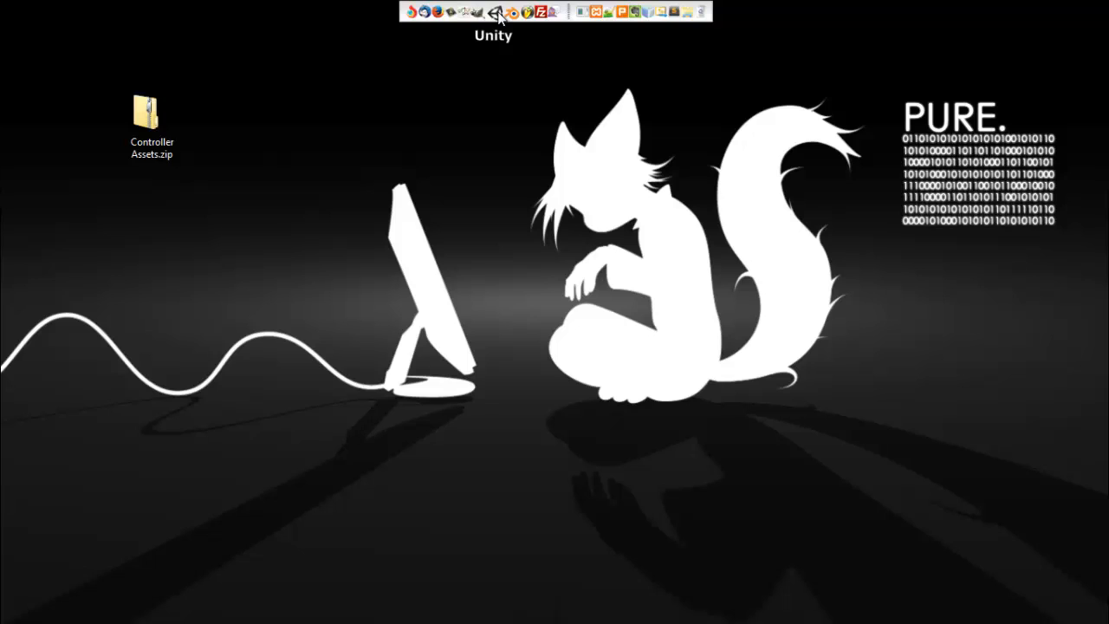
# - Launch Unity with the Third Person Controller project and dismiss the welcome window
pyautogui.click(500, 13)
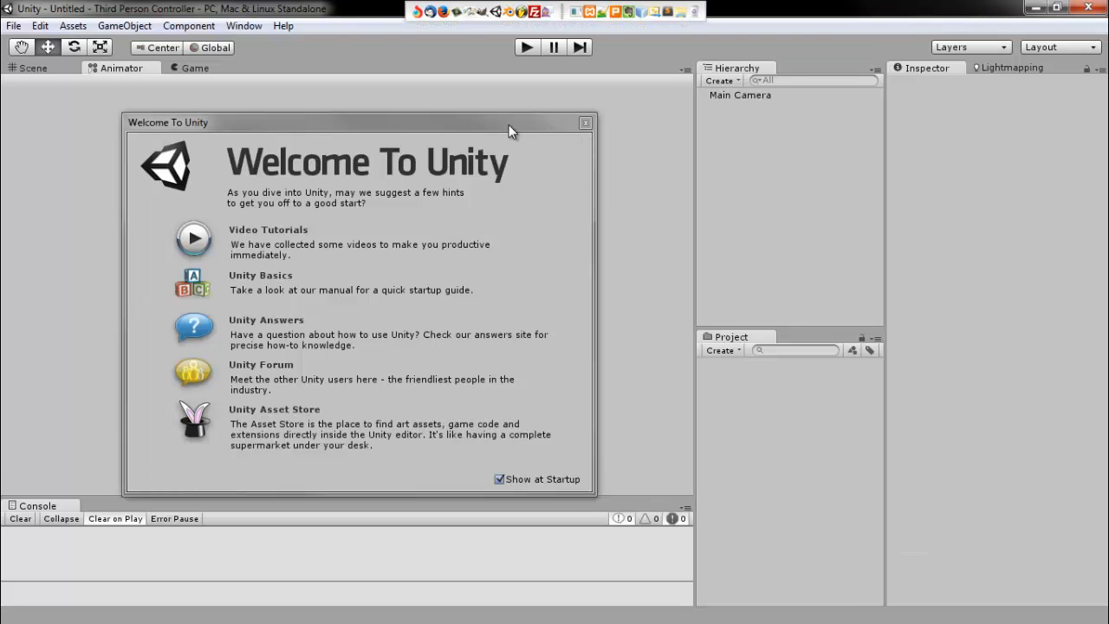
pyautogui.moveTo(509, 125); pyautogui.dragTo(547, 108)
pyautogui.click(623, 107)
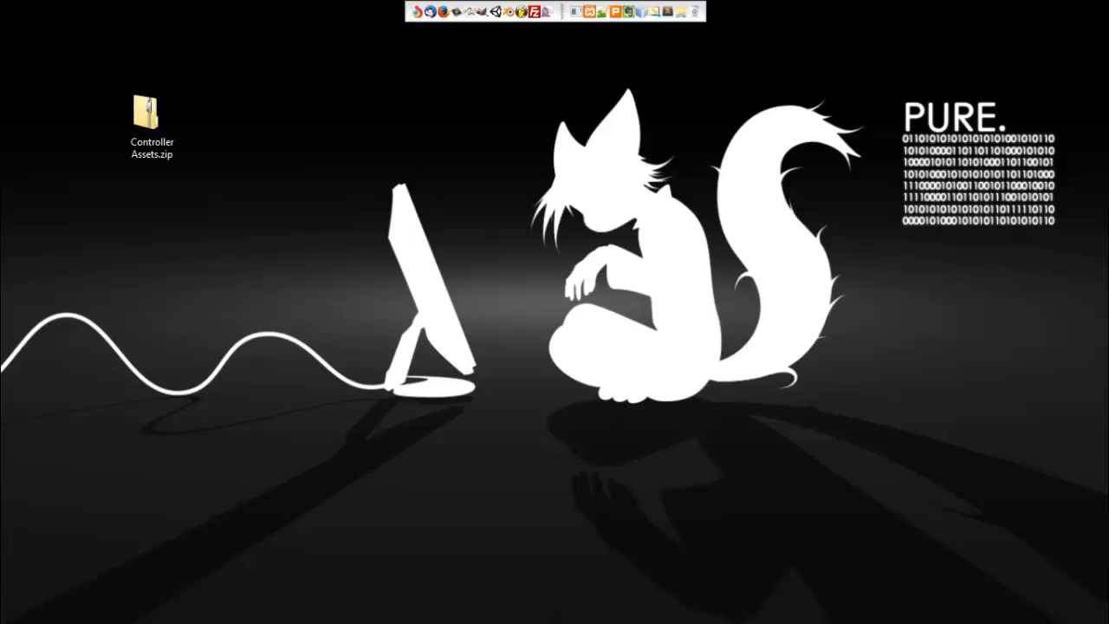
# - Arrange the Third Person Controller project folder and Controller Assets.zip side by side on the desktop
pyautogui.moveTo(500, 340); pyautogui.dragTo(239, 116)
pyautogui.click(448, 207)
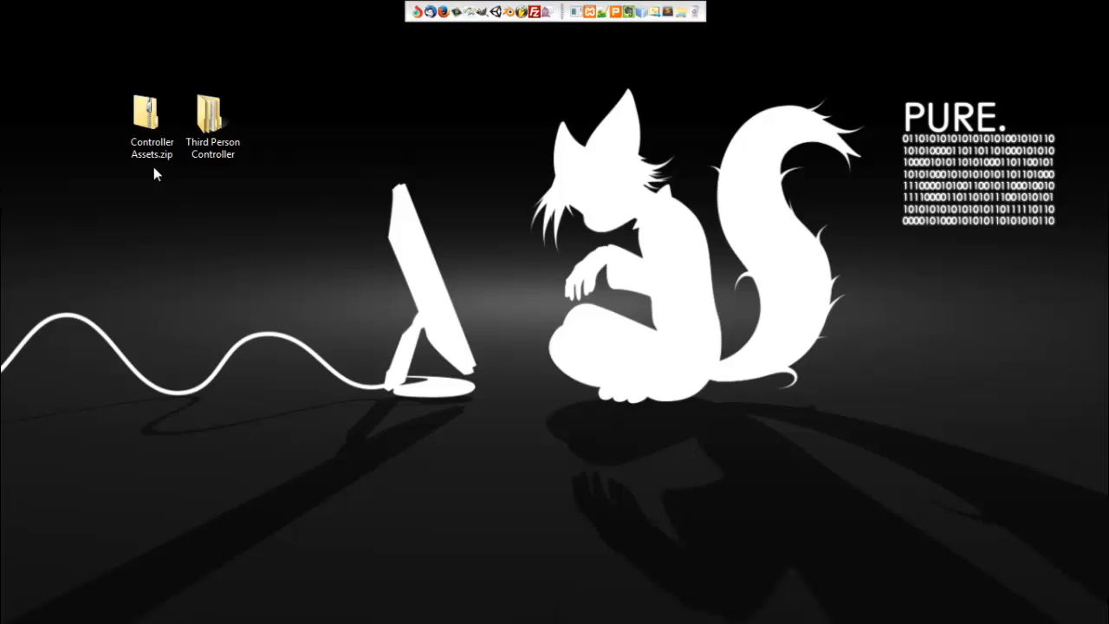
pyautogui.moveTo(151, 155); pyautogui.dragTo(100, 132)
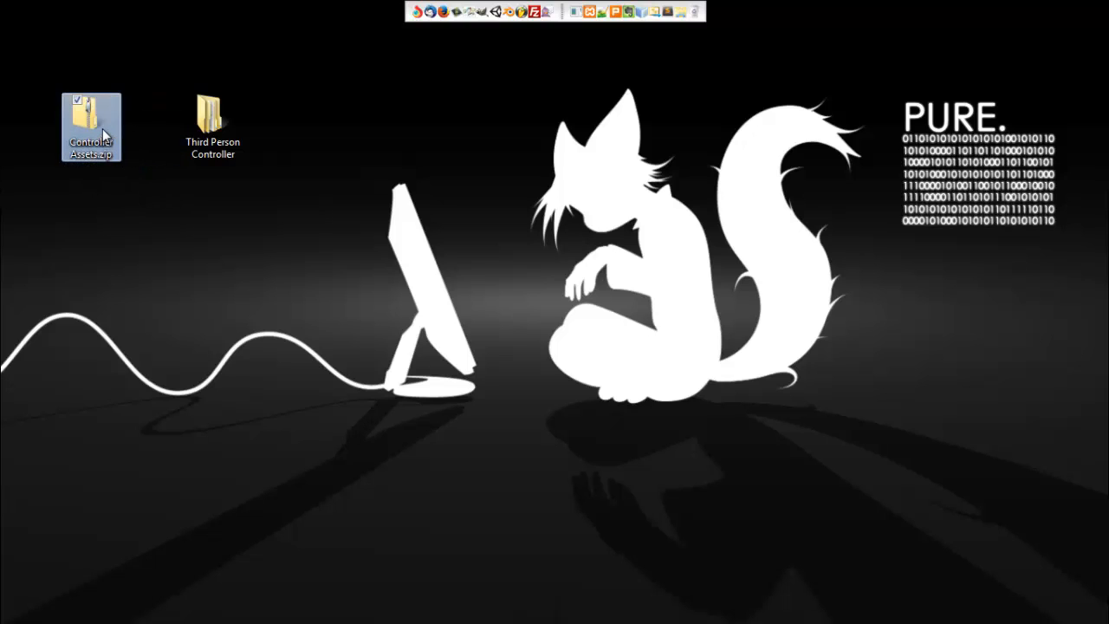
# - Open Controller Assets.zip and position its window on one side of the desktop, clear of the Third Person Controller folder
pyautogui.doubleClick(210, 139)
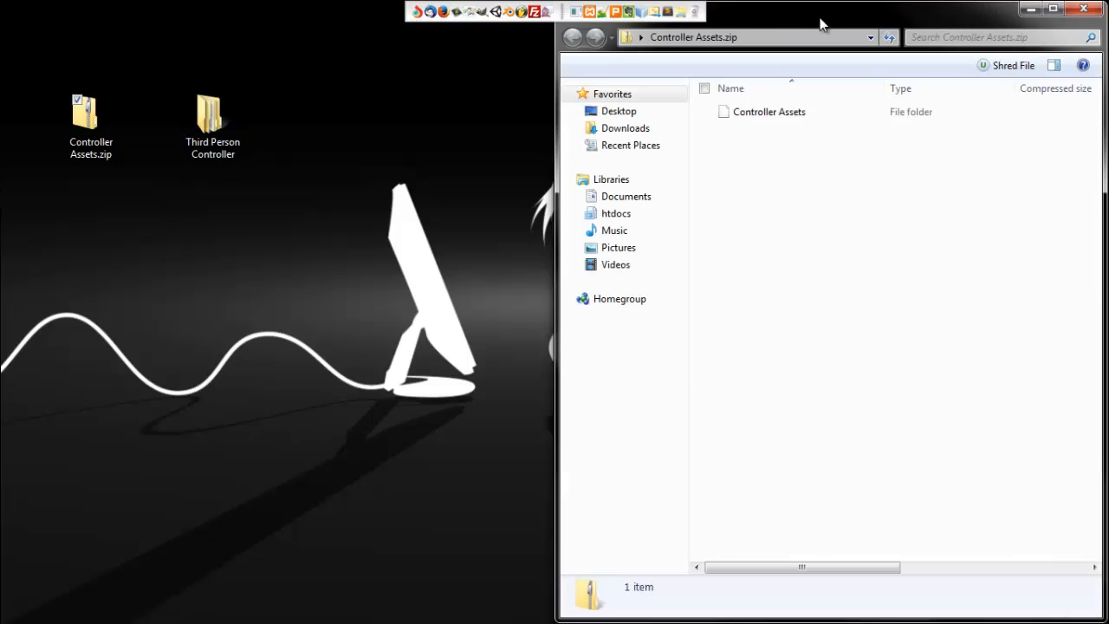
pyautogui.moveTo(822, 19); pyautogui.dragTo(300, 166)
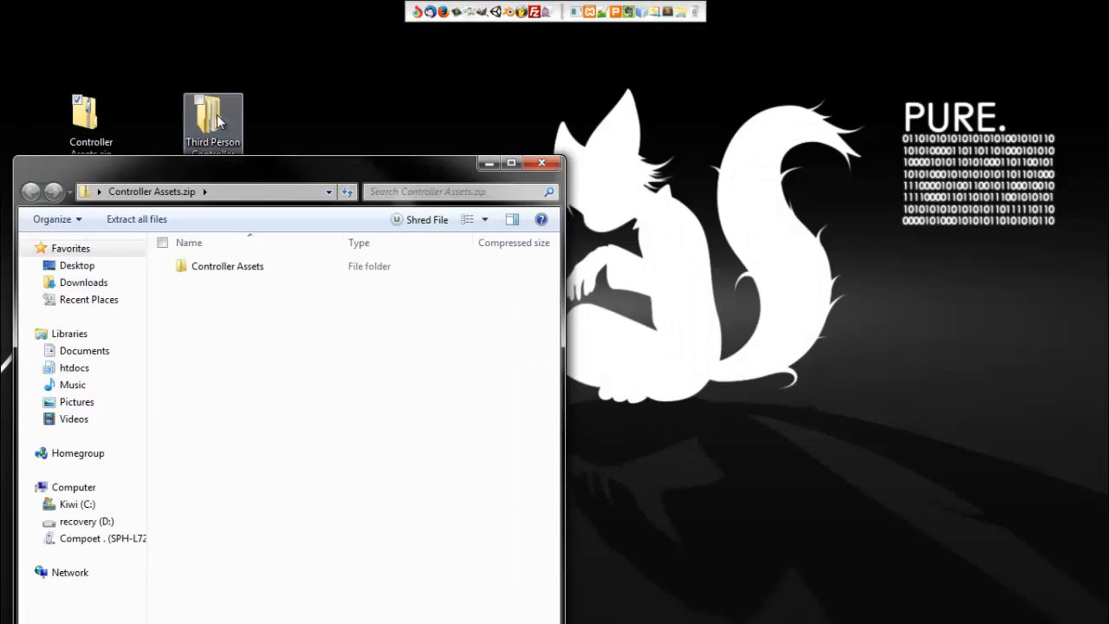
pyautogui.moveTo(211, 117); pyautogui.dragTo(706, 121)
pyautogui.moveTo(226, 152); pyautogui.dragTo(225, 41)
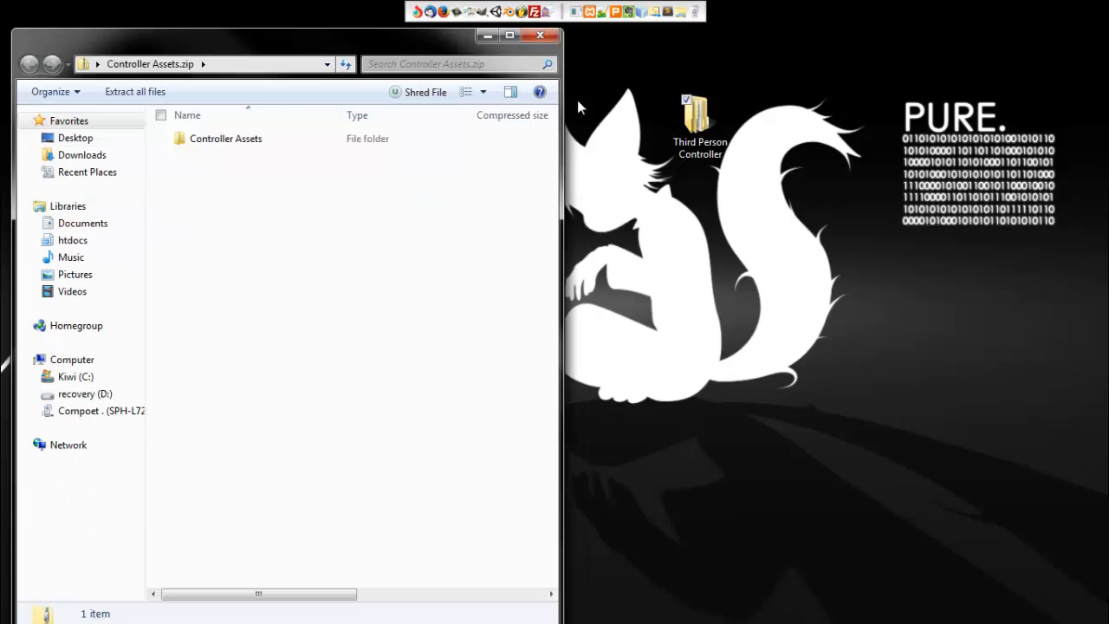
# - Open the Third Person Controller folder and place its window beside the archive window
pyautogui.click(701, 121)
pyautogui.doubleClick(701, 121)
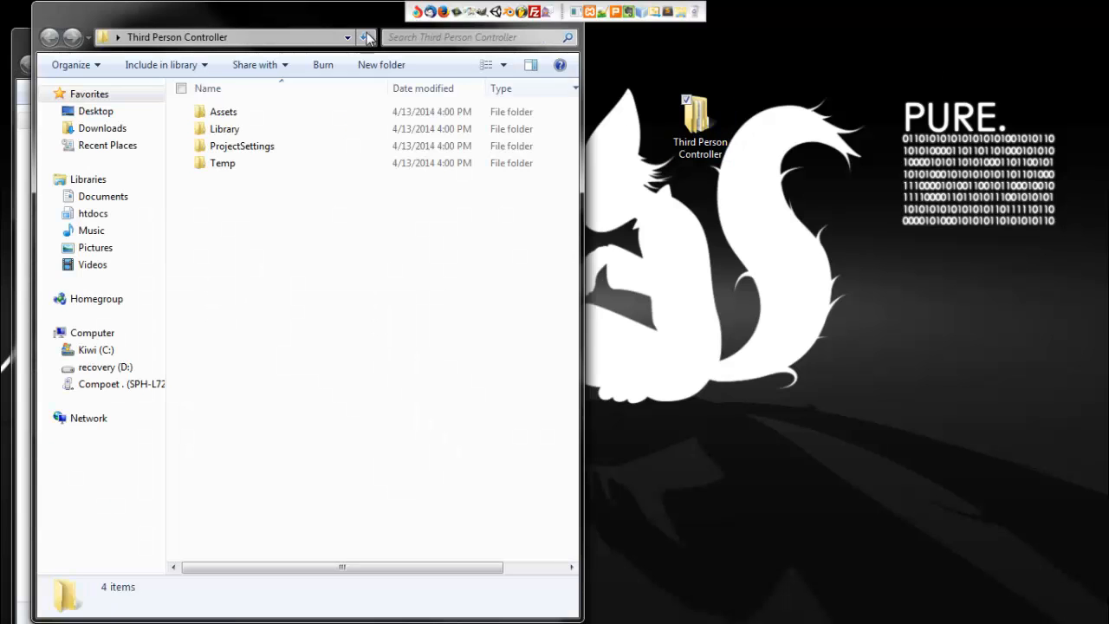
pyautogui.moveTo(206, 13); pyautogui.dragTo(735, 13)
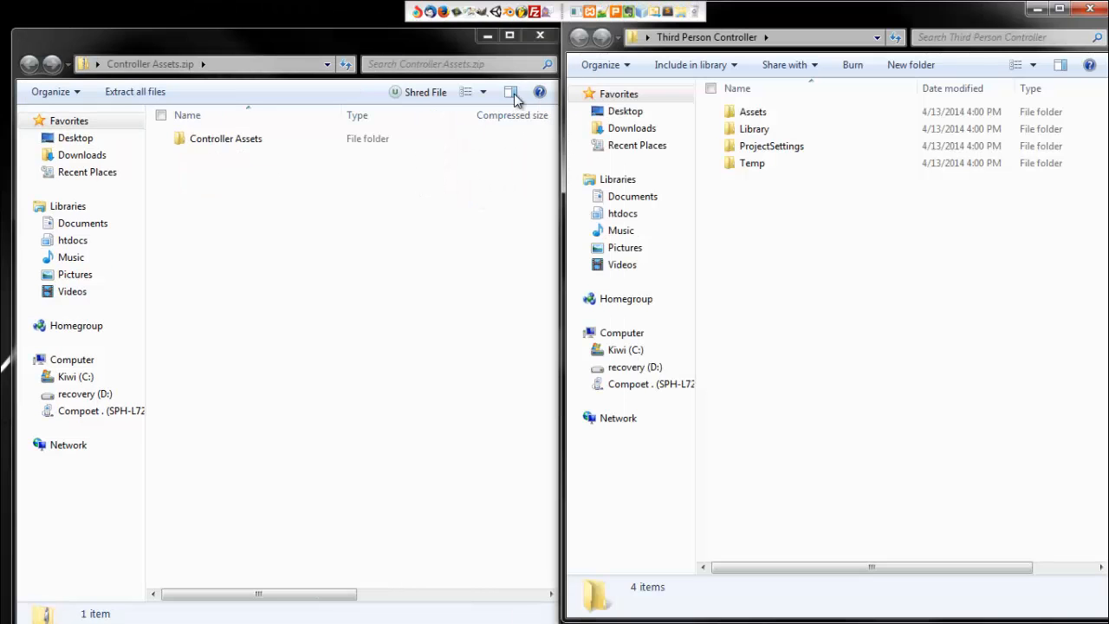
# - Copy the Controller Assets folder from the archive into the project's Assets folder and minimize both folder windows
pyautogui.click(227, 142)
pyautogui.doubleClick(799, 123)
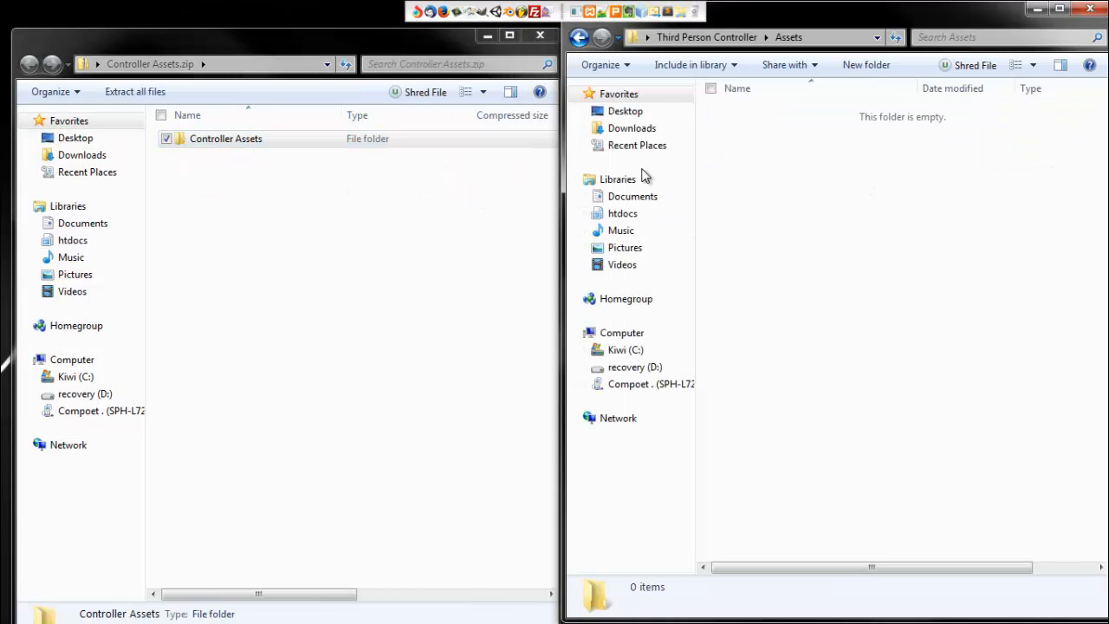
pyautogui.moveTo(231, 137); pyautogui.dragTo(797, 206)
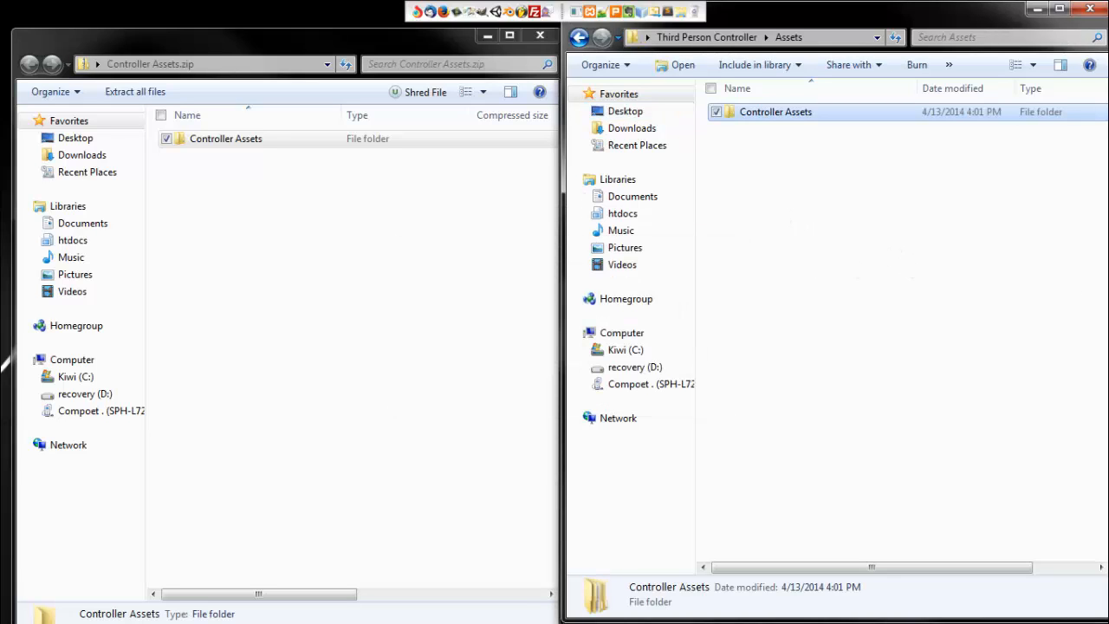
pyautogui.click(1037, 11)
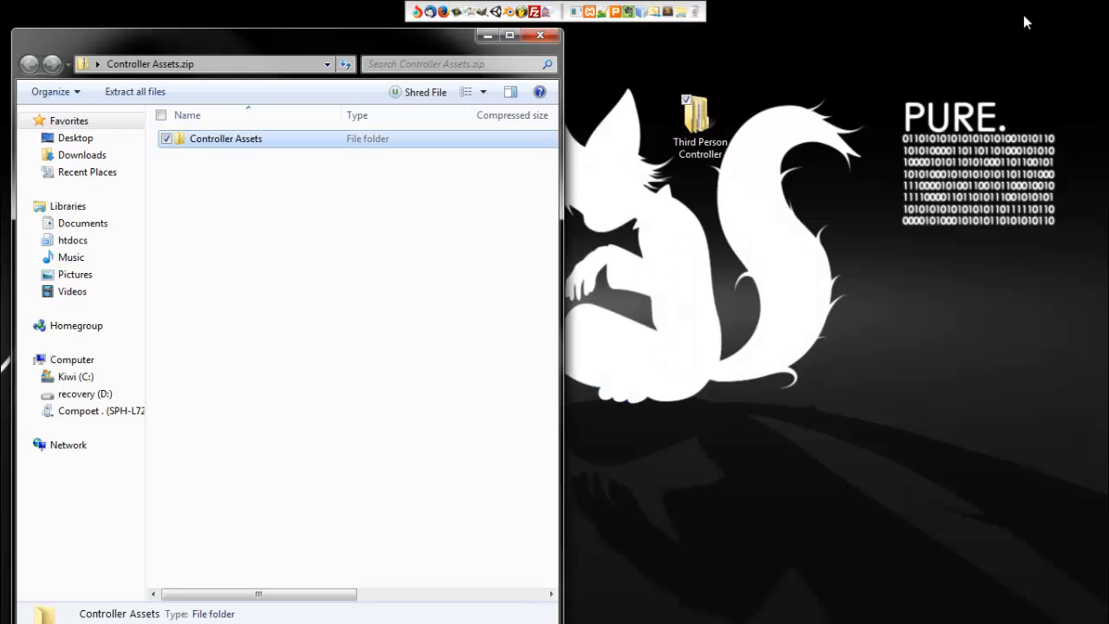
pyautogui.click(488, 36)
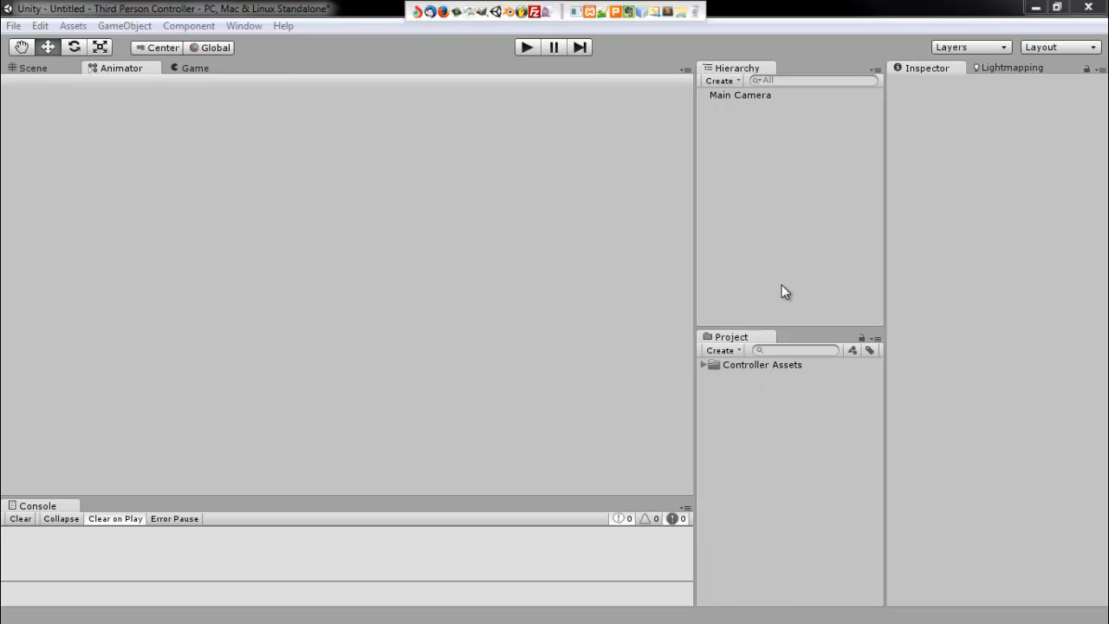
# - In Unity, expand the Controller Assets and Beta folders and examine the Beta character model from several angles in its preview
pyautogui.click(779, 453)
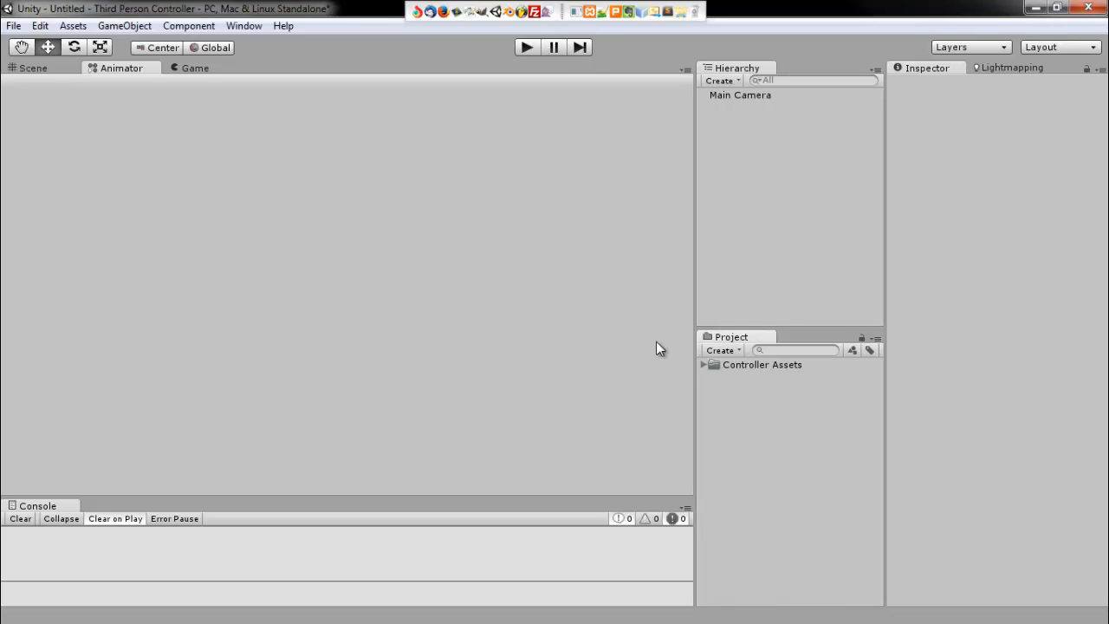
pyautogui.click(703, 365)
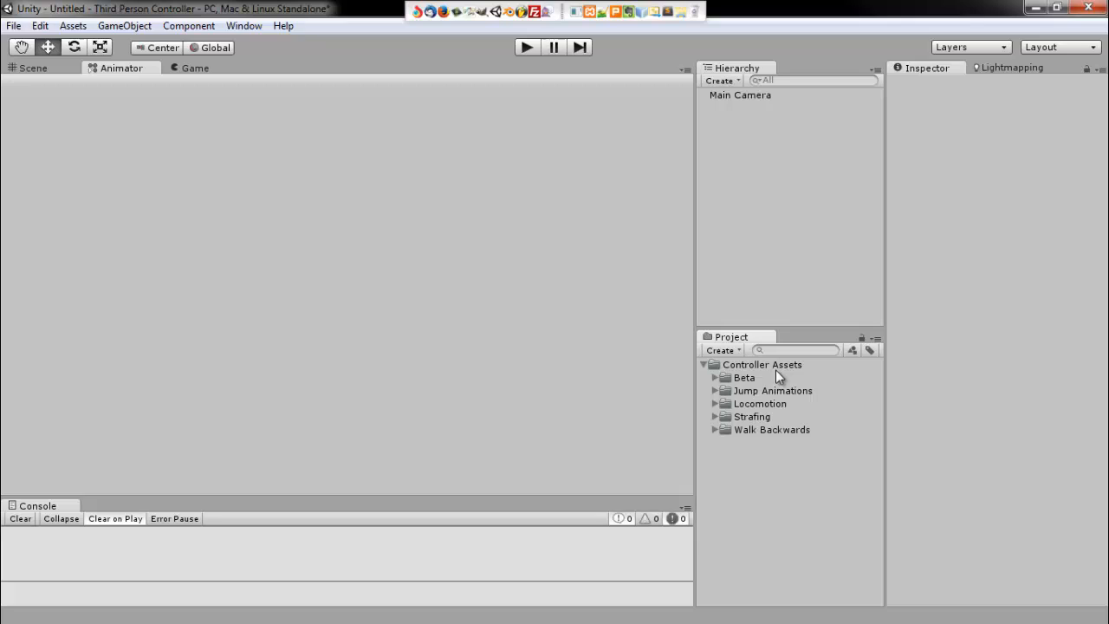
pyautogui.click(716, 378)
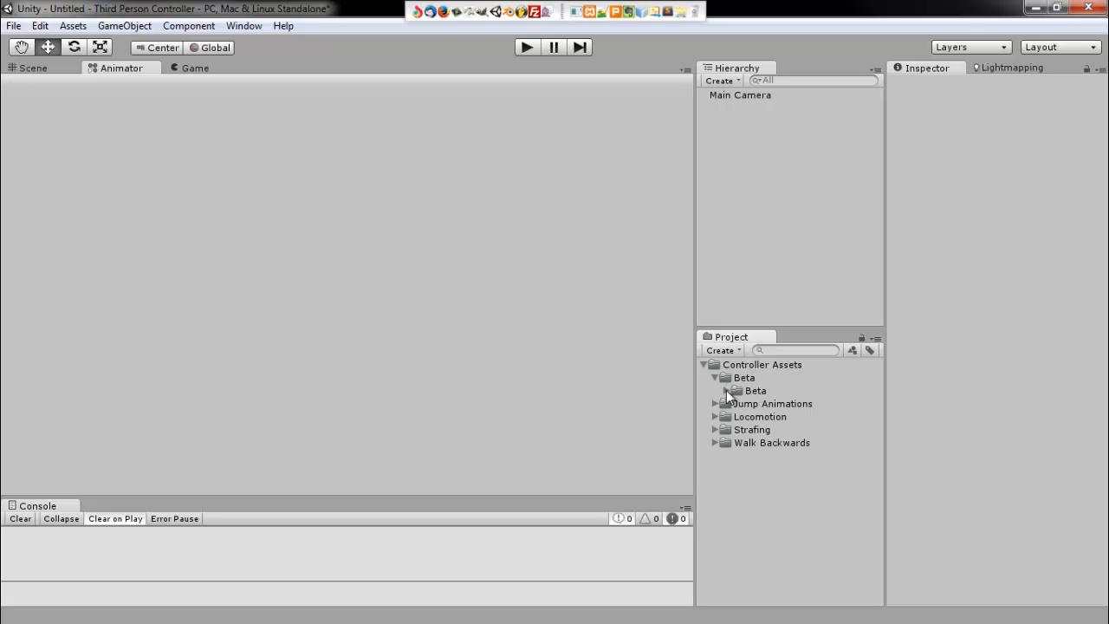
pyautogui.click(726, 391)
pyautogui.click(762, 417)
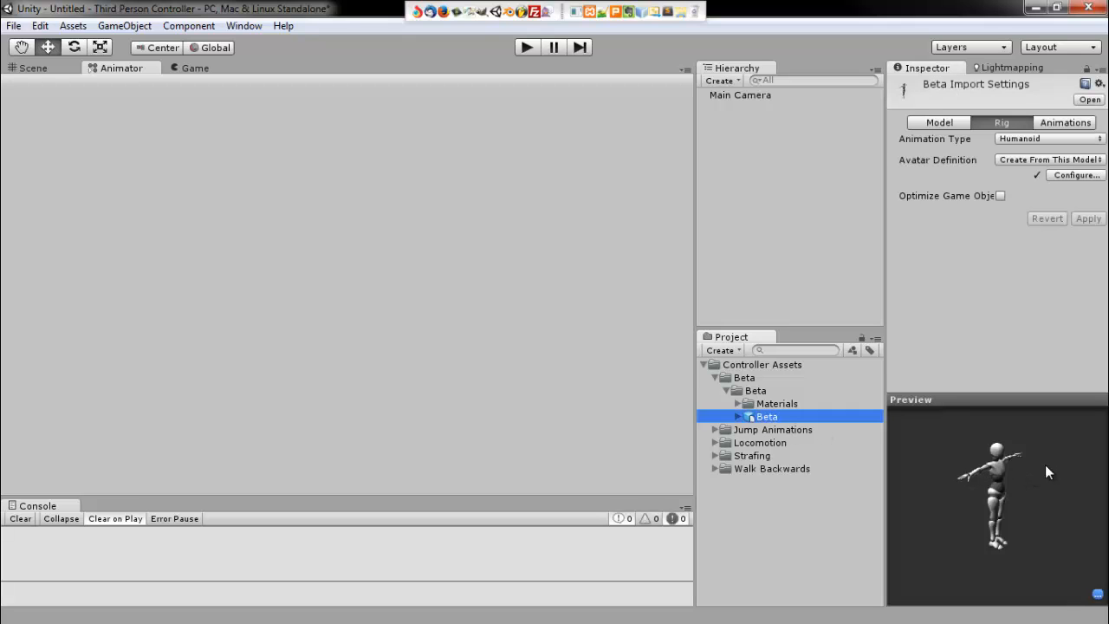
pyautogui.moveTo(1045, 465); pyautogui.dragTo(952, 472)
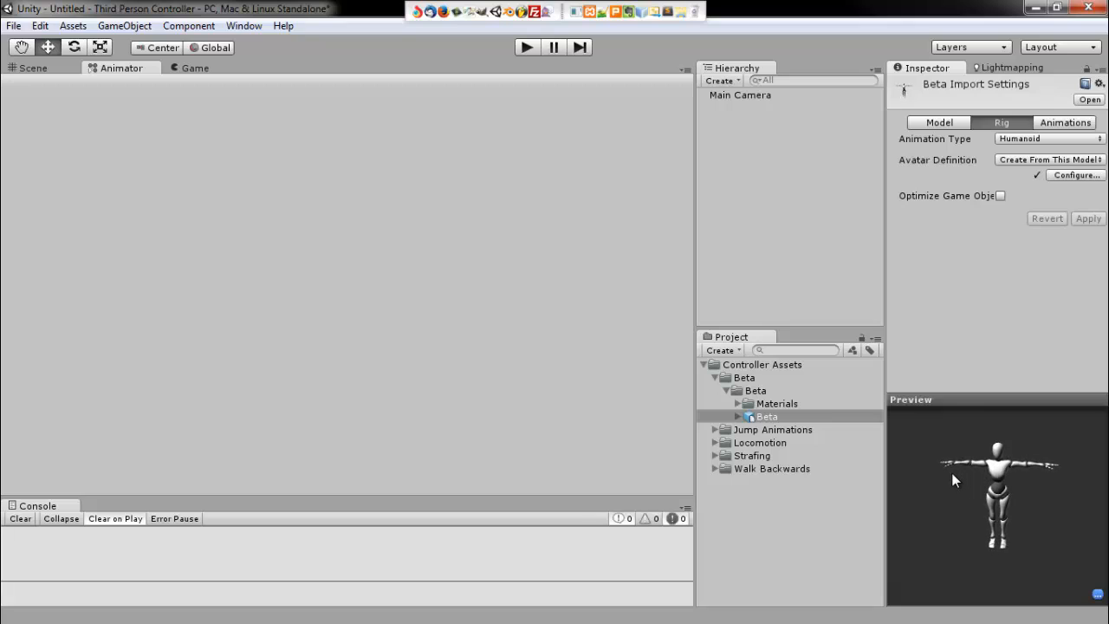
pyautogui.moveTo(1068, 453)
pyautogui.mouseDown()
pyautogui.moveTo(1023, 450)
pyautogui.moveTo(1079, 435)
pyautogui.mouseUp()
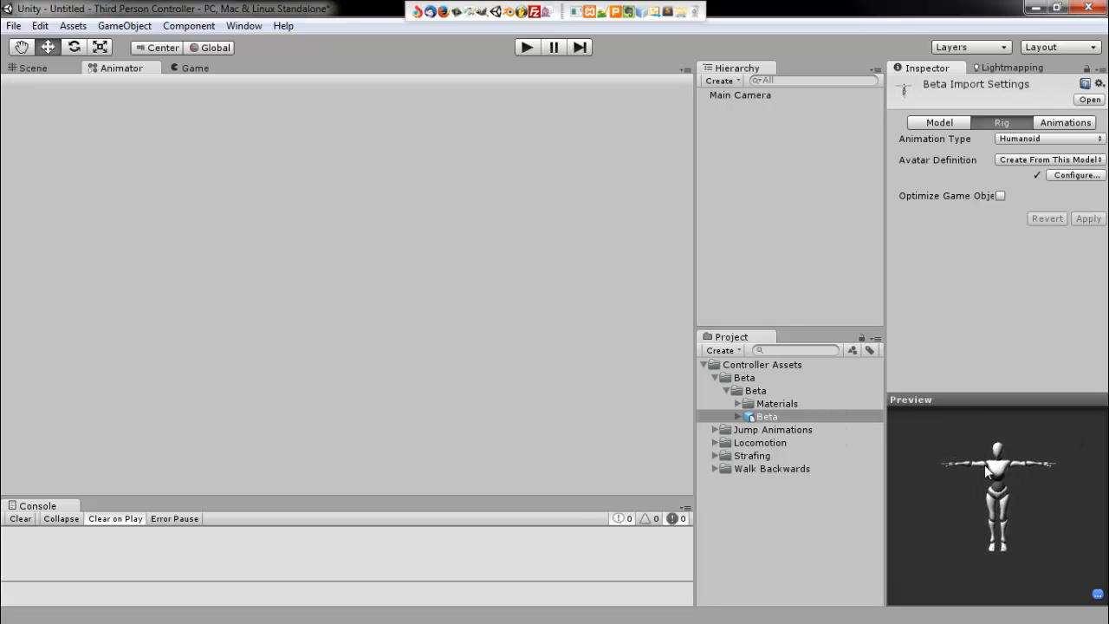
pyautogui.moveTo(987, 470); pyautogui.dragTo(962, 468)
# - Switch to the Scene view and add a cube
pyautogui.click(40, 68)
pyautogui.moveTo(373, 196); pyautogui.dragTo(459, 212, button='right')
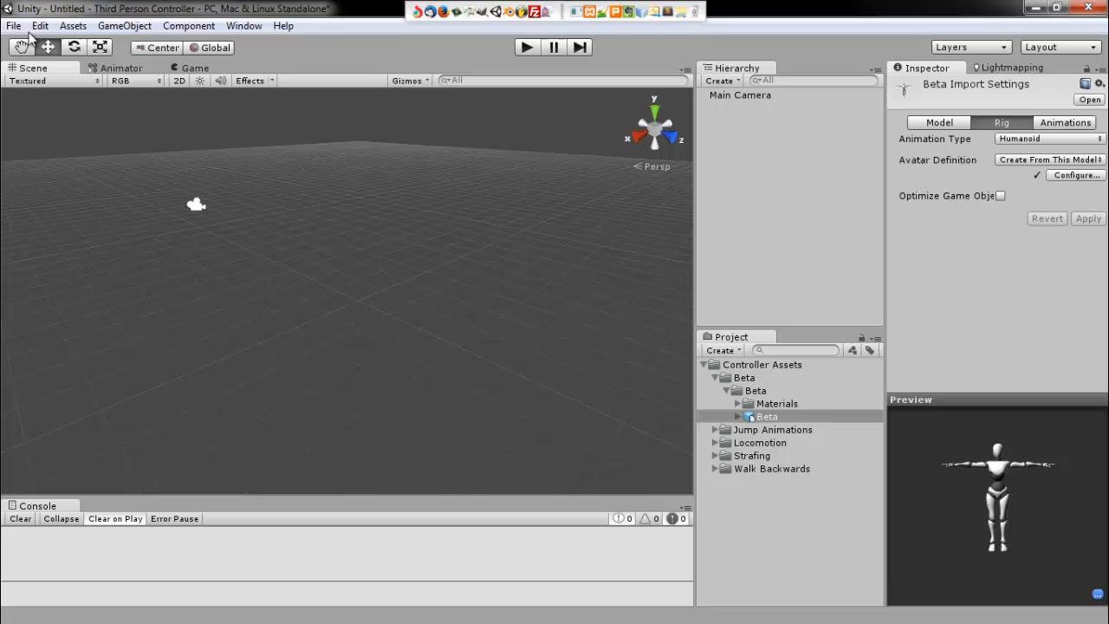
pyautogui.click(143, 27)
pyautogui.moveTo(198, 67)
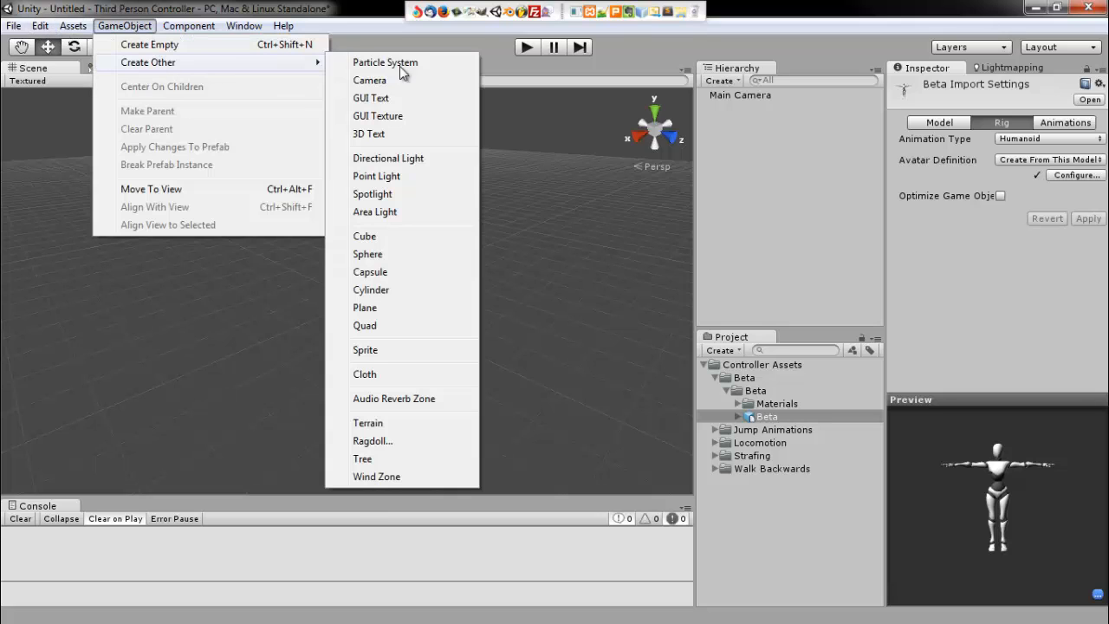
pyautogui.click(407, 240)
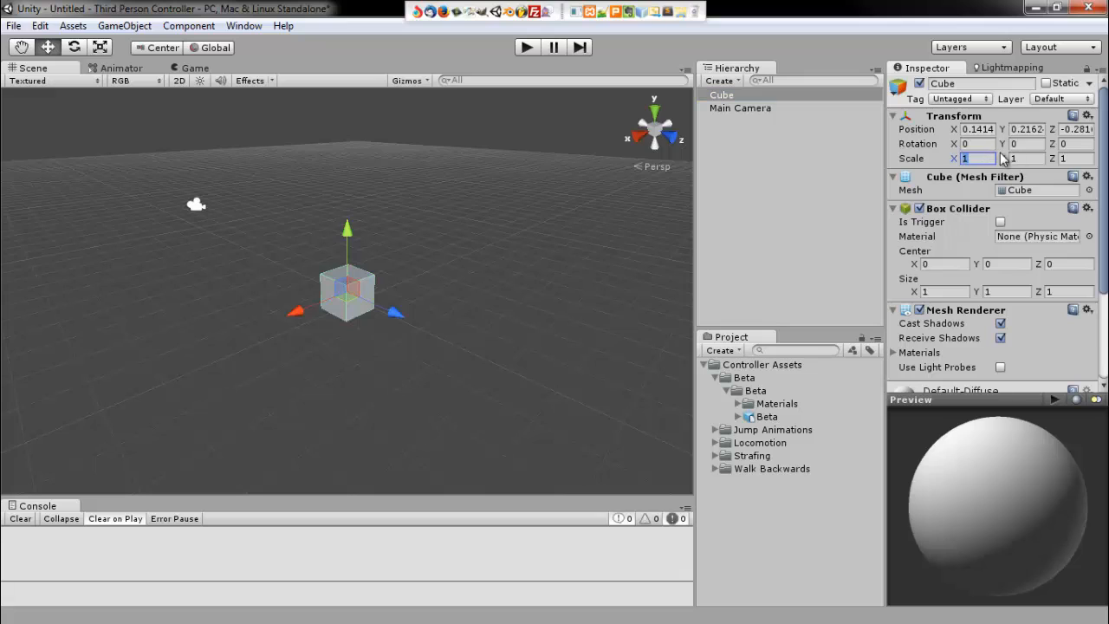
# - Scale the cube into a flat ground slab with X 100, Y 0.05 and Z 100
pyautogui.click(989, 158)
pyautogui.write('00')
pyautogui.press('Tab')
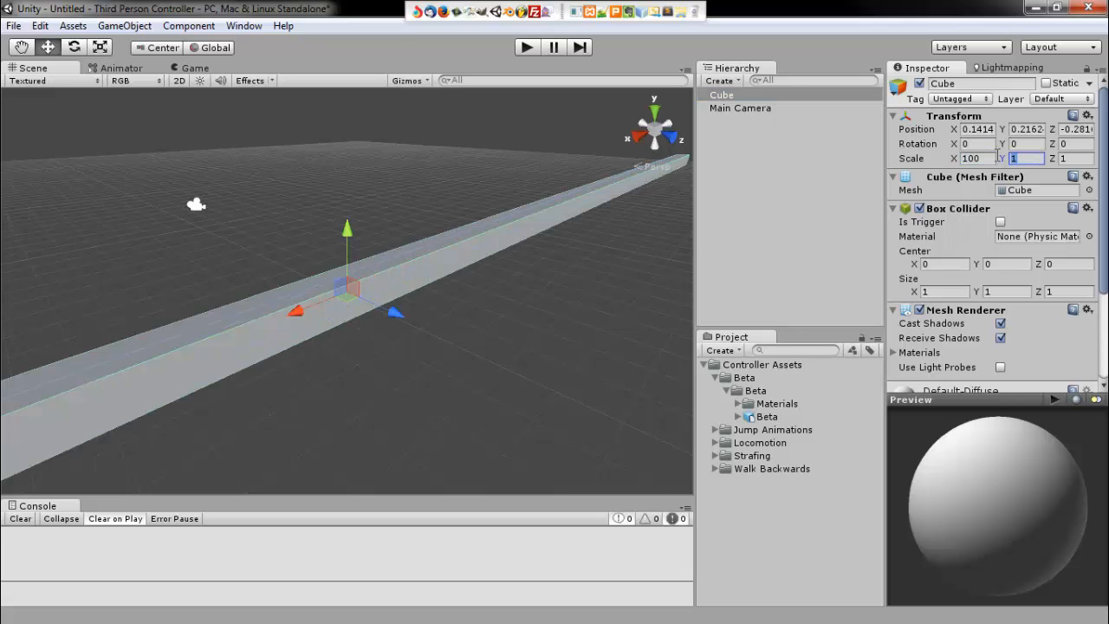
pyautogui.write('.05')
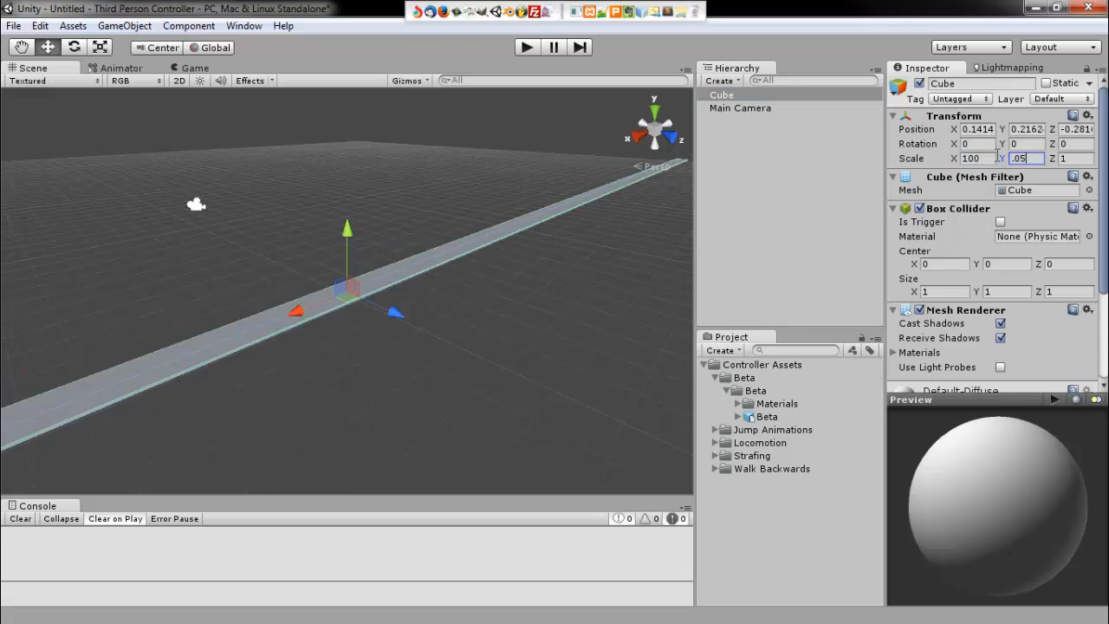
pyautogui.press('Tab')
pyautogui.write('100')
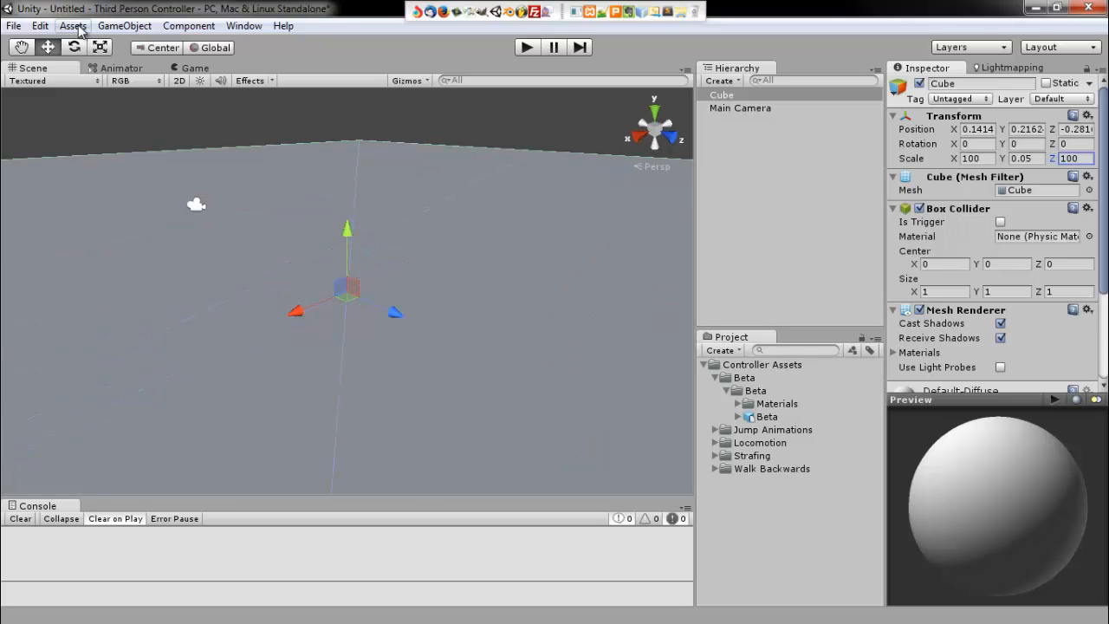
# - Add a directional light to the scene
pyautogui.click(127, 28)
pyautogui.moveTo(183, 63)
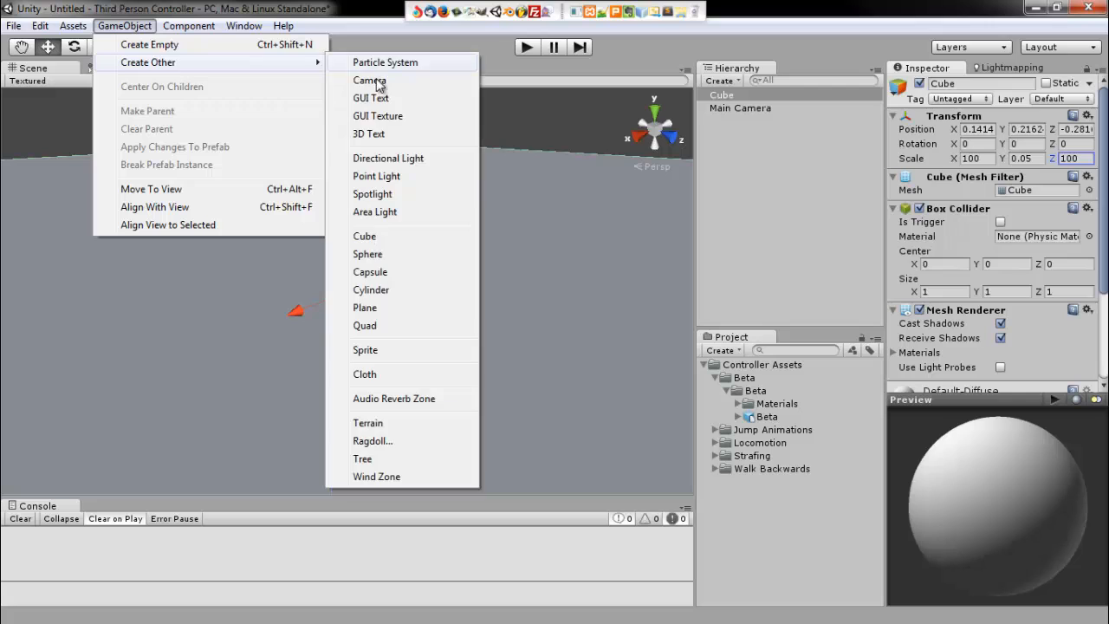
pyautogui.click(386, 158)
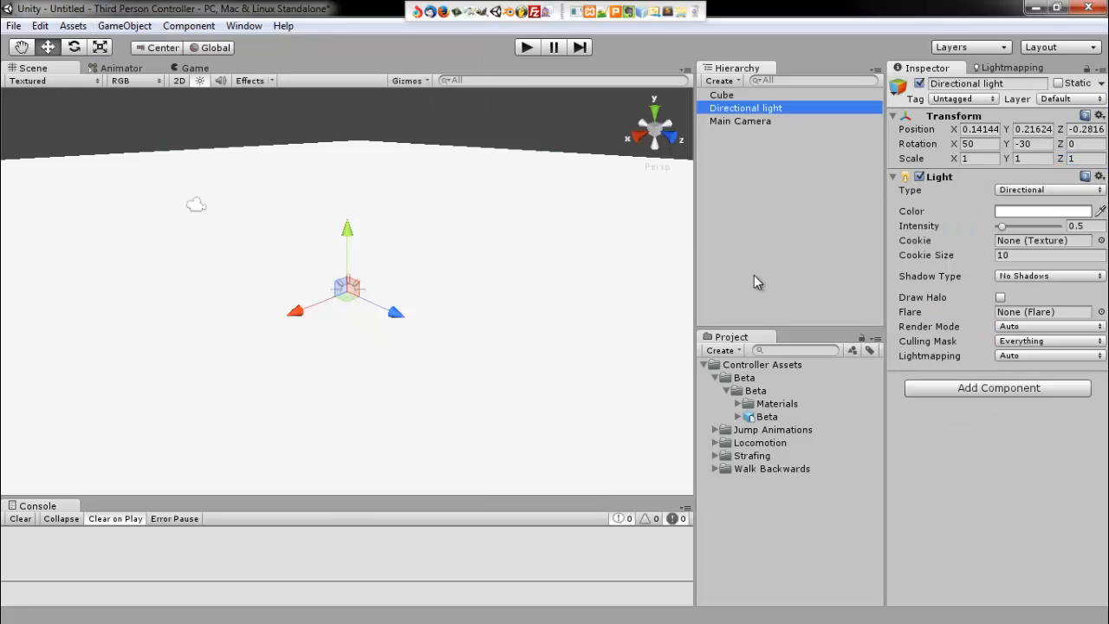
# - Reset the directional light's transform and set its X rotation to 30
pyautogui.click(1099, 115)
pyautogui.click(965, 133)
pyautogui.click(988, 143)
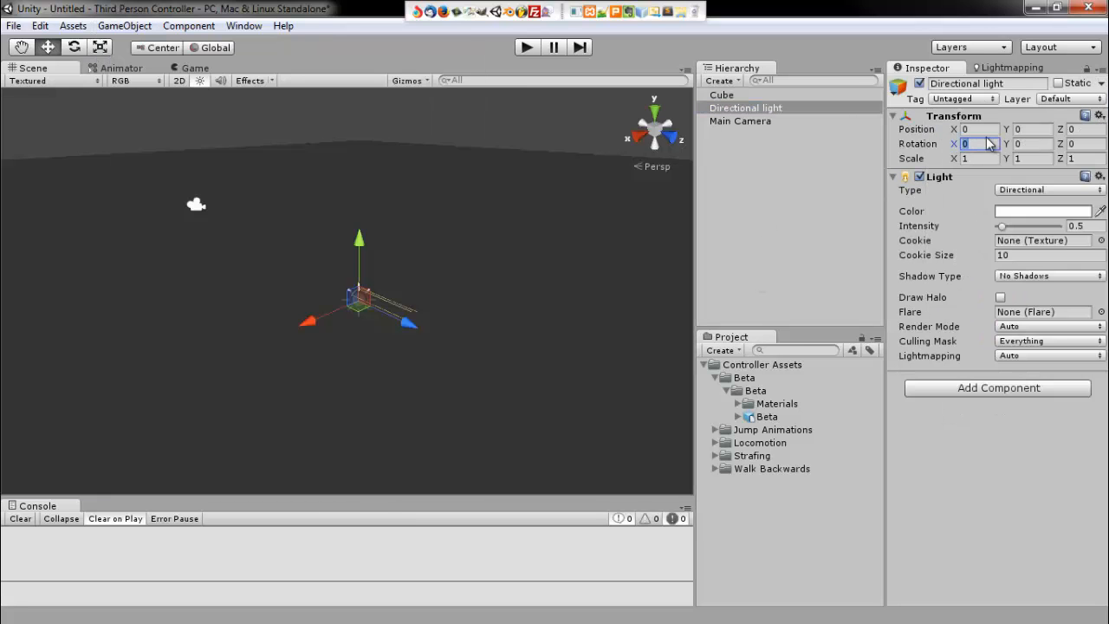
pyautogui.write('30')
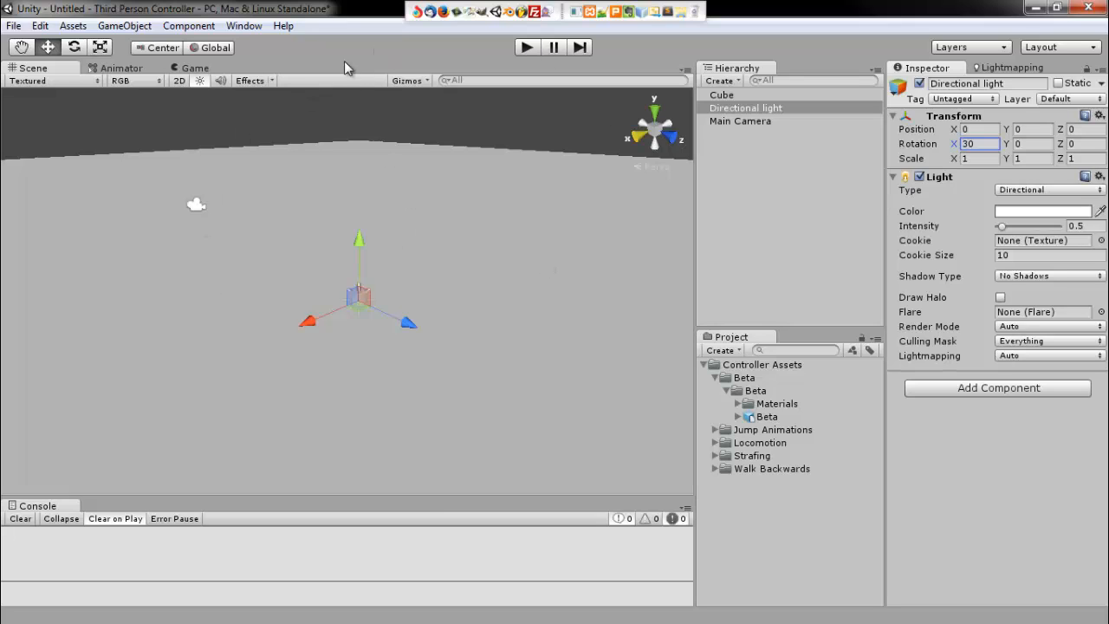
# - Add a second cube to the scene
pyautogui.moveTo(56, 190); pyautogui.dragTo(262, 208, button='right')
pyautogui.moveTo(262, 208); pyautogui.dragTo(576, 208, button='middle')
pyautogui.moveTo(335, 221); pyautogui.dragTo(298, 225, button='middle')
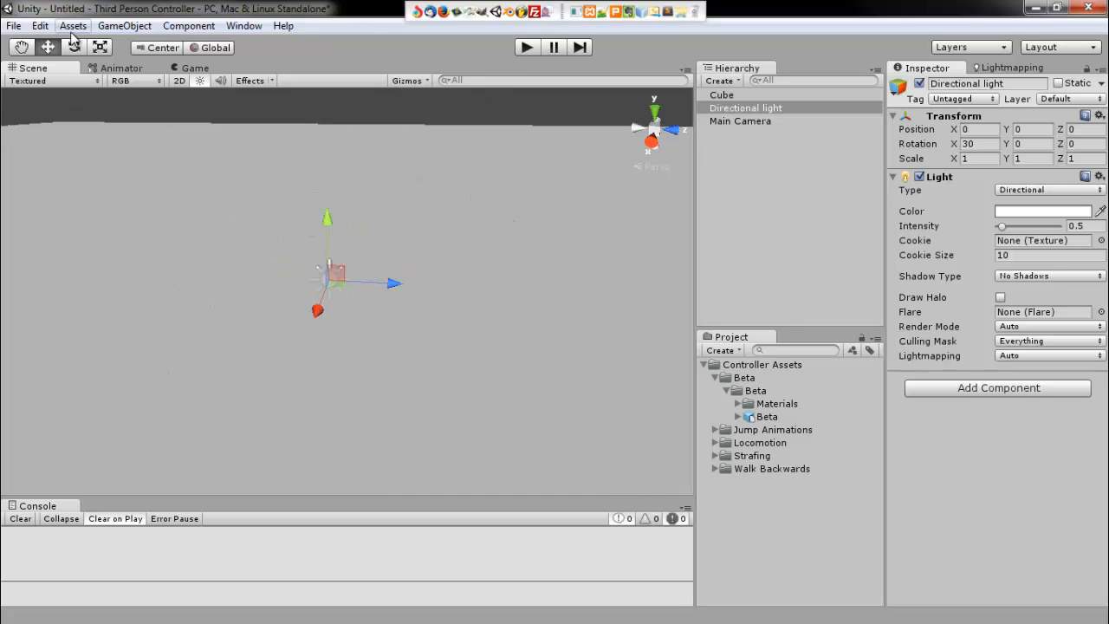
pyautogui.click(124, 25)
pyautogui.moveTo(312, 62)
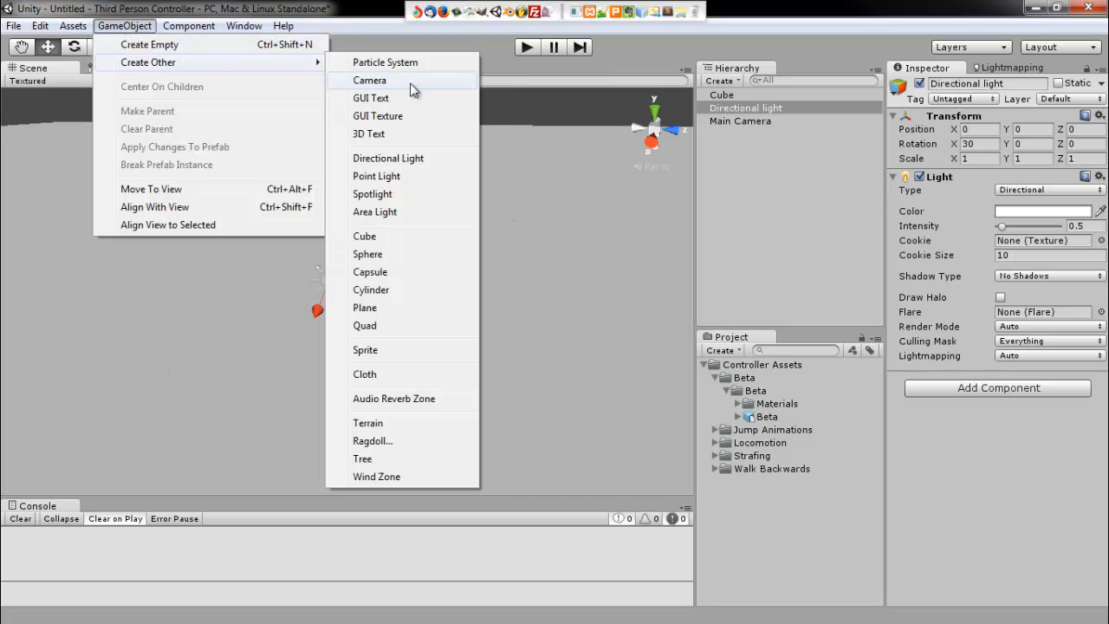
pyautogui.click(404, 237)
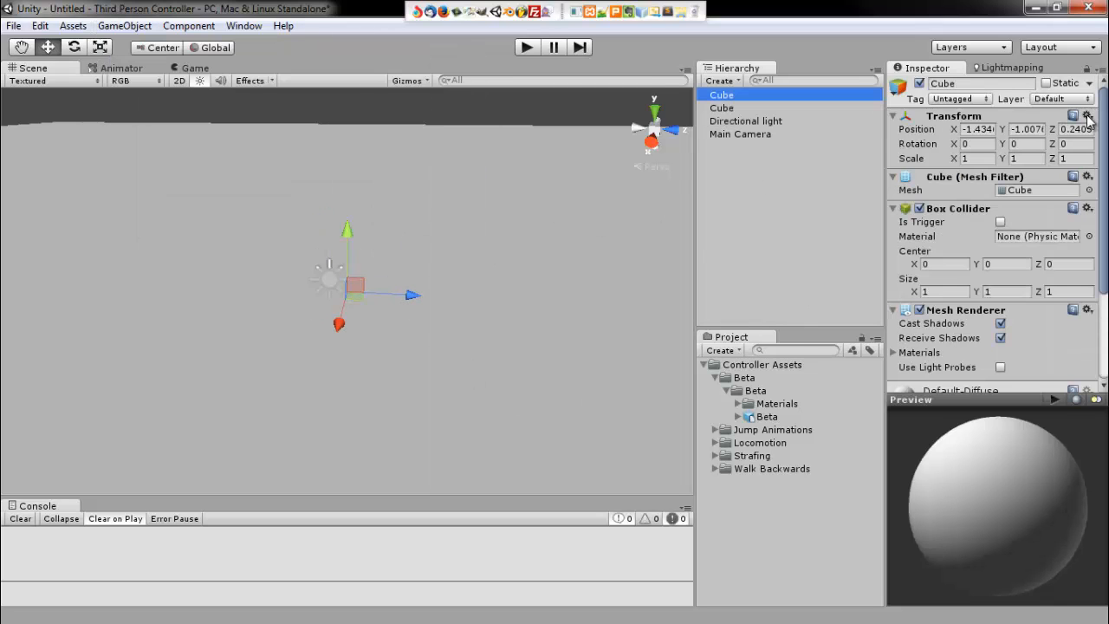
# - Reset the new cube's transform and raise it above the ground slab to a Y position of about 0.74
pyautogui.click(1089, 115)
pyautogui.click(1018, 136)
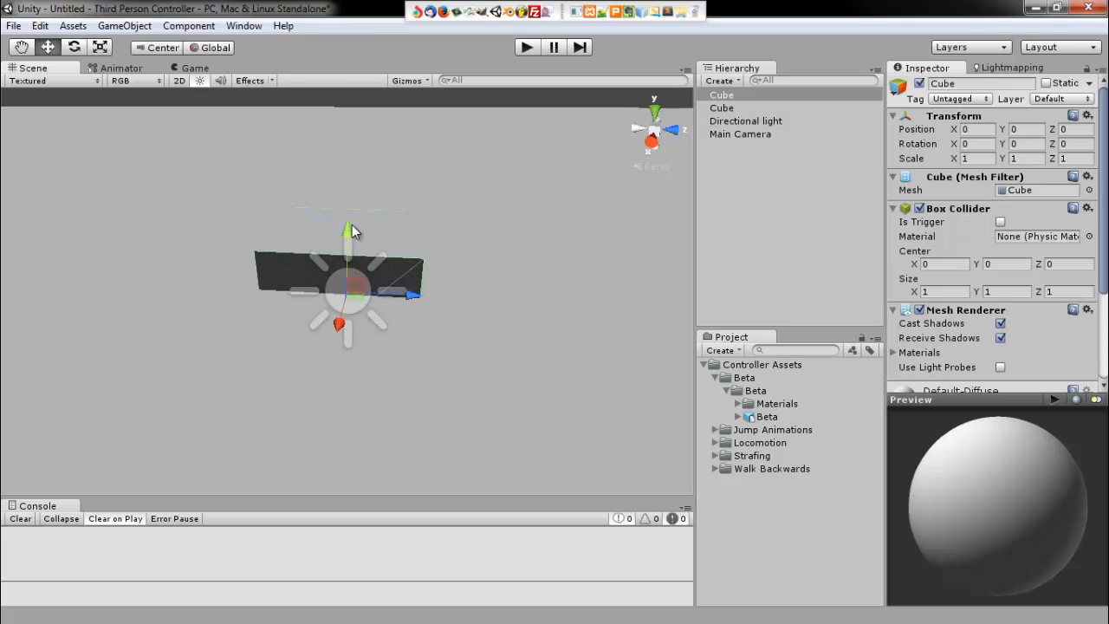
pyautogui.moveTo(343, 195); pyautogui.dragTo(347, 158)
pyautogui.press('f')
pyautogui.moveTo(437, 226); pyautogui.dragTo(251, 217, button='right')
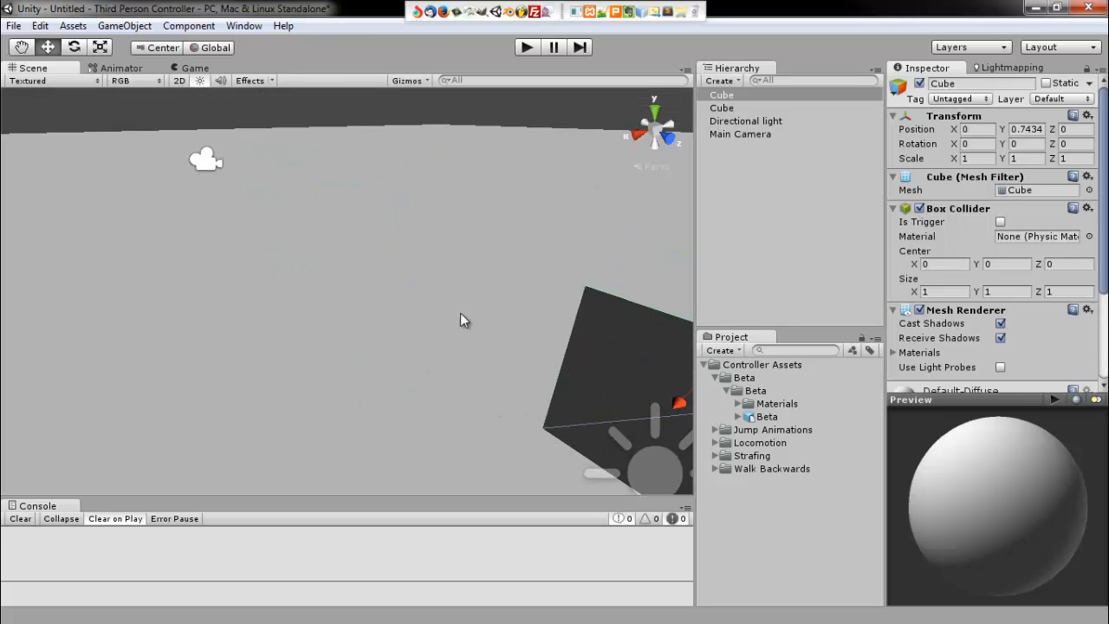
pyautogui.moveTo(278, 205); pyautogui.dragTo(237, 185, button='middle')
pyautogui.moveTo(576, 305); pyautogui.dragTo(469, 244, button='middle')
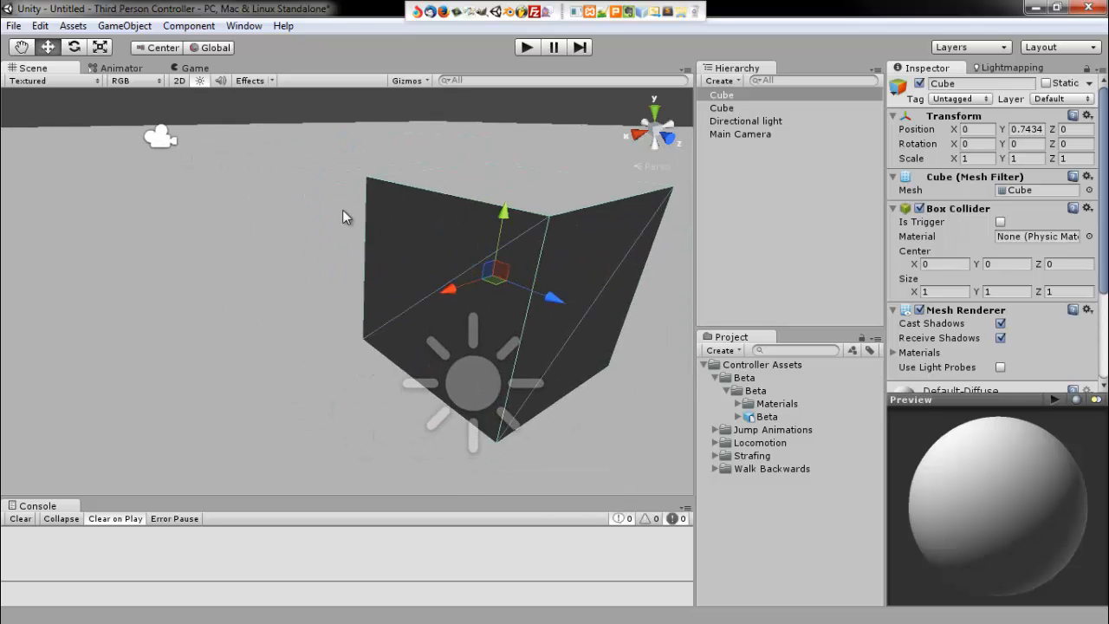
# - Raise the upper cube further above the ground slab to a Y position of about 0.82
pyautogui.moveTo(237, 210); pyautogui.dragTo(363, 223, button='right')
pyautogui.scroll(-5, 362, 224)
pyautogui.moveTo(361, 227); pyautogui.dragTo(430, 228, button='middle')
pyautogui.moveTo(373, 147)
pyautogui.mouseDown()
pyautogui.moveTo(373, 167)
pyautogui.moveTo(379, 142)
pyautogui.mouseUp()
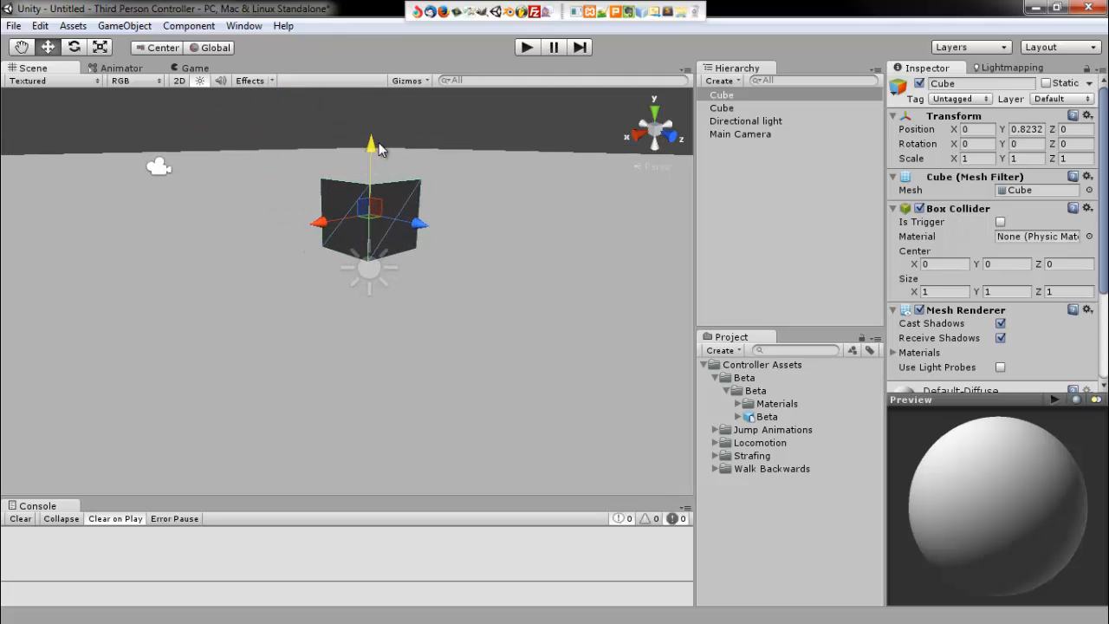
# - Collapse the Beta folders and create a new top-level asset folder named Materials
pyautogui.click(726, 391)
pyautogui.click(715, 377)
pyautogui.click(715, 350)
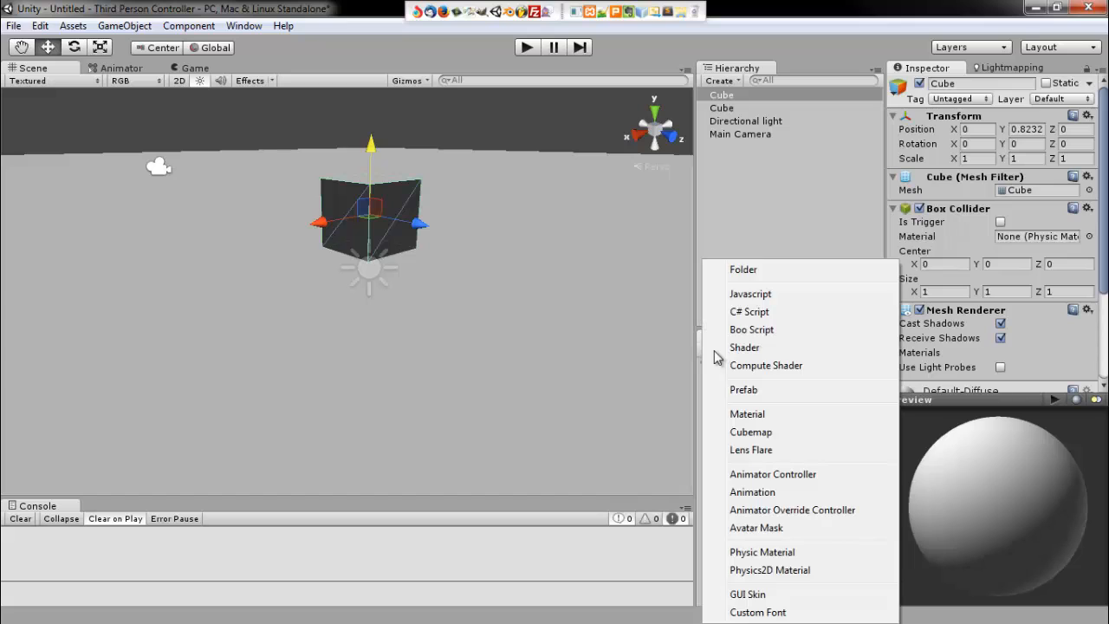
pyautogui.click(743, 270)
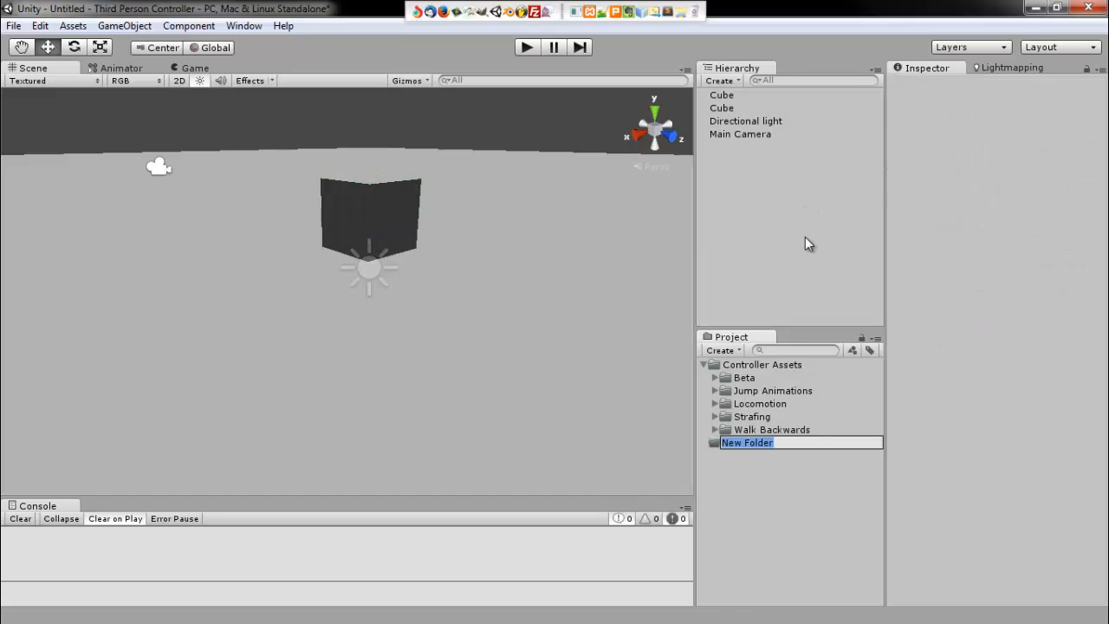
pyautogui.write('Materials')
pyautogui.press('Return')
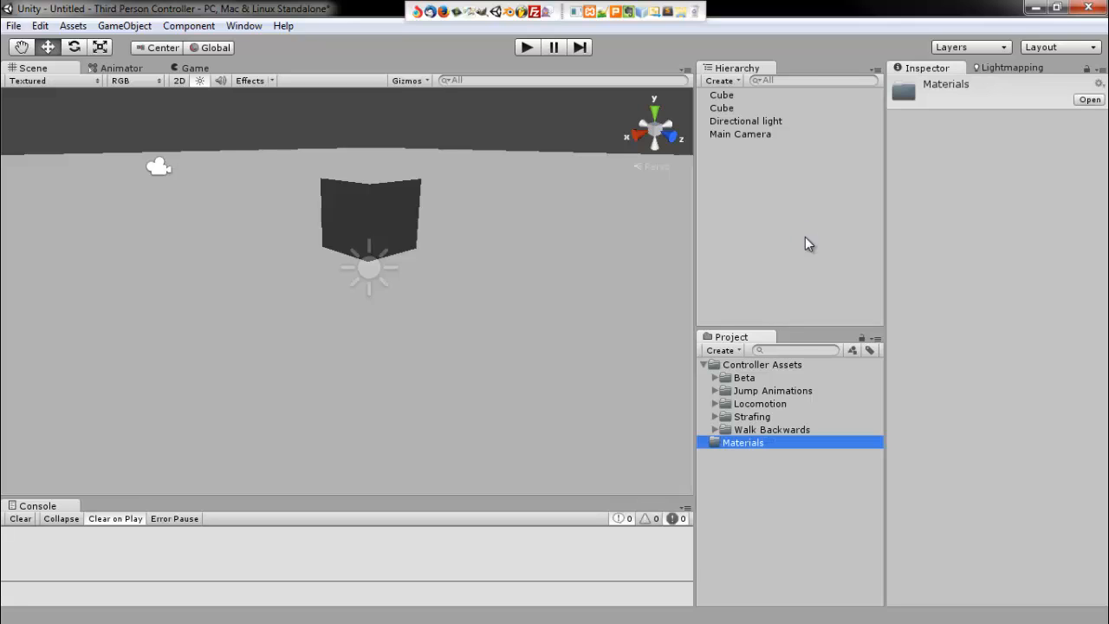
# - Create a material named POR in the Materials folder and set its main color to red
pyautogui.rightClick(742, 444)
pyautogui.moveTo(822, 192)
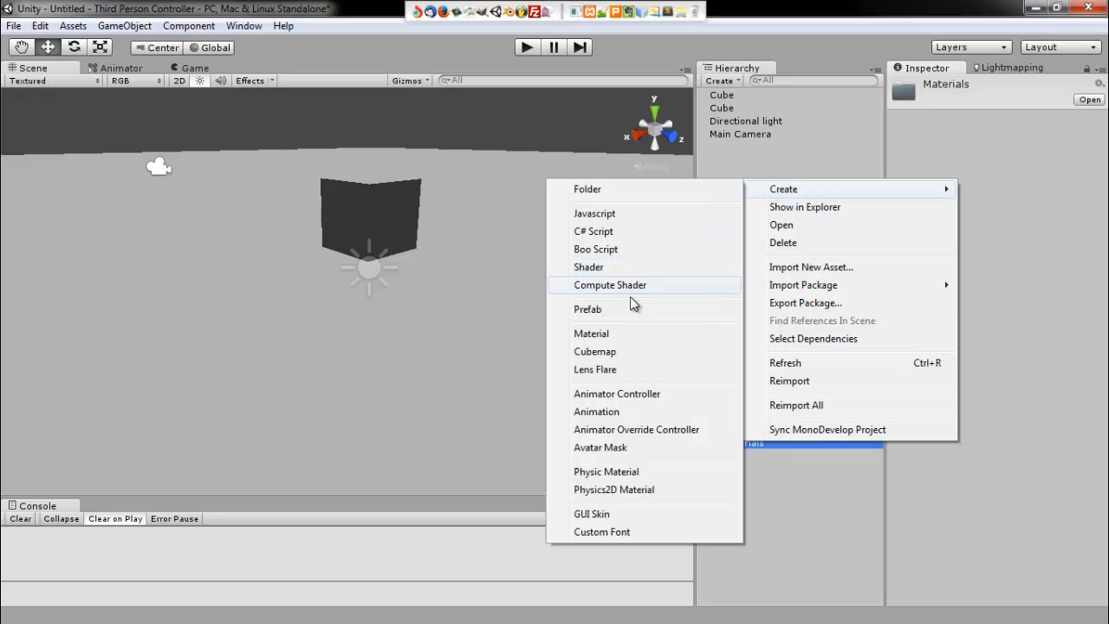
pyautogui.click(633, 336)
pyautogui.write('POR')
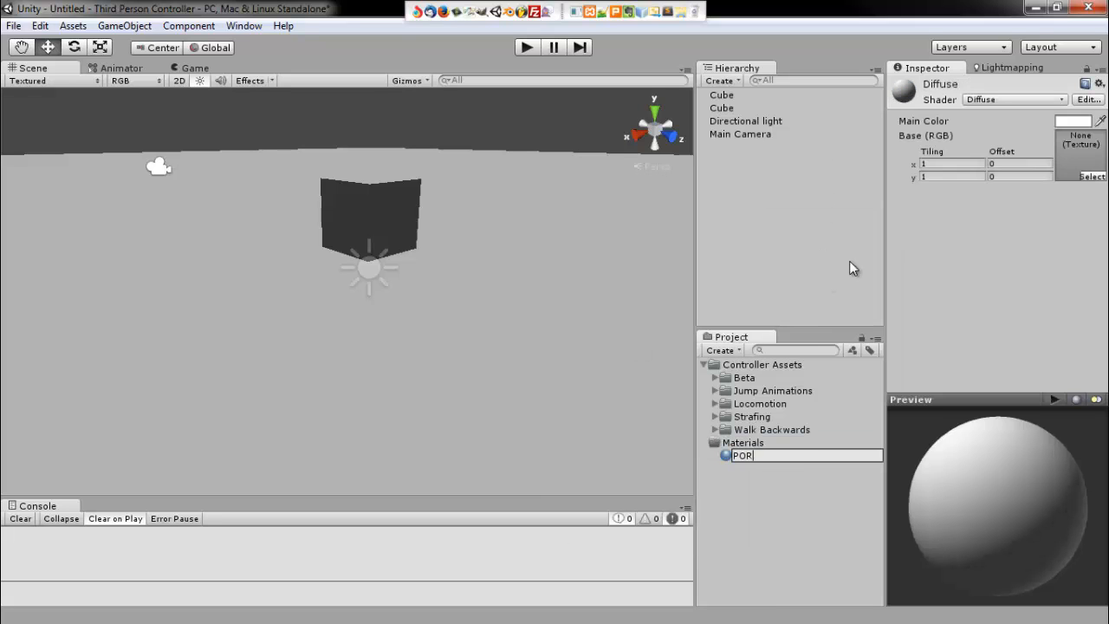
pyautogui.press('Return')
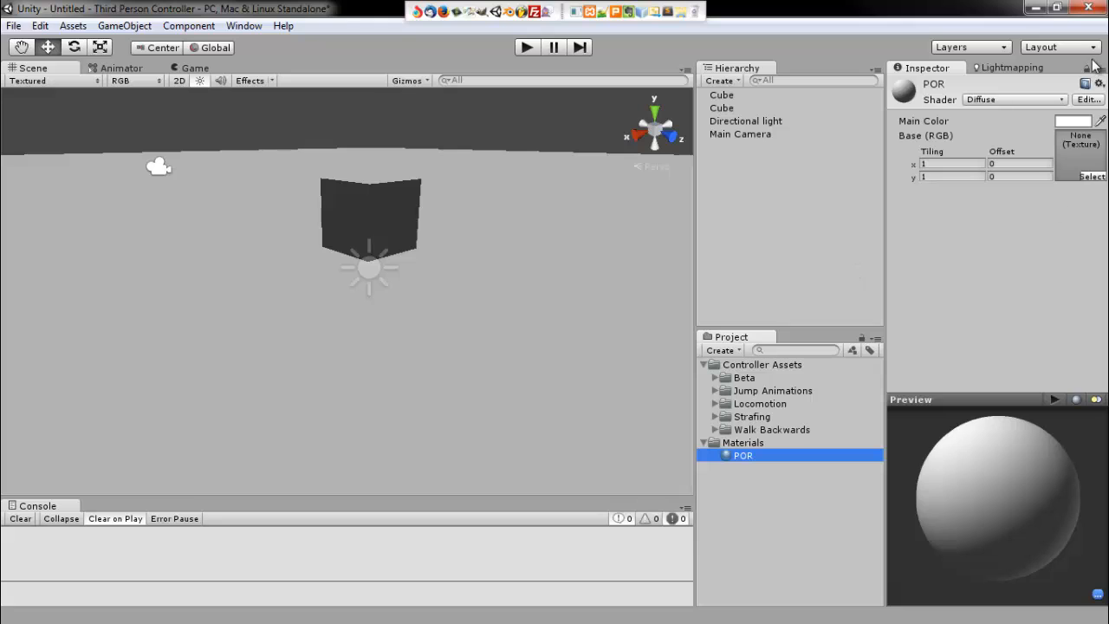
pyautogui.click(1077, 123)
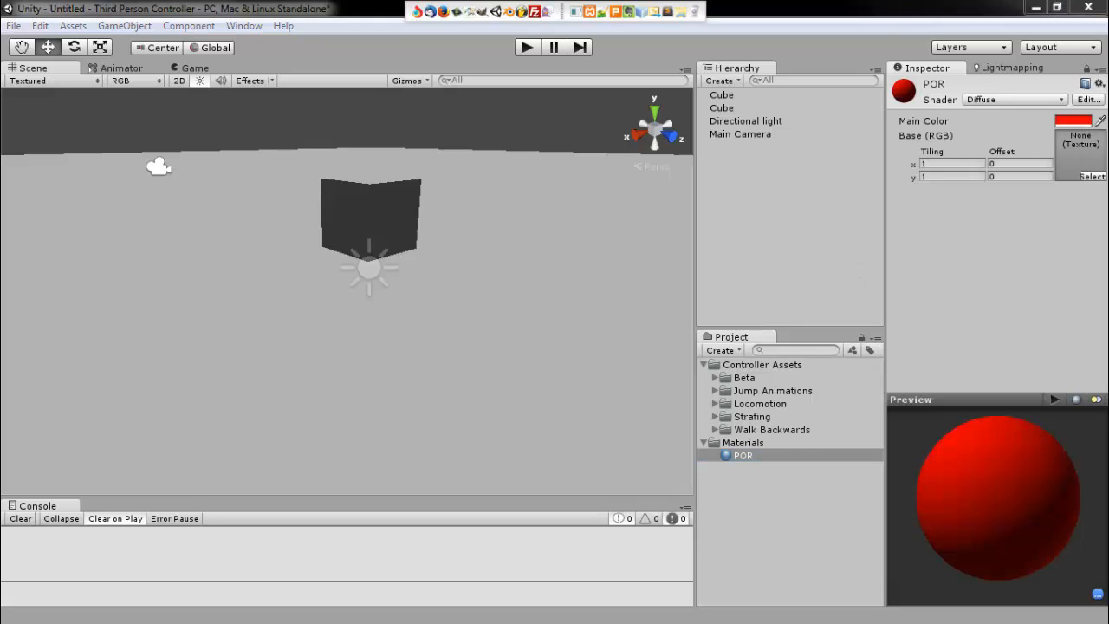
# - Apply the POR material to the small cube above the ground slab
pyautogui.click(749, 456)
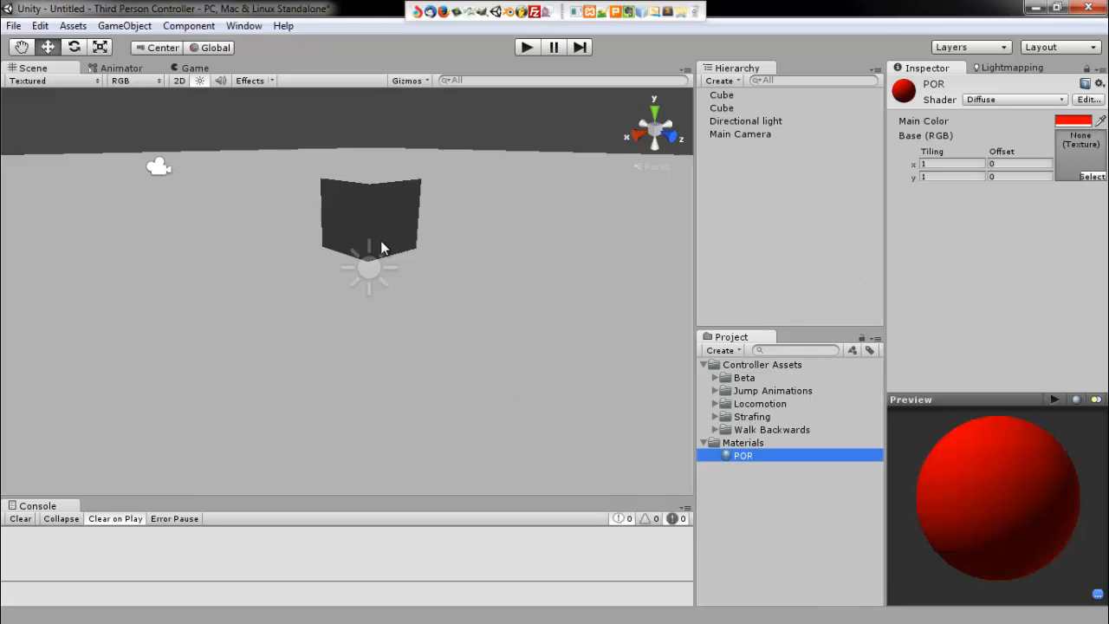
pyautogui.moveTo(749, 456); pyautogui.dragTo(362, 193)
pyautogui.moveTo(246, 184); pyautogui.dragTo(355, 208, button='right')
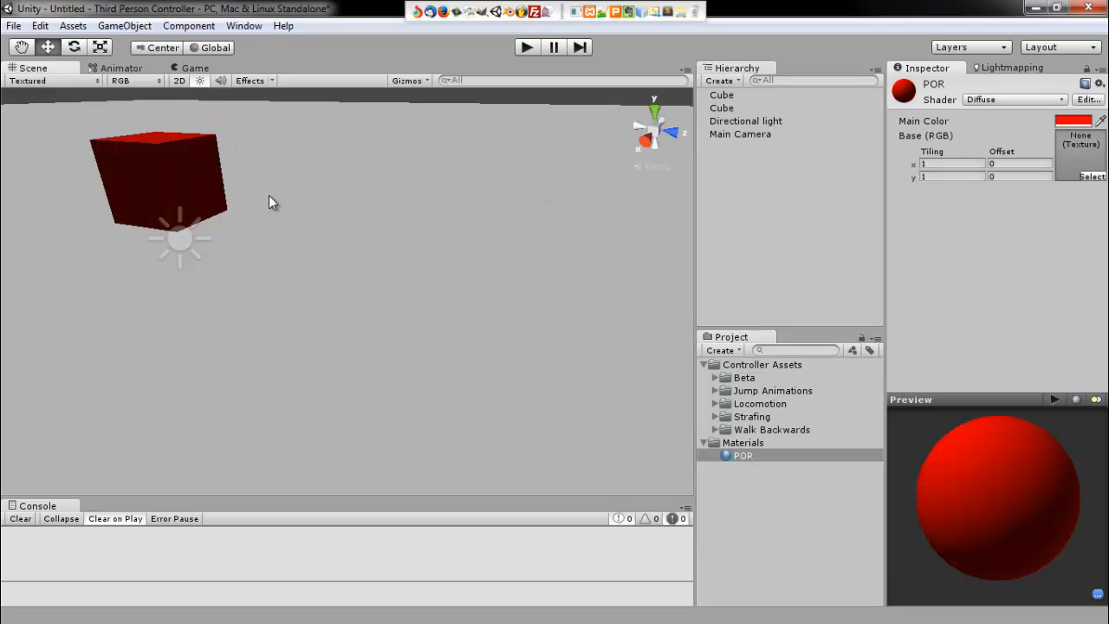
pyautogui.moveTo(191, 214); pyautogui.dragTo(470, 271, button='middle')
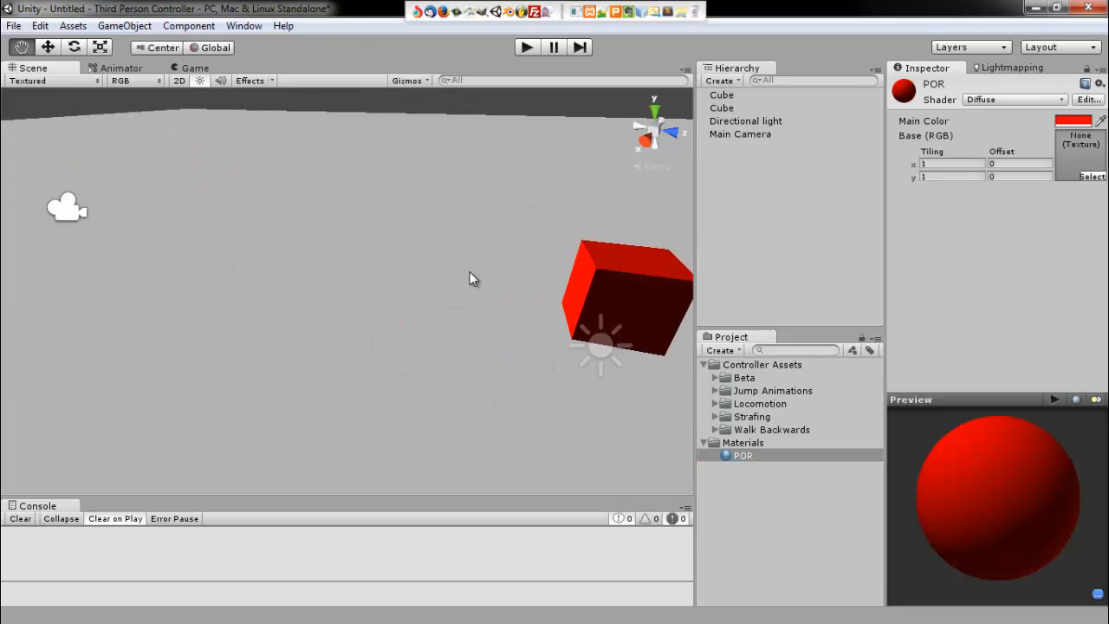
# - Run the scene briefly in play mode to check the red cube, and stop it again
pyautogui.click(527, 46)
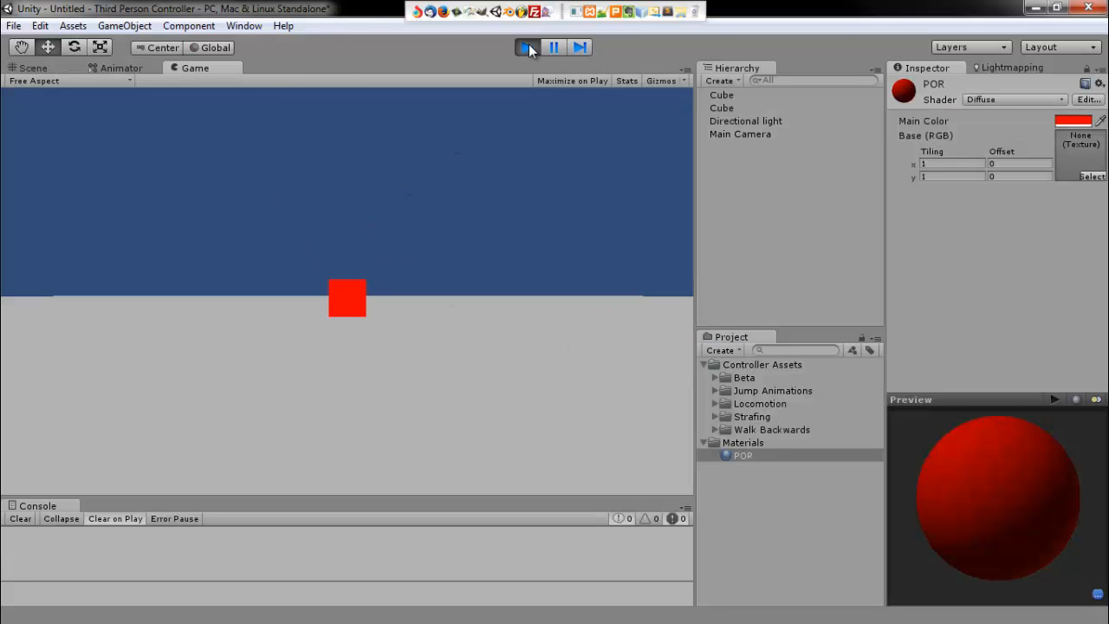
pyautogui.click(527, 46)
pyautogui.moveTo(497, 224); pyautogui.dragTo(391, 263, button='right')
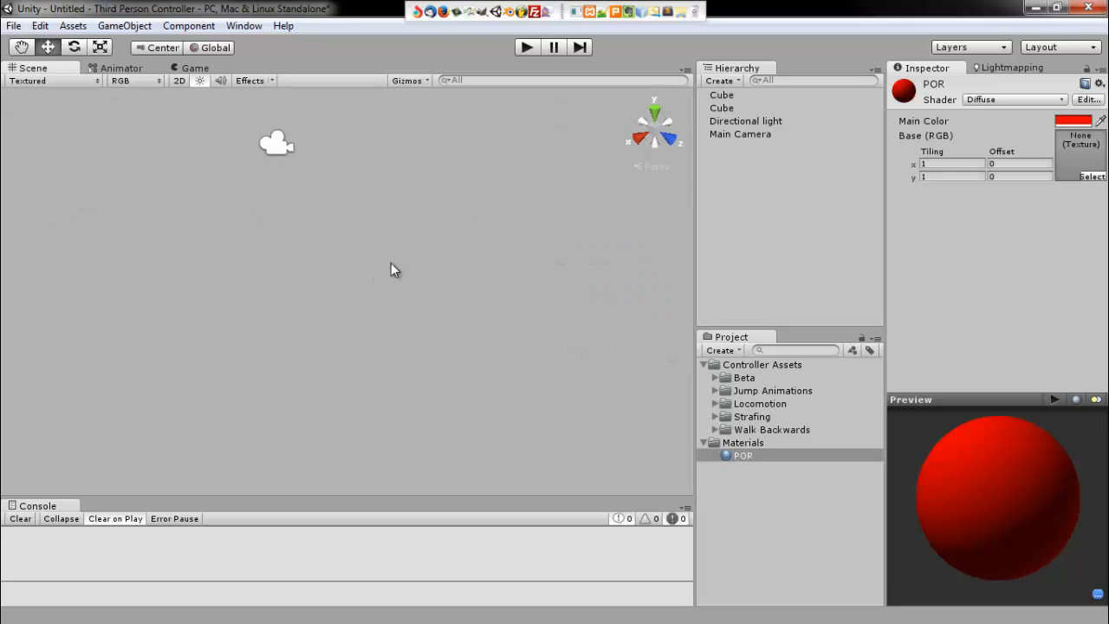
pyautogui.scroll(-5, 462, 230)
pyautogui.moveTo(581, 344); pyautogui.dragTo(496, 297, button='middle')
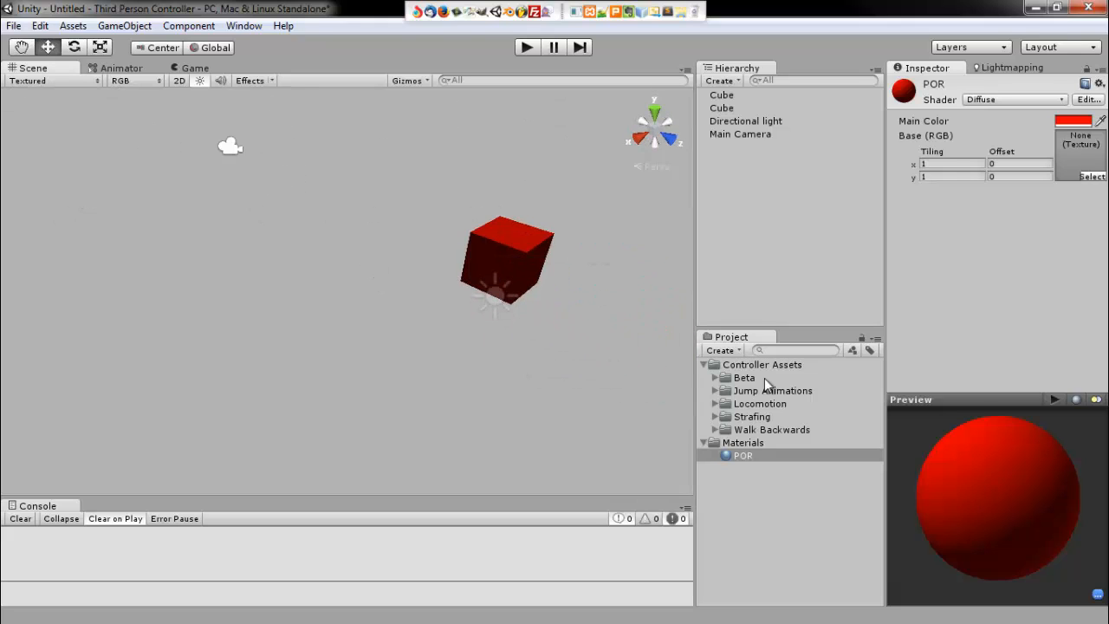
# - Examine the contents of the Walk Backwards, Strafing, Locomotion and Jump Animations folders, and collapse Controller Assets again
pyautogui.click(704, 443)
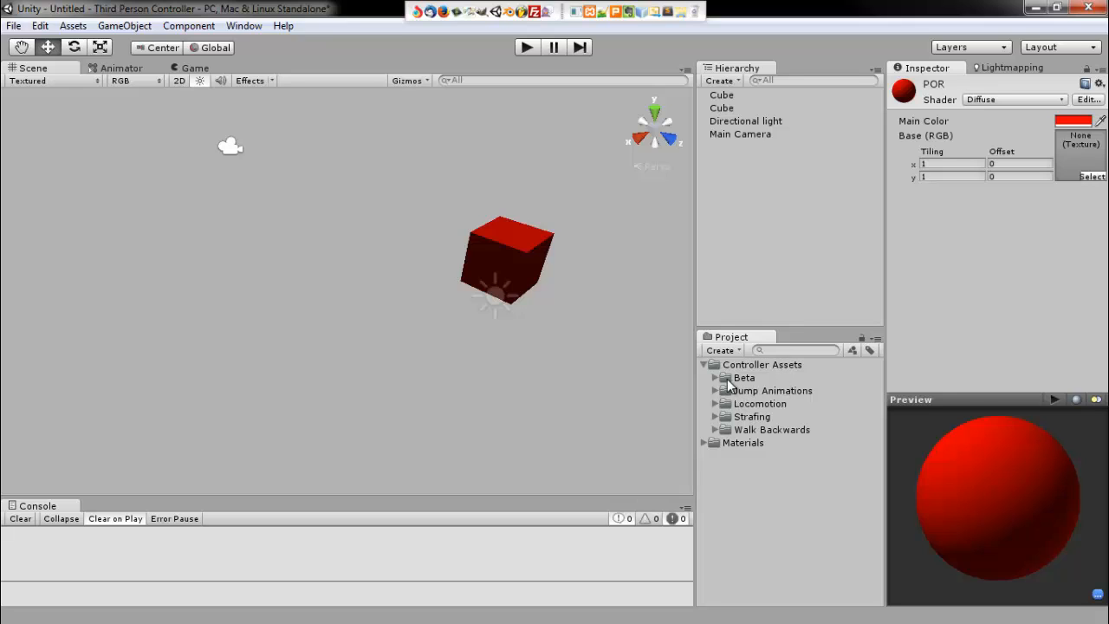
pyautogui.click(716, 430)
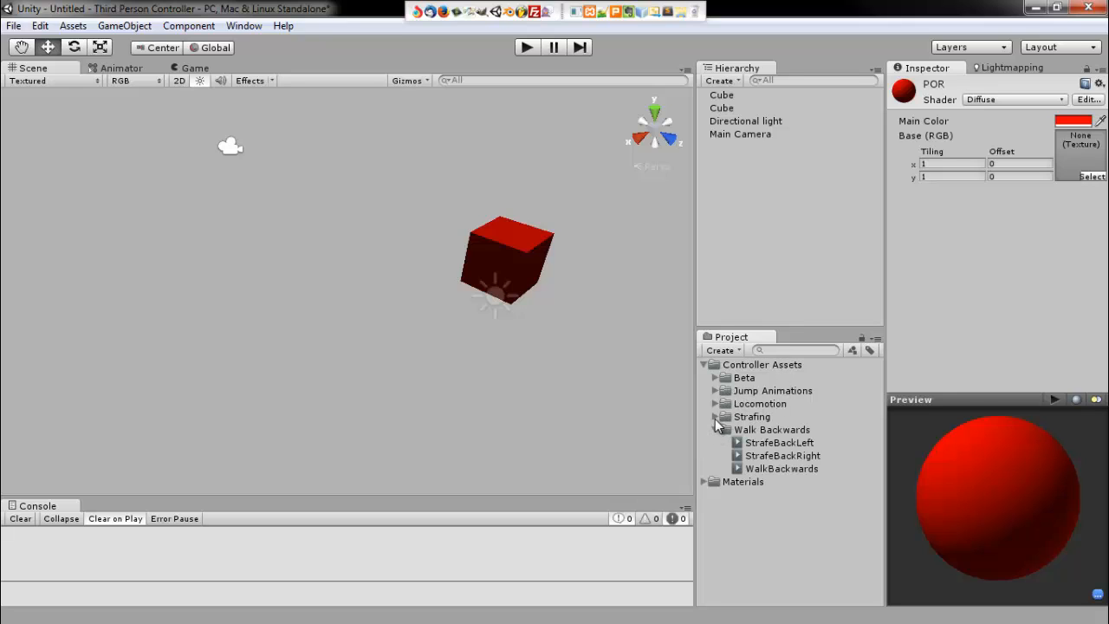
pyautogui.click(715, 417)
pyautogui.click(716, 403)
pyautogui.click(716, 391)
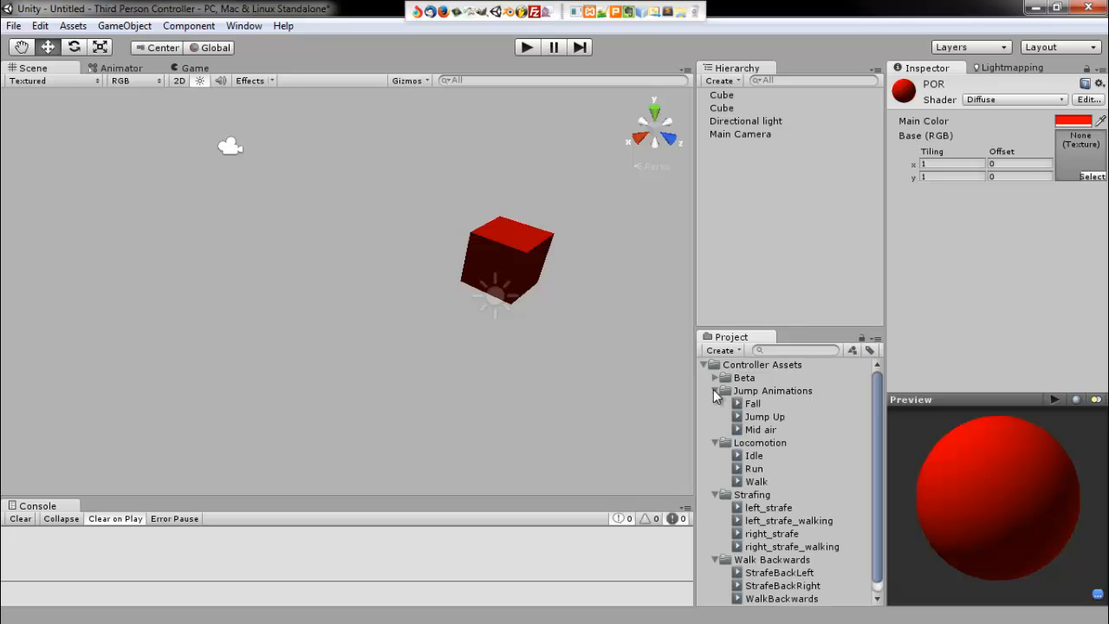
pyautogui.scroll(-1, 763, 421)
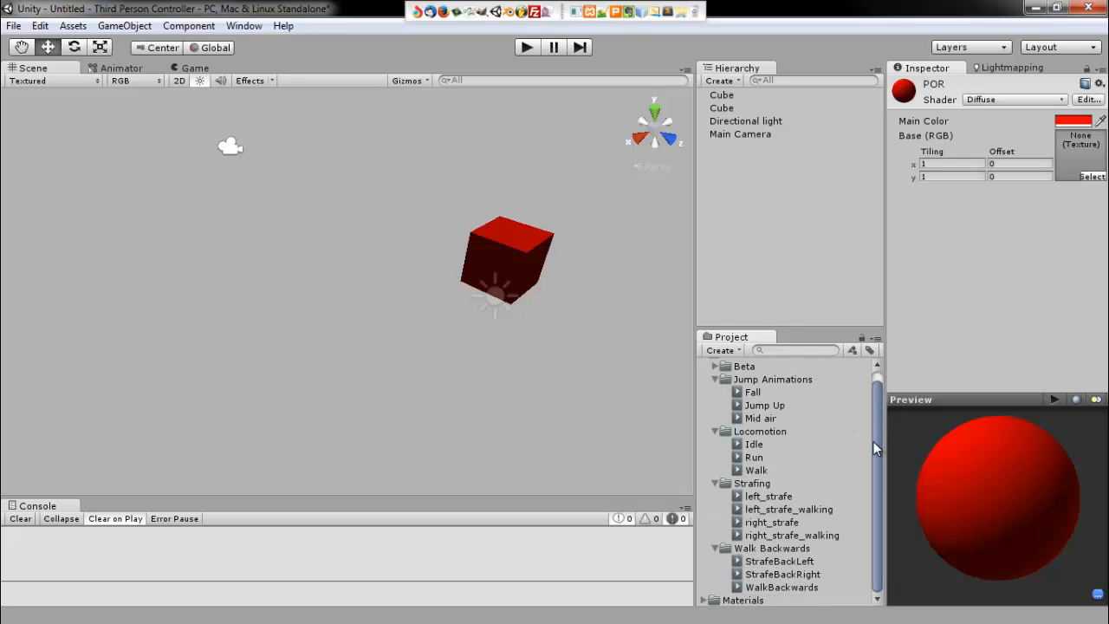
pyautogui.moveTo(876, 440)
pyautogui.mouseDown()
pyautogui.moveTo(880, 408)
pyautogui.moveTo(879, 438)
pyautogui.mouseUp()
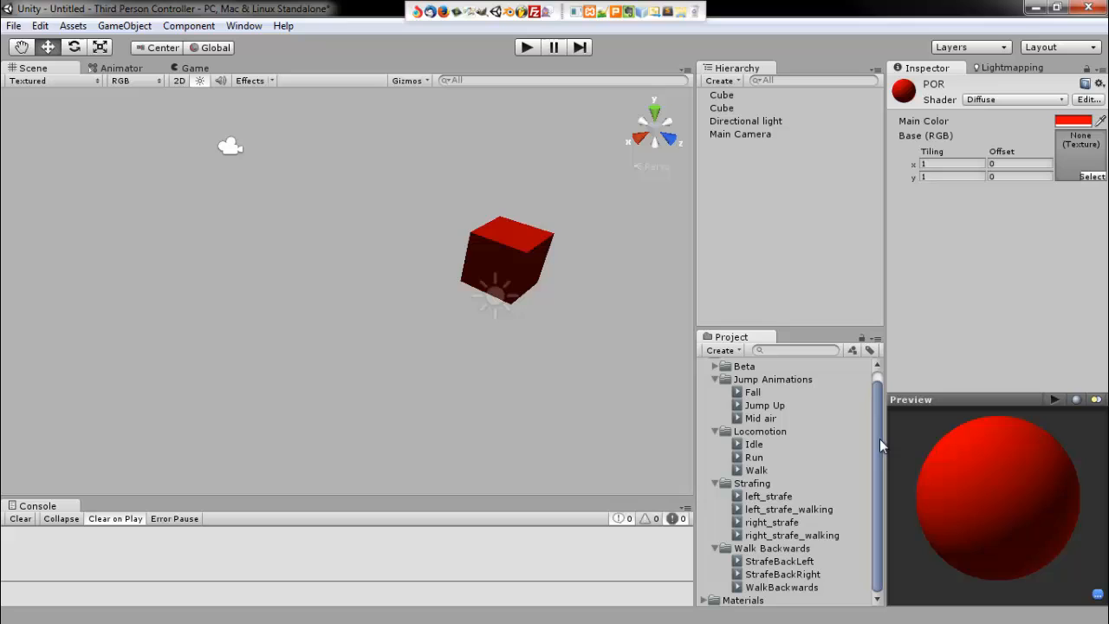
pyautogui.click(716, 379)
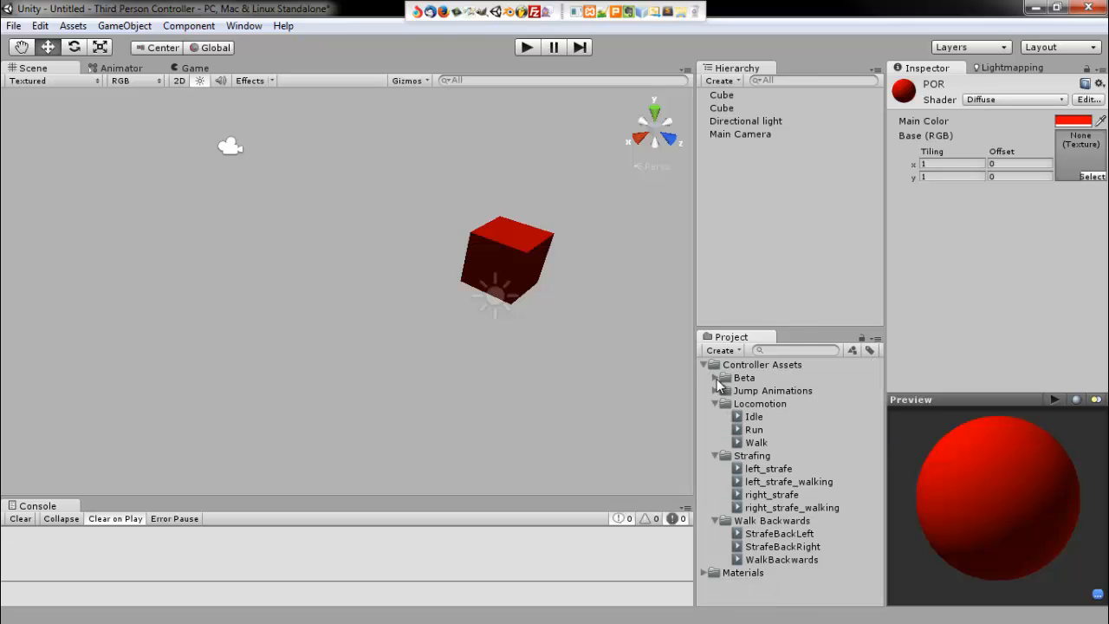
pyautogui.click(716, 404)
pyautogui.click(716, 417)
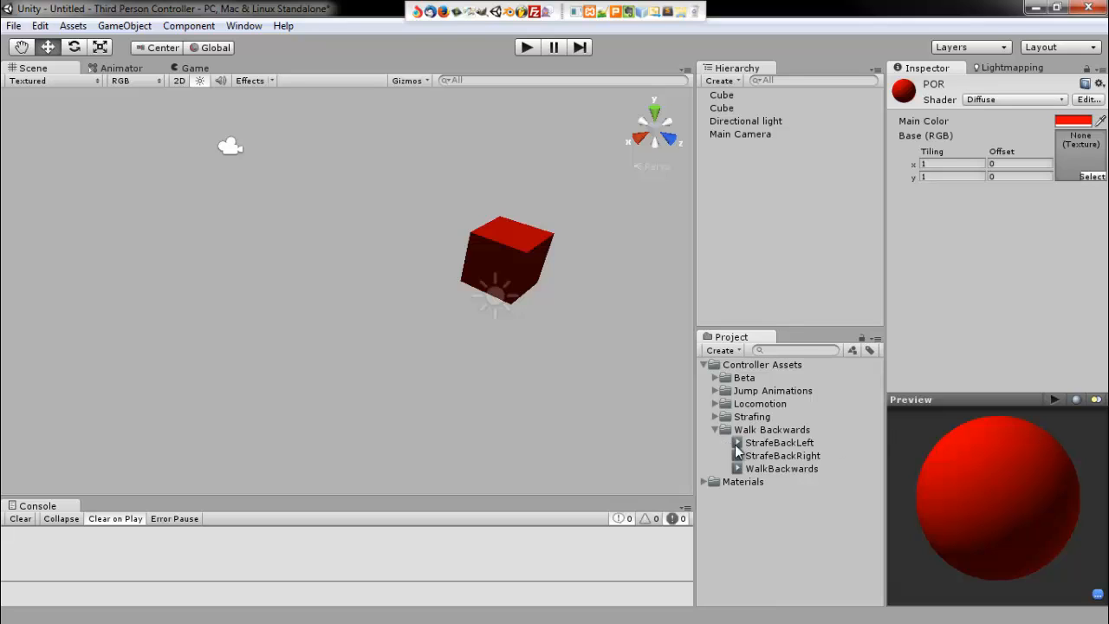
pyautogui.click(716, 430)
pyautogui.click(704, 364)
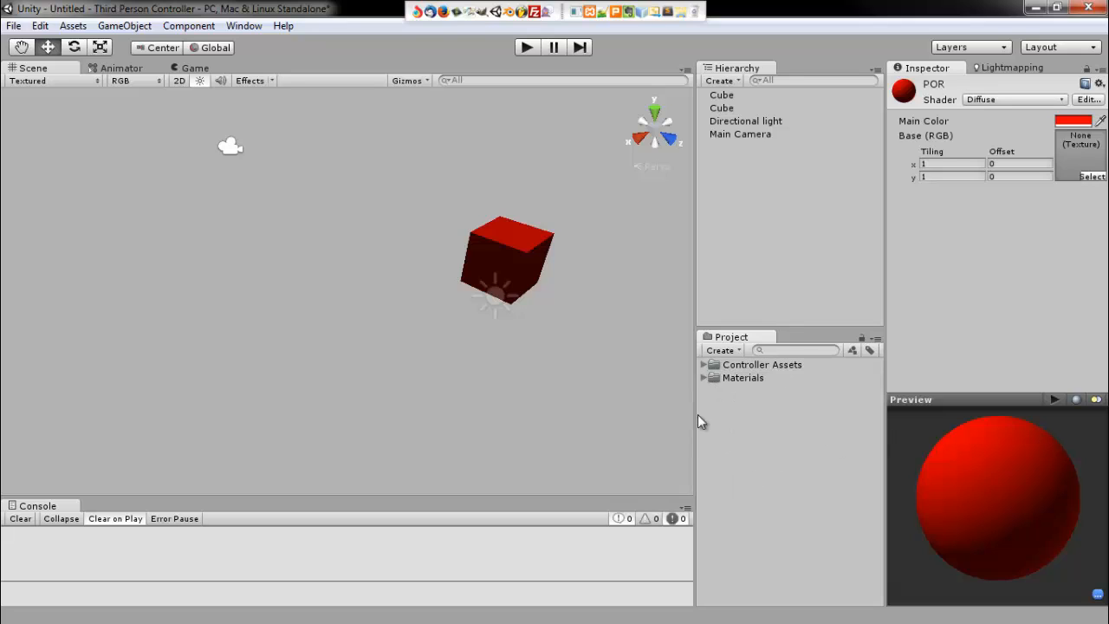
# - Create a new top-level asset folder named Scenes
pyautogui.keyDown('alt'); pyautogui.moveTo(175, 295); pyautogui.dragTo(478, 262); pyautogui.keyUp('alt')
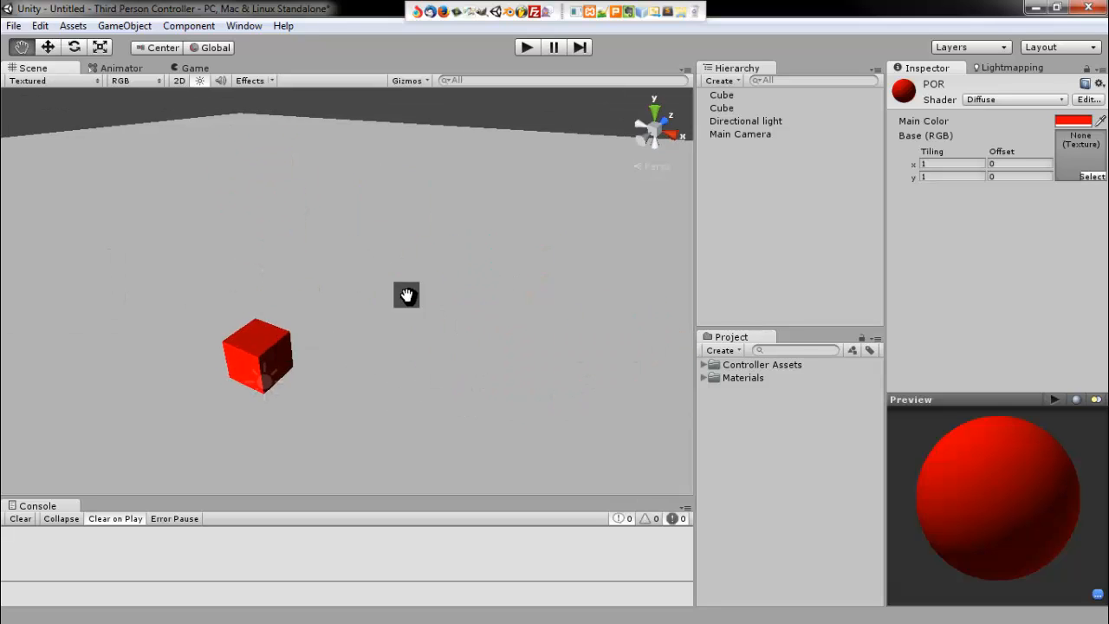
pyautogui.moveTo(406, 295); pyautogui.dragTo(449, 222, button='middle')
pyautogui.click(744, 426)
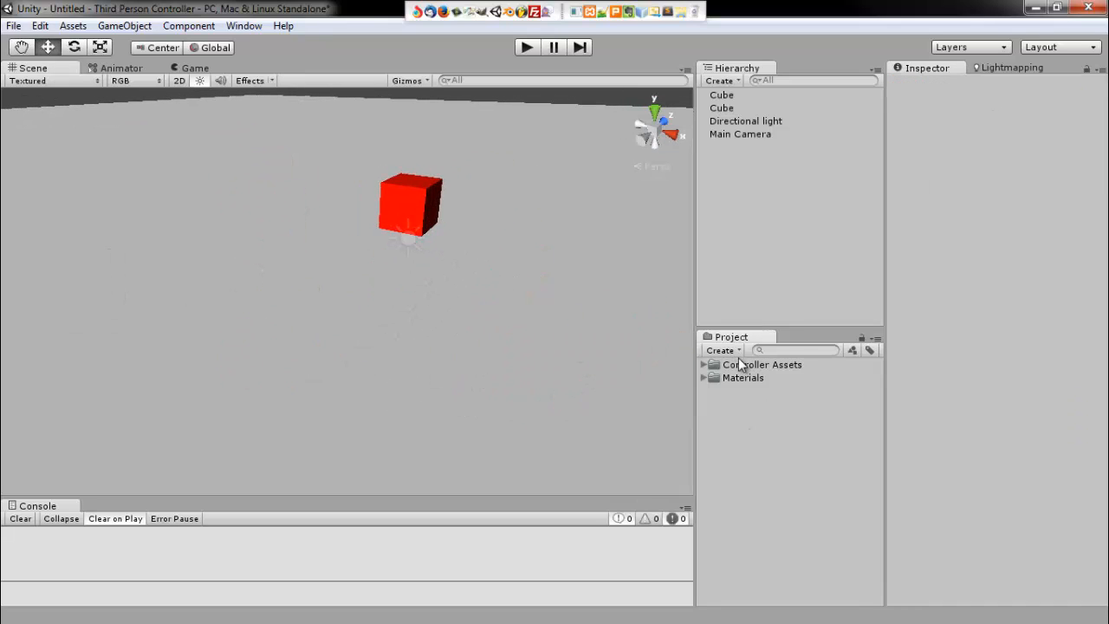
pyautogui.click(721, 352)
pyautogui.click(757, 269)
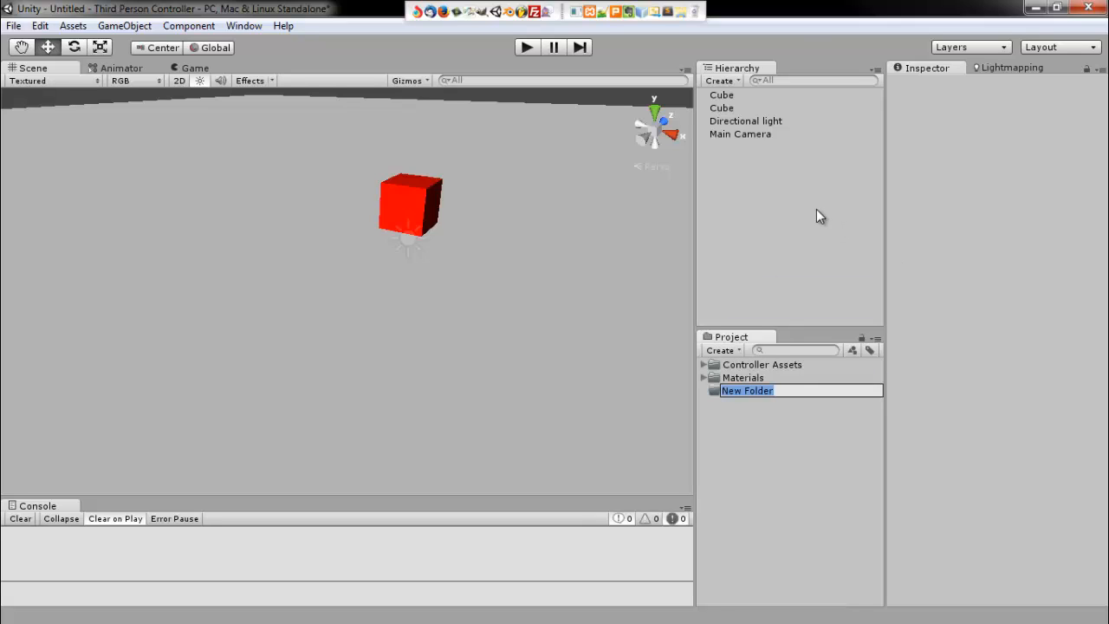
pyautogui.write('Scenes')
pyautogui.press('Return')
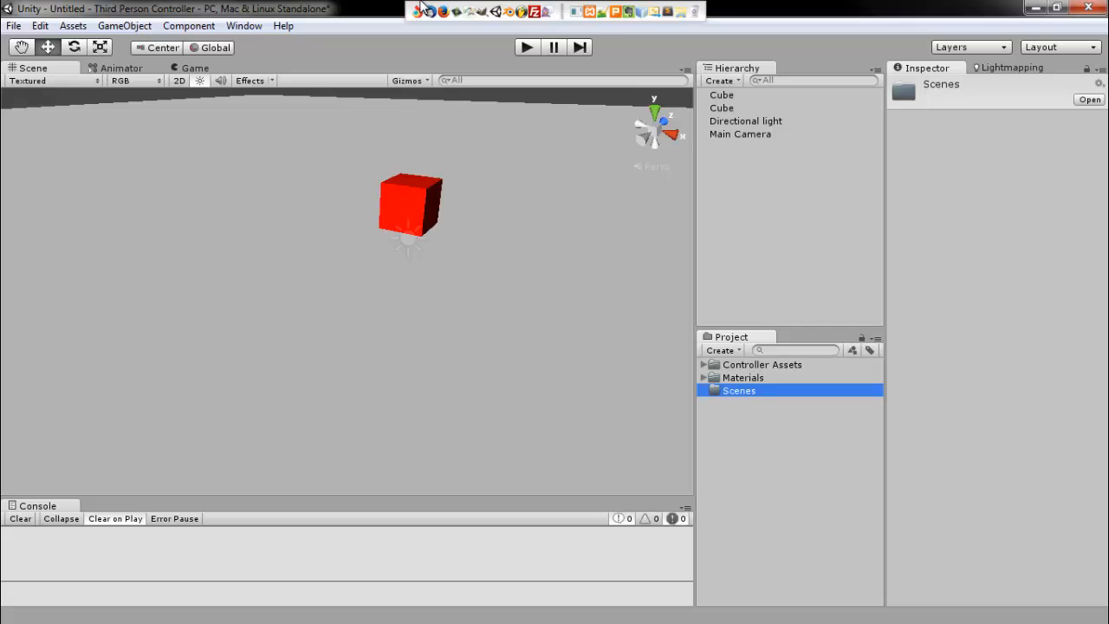
# - Save the current scene as Testing inside the Scenes folder
pyautogui.click(14, 26)
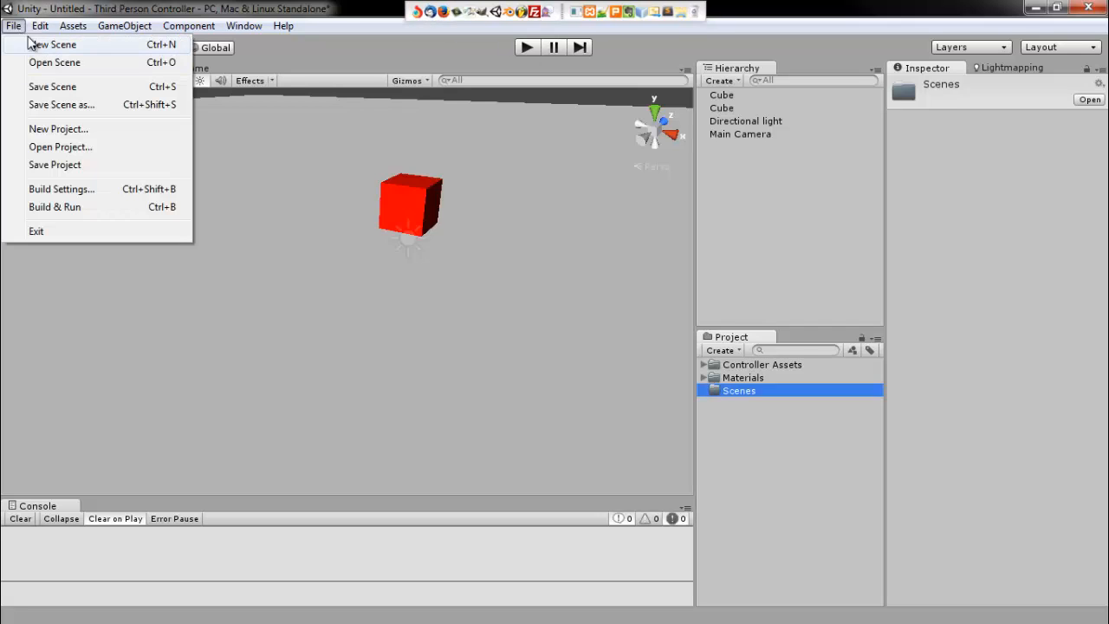
pyautogui.click(84, 105)
pyautogui.doubleClick(196, 183)
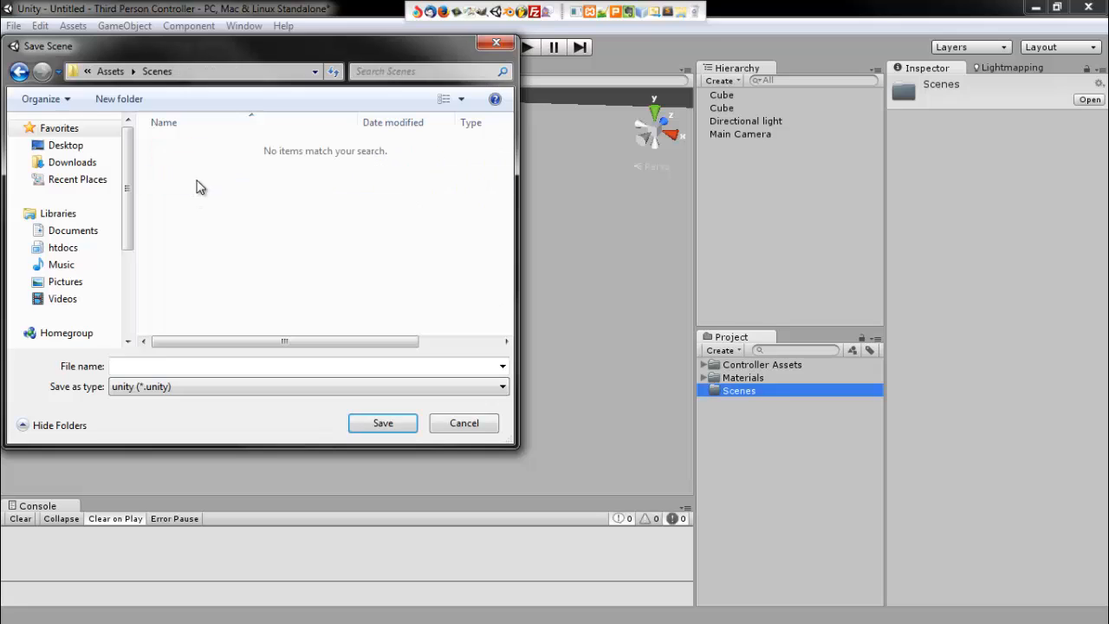
pyautogui.click(228, 365)
pyautogui.write('Testing')
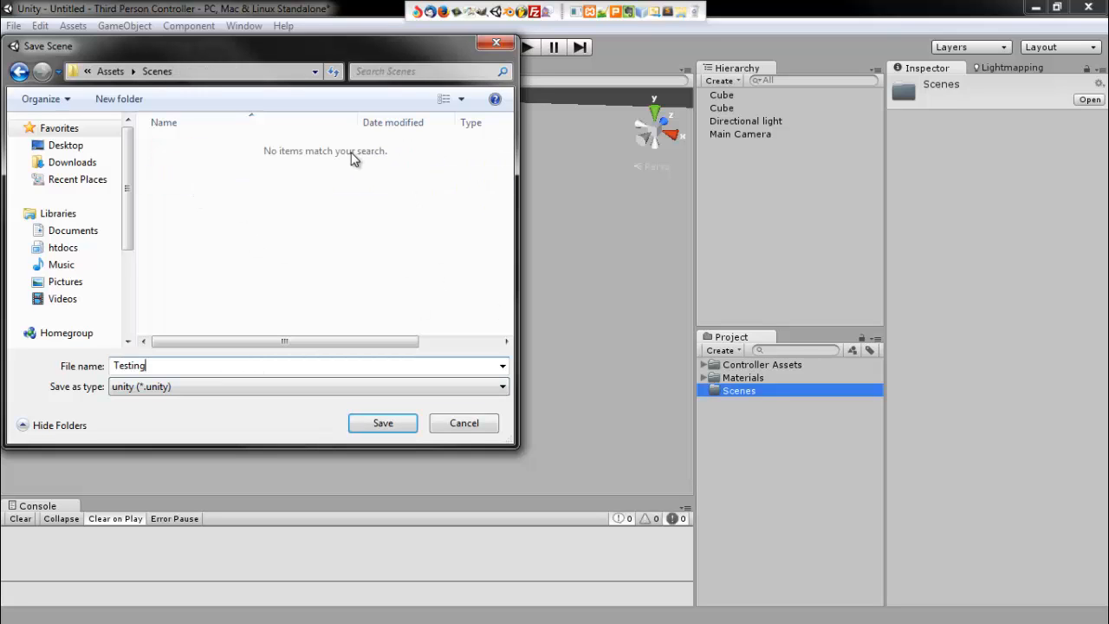
pyautogui.press('Return')
# - Create a new top-level asset folder named Scripts
pyautogui.click(798, 463)
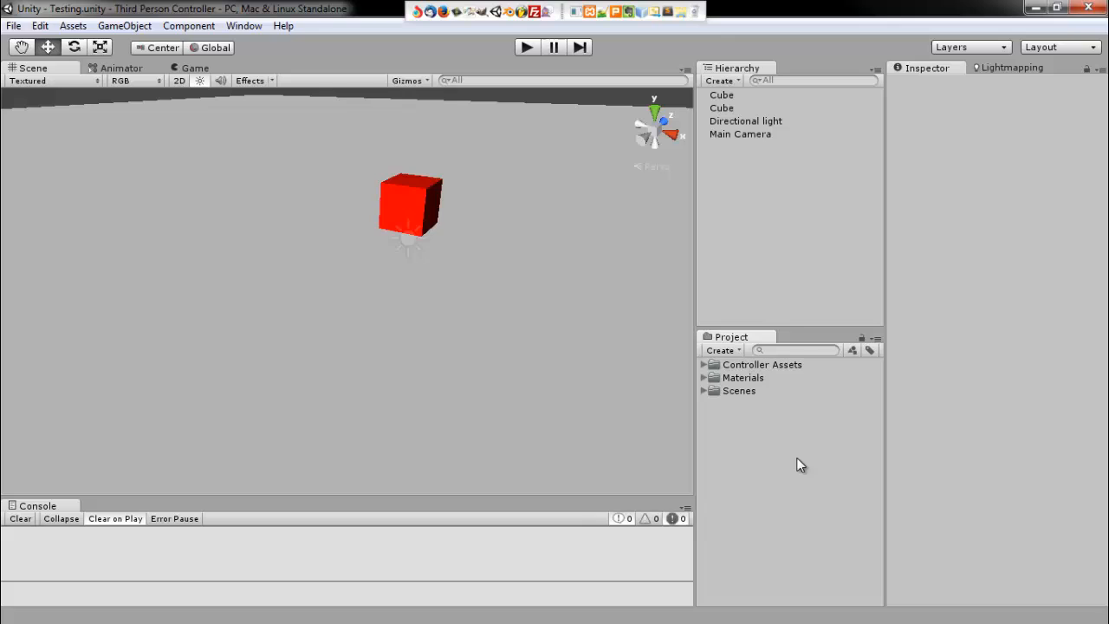
pyautogui.click(719, 350)
pyautogui.click(748, 267)
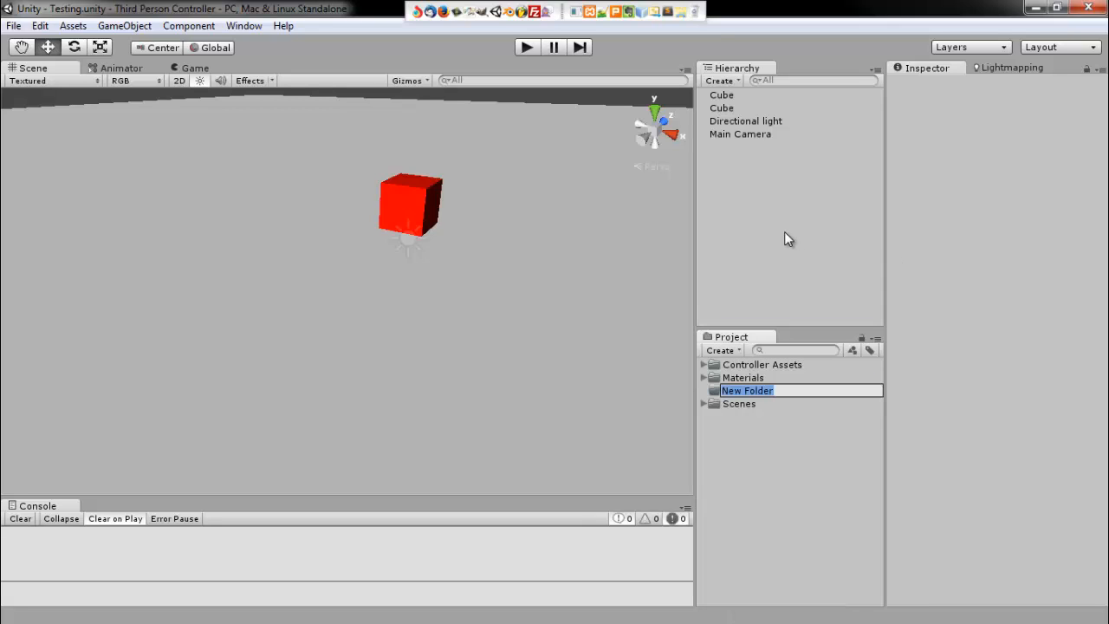
pyautogui.write('Scripts')
pyautogui.press('Return')
# - Create a subfolder named Player inside the Scripts folder
pyautogui.rightClick(730, 405)
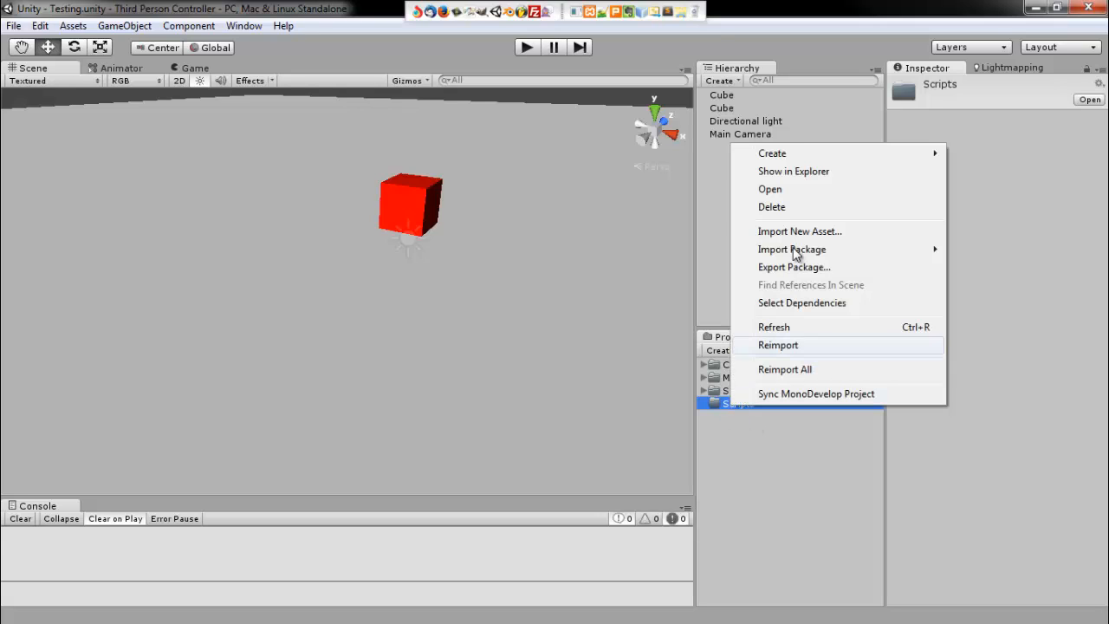
pyautogui.moveTo(800, 156)
pyautogui.click(685, 152)
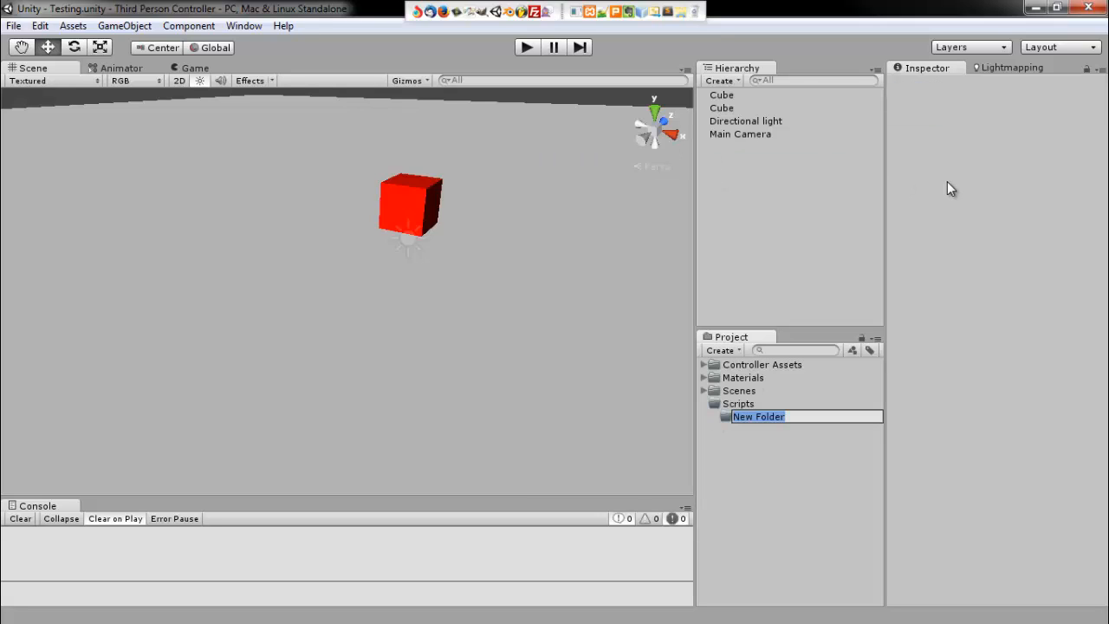
pyautogui.write('Player')
pyautogui.press('Return')
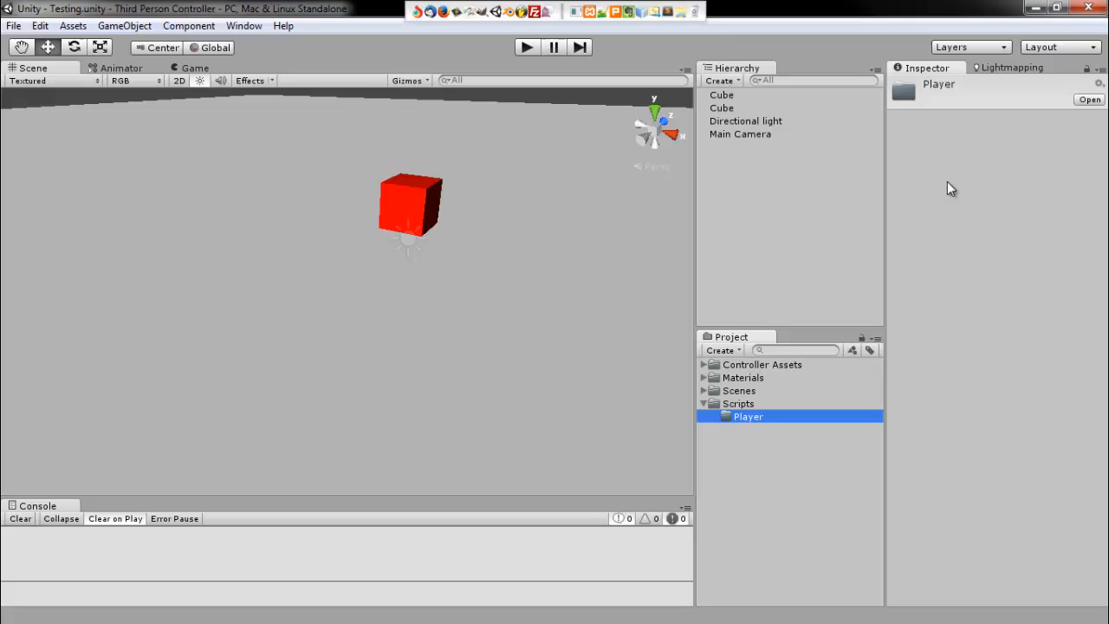
# - Create a subfolder named System inside the Scripts folder
pyautogui.rightClick(759, 405)
pyautogui.moveTo(834, 155)
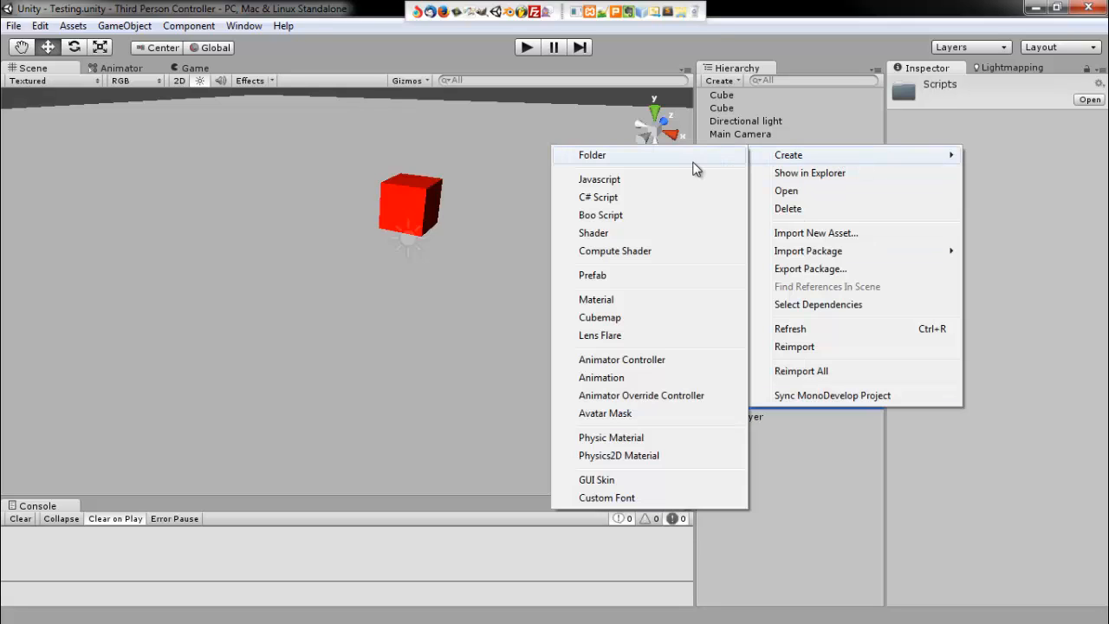
pyautogui.click(694, 158)
pyautogui.write('Sy')
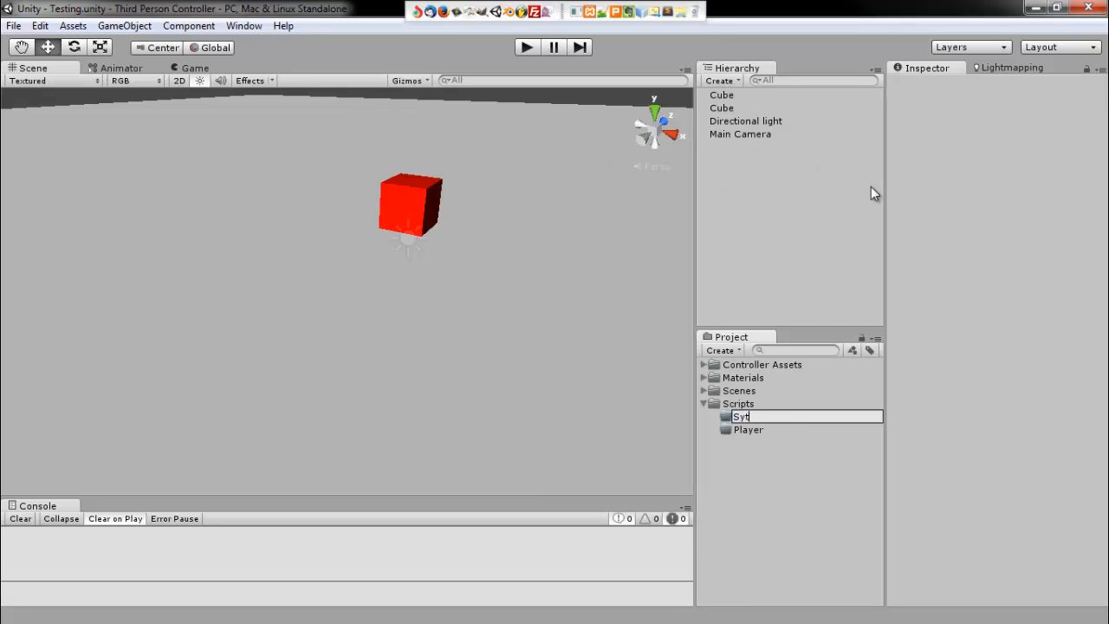
pyautogui.write('stem')
pyautogui.press('Return')
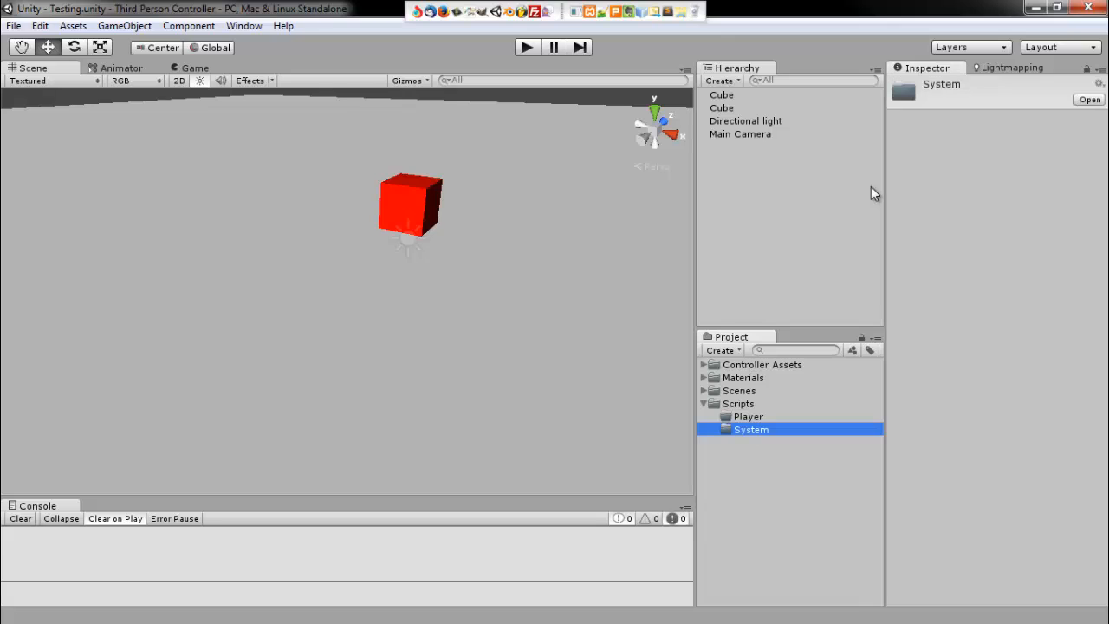
# - Create a new top-level asset folder named Resources
pyautogui.click(704, 403)
pyautogui.click(724, 461)
pyautogui.click(724, 351)
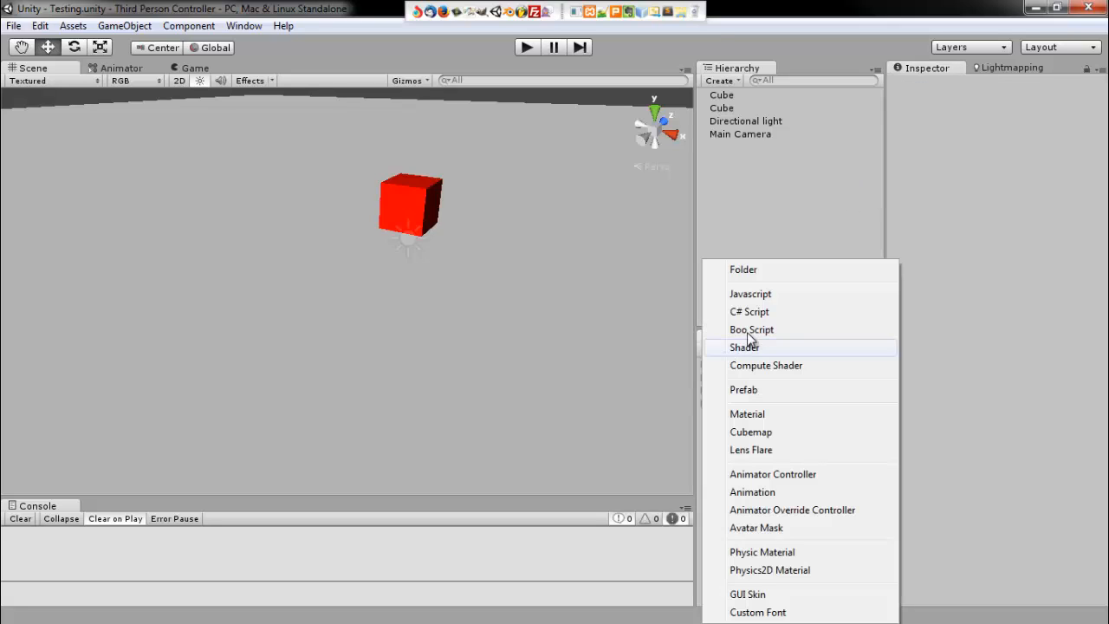
pyautogui.click(766, 274)
pyautogui.write('Resources')
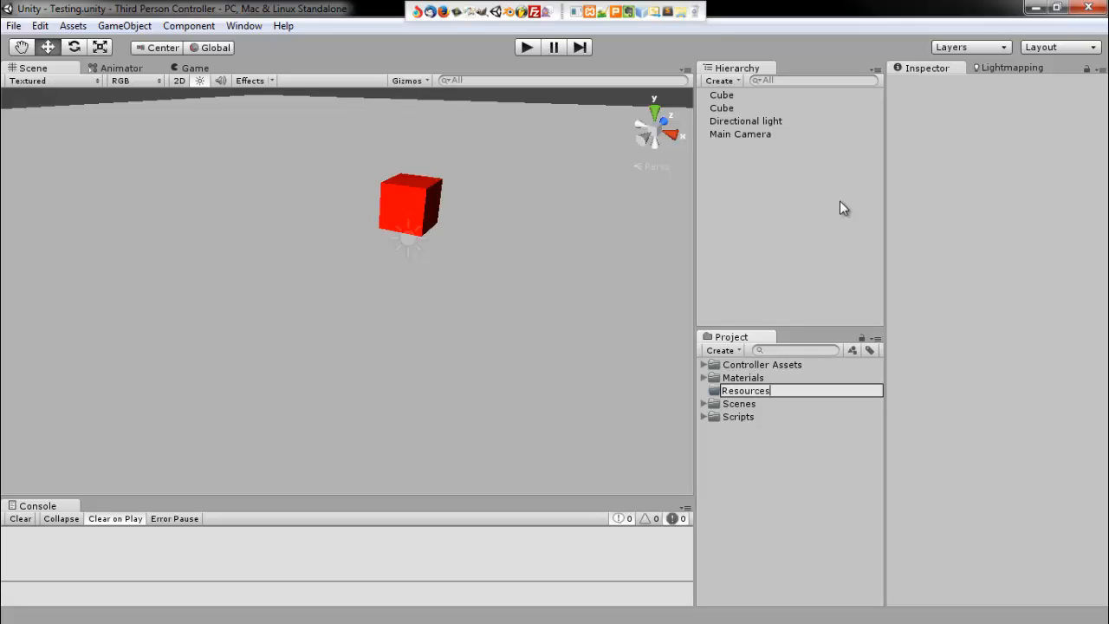
pyautogui.press('Return')
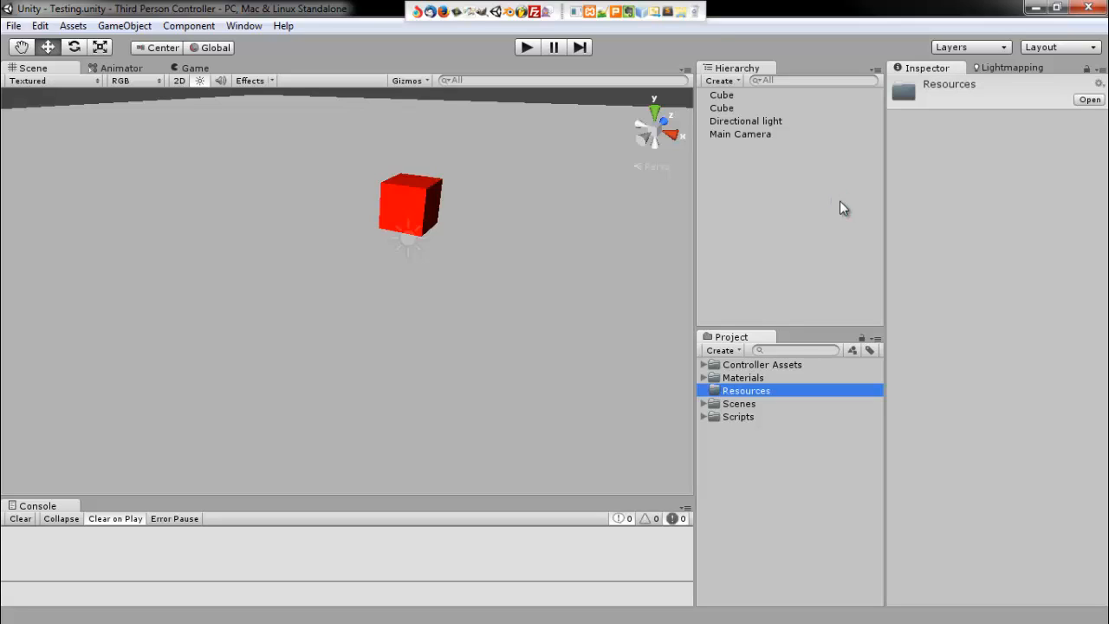
# - Create a subfolder named System inside the Resources folder and collapse Resources
pyautogui.rightClick(750, 391)
pyautogui.moveTo(831, 136)
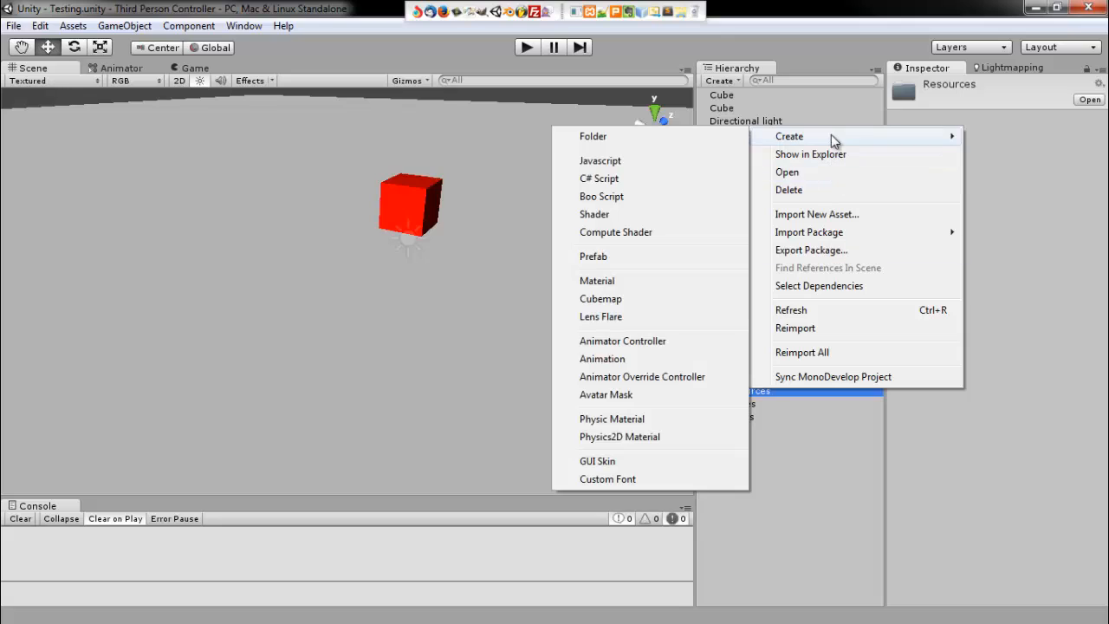
pyautogui.click(733, 137)
pyautogui.write('System')
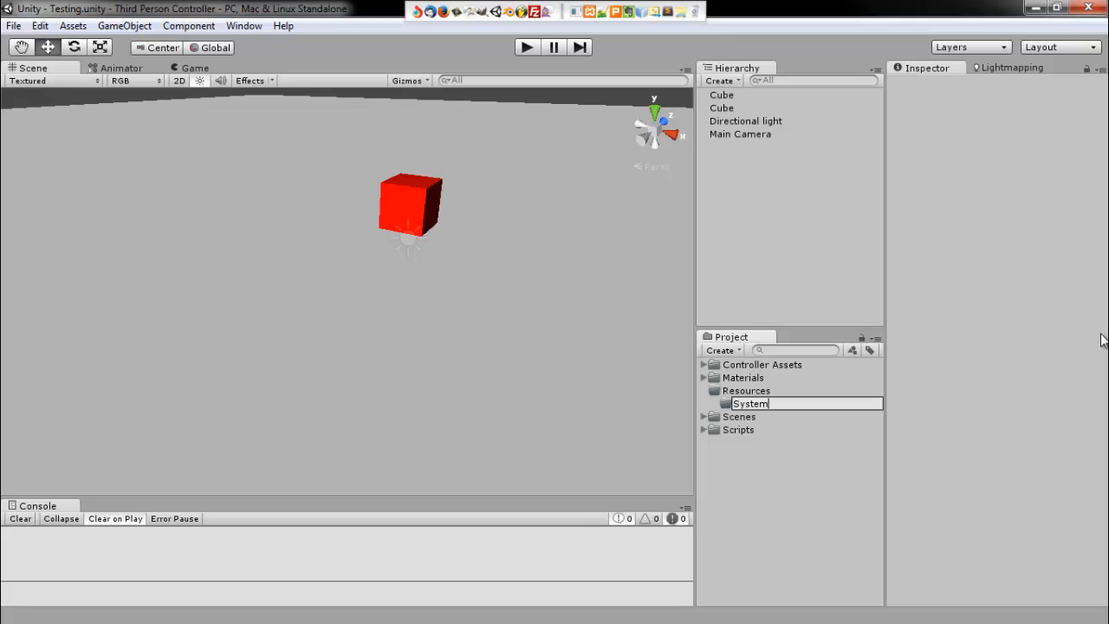
pyautogui.press('Return')
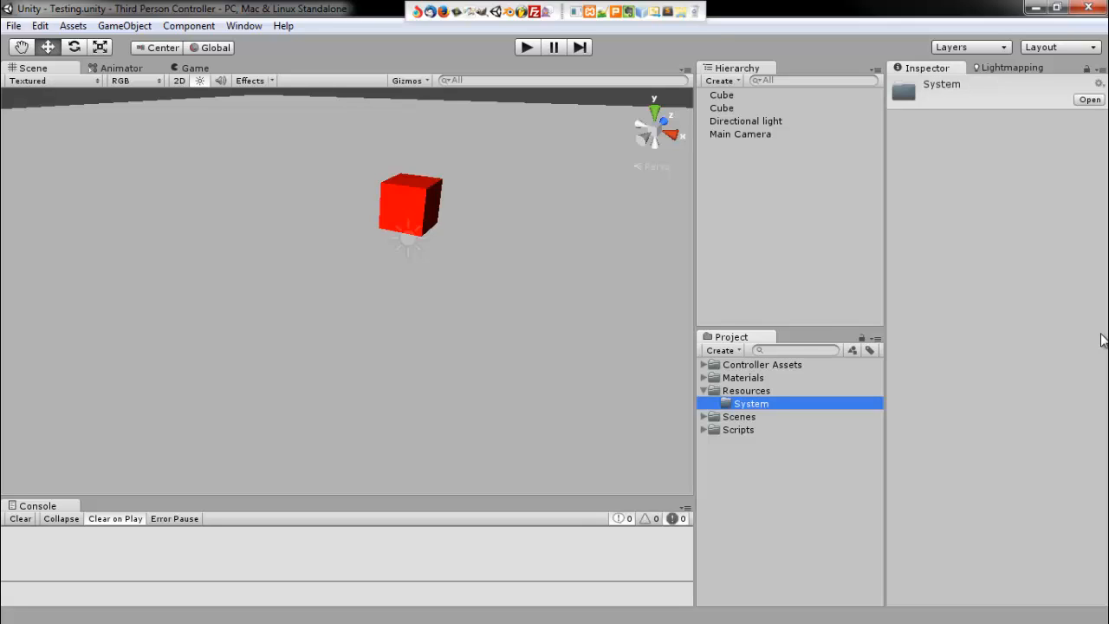
pyautogui.click(704, 391)
# - Place the Beta character model from Controller Assets in front of the red cube and shift it along X to about 0.17
pyautogui.keyDown('alt'); pyautogui.moveTo(268, 317); pyautogui.dragTo(652, 382); pyautogui.keyUp('alt')
pyautogui.click(704, 365)
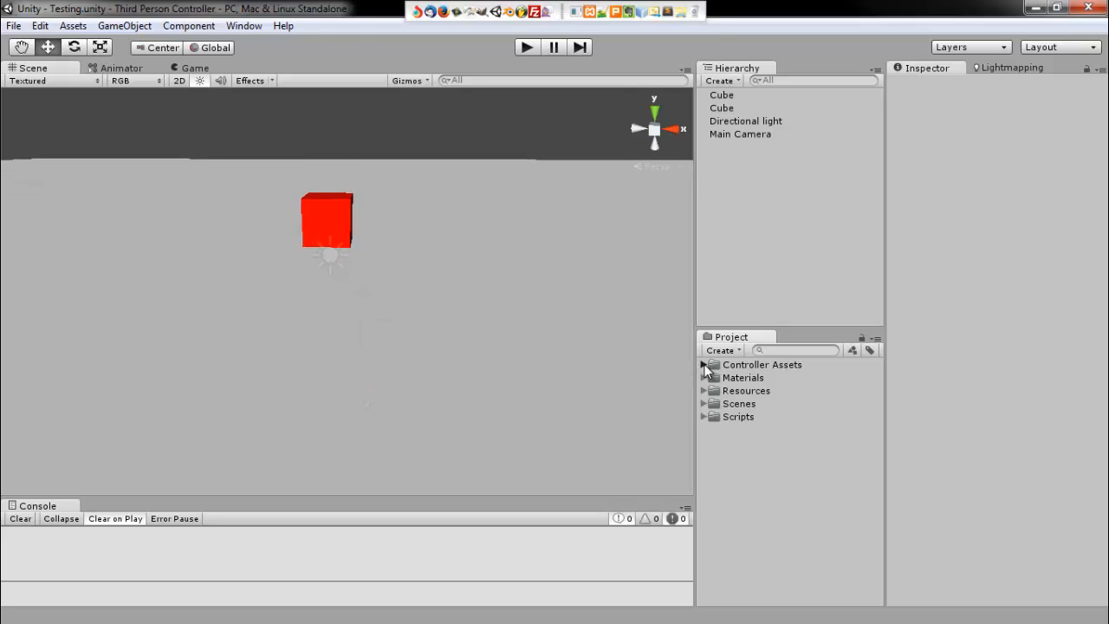
pyautogui.click(714, 378)
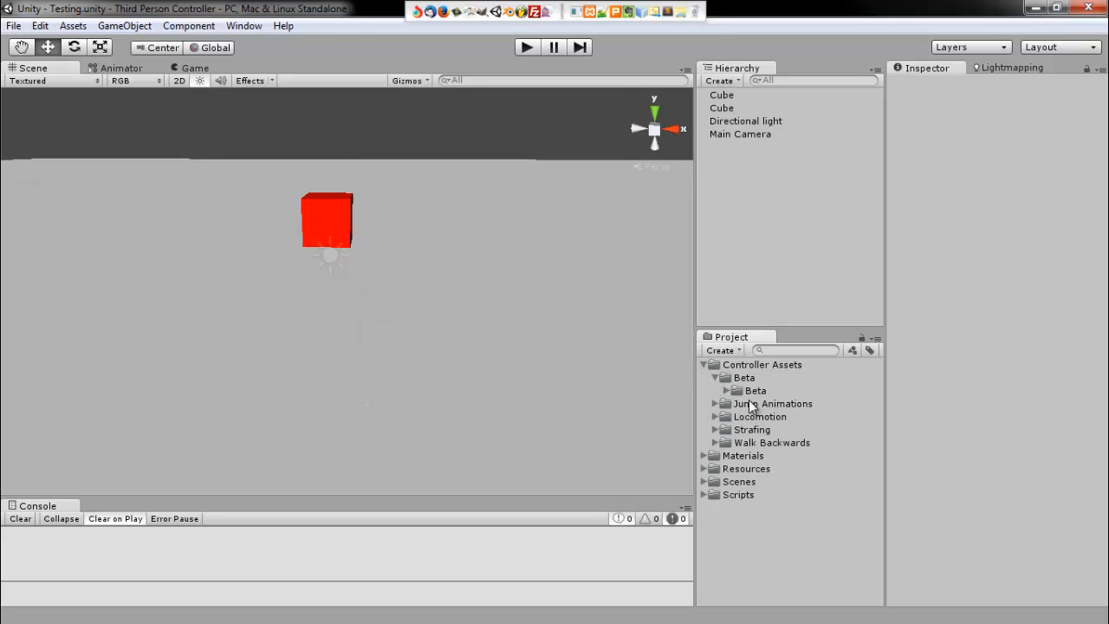
pyautogui.click(727, 391)
pyautogui.moveTo(754, 415); pyautogui.dragTo(299, 403)
pyautogui.scroll(-5, 351, 362)
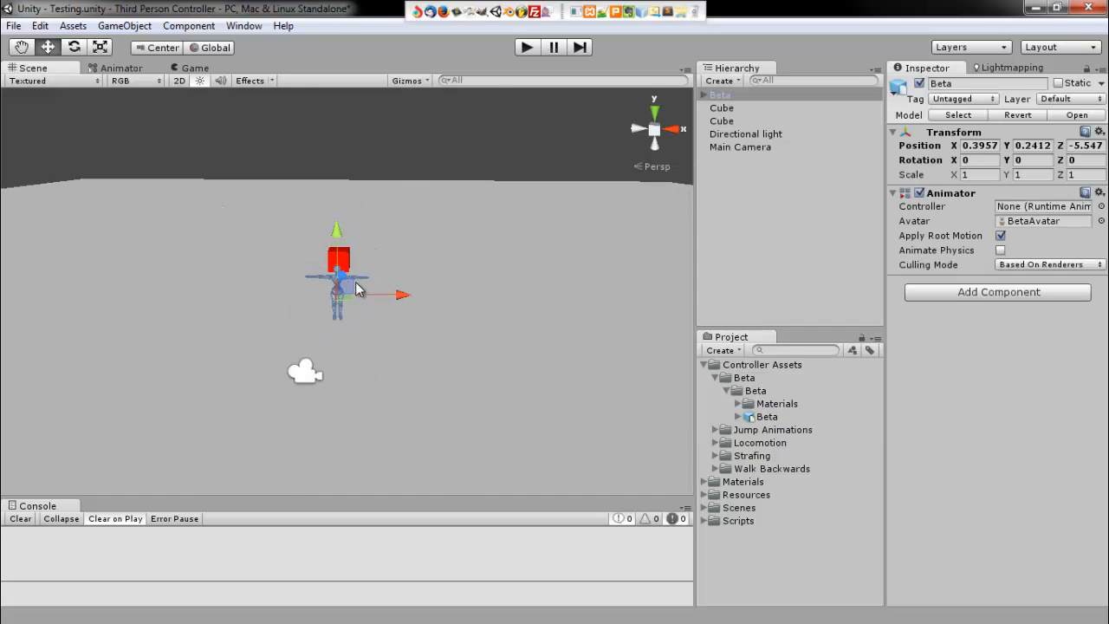
pyautogui.moveTo(400, 300)
pyautogui.mouseDown()
pyautogui.moveTo(382, 300)
pyautogui.moveTo(392, 301)
pyautogui.mouseUp()
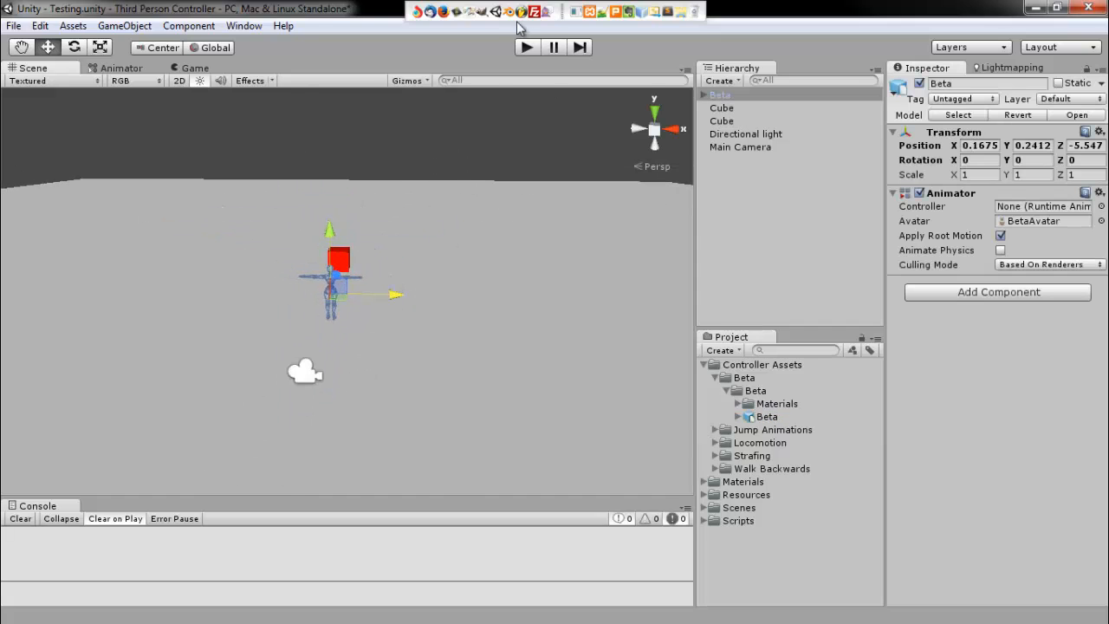
# - Run the scene briefly to check the Beta character in the game view, stop it, and inspect the character in the scene
pyautogui.click(528, 50)
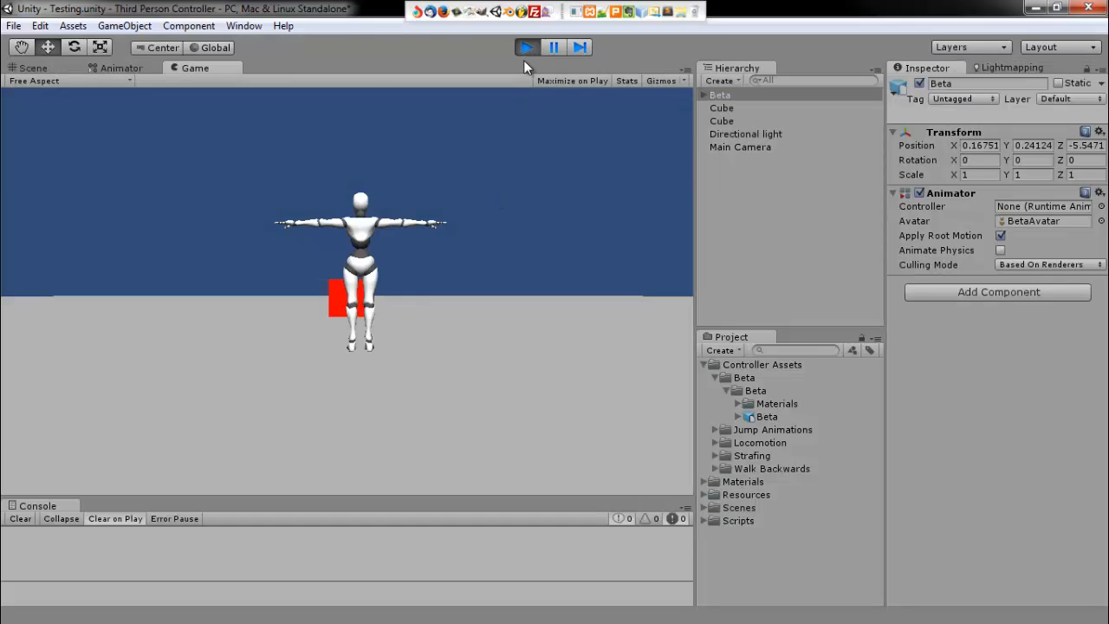
pyautogui.click(526, 52)
pyautogui.moveTo(498, 250); pyautogui.dragTo(330, 296, button='right')
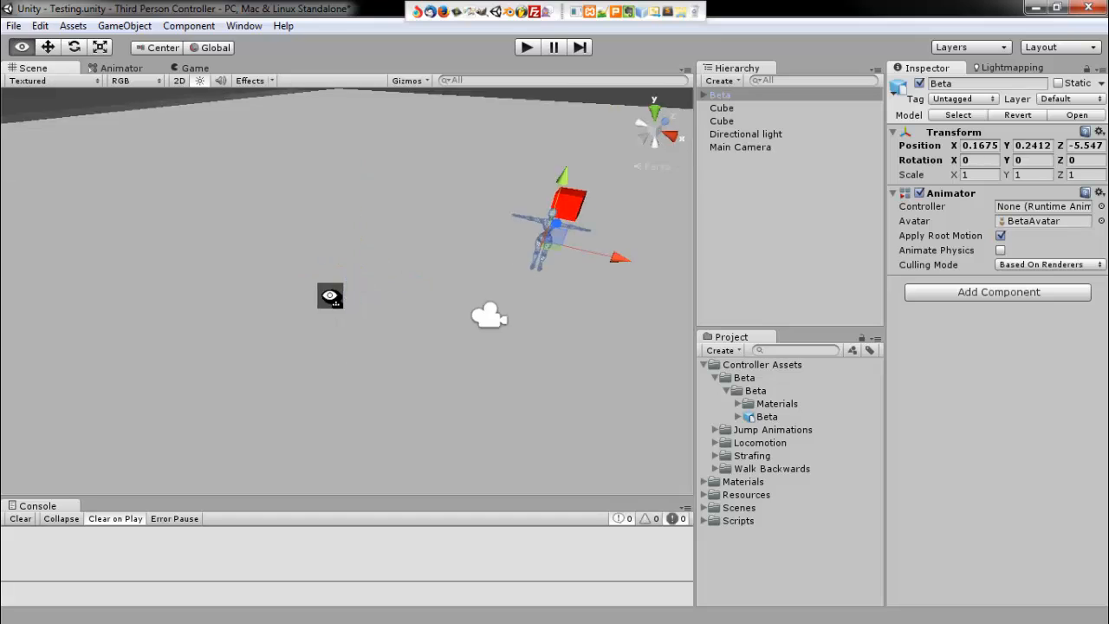
pyautogui.moveTo(444, 258); pyautogui.dragTo(358, 246, button='middle')
pyautogui.scroll(5, 357, 238)
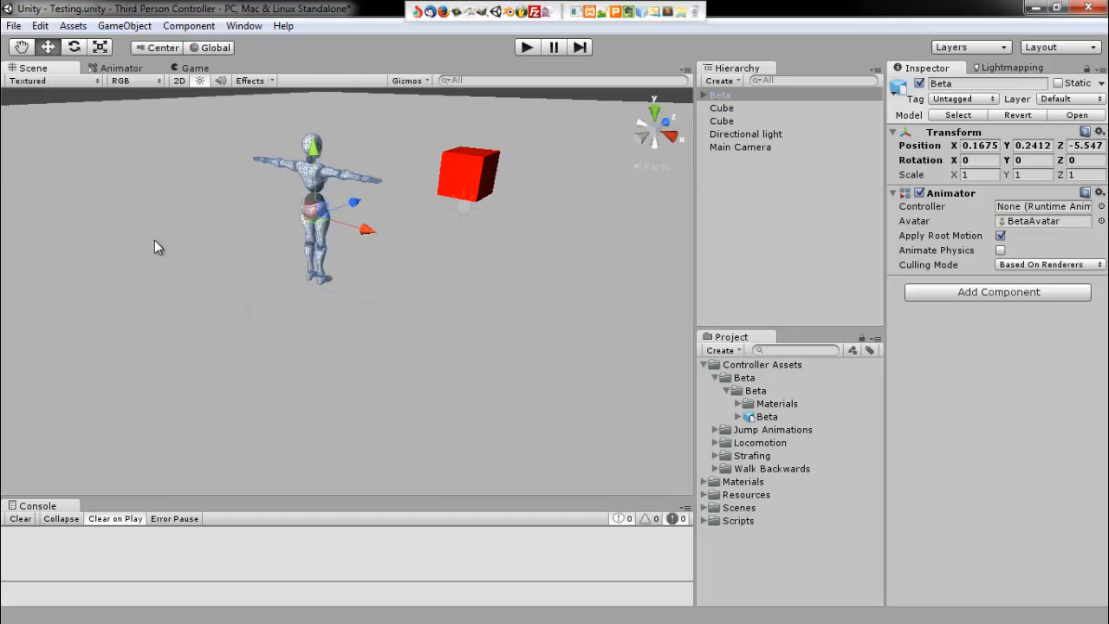
pyautogui.scroll(-4, 154, 241)
pyautogui.moveTo(314, 251); pyautogui.dragTo(312, 206, button='right')
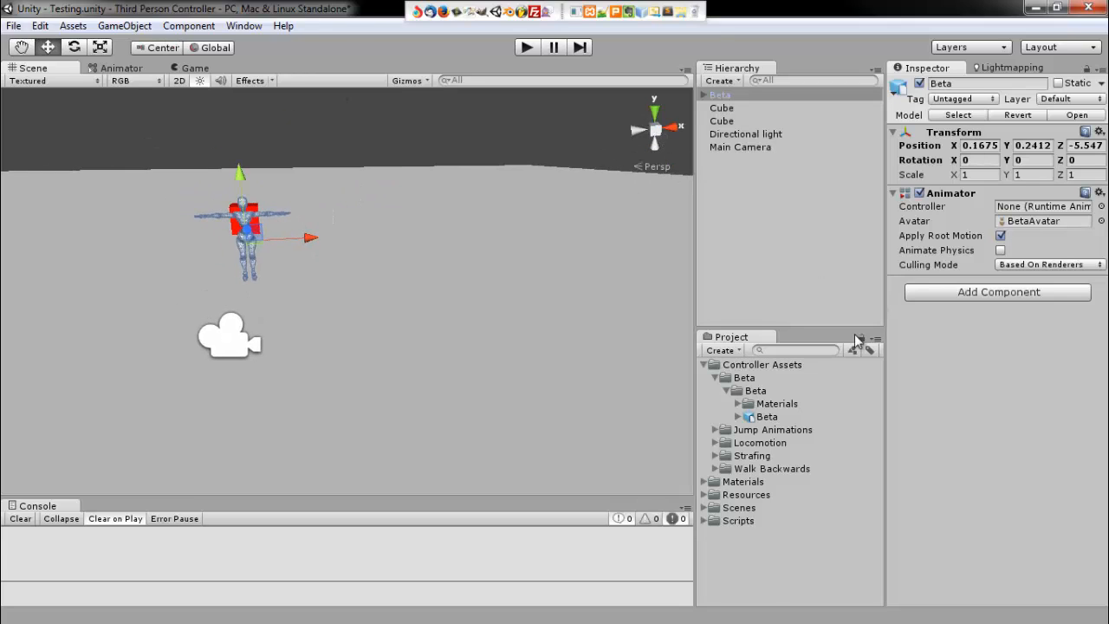
# - Create an Animator Controller named PlayerAnimator inside the System subfolder of Resources
pyautogui.click(726, 391)
pyautogui.click(715, 378)
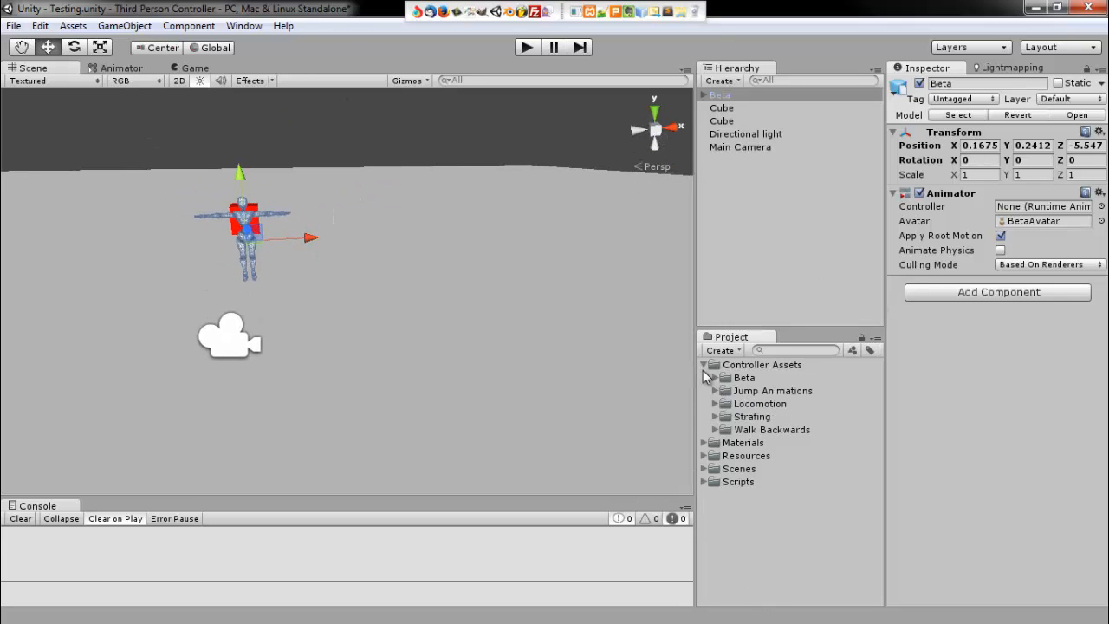
pyautogui.click(704, 365)
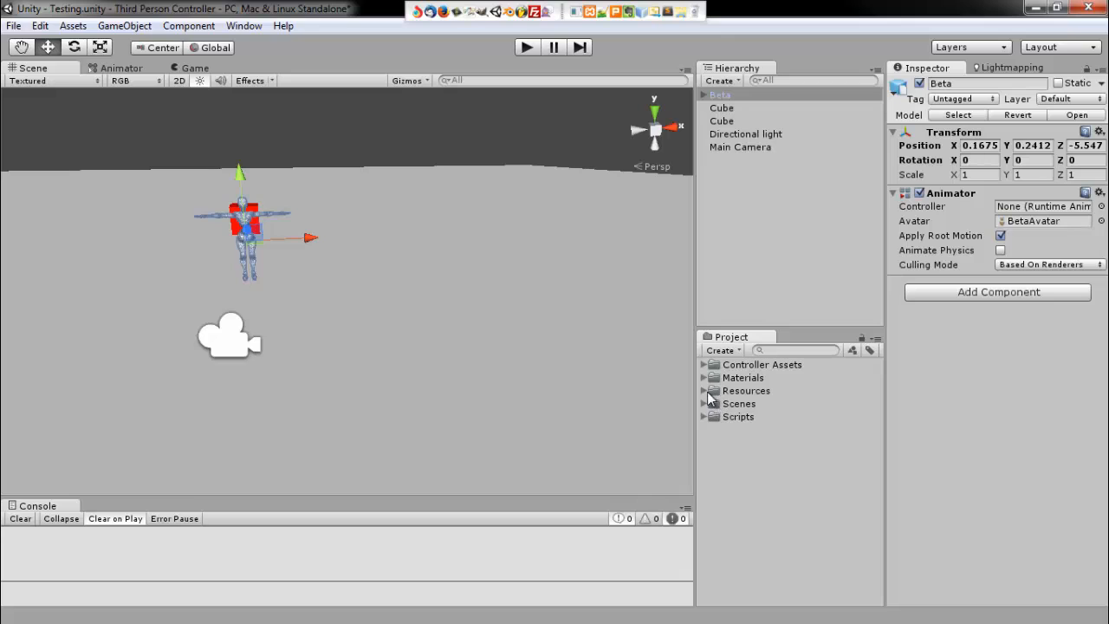
pyautogui.click(704, 391)
pyautogui.click(750, 405)
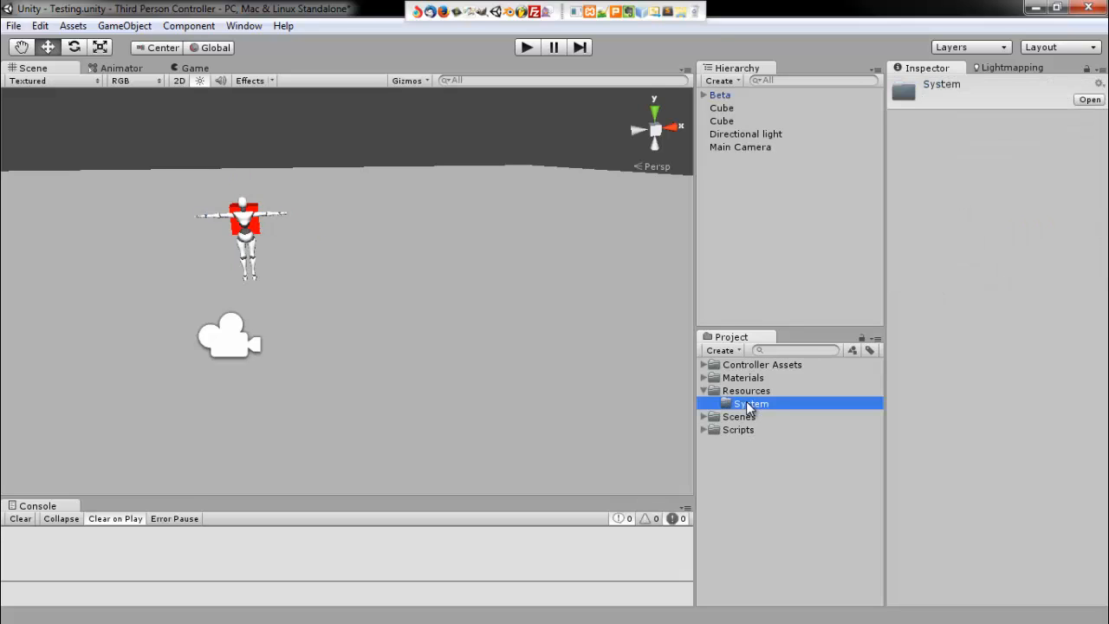
pyautogui.rightClick(751, 405)
pyautogui.moveTo(812, 149)
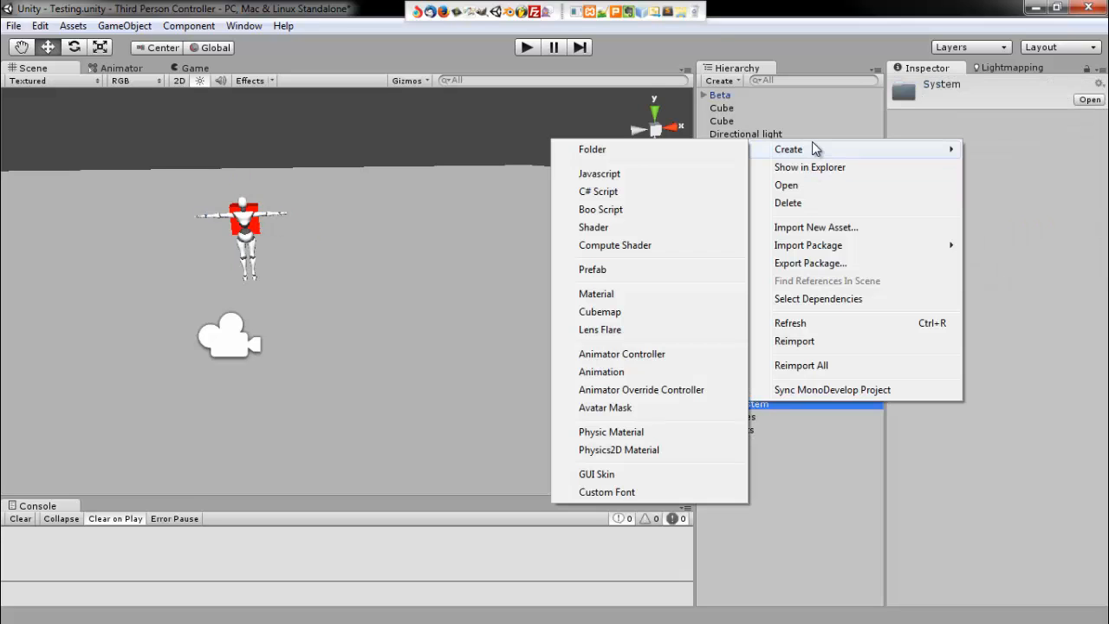
pyautogui.click(678, 355)
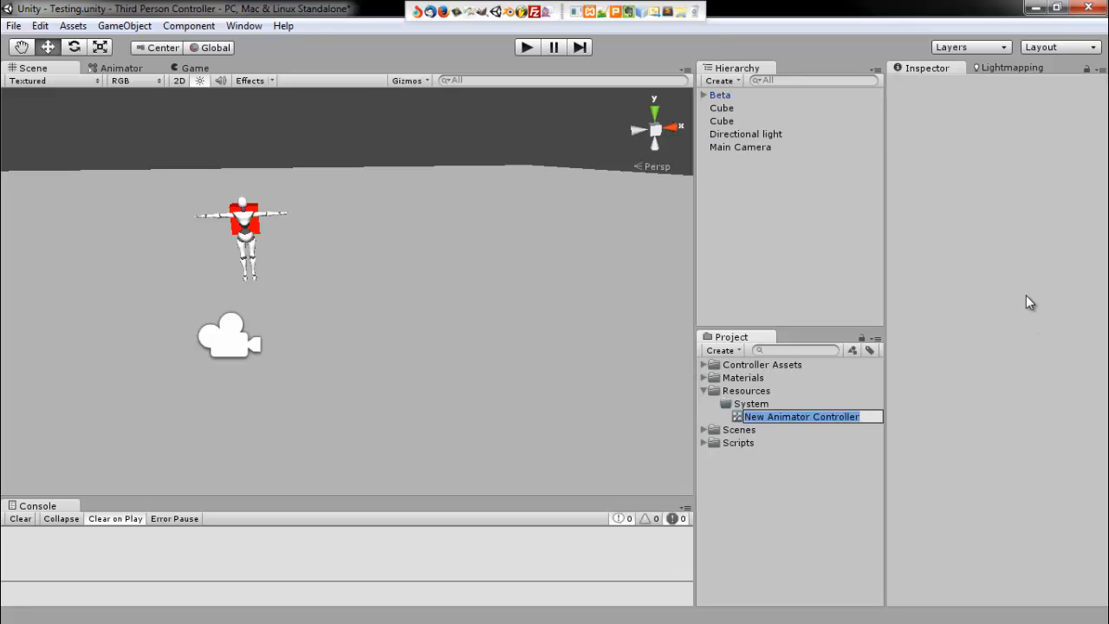
pyautogui.write('PlayerAnimator')
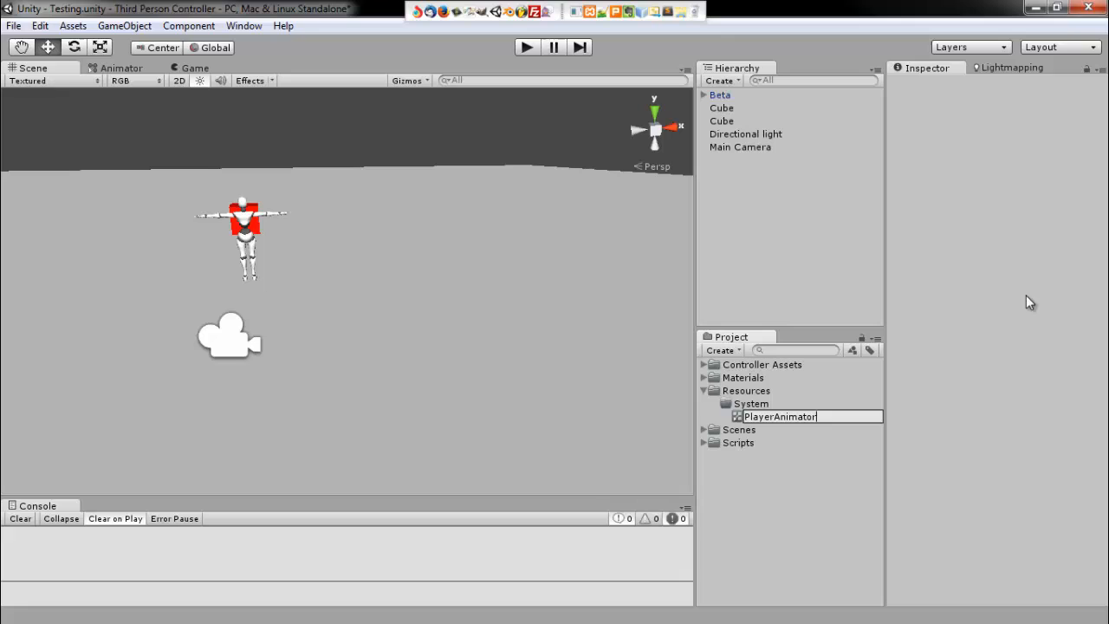
pyautogui.press('Return')
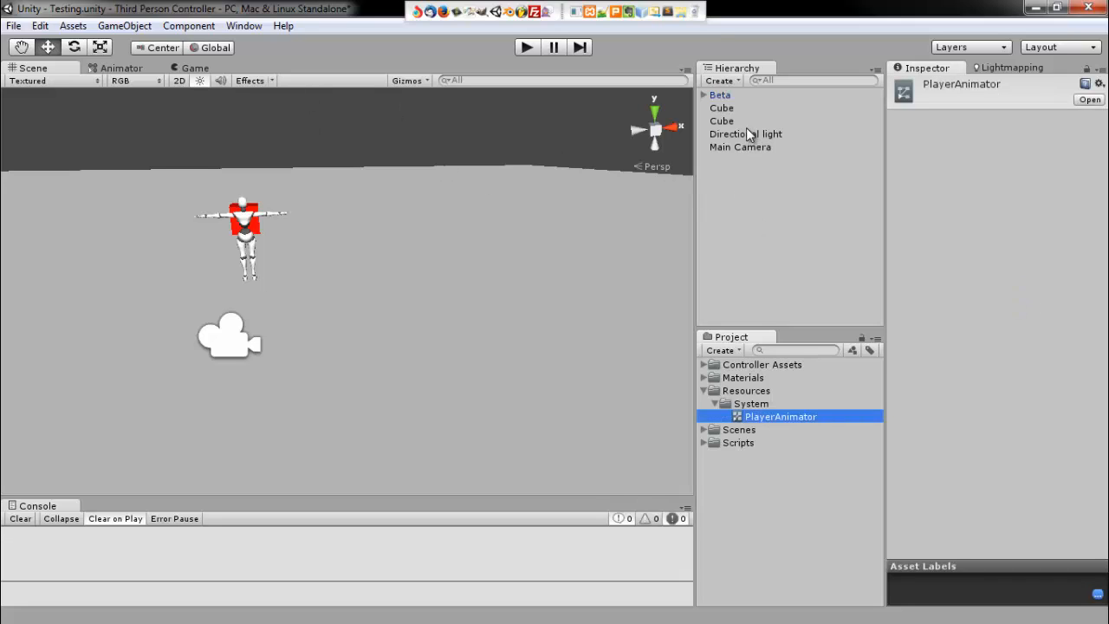
# - Assign PlayerAnimator as the controller of the Beta character's Animator component and collapse the Resources folders
pyautogui.click(737, 97)
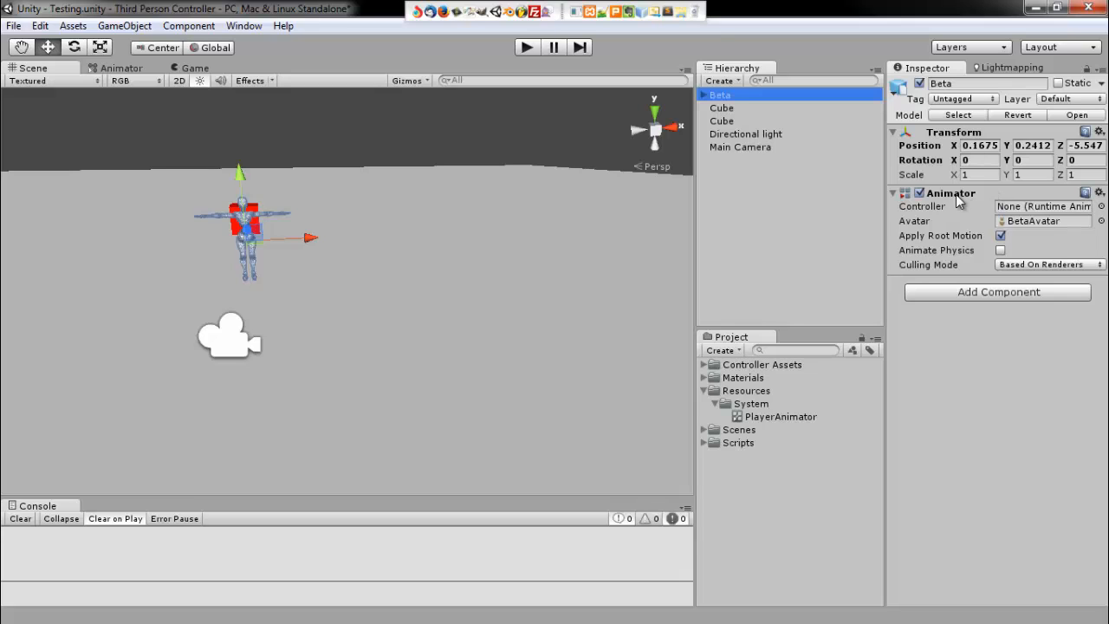
pyautogui.moveTo(448, 194); pyautogui.dragTo(406, 212, button='right')
pyautogui.moveTo(406, 211)
pyautogui.mouseDown(button='middle')
pyautogui.moveTo(376, 240)
pyautogui.moveTo(390, 222)
pyautogui.mouseUp(button='middle')
pyautogui.moveTo(409, 220); pyautogui.dragTo(388, 215, button='right')
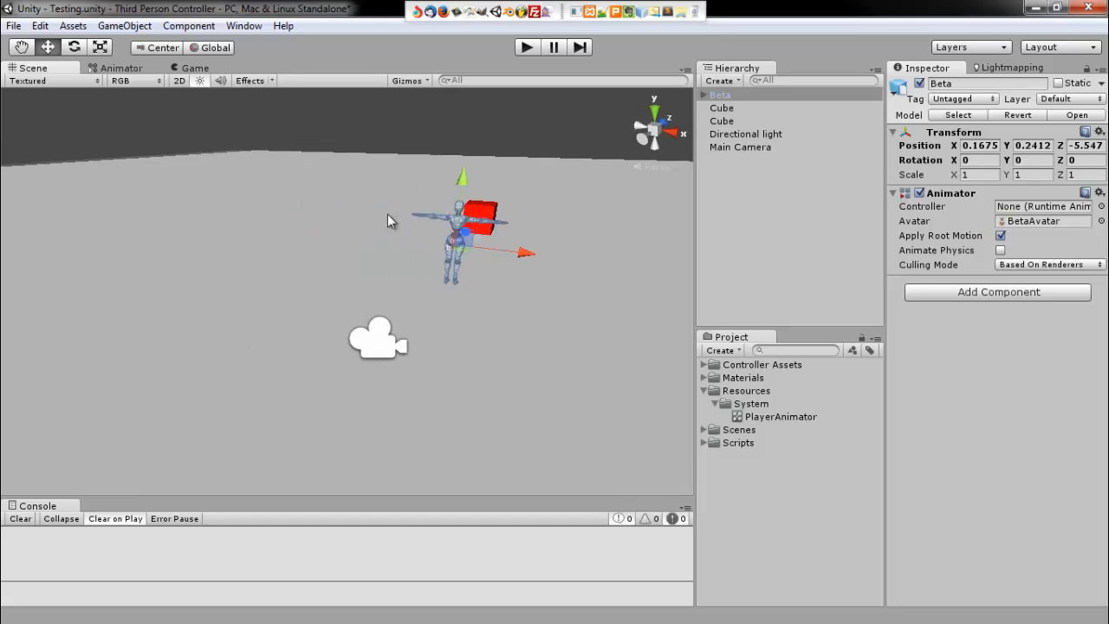
pyautogui.moveTo(456, 222); pyautogui.dragTo(428, 205, button='middle')
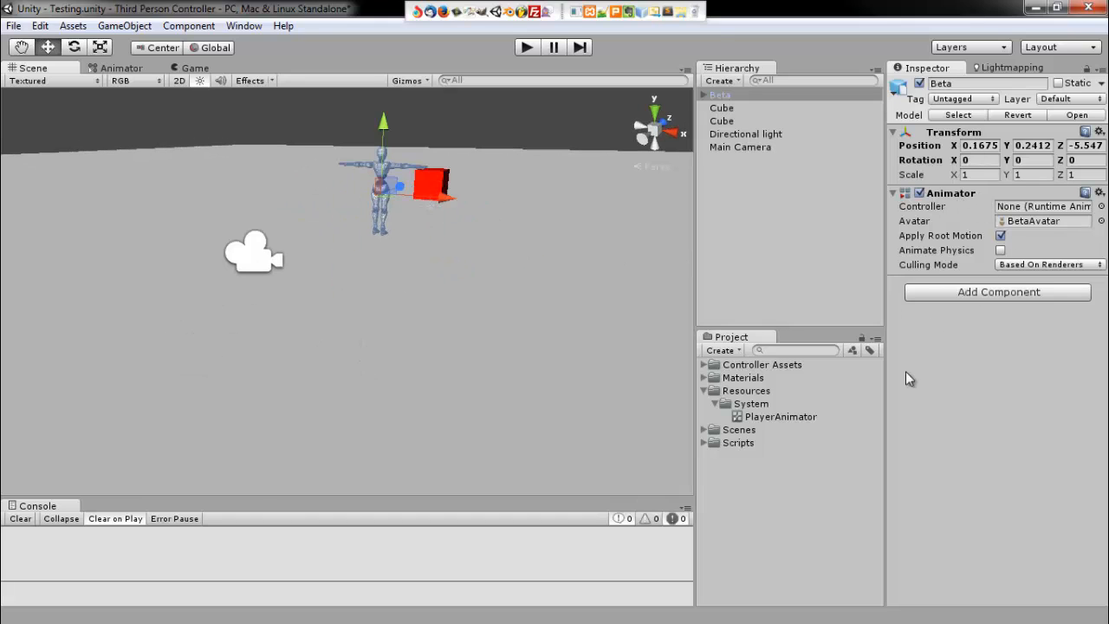
pyautogui.moveTo(755, 418); pyautogui.dragTo(1025, 210)
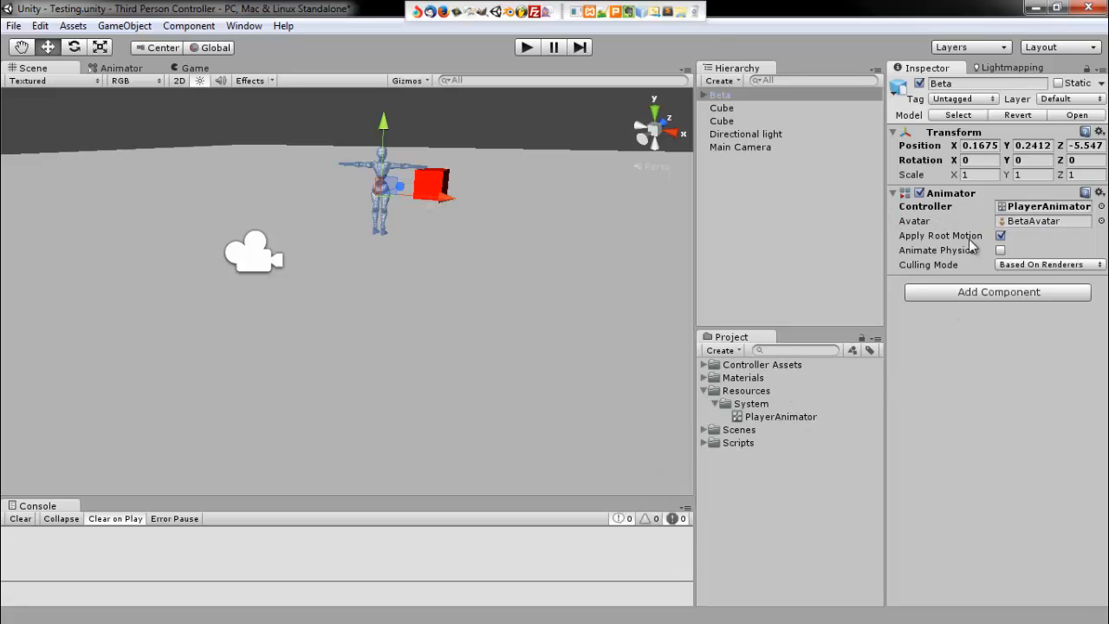
pyautogui.click(715, 404)
pyautogui.click(704, 390)
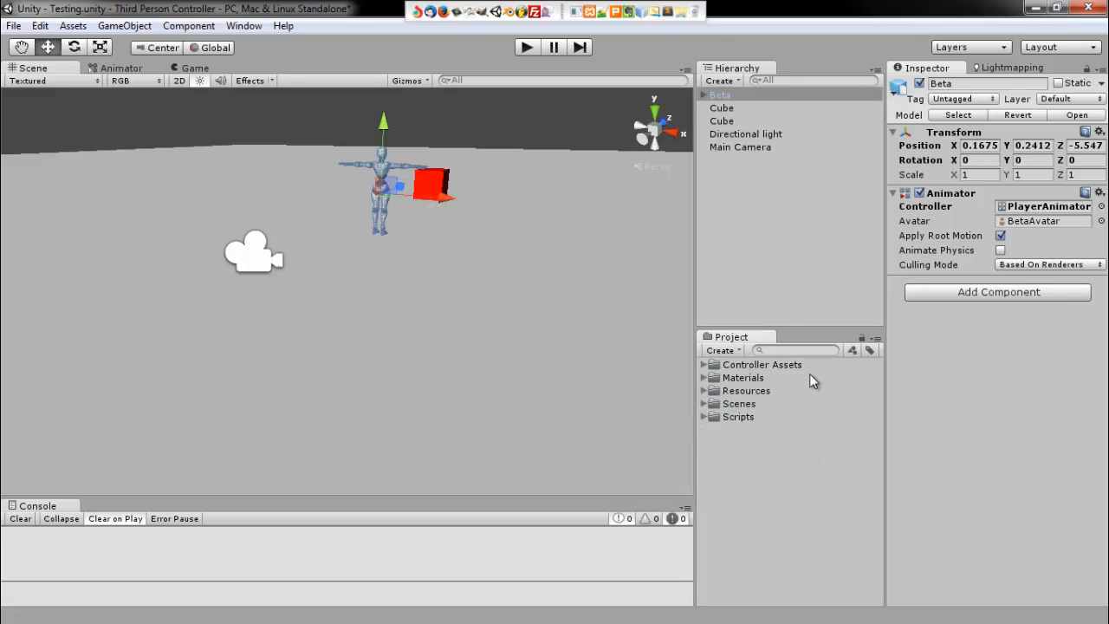
# - Open the Animator window showing the PlayerAnimator base layer graph
pyautogui.moveTo(405, 224); pyautogui.dragTo(529, 251, button='right')
pyautogui.moveTo(305, 234); pyautogui.dragTo(308, 204, button='middle')
pyautogui.moveTo(430, 256); pyautogui.dragTo(410, 205, button='right')
pyautogui.moveTo(411, 206); pyautogui.dragTo(409, 239, button='middle')
pyautogui.click(126, 68)
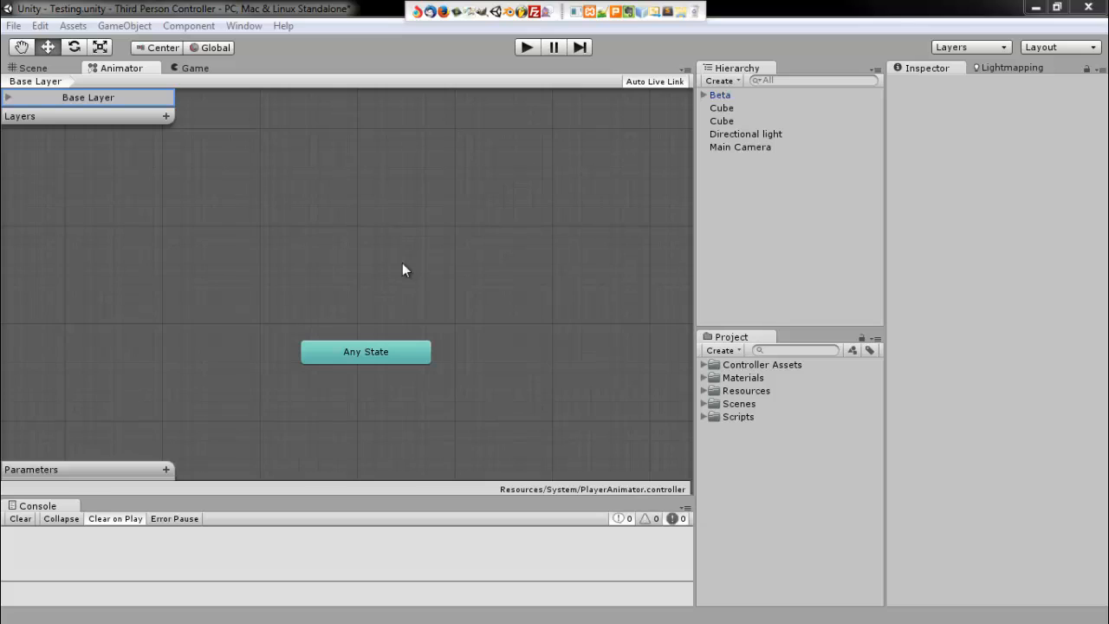
pyautogui.moveTo(402, 262); pyautogui.dragTo(390, 276, button='middle')
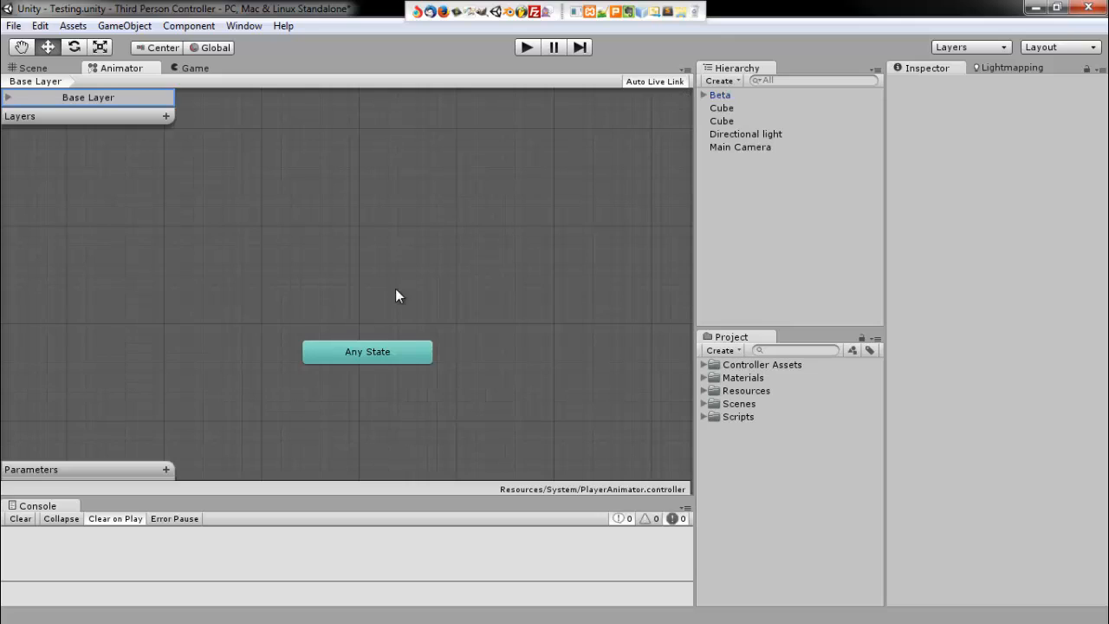
pyautogui.moveTo(353, 260); pyautogui.dragTo(346, 257, button='middle')
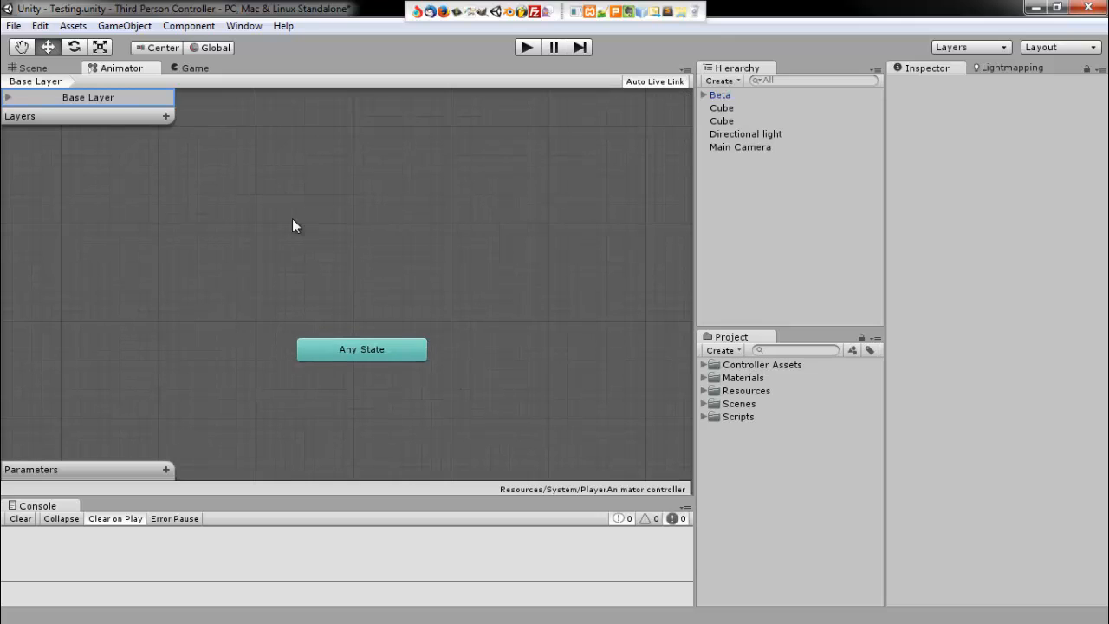
# - Add the Idle animation from the Locomotion folder to the animator graph as a state and position it just above Any State
pyautogui.click(704, 365)
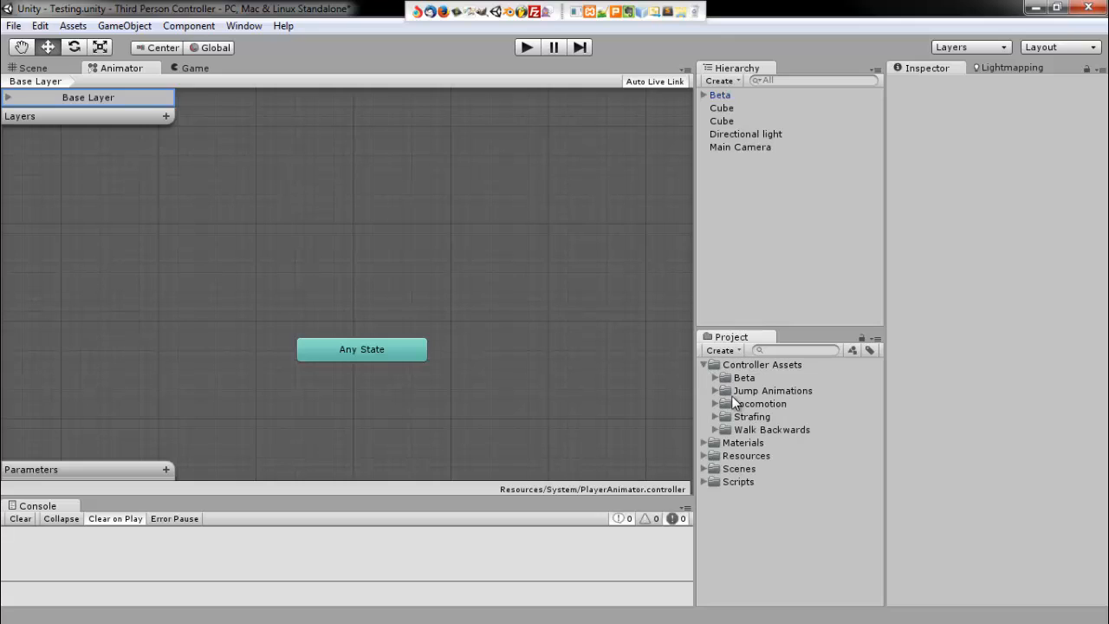
pyautogui.click(714, 404)
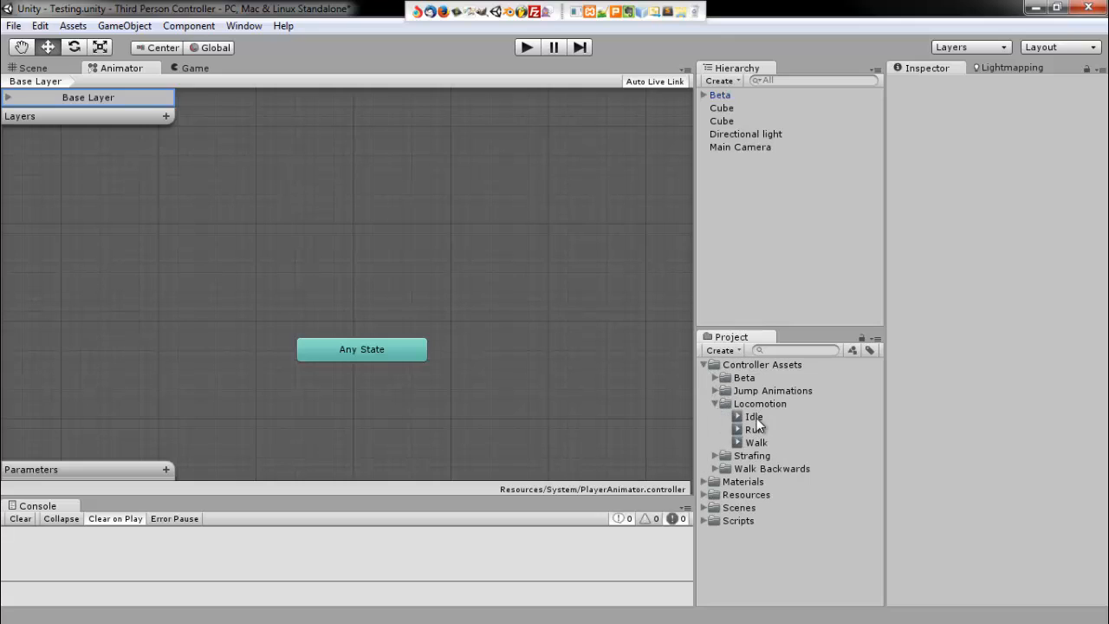
pyautogui.moveTo(264, 238); pyautogui.dragTo(263, 237)
pyautogui.moveTo(344, 263); pyautogui.dragTo(385, 306)
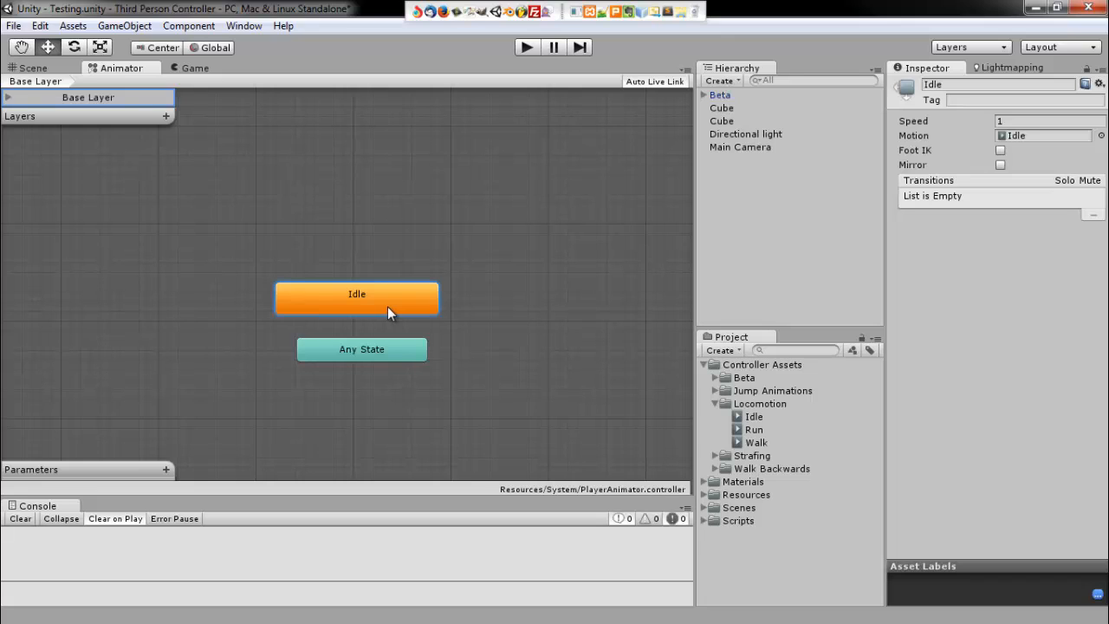
# - Play-test the scene to check the Beta character's Idle animation, and stop the playback
pyautogui.click(35, 67)
pyautogui.moveTo(465, 245); pyautogui.dragTo(497, 243, button='middle')
pyautogui.moveTo(497, 243); pyautogui.dragTo(371, 235, button='right')
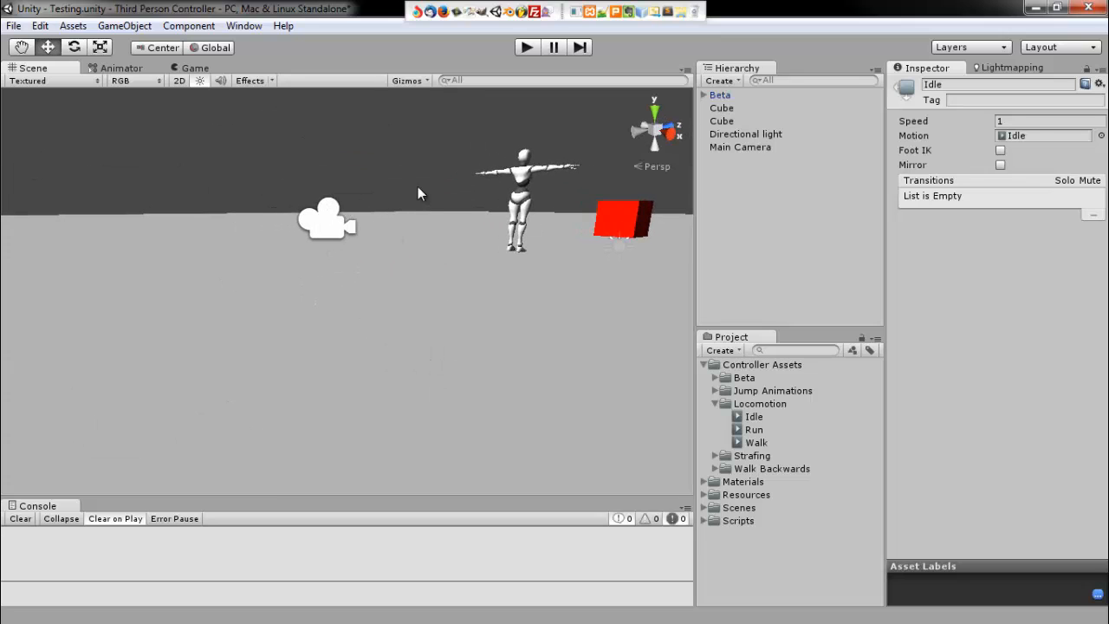
pyautogui.moveTo(417, 186)
pyautogui.mouseDown(button='right')
pyautogui.moveTo(396, 248)
pyautogui.moveTo(432, 195)
pyautogui.mouseUp(button='right')
pyautogui.click(526, 48)
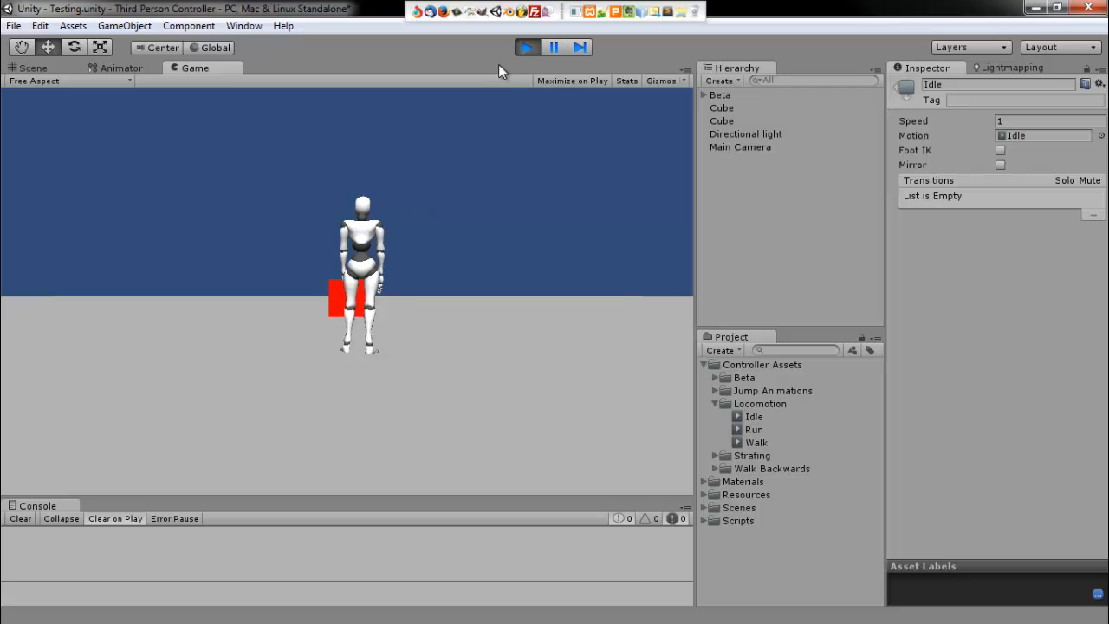
pyautogui.click(526, 48)
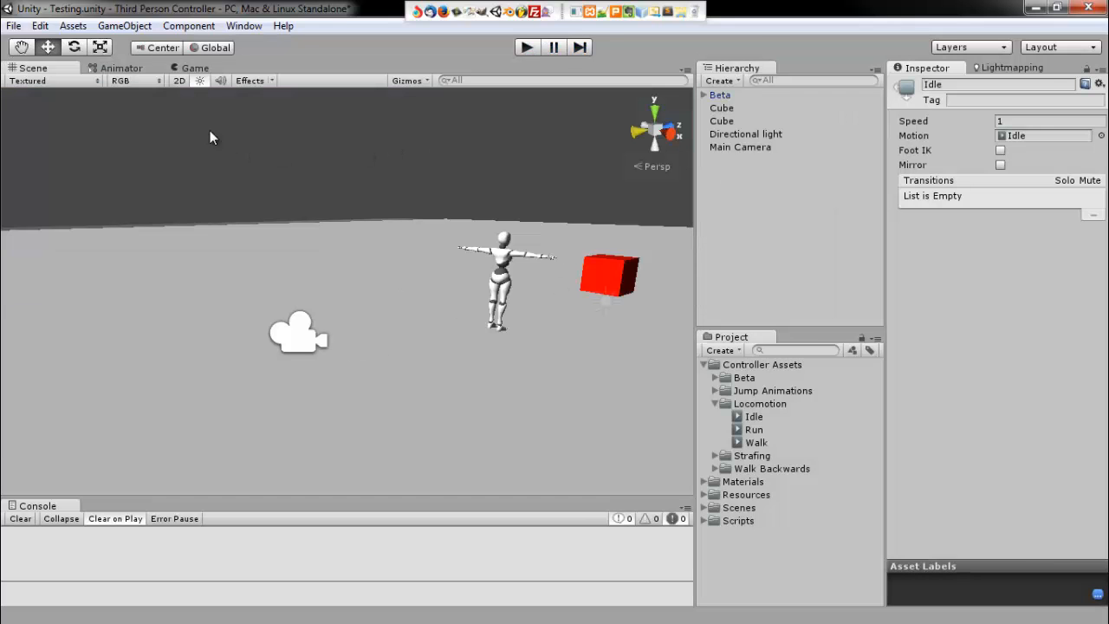
# - Create a state from a new blend tree in the animator's base layer and position it above the Idle state
pyautogui.click(121, 67)
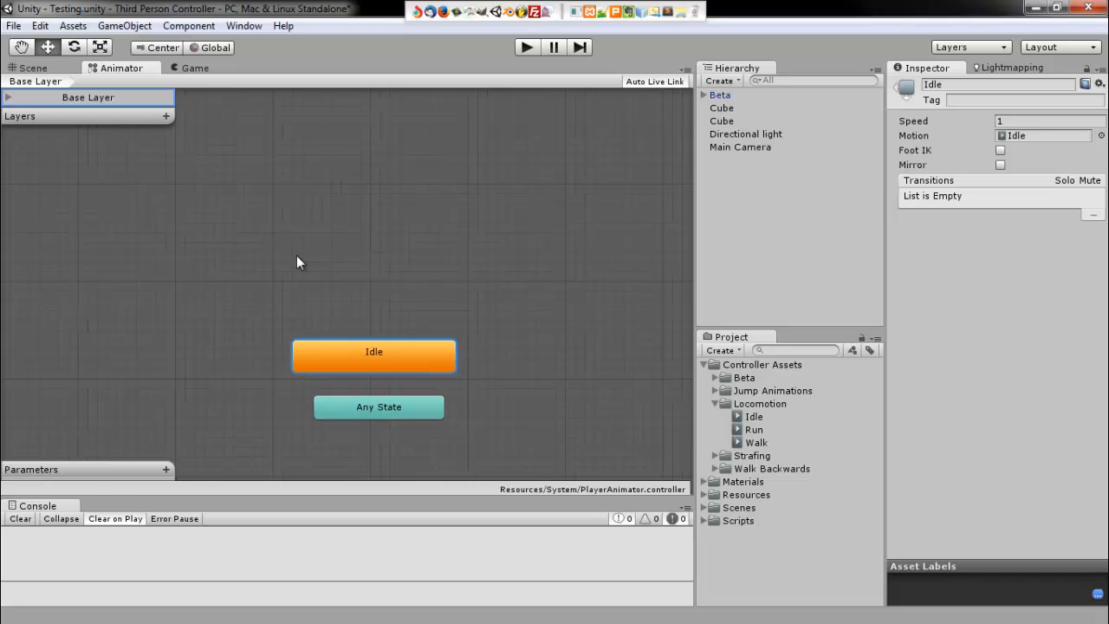
pyautogui.rightClick(300, 215)
pyautogui.moveTo(470, 226)
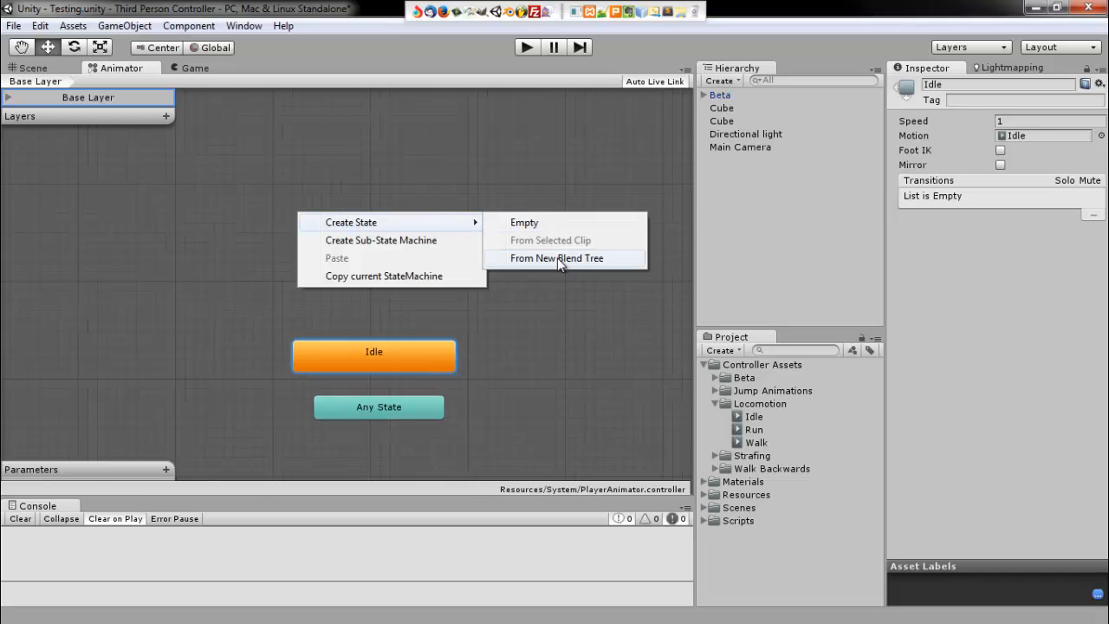
pyautogui.click(347, 181)
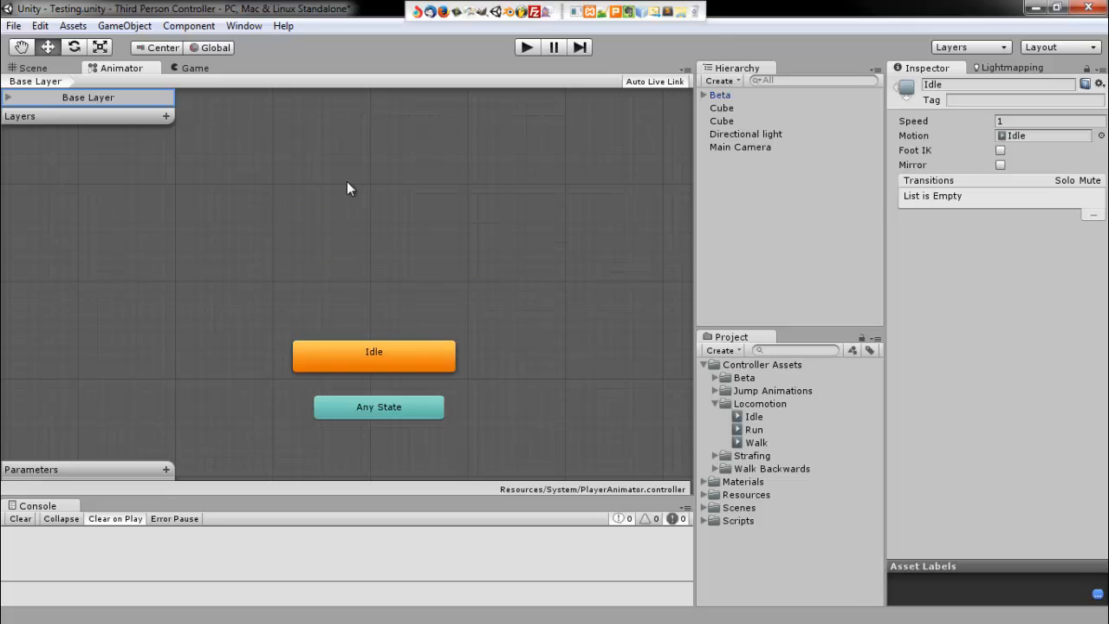
pyautogui.rightClick(307, 184)
pyautogui.moveTo(379, 193)
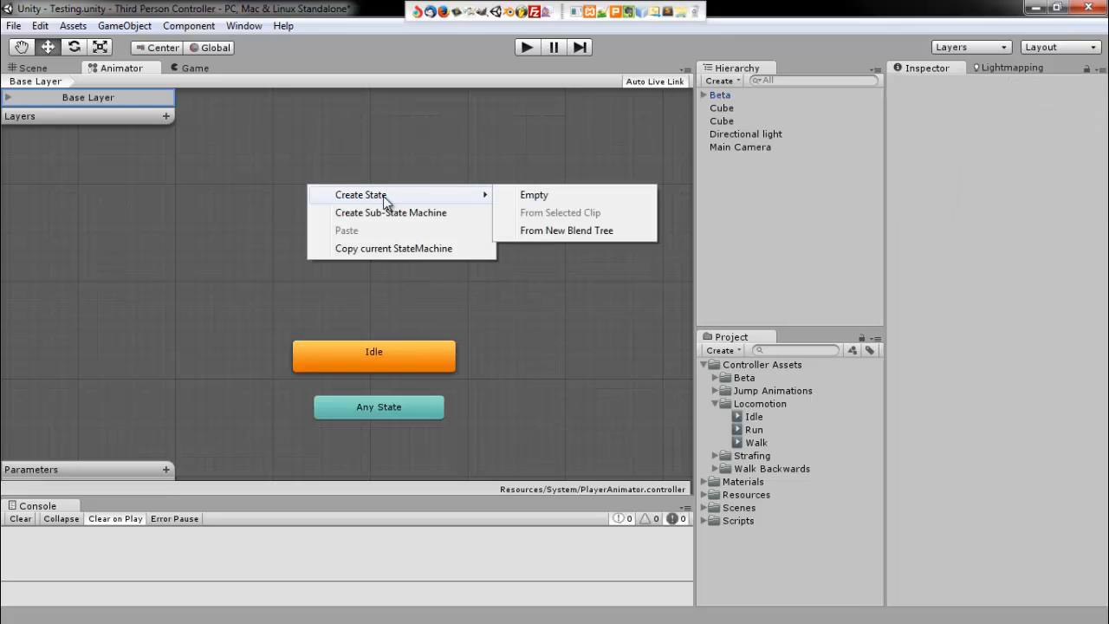
pyautogui.click(564, 230)
pyautogui.moveTo(417, 197); pyautogui.dragTo(386, 261)
# - Rename the new blend tree state to Locomotion
pyautogui.click(1003, 83)
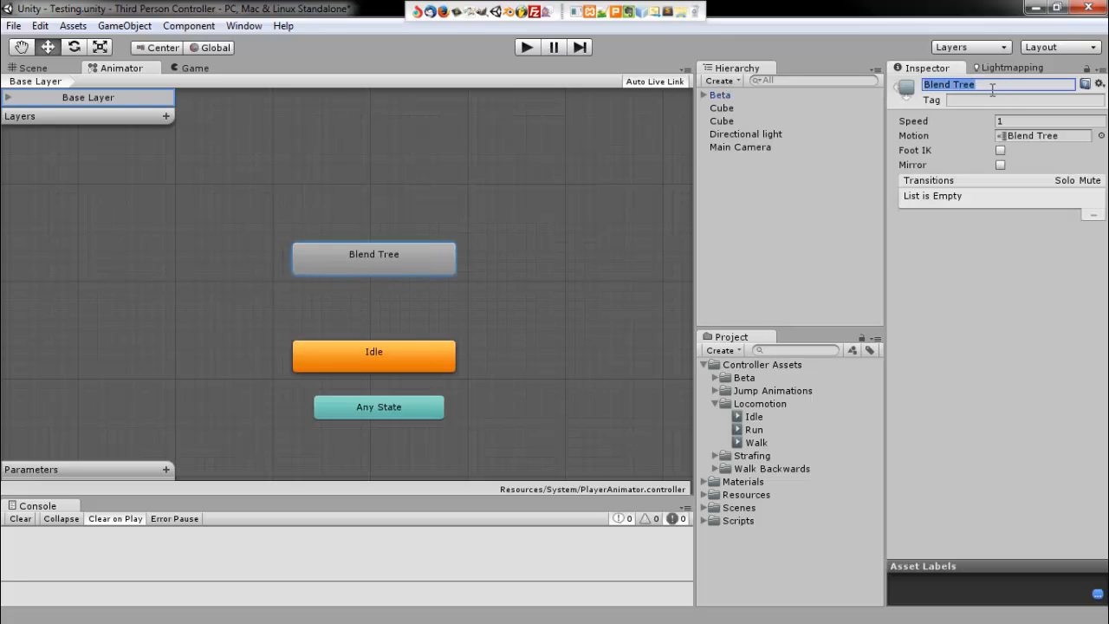
pyautogui.write('Locomotion')
pyautogui.press('Return')
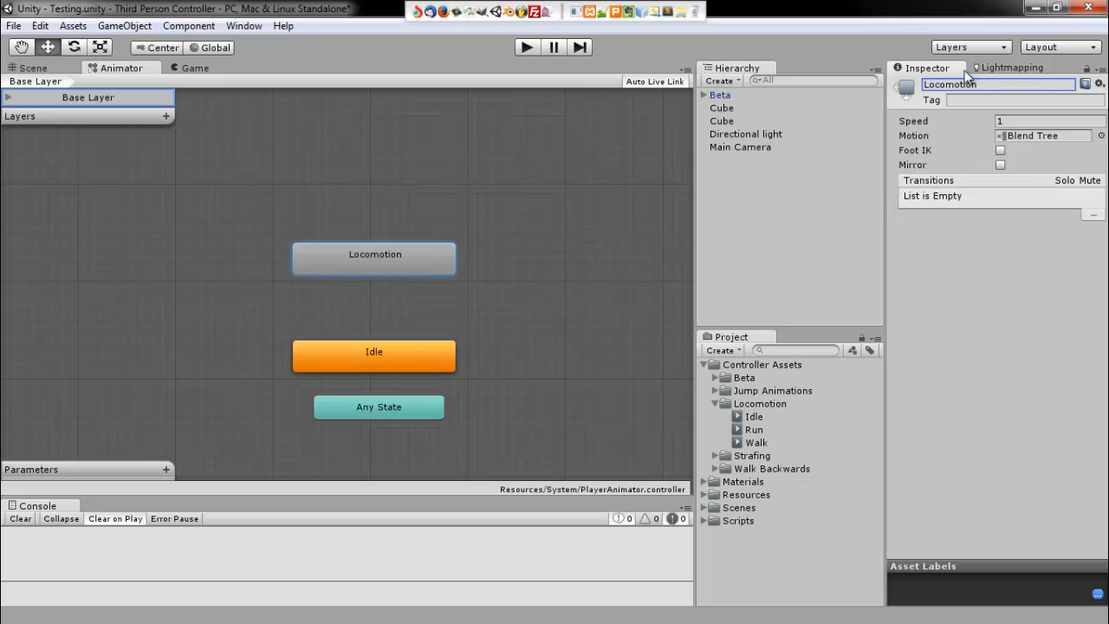
# - Rename the blend tree inside the Locomotion state to Locomotion as well and return to the base layer
pyautogui.doubleClick(403, 250)
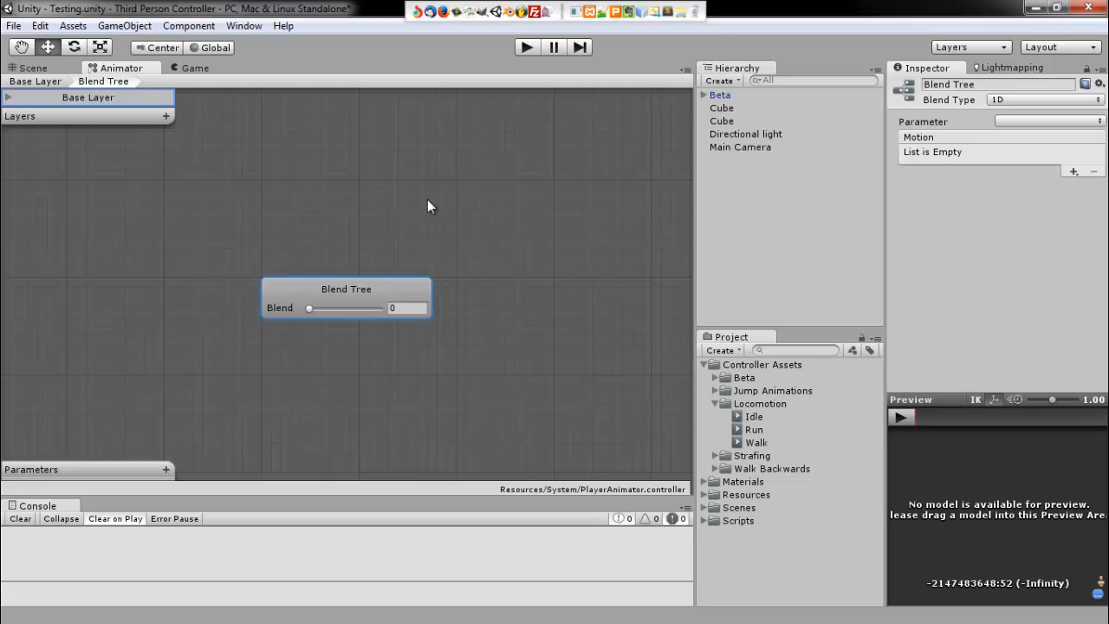
pyautogui.click(1004, 83)
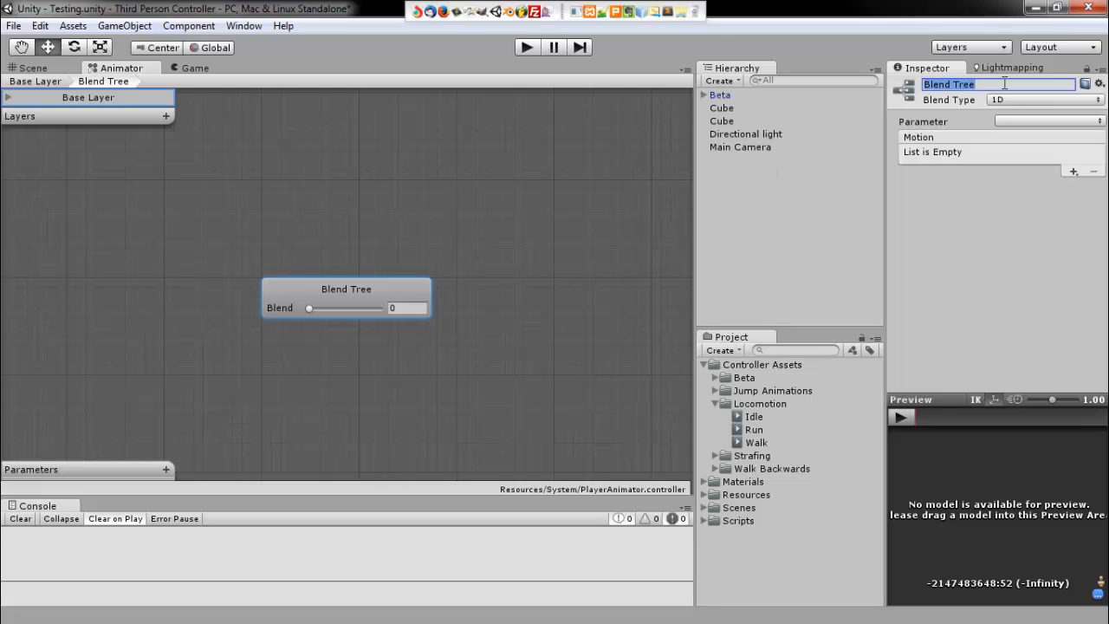
pyautogui.write('Locomotion')
pyautogui.press('Return')
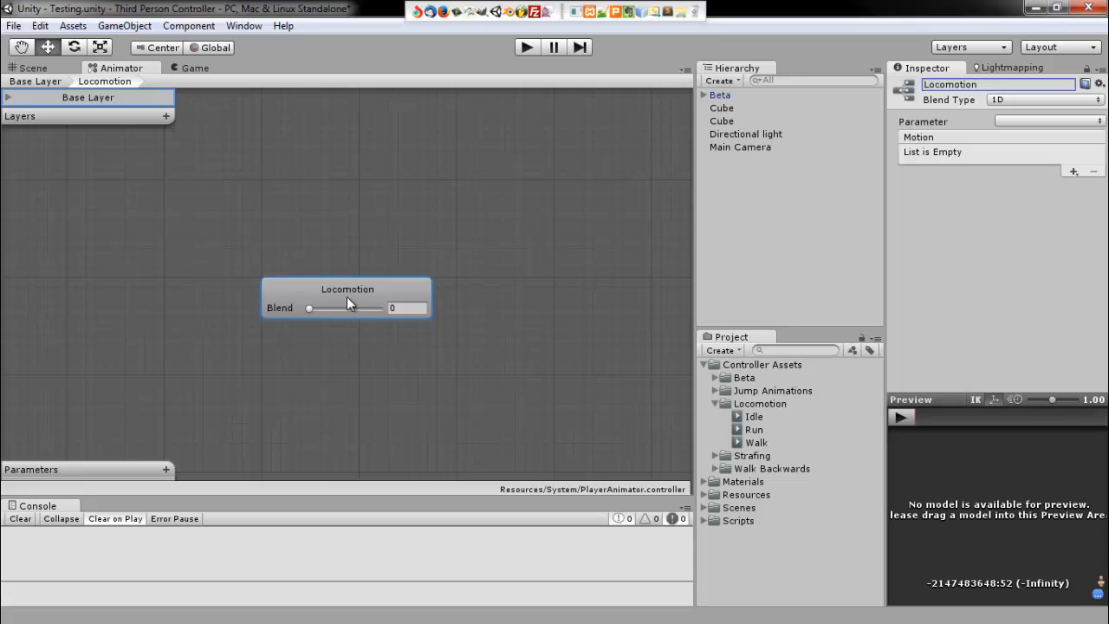
pyautogui.click(346, 296)
pyautogui.click(38, 78)
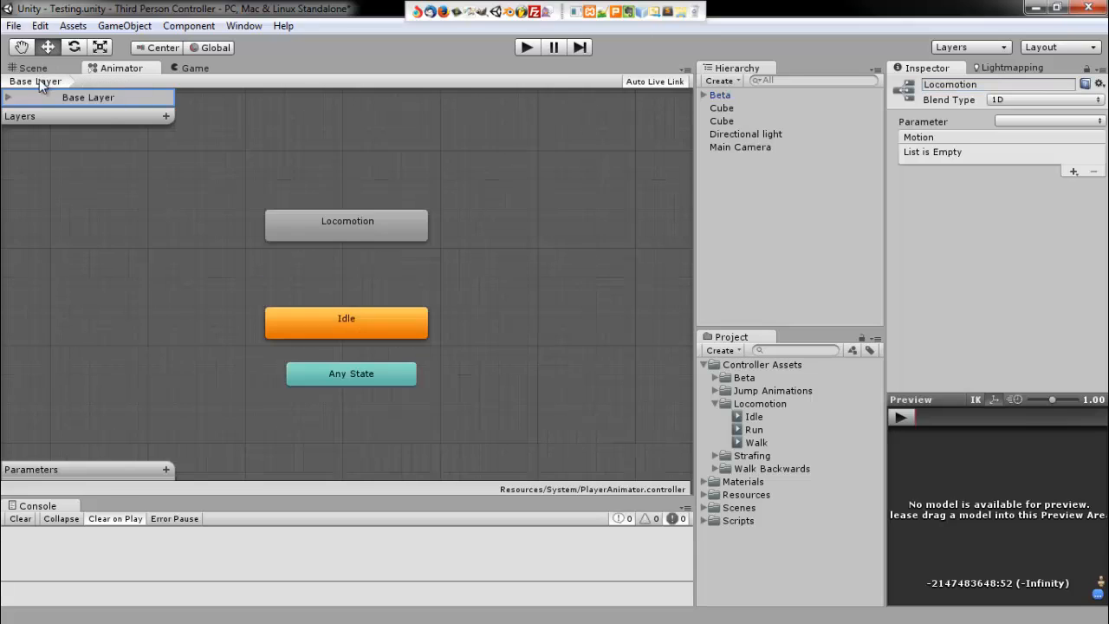
# - Add two new child blend trees to the motion list of the Locomotion blend tree
pyautogui.doubleClick(350, 222)
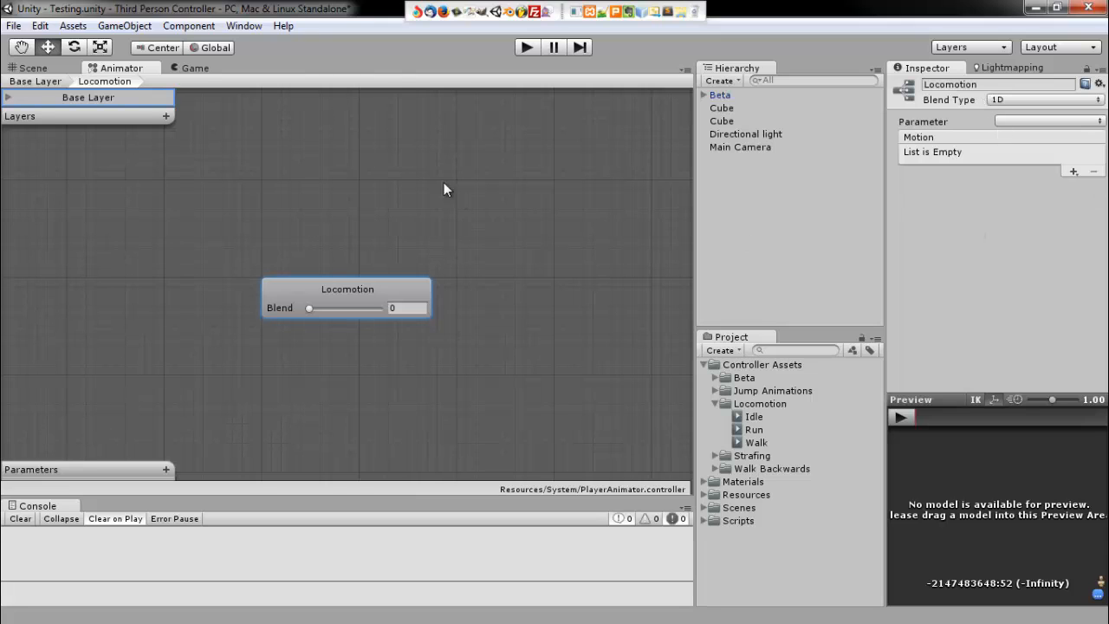
pyautogui.moveTo(548, 234); pyautogui.dragTo(414, 232, button='middle')
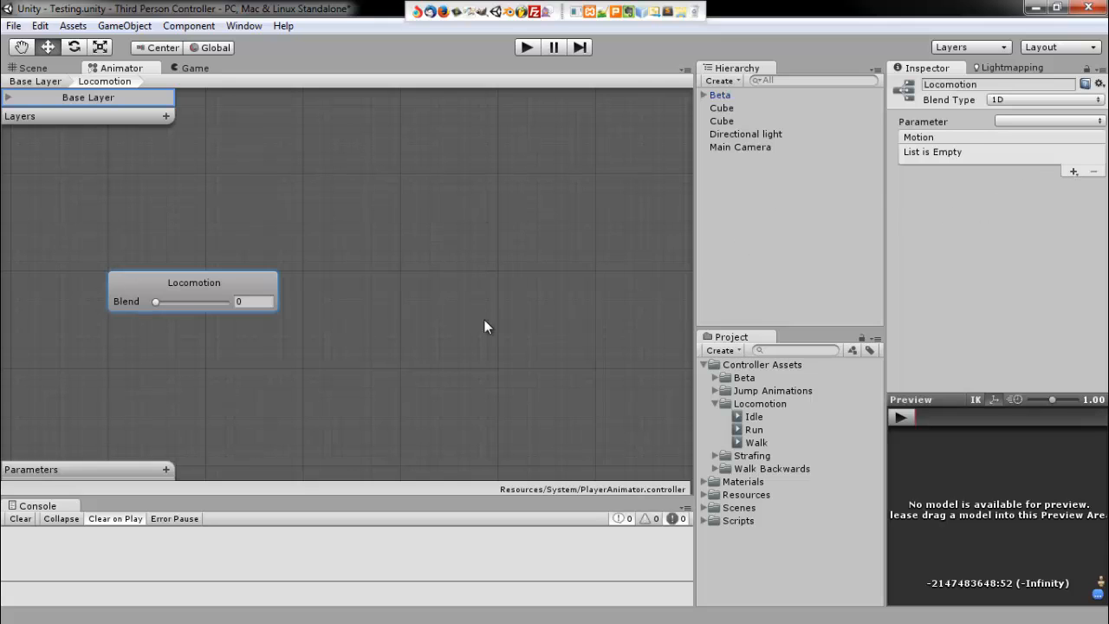
pyautogui.moveTo(428, 300); pyautogui.dragTo(410, 234, button='middle')
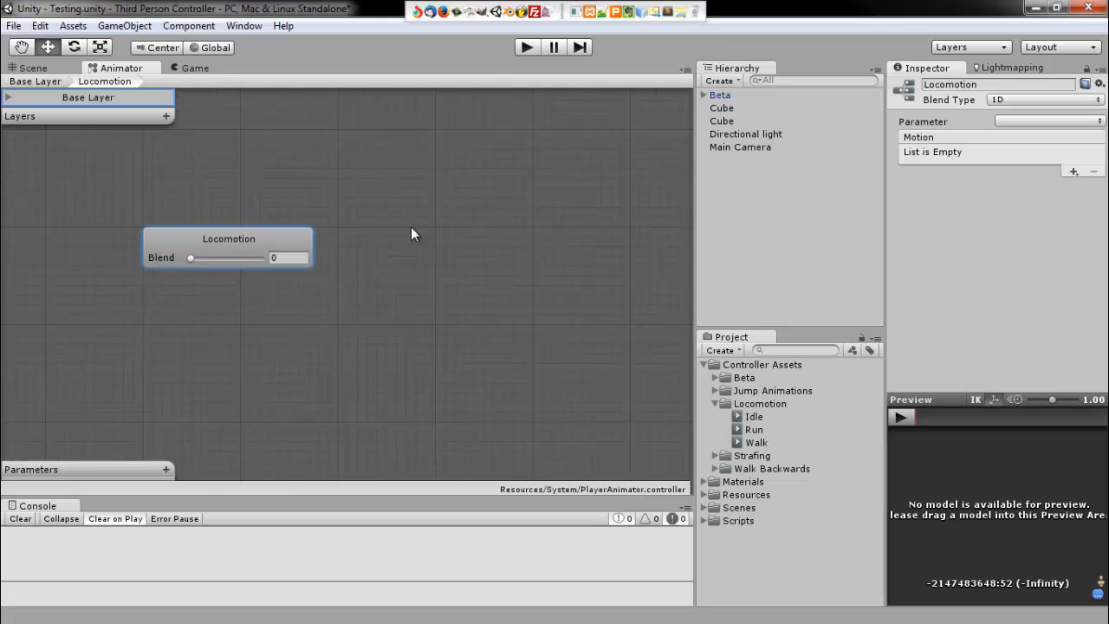
pyautogui.click(1073, 171)
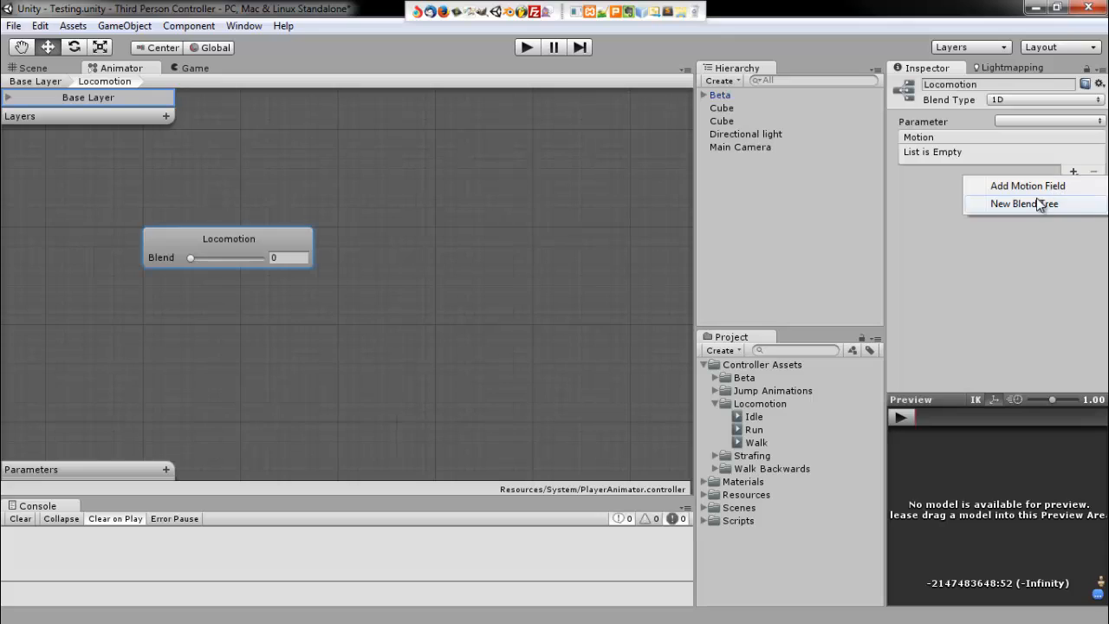
pyautogui.click(1043, 206)
pyautogui.click(1074, 171)
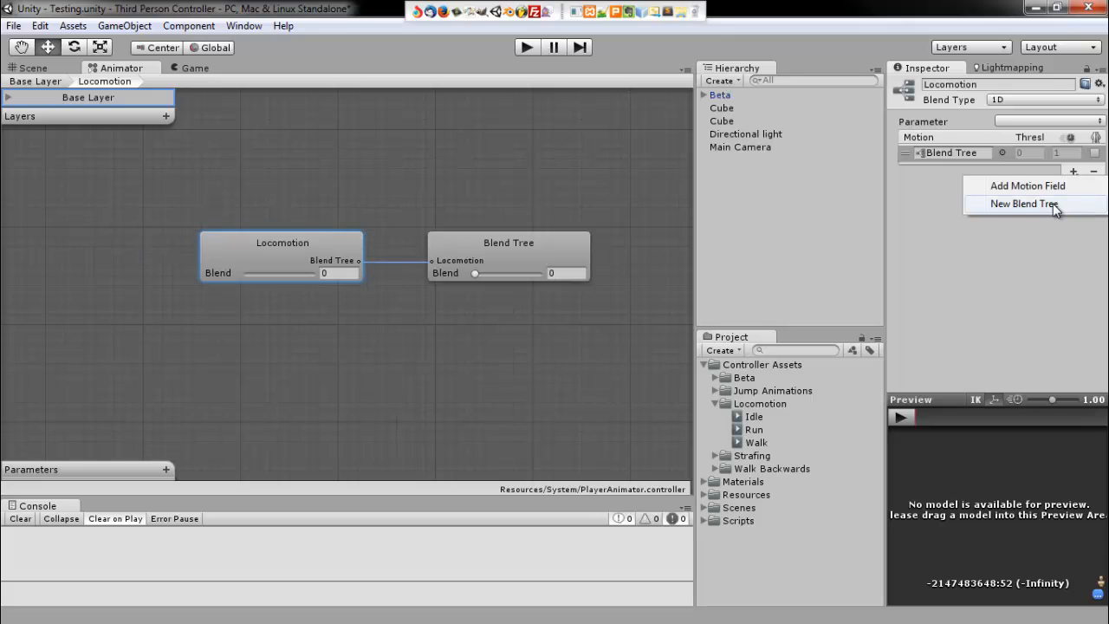
pyautogui.click(1048, 206)
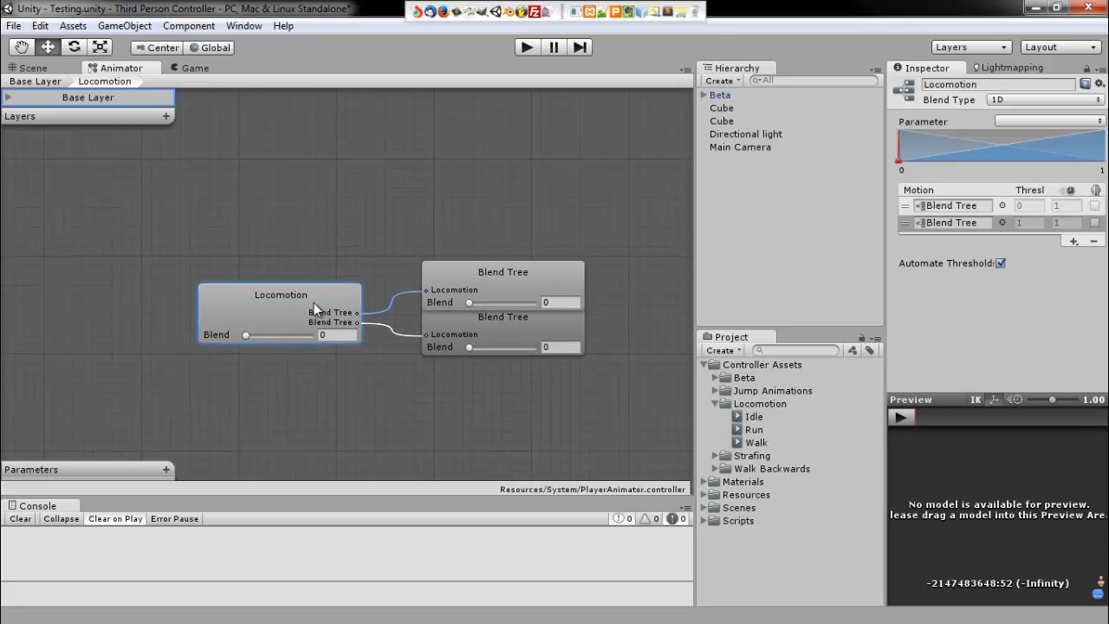
# - Add two float parameters named Speed and Direction to the animator controller
pyautogui.click(165, 469)
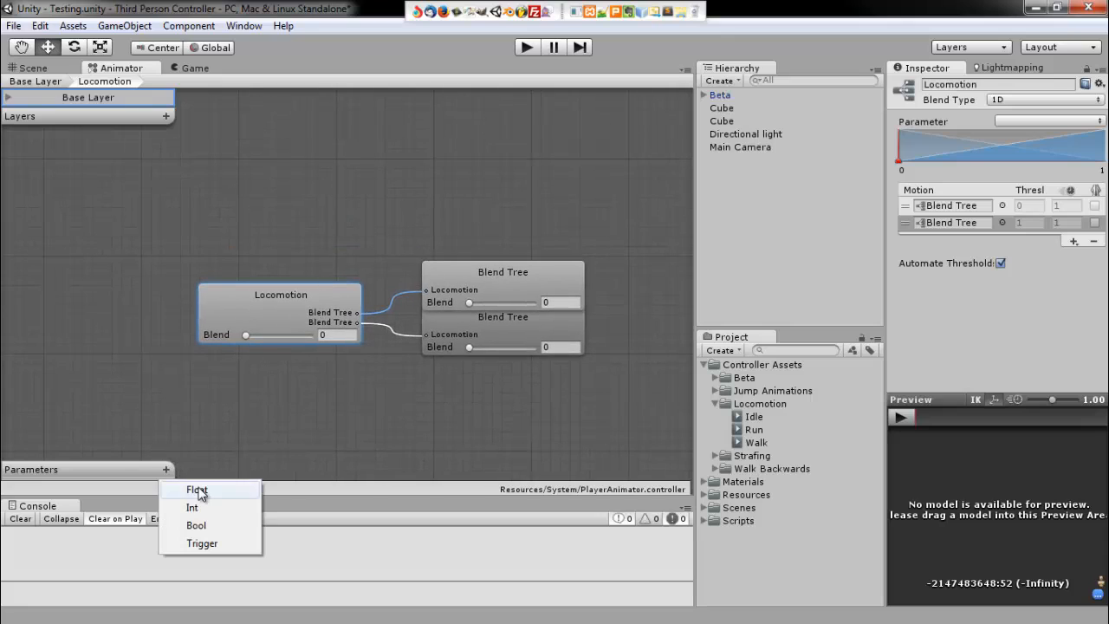
pyautogui.click(198, 490)
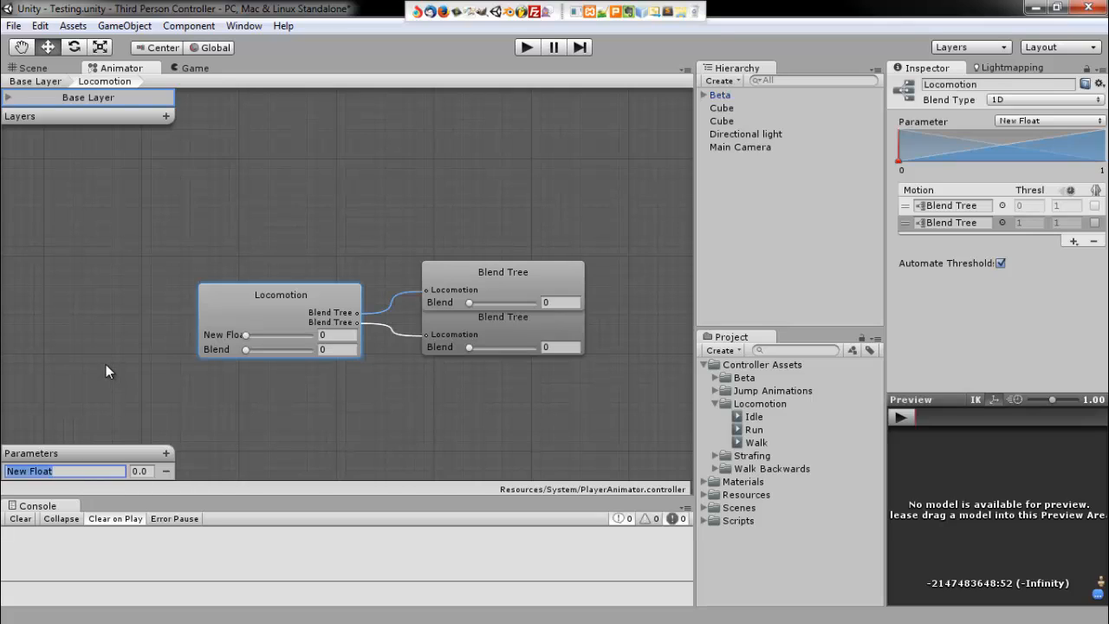
pyautogui.write('Speed')
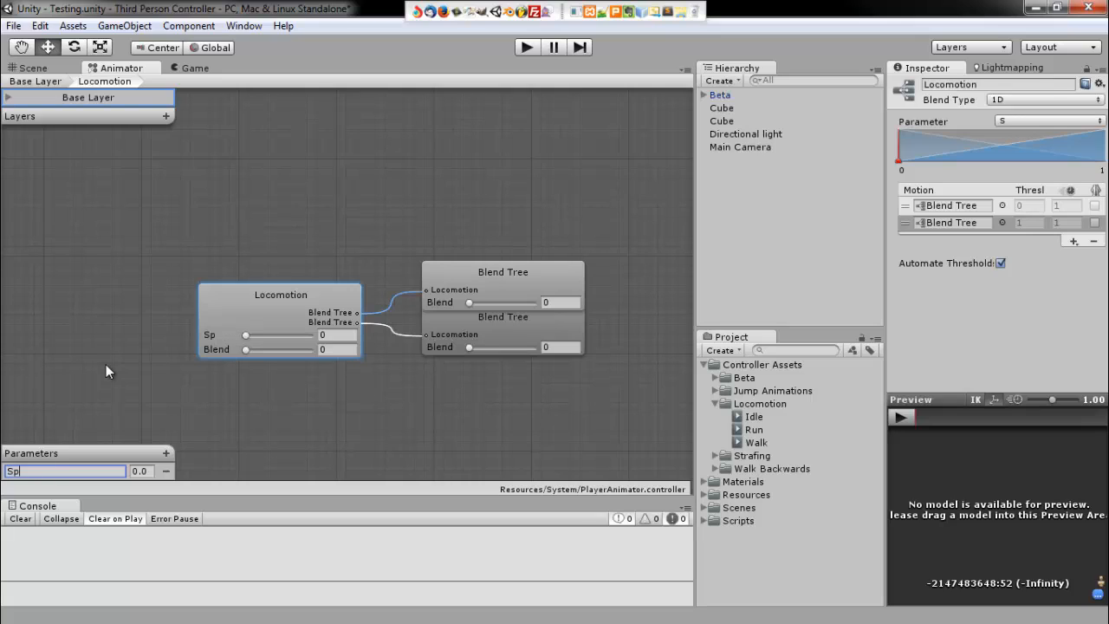
pyautogui.click(165, 453)
pyautogui.click(198, 466)
pyautogui.click(90, 467)
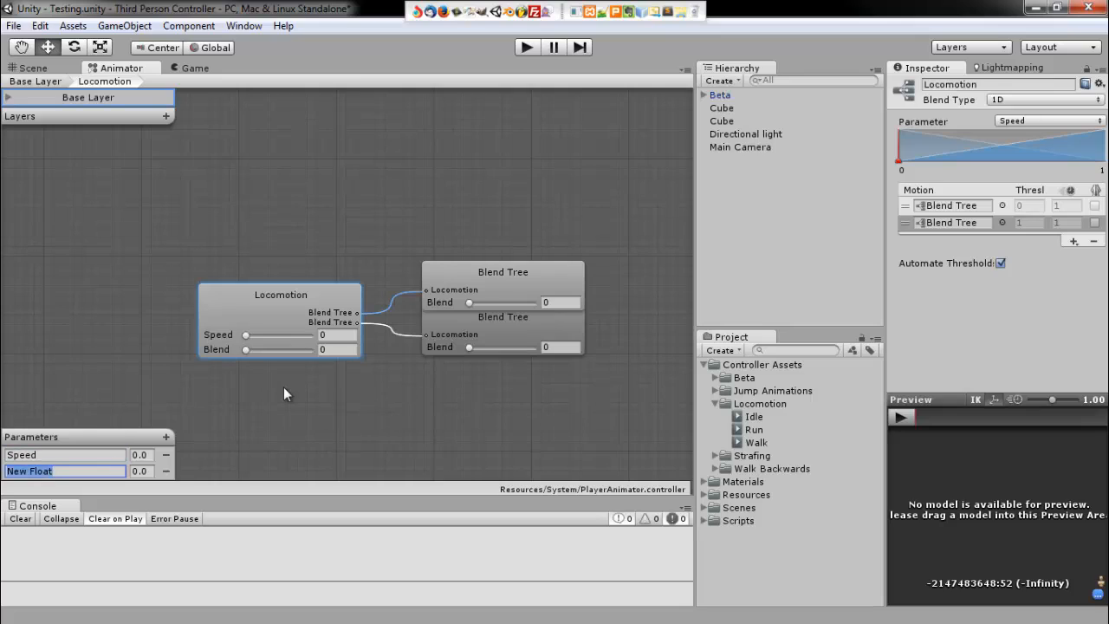
pyautogui.write('Direction')
# - Add a float parameter named AirVelocity and a bool parameter named Grounded to the animator controller
pyautogui.click(167, 438)
pyautogui.click(189, 453)
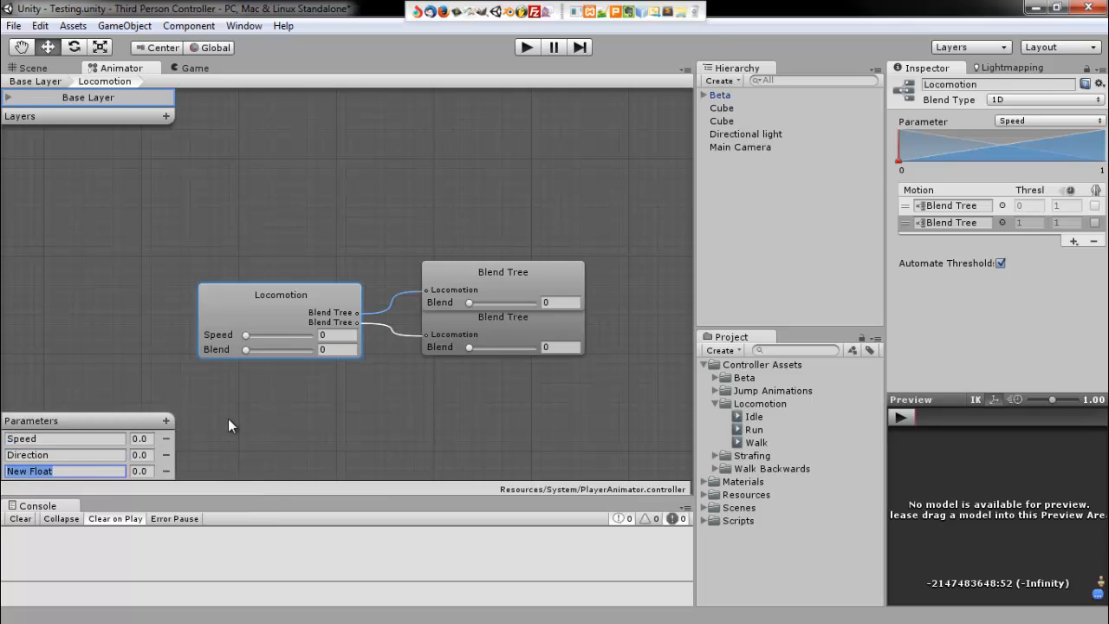
pyautogui.write('AirVelocity')
pyautogui.click(166, 420)
pyautogui.click(196, 473)
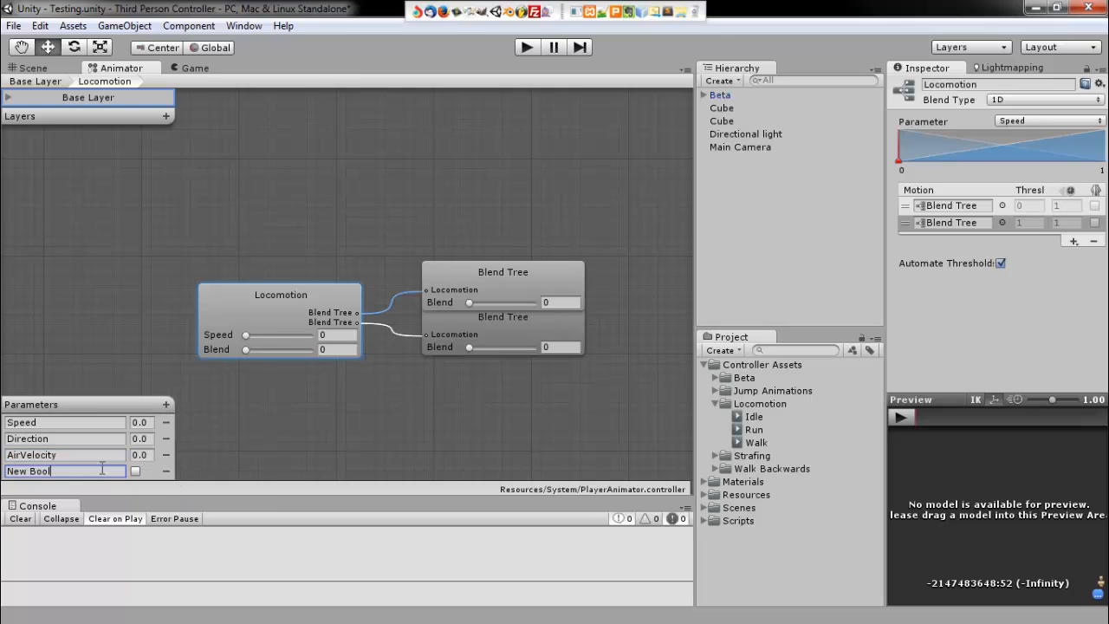
pyautogui.write('Grounded')
# - Set the blend parameter of both child blend trees under Locomotion to Direction
pyautogui.moveTo(176, 222); pyautogui.dragTo(158, 208, button='middle')
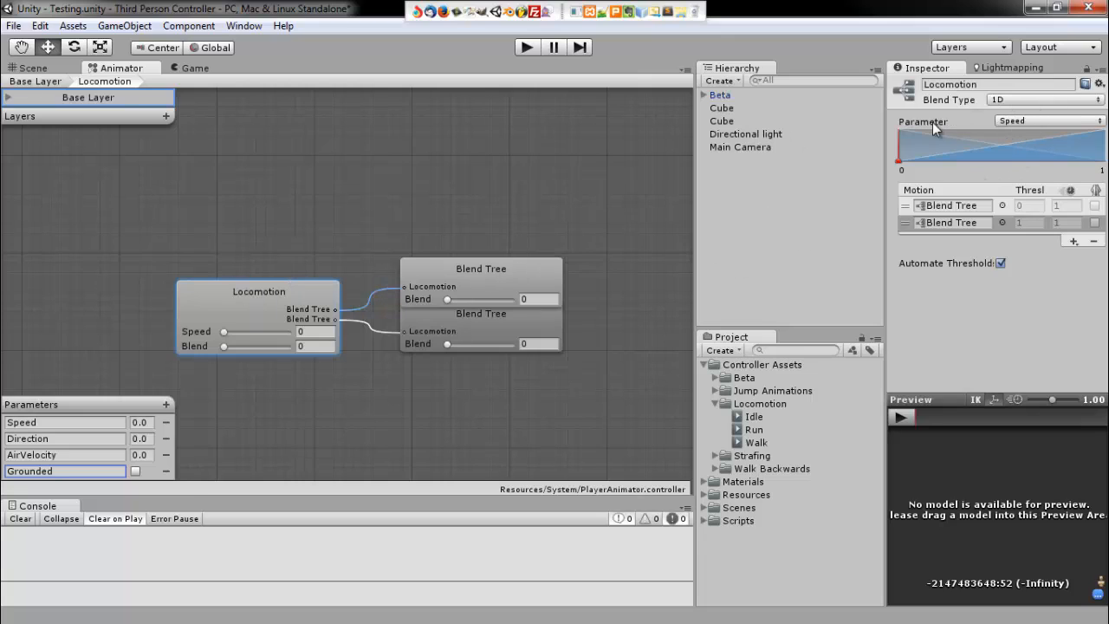
pyautogui.click(475, 334)
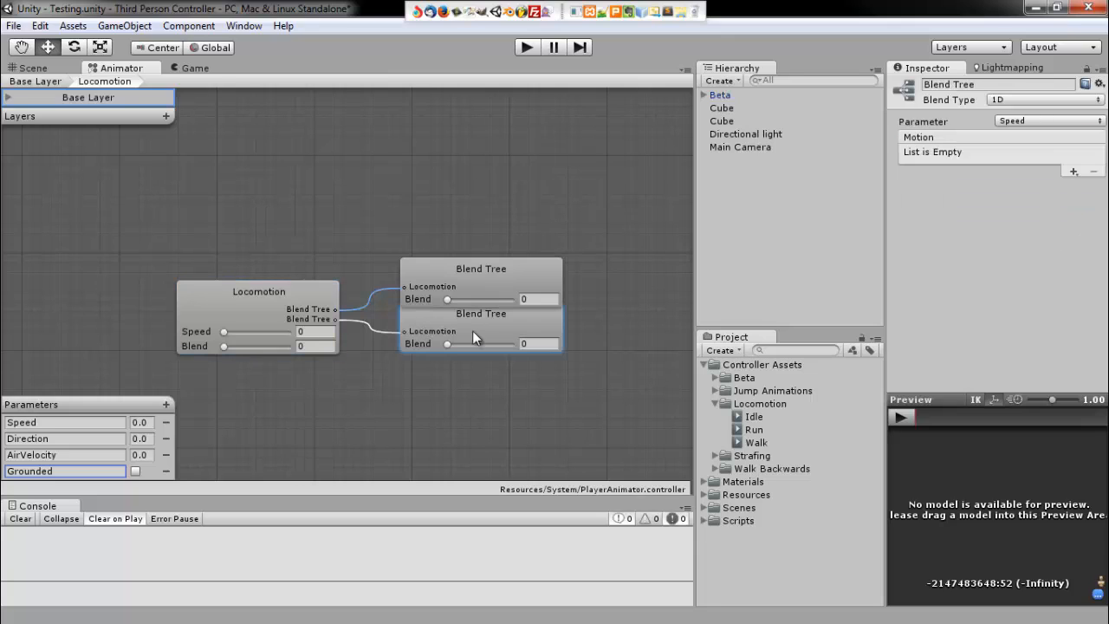
pyautogui.click(298, 305)
pyautogui.click(495, 285)
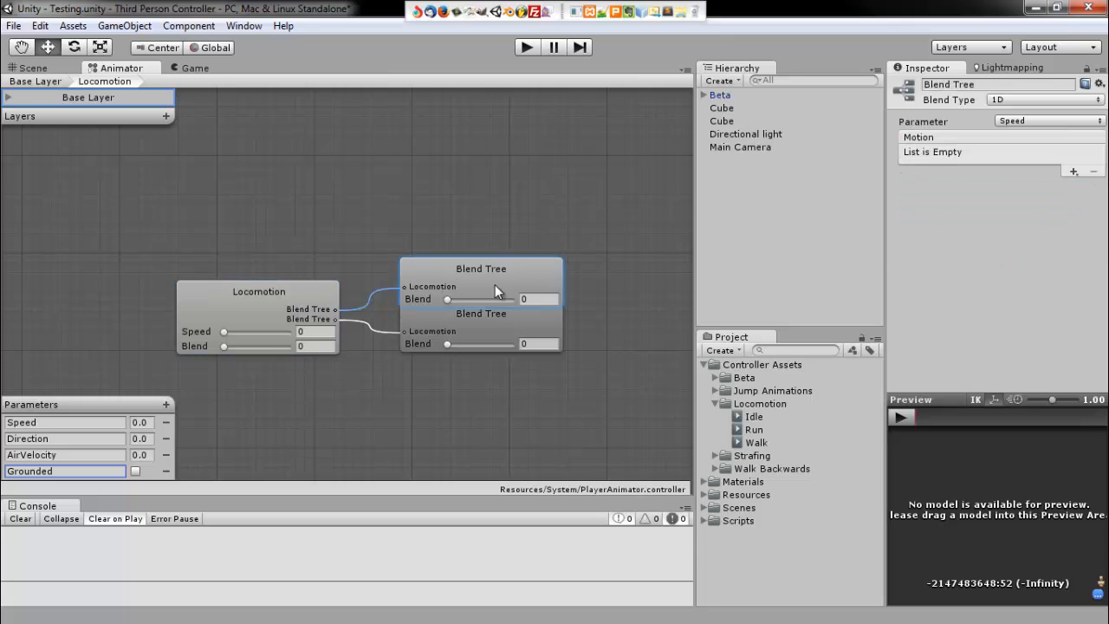
pyautogui.click(431, 331)
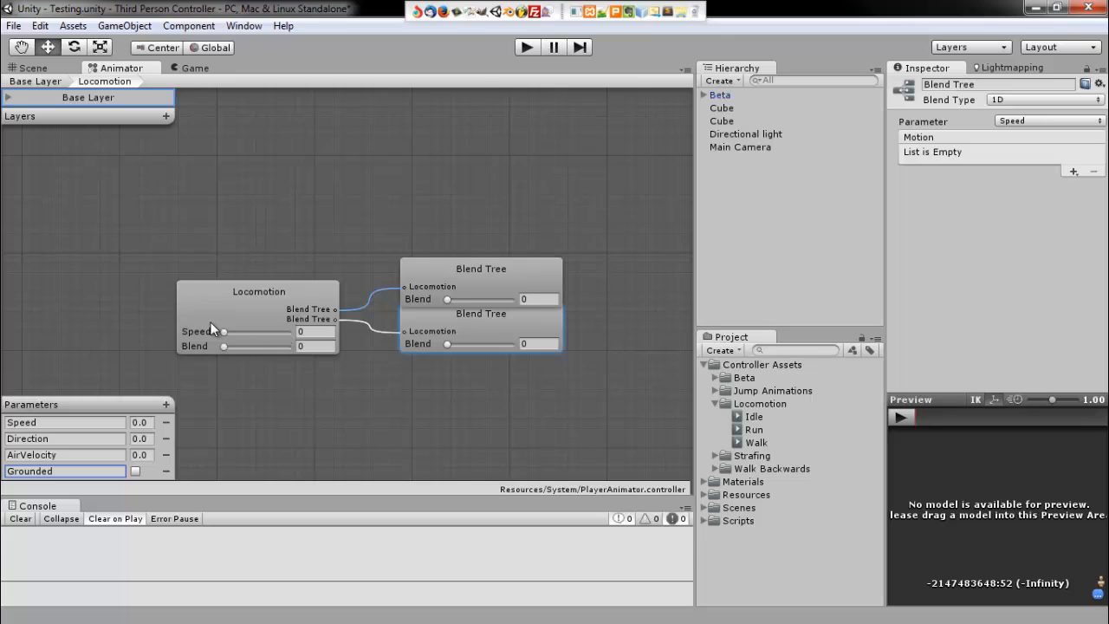
pyautogui.click(468, 285)
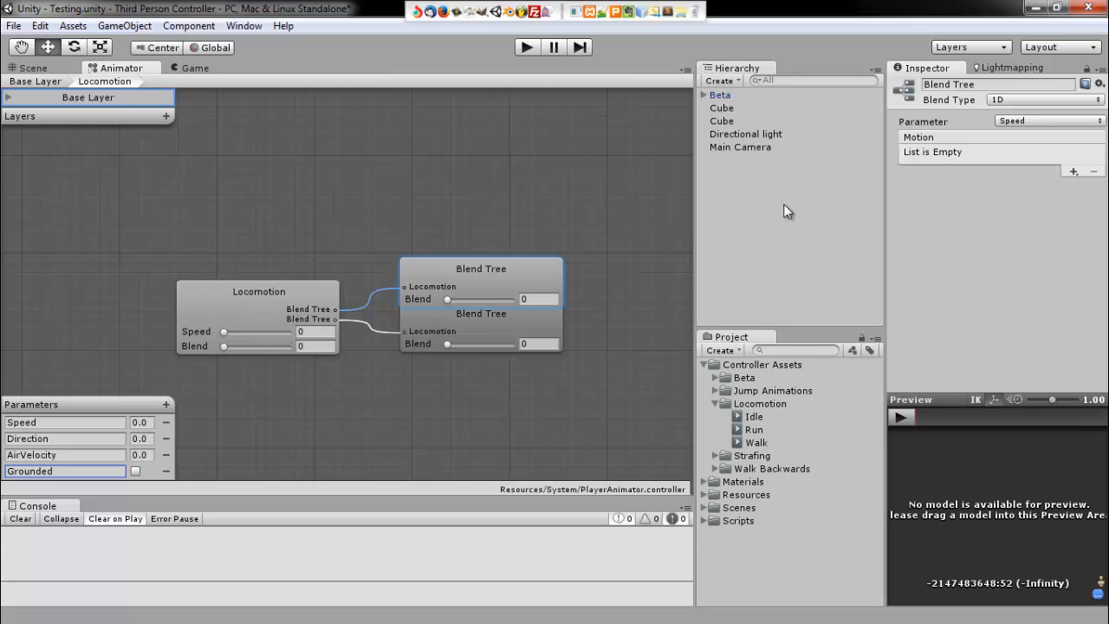
pyautogui.click(1042, 121)
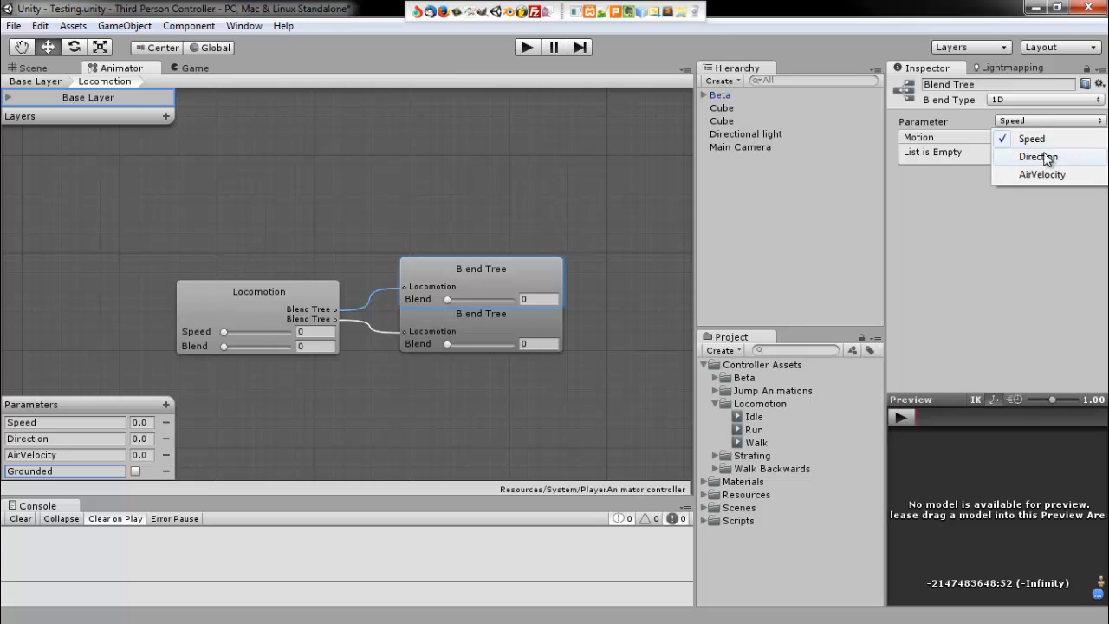
pyautogui.click(1044, 156)
pyautogui.click(437, 317)
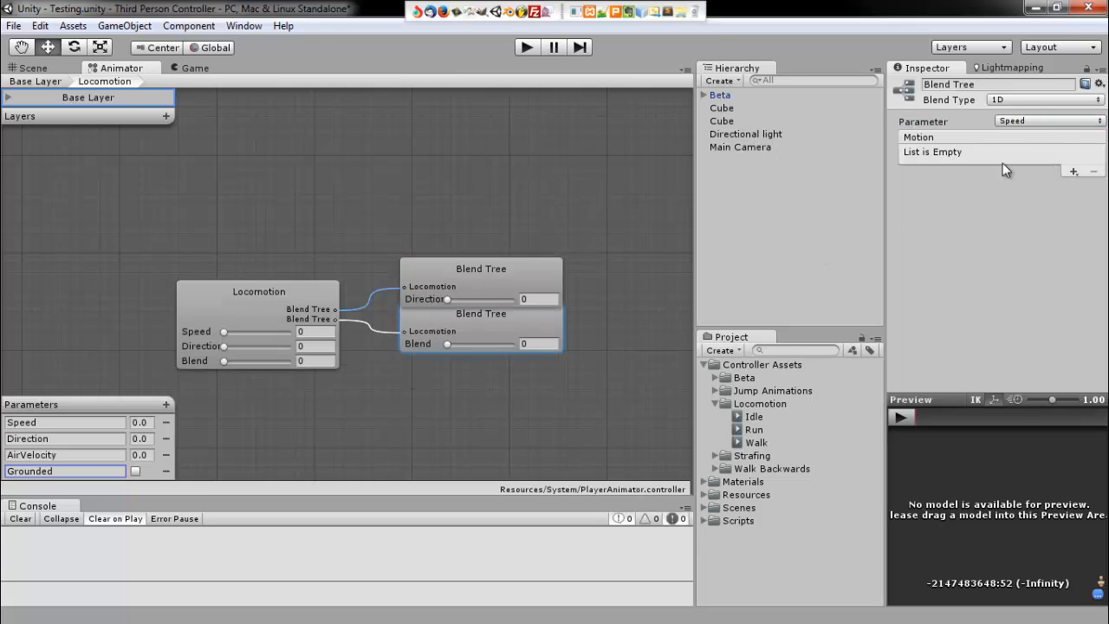
pyautogui.click(1045, 123)
pyautogui.click(1018, 157)
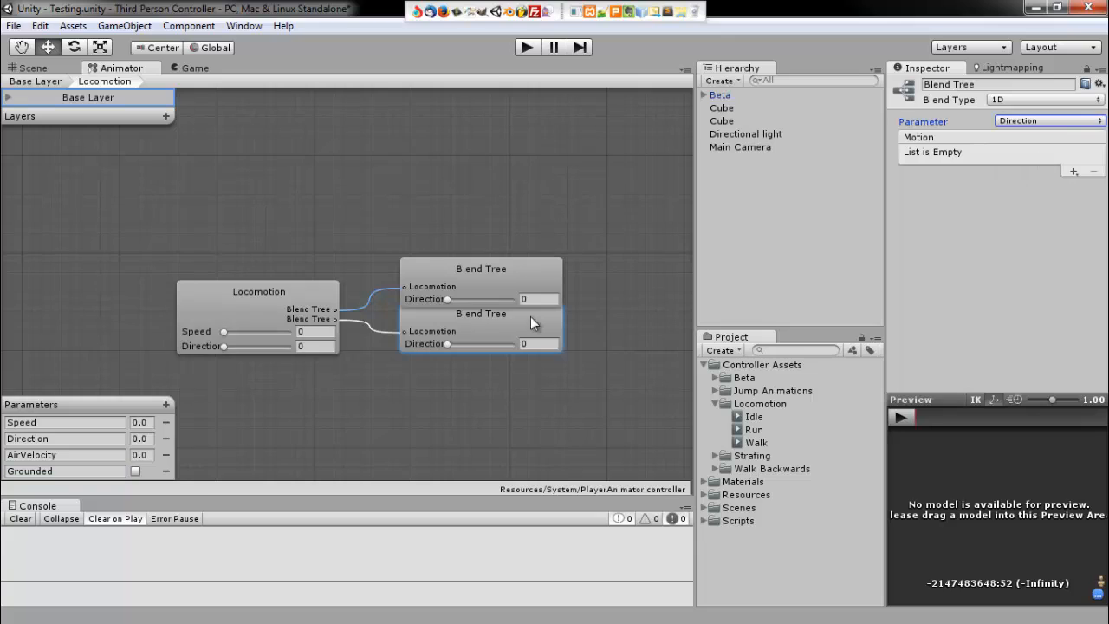
# - Rename the first child blend tree under Locomotion to Walk and the second one to Run
pyautogui.click(506, 269)
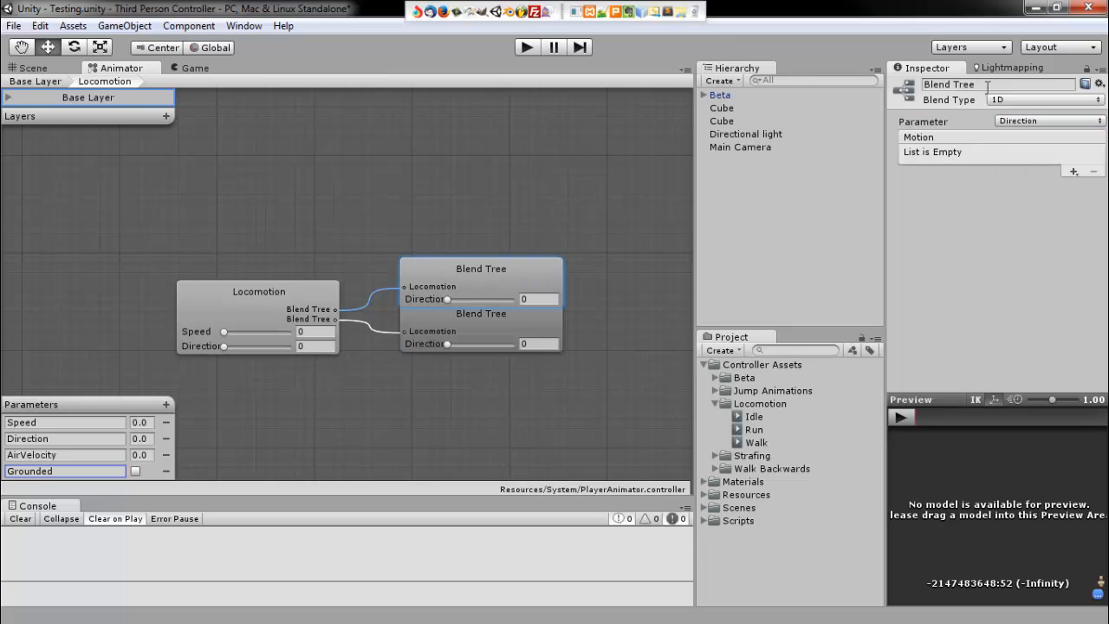
pyautogui.moveTo(923, 84); pyautogui.dragTo(1084, 89)
pyautogui.write('W')
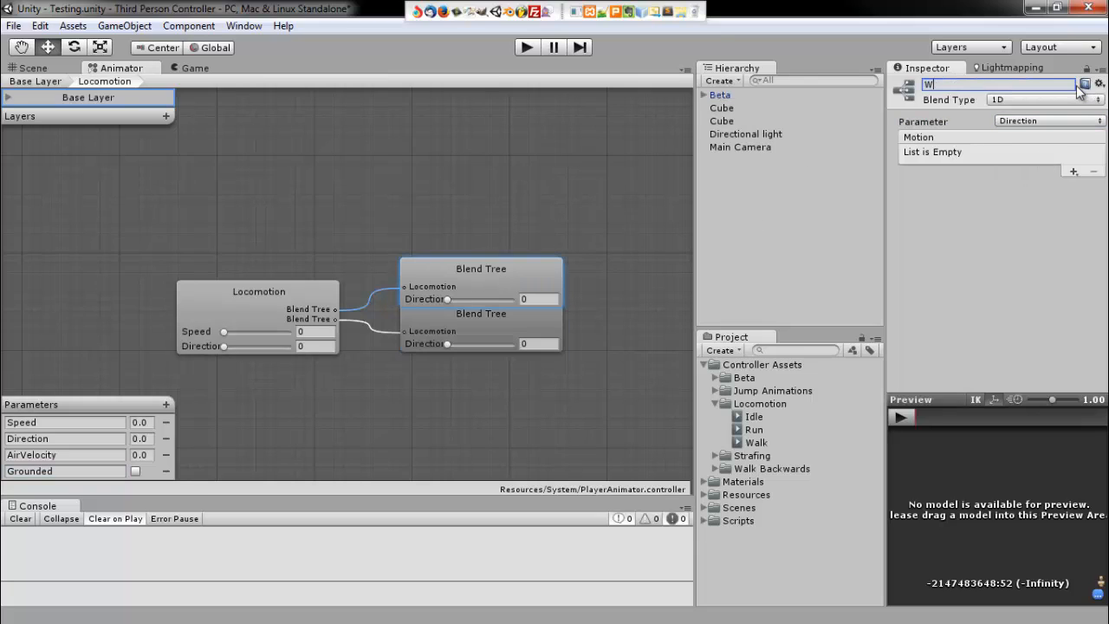
pyautogui.write('alk')
pyautogui.press('Return')
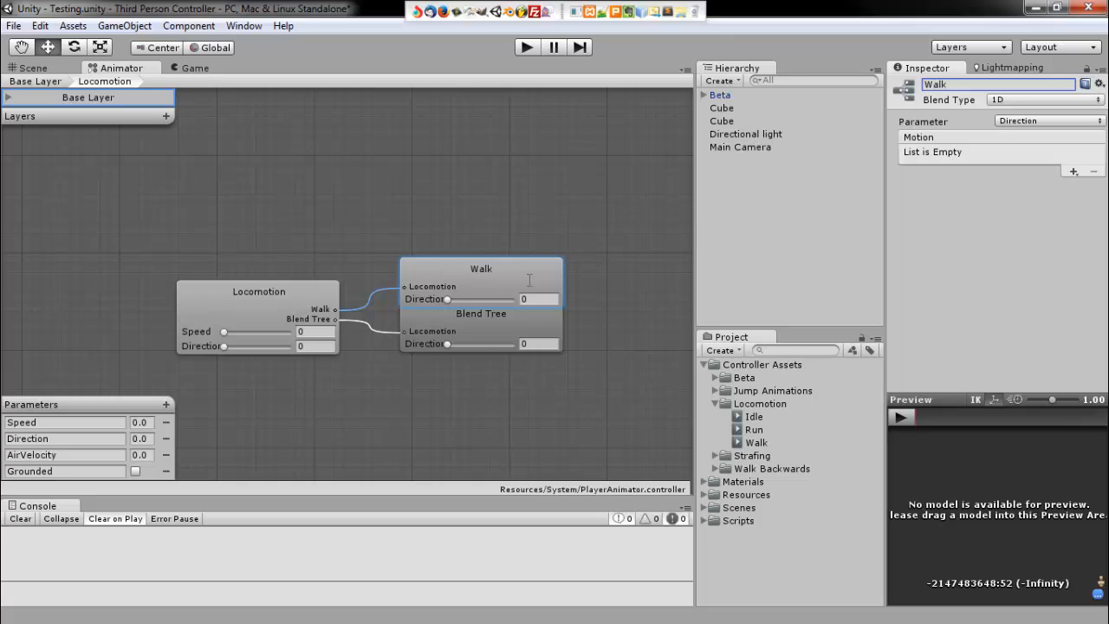
pyautogui.click(520, 323)
pyautogui.click(999, 85)
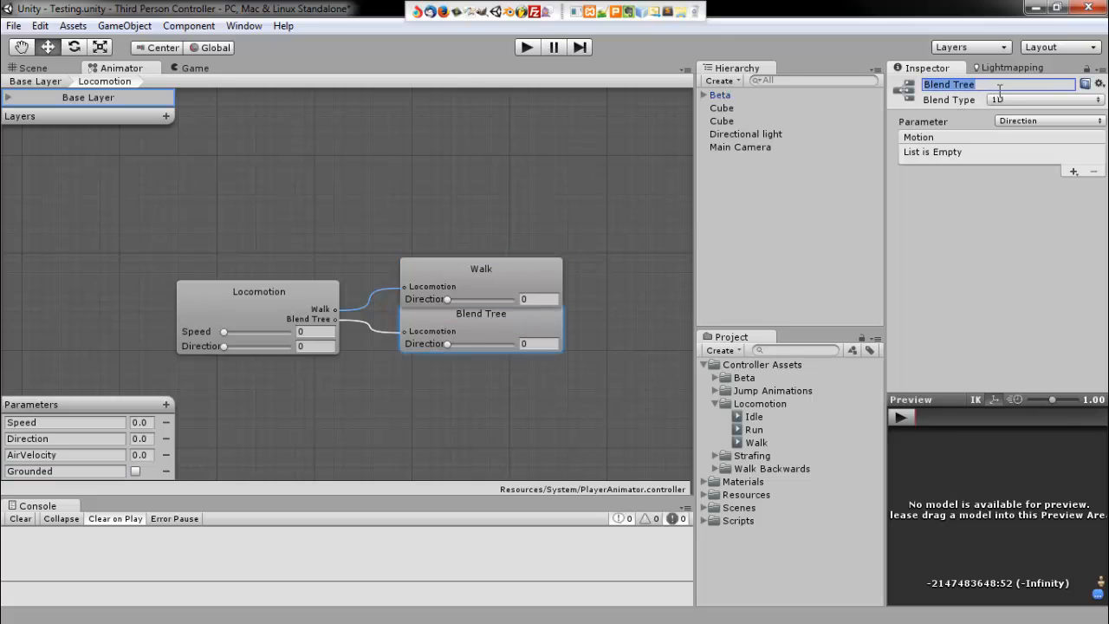
pyautogui.write('Run')
pyautogui.press('Return')
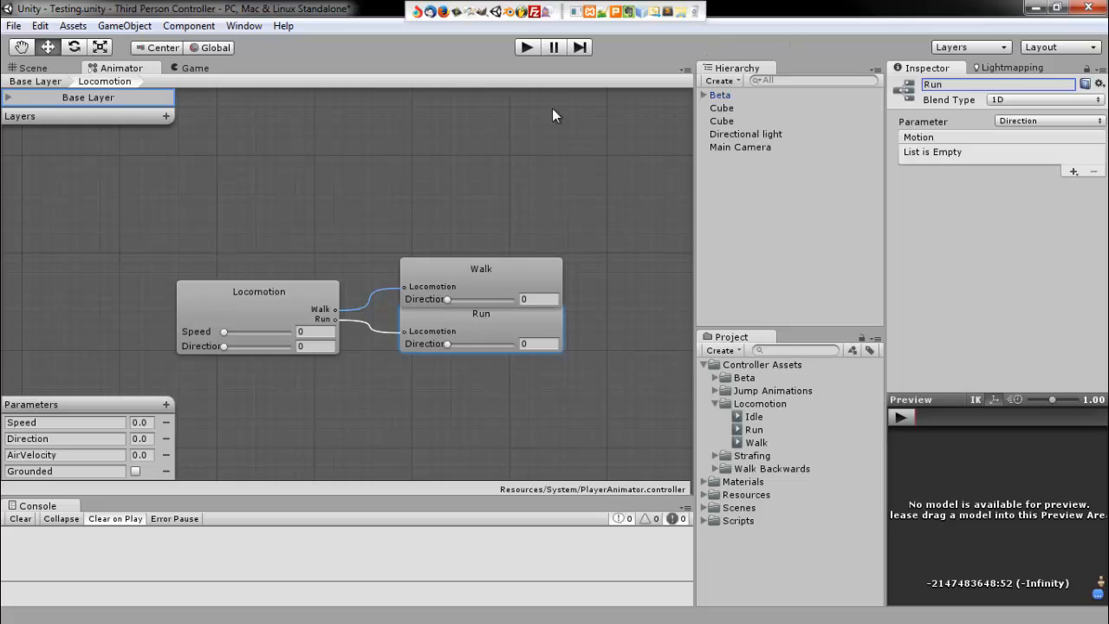
# - Add three empty motion fields to the Walk blend tree
pyautogui.click(547, 260)
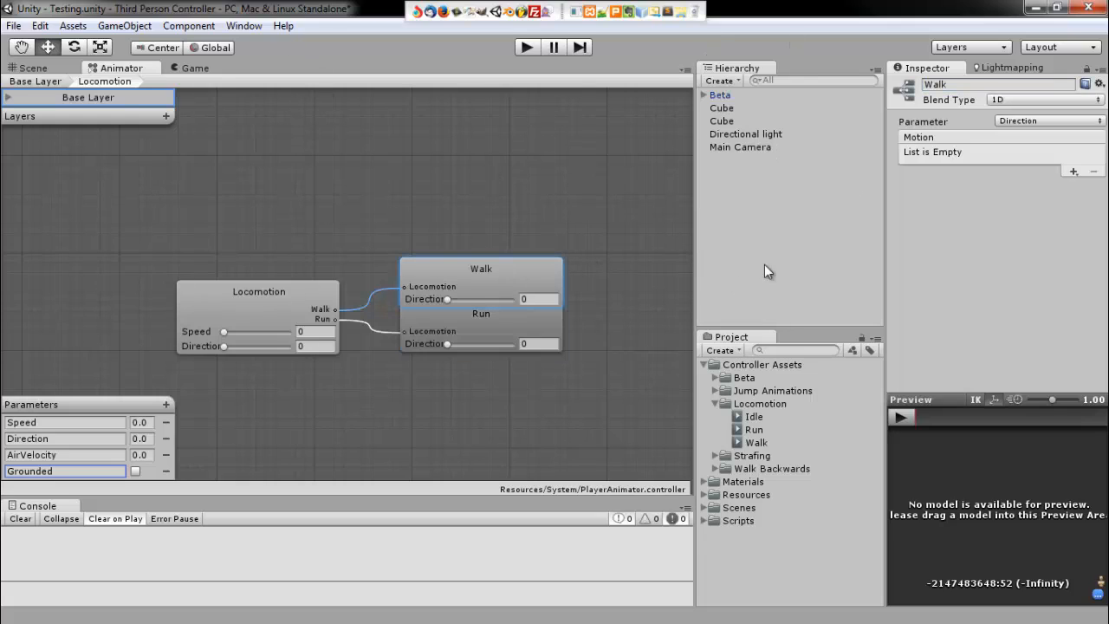
pyautogui.click(1073, 171)
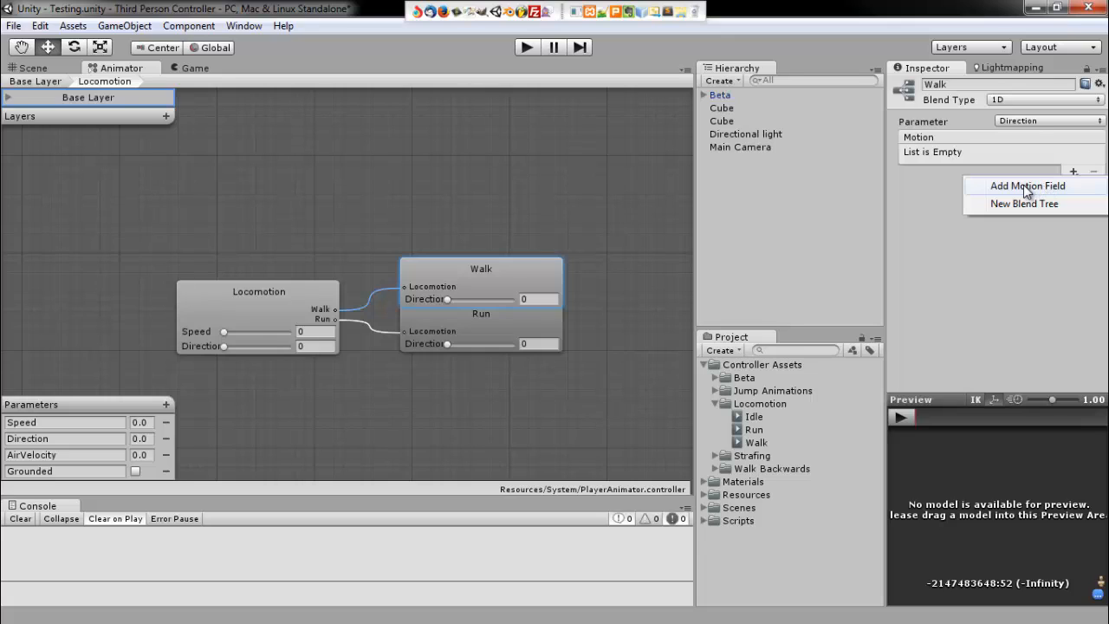
pyautogui.click(1027, 187)
pyautogui.click(1073, 169)
pyautogui.click(1027, 186)
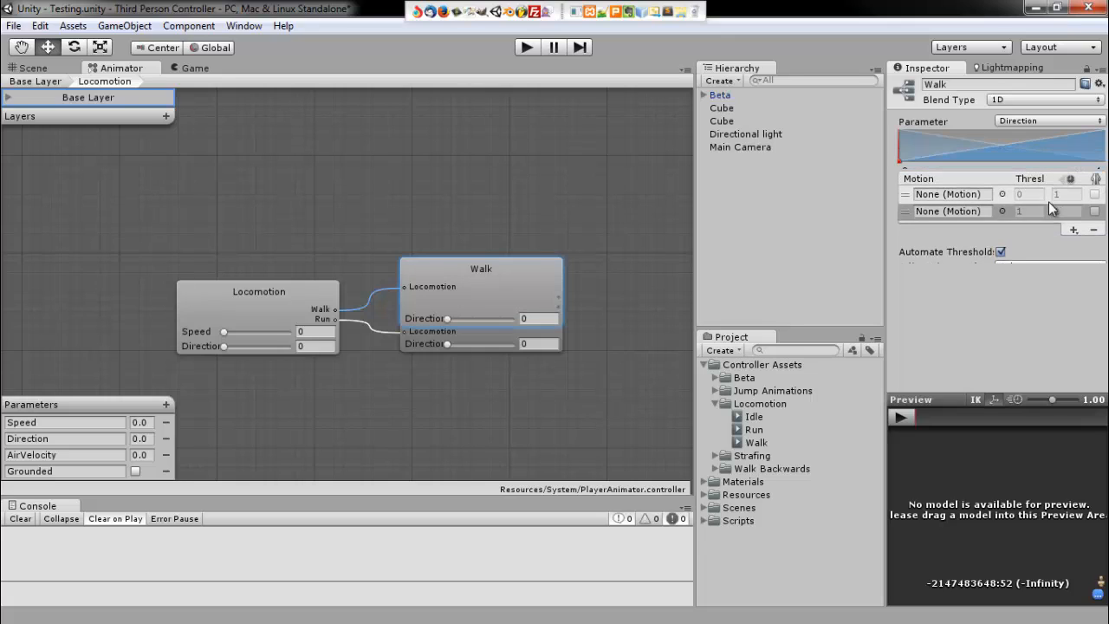
pyautogui.click(1074, 229)
pyautogui.click(1036, 255)
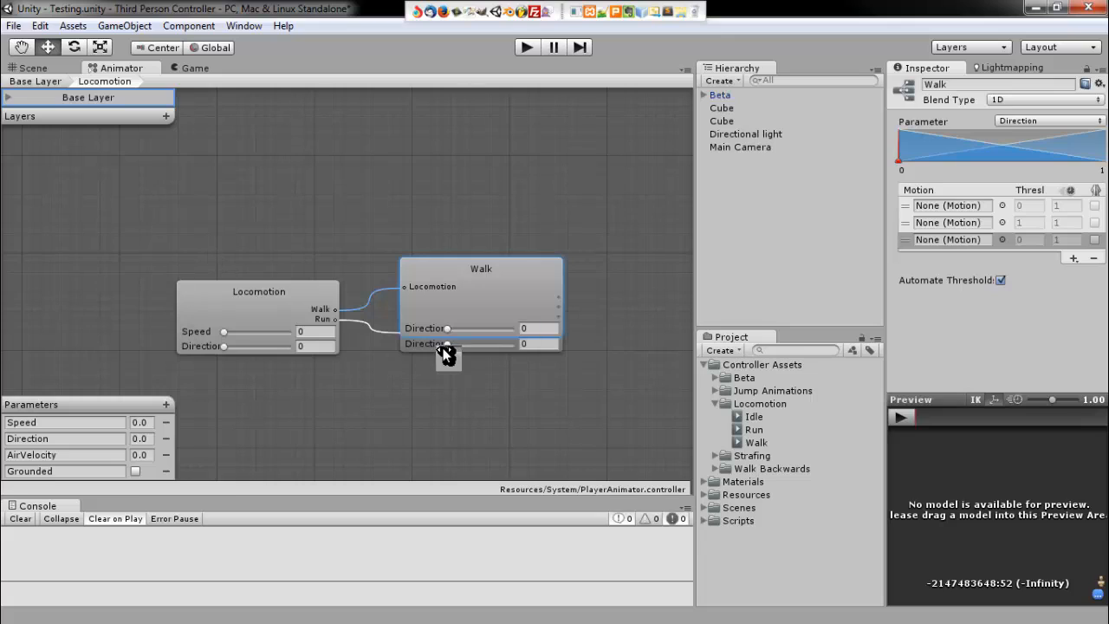
pyautogui.click(414, 343)
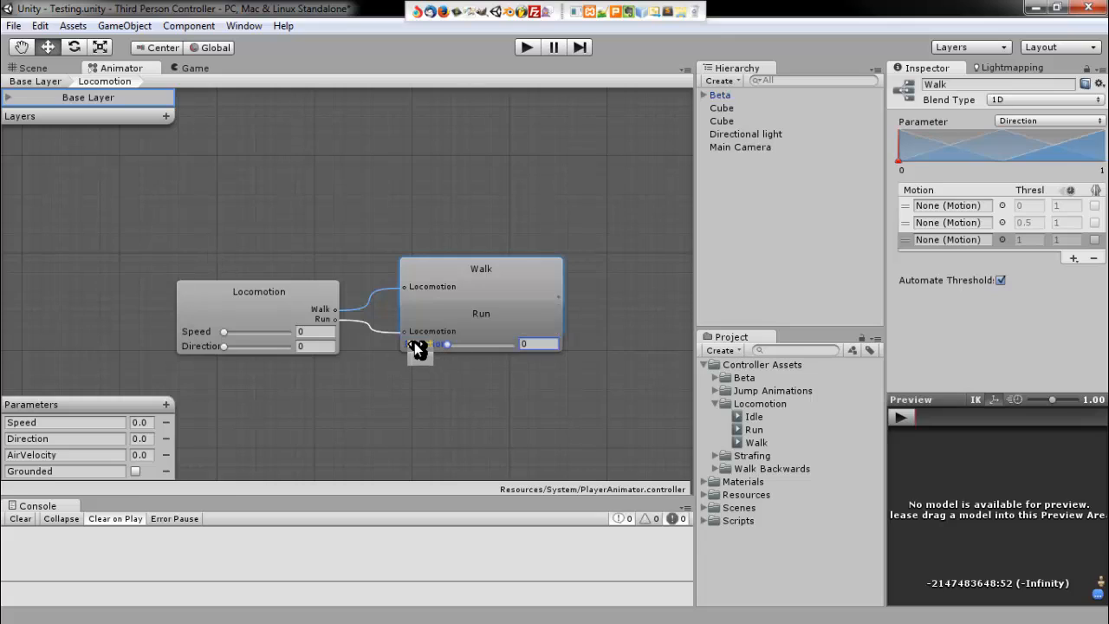
pyautogui.click(1074, 258)
pyautogui.click(1035, 272)
pyautogui.click(1072, 275)
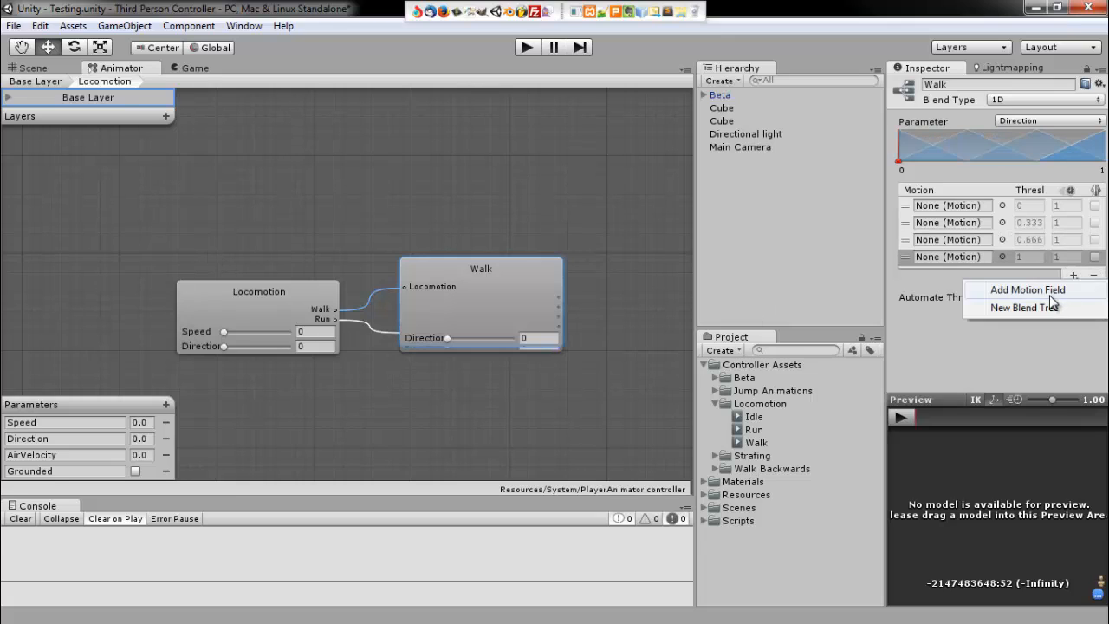
pyautogui.click(1053, 289)
pyautogui.click(1072, 292)
pyautogui.click(1053, 306)
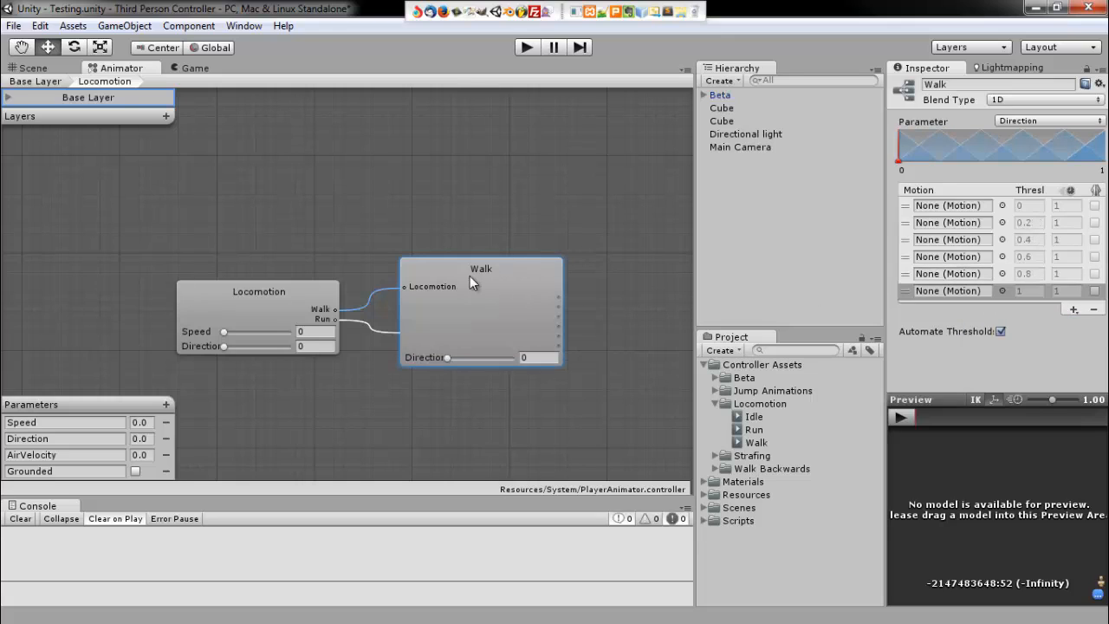
pyautogui.click(1094, 308)
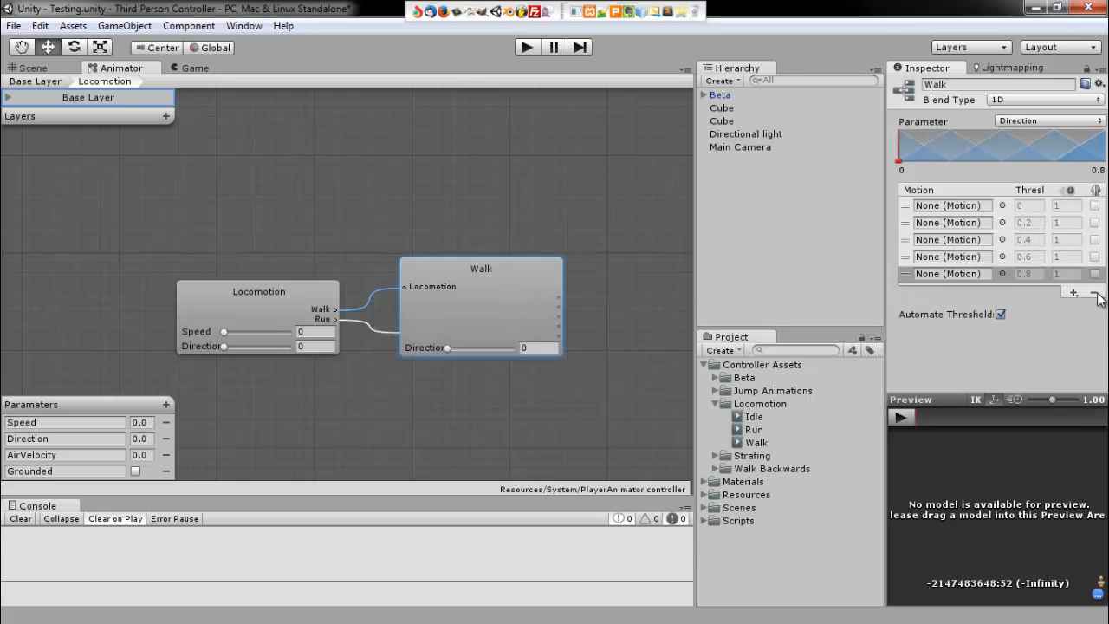
pyautogui.click(1093, 292)
pyautogui.click(1093, 276)
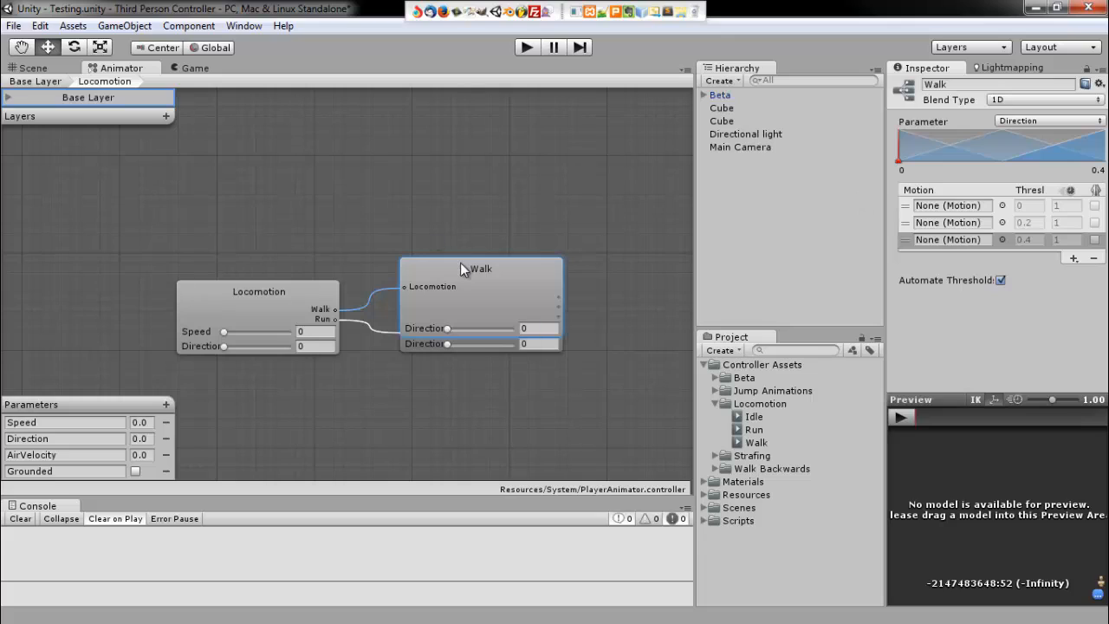
# - Add three empty motion fields to the Run blend tree
pyautogui.click(410, 346)
pyautogui.click(427, 344)
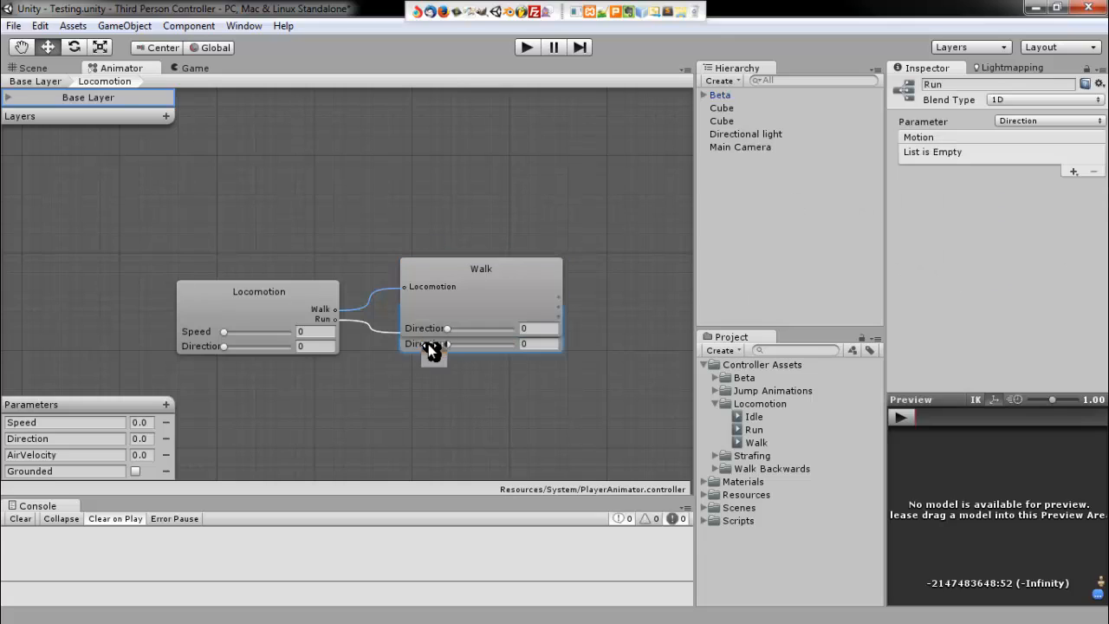
pyautogui.click(1072, 172)
pyautogui.click(1040, 187)
pyautogui.click(1073, 172)
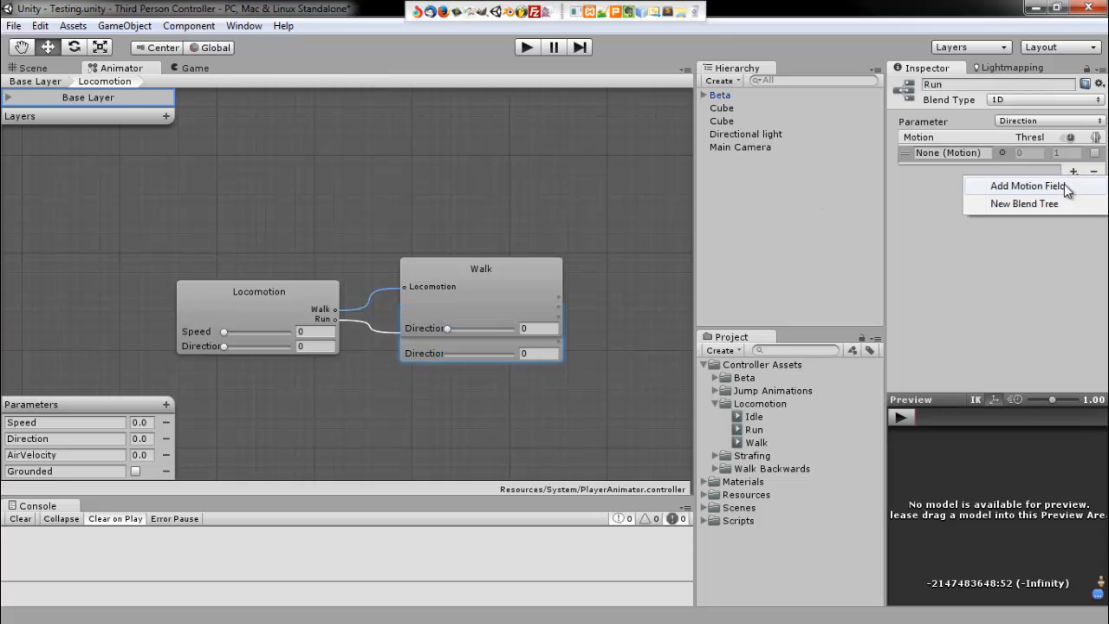
pyautogui.click(1062, 187)
pyautogui.click(1073, 241)
pyautogui.click(1054, 258)
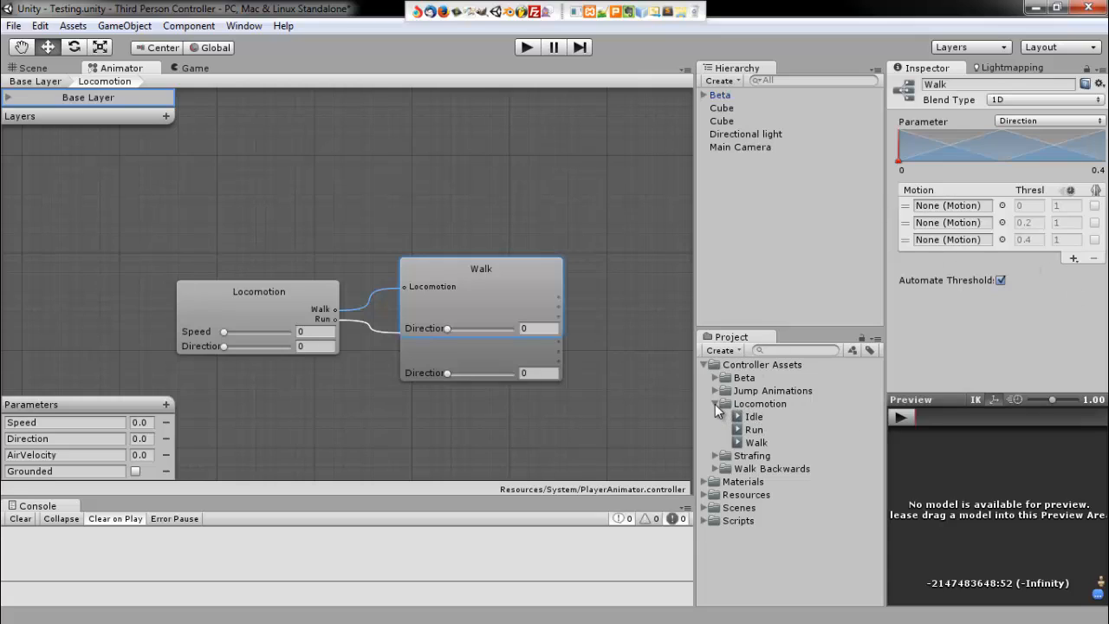
# - Fill the Walk blend tree's motion fields in order with the left_strafe_walking, Walk and right_strafe_walking clips
pyautogui.moveTo(754, 442); pyautogui.dragTo(938, 222)
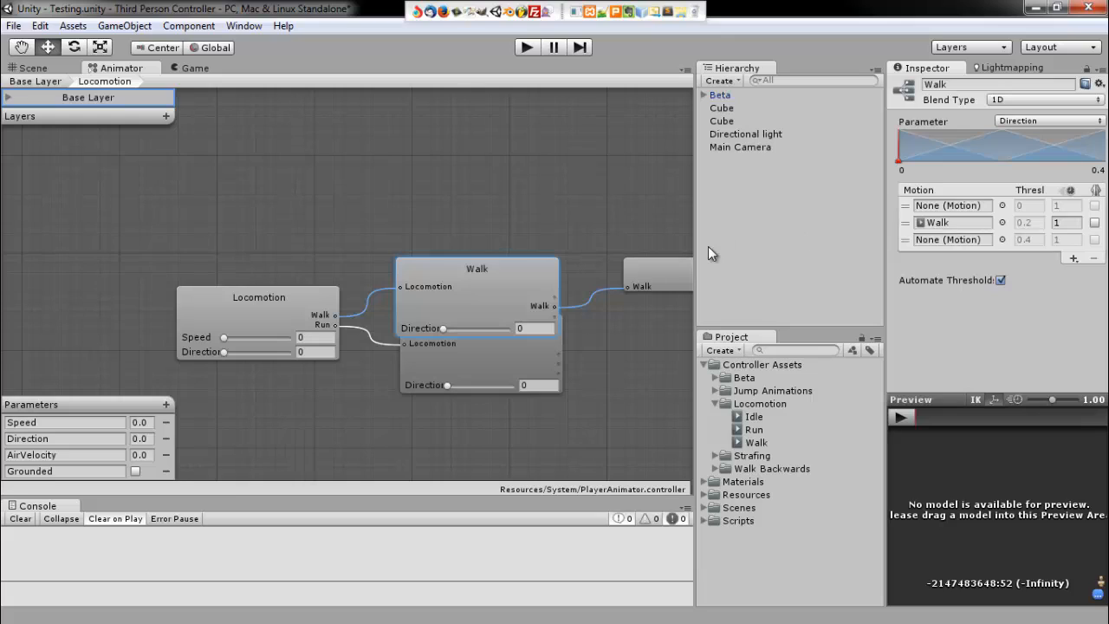
pyautogui.click(715, 455)
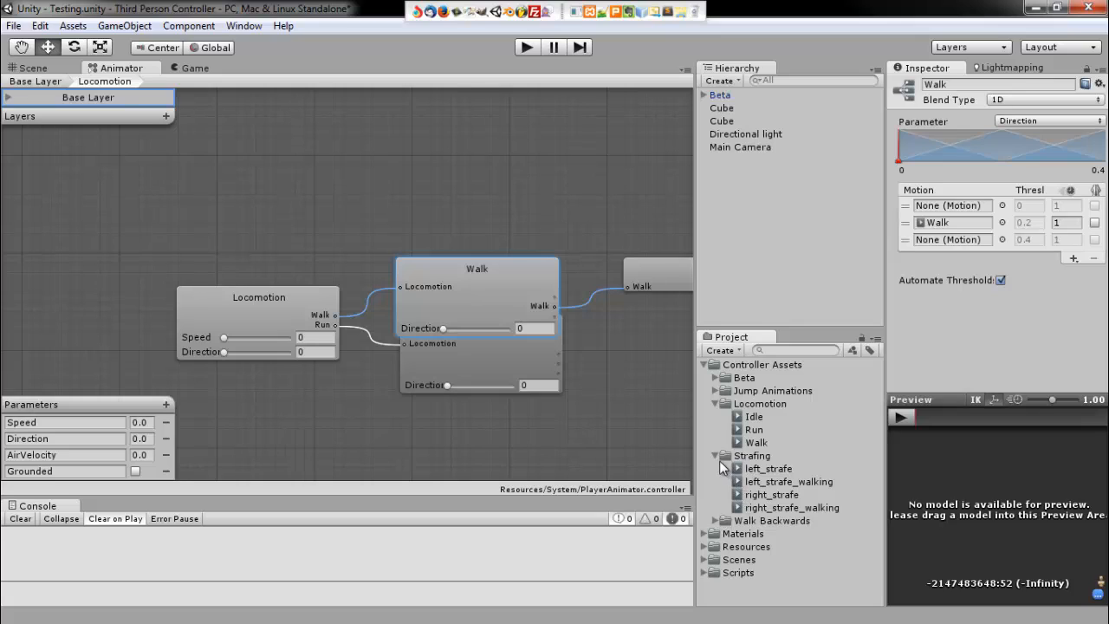
pyautogui.moveTo(774, 481); pyautogui.dragTo(970, 205)
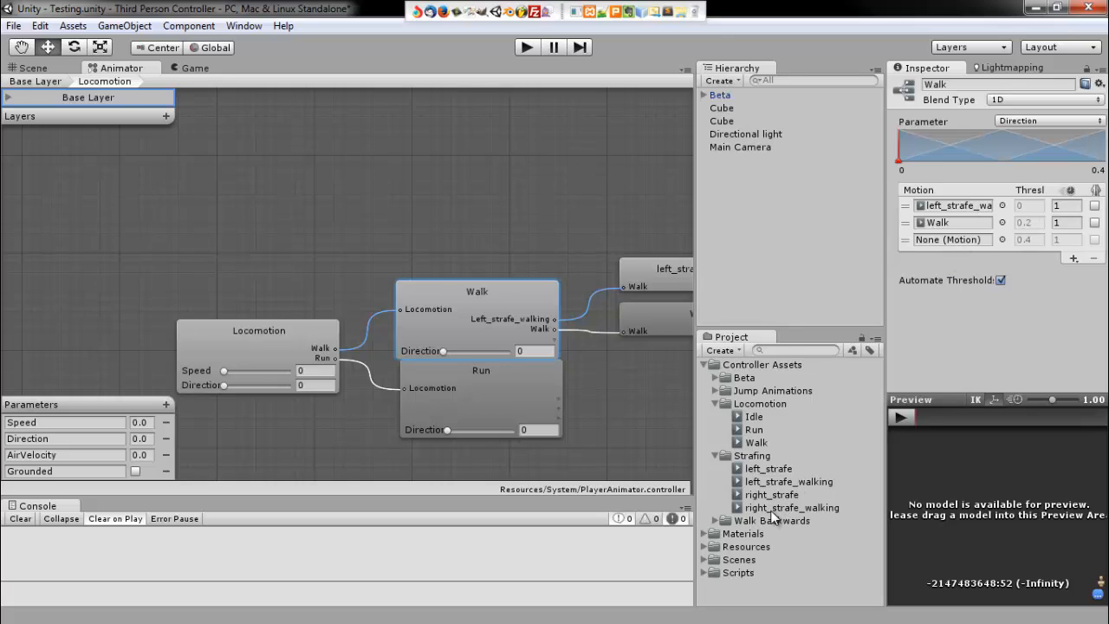
pyautogui.moveTo(774, 517); pyautogui.dragTo(954, 241)
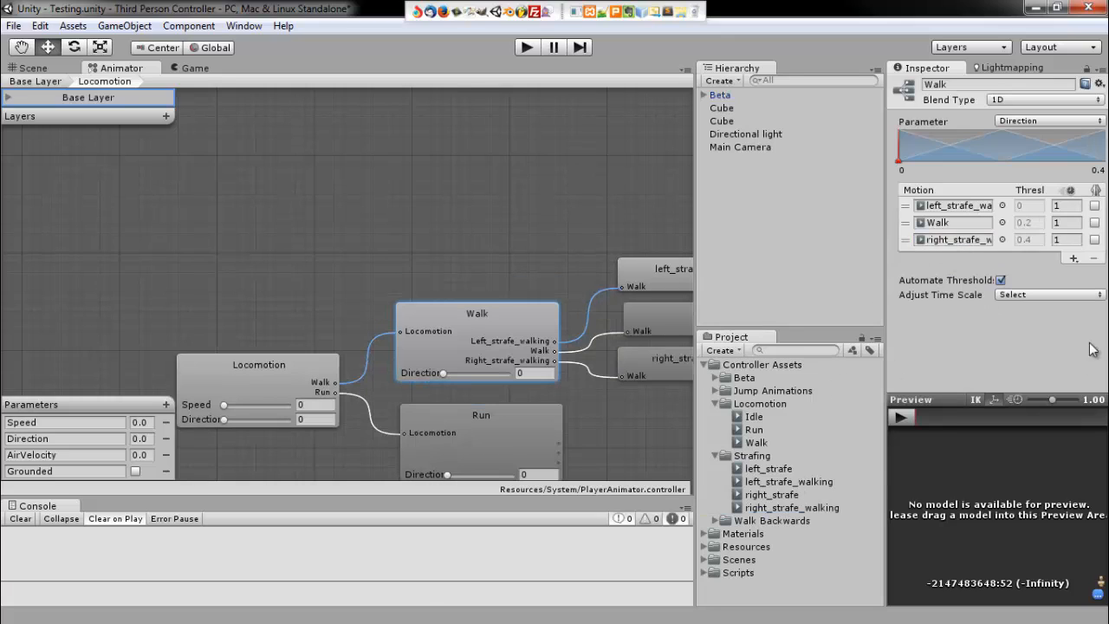
# - Turn off automatic thresholds for the Walk blend tree and set its three thresholds to -0.3, 0 and 0.3
pyautogui.click(1002, 280)
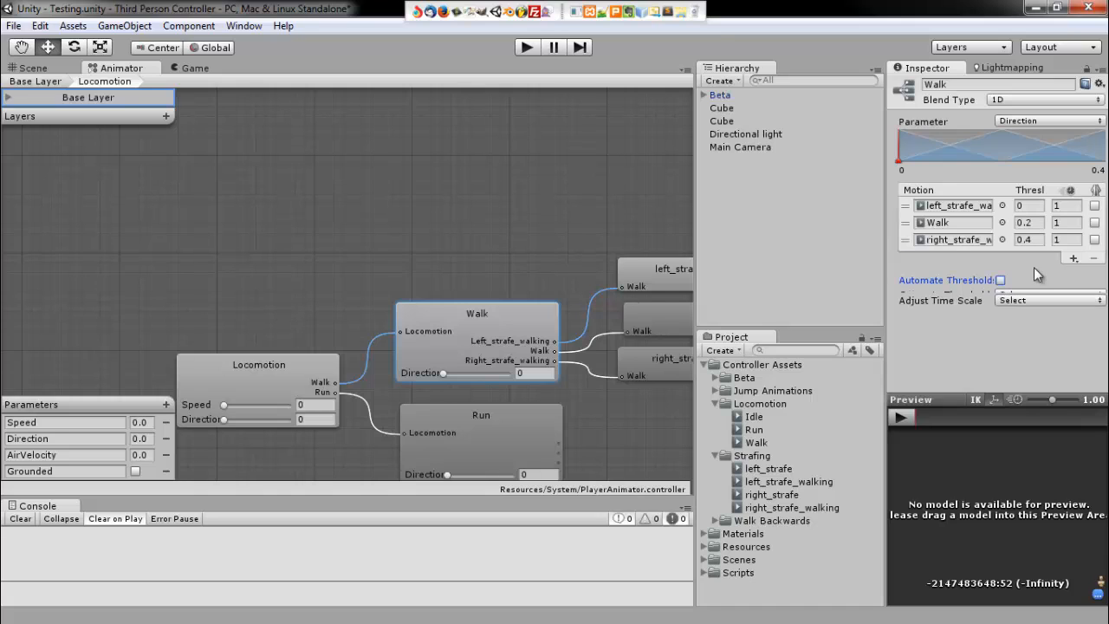
pyautogui.scroll(-2, 429, 278)
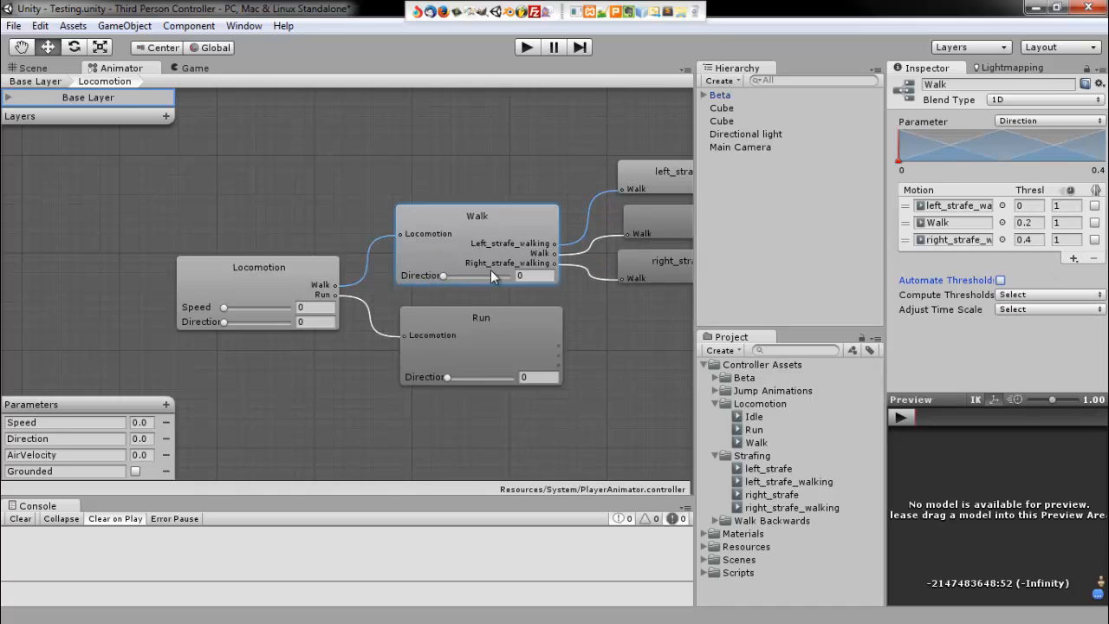
pyautogui.moveTo(570, 325); pyautogui.dragTo(462, 317, button='middle')
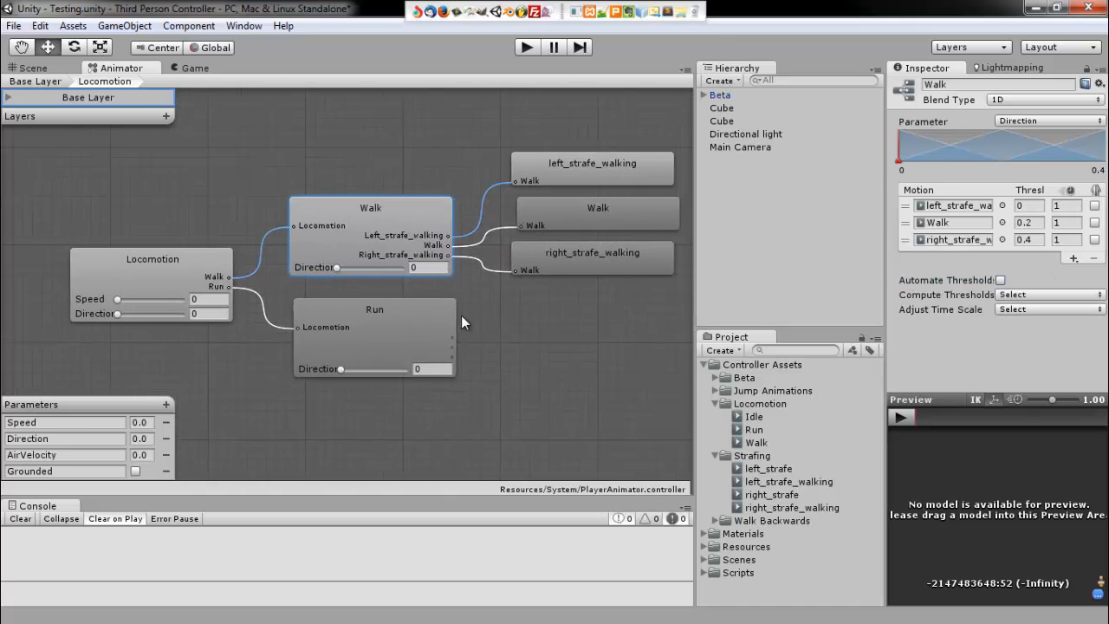
pyautogui.click(1028, 206)
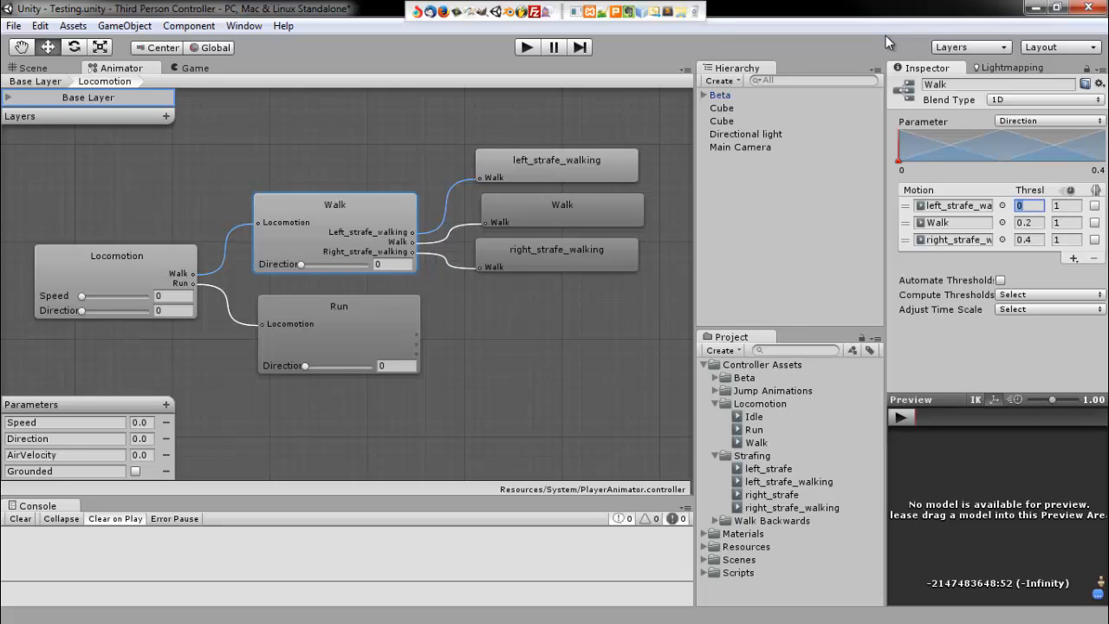
pyautogui.write('-0.3')
pyautogui.click(1027, 222)
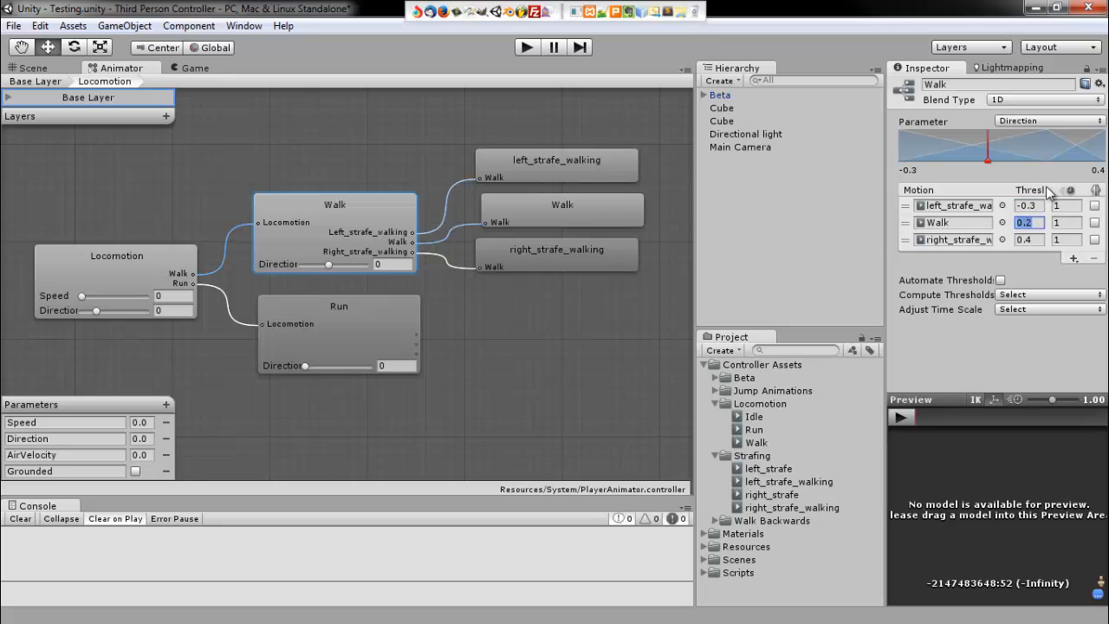
pyautogui.write('0')
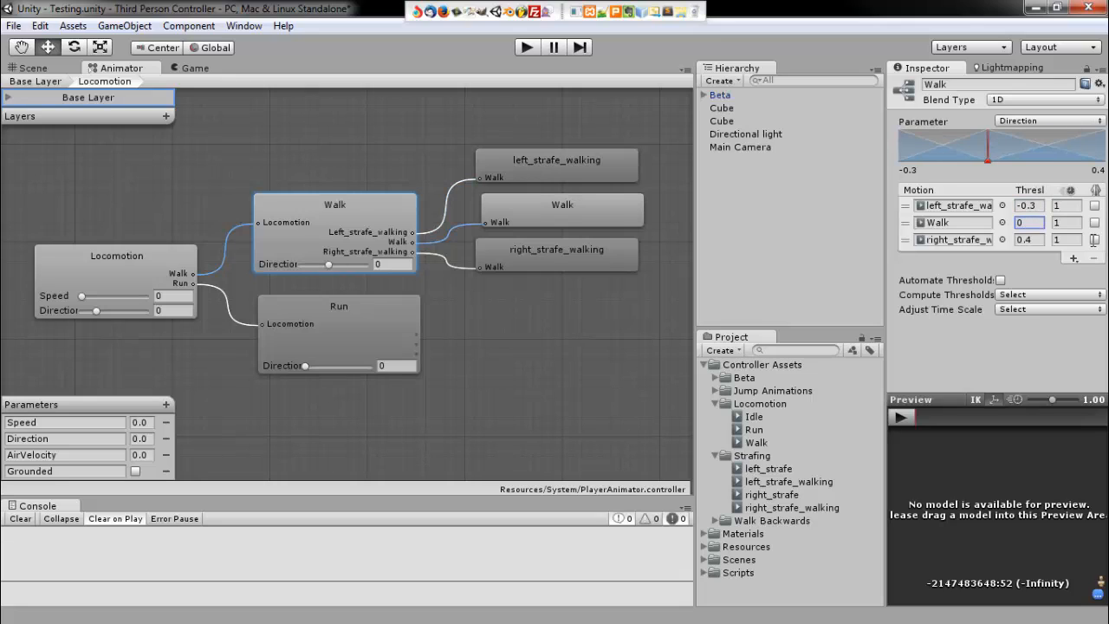
pyautogui.click(1028, 239)
pyautogui.write('0.3')
pyautogui.press('Return')
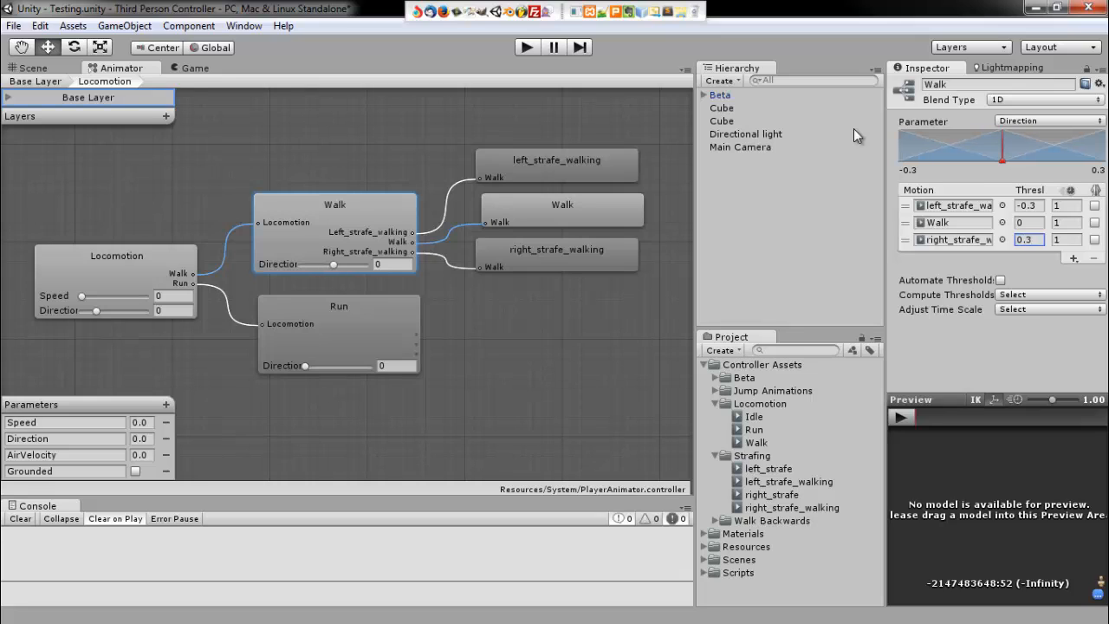
# - Fill the Run blend tree's motion fields in order with the left_strafe, Run and right_strafe clips
pyautogui.click(335, 306)
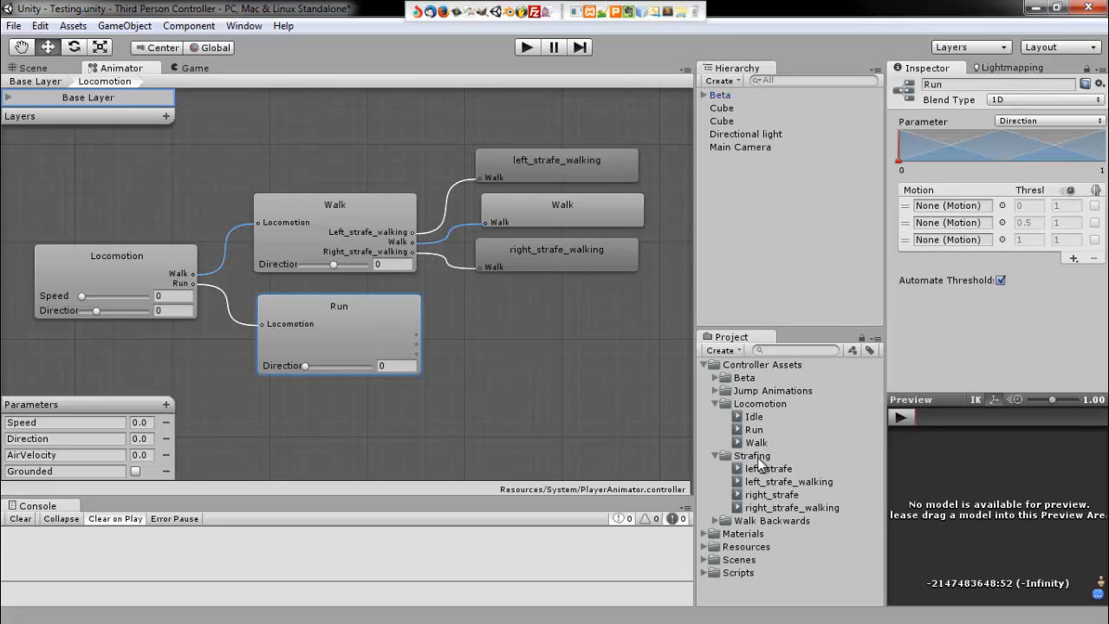
pyautogui.moveTo(754, 430); pyautogui.dragTo(943, 219)
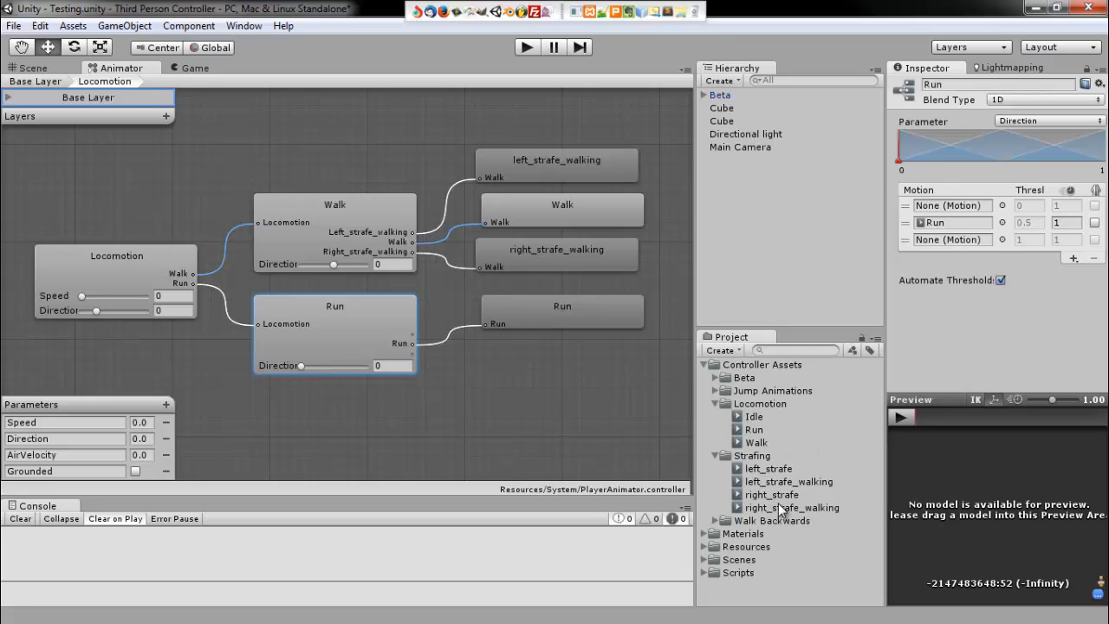
pyautogui.moveTo(776, 497); pyautogui.dragTo(947, 233)
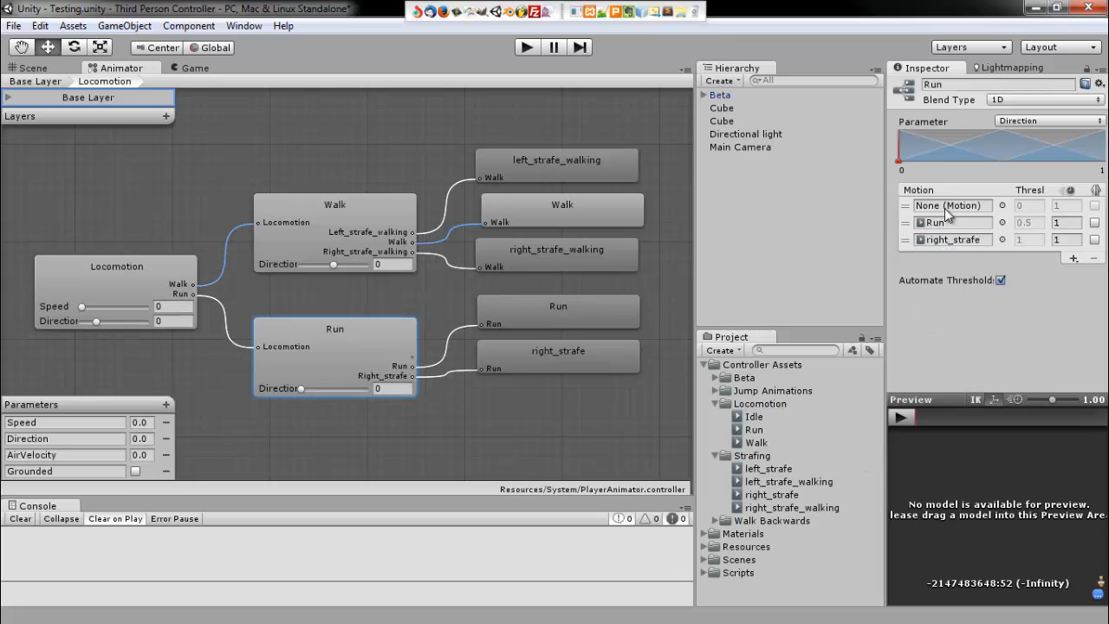
pyautogui.moveTo(777, 470); pyautogui.dragTo(930, 215)
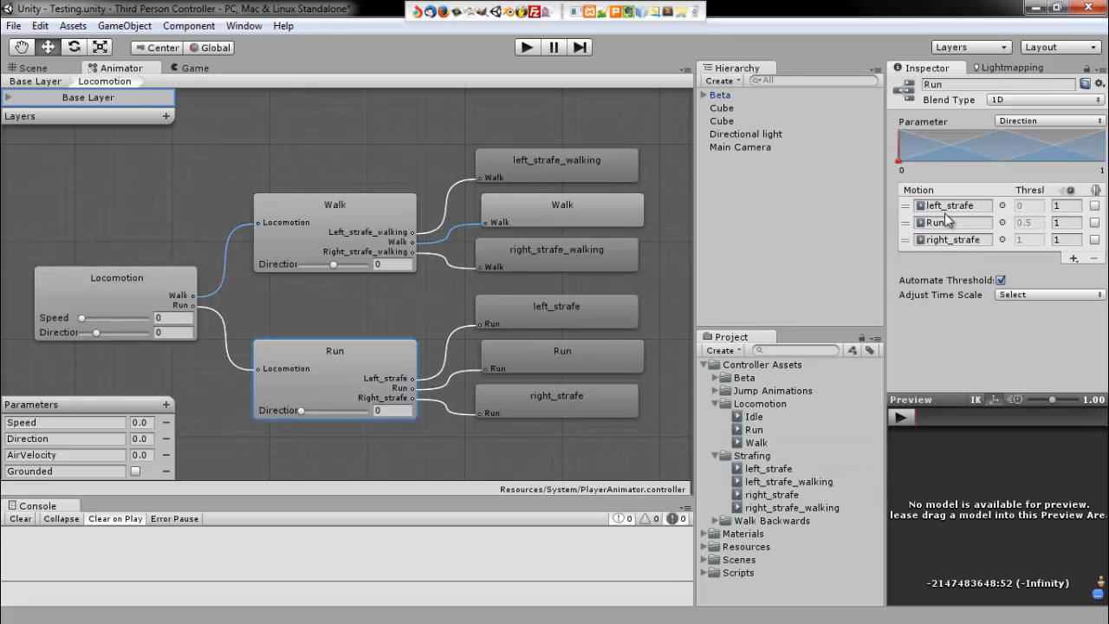
# - Turn off automatic thresholds for the Run blend tree and set the left_strafe threshold to -0.3
pyautogui.click(1001, 281)
pyautogui.click(1030, 206)
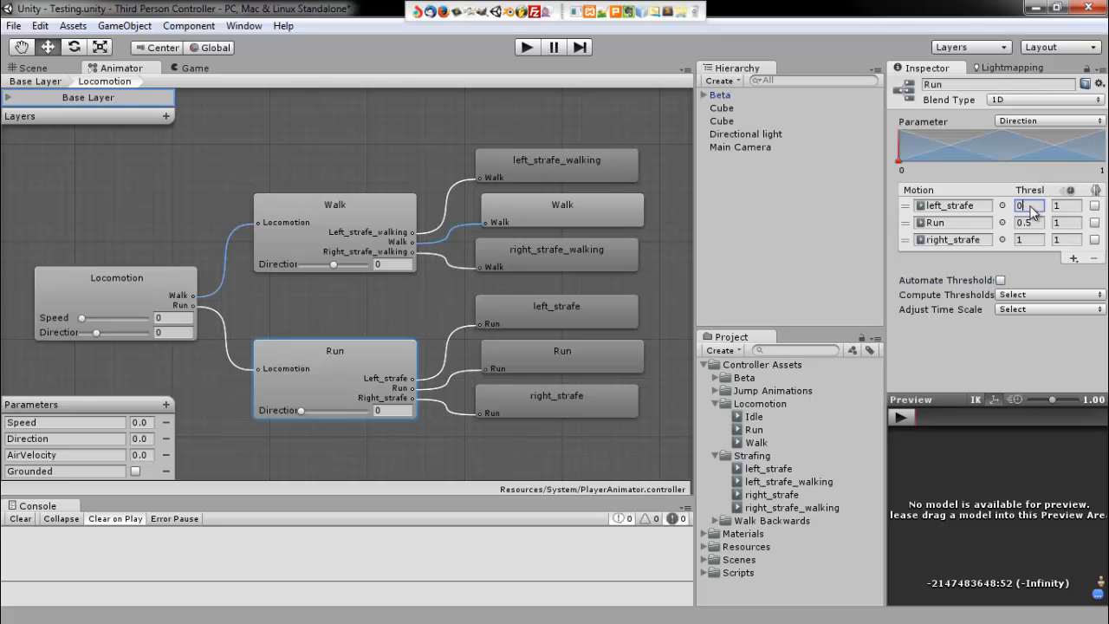
pyautogui.write('0.3')
pyautogui.press('Tab')
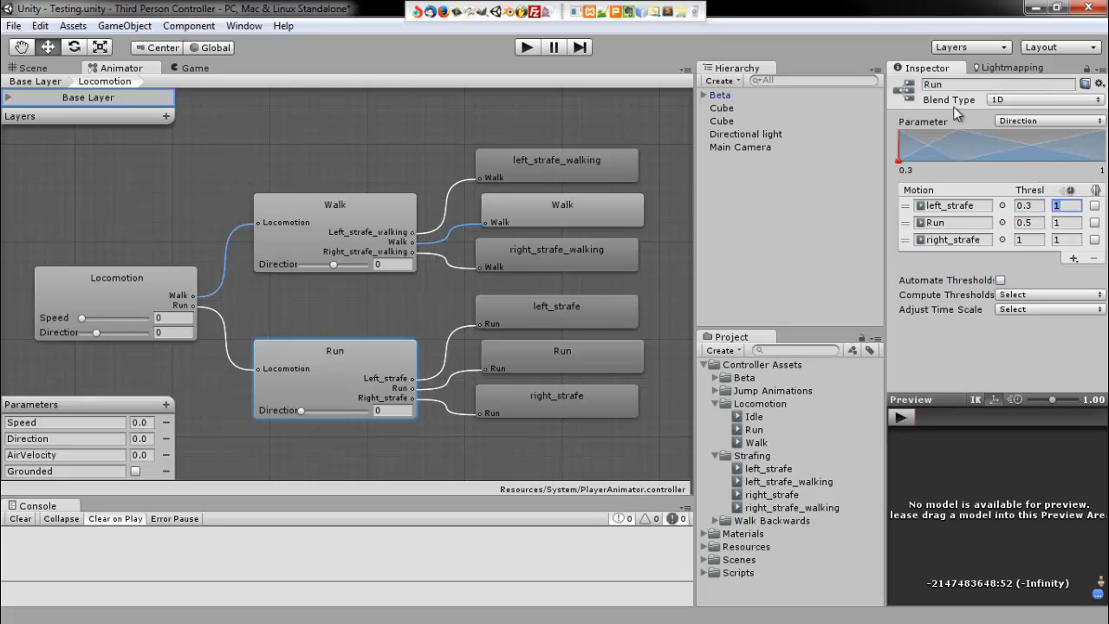
pyautogui.click(1032, 205)
pyautogui.write('-')
pyautogui.press('Tab')
pyautogui.press('Tab')
pyautogui.press('Tab')
pyautogui.press('Tab')
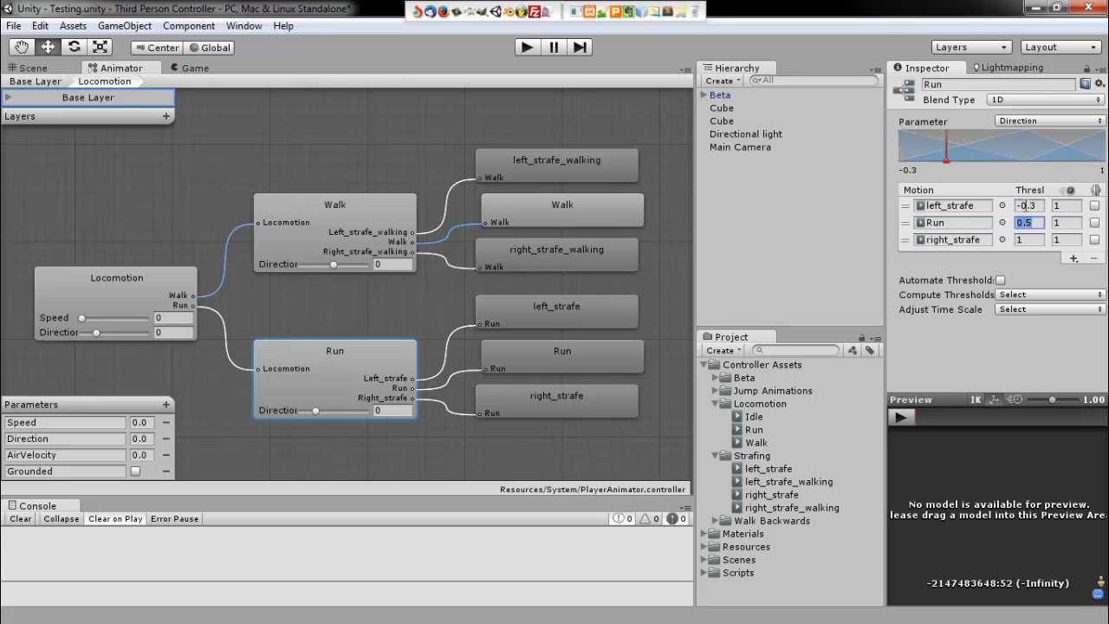
# - Set the Run blend tree's thresholds to 0 for the Run clip and 0.3 for right_strafe
pyautogui.hotkey('shift', 'Tab')
pyautogui.write('0')
pyautogui.press('Tab')
pyautogui.press('Tab')
pyautogui.press('Tab')
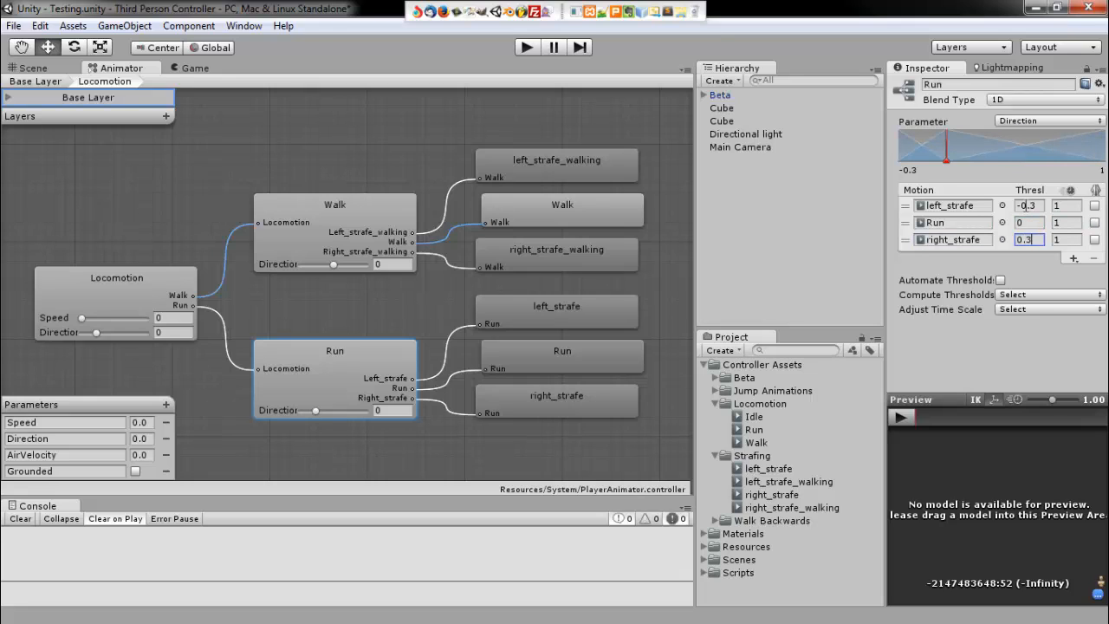
pyautogui.write('0.3')
pyautogui.press('Return')
# - Return to the Base Layer and create transitions from Idle to Locomotion and from Locomotion back to Idle
pyautogui.moveTo(130, 182); pyautogui.dragTo(165, 178, button='middle')
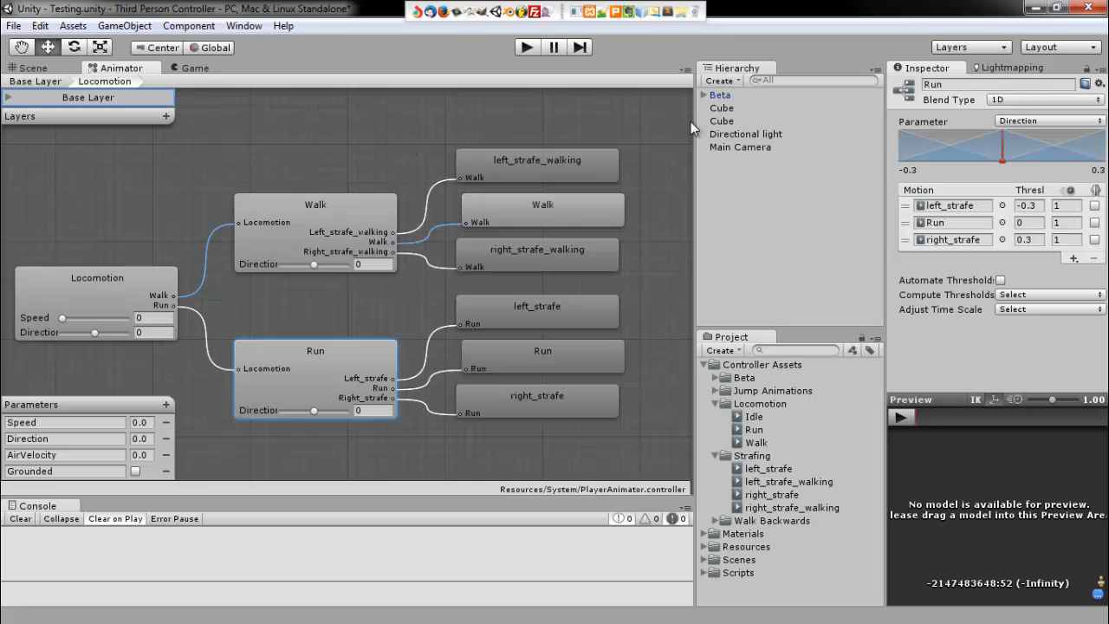
pyautogui.click(134, 278)
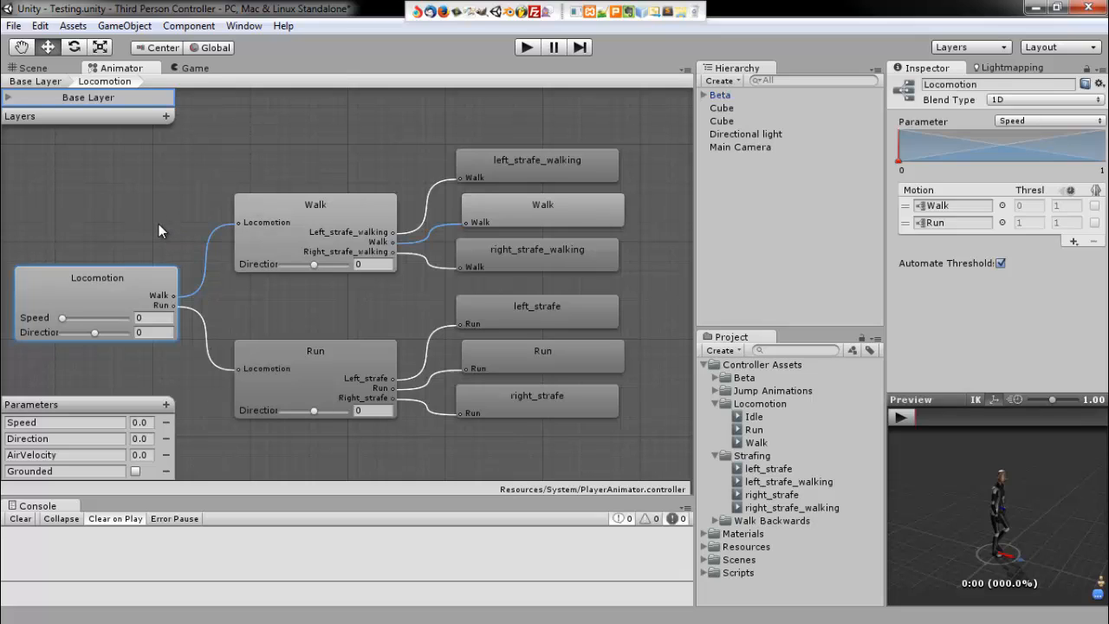
pyautogui.click(39, 81)
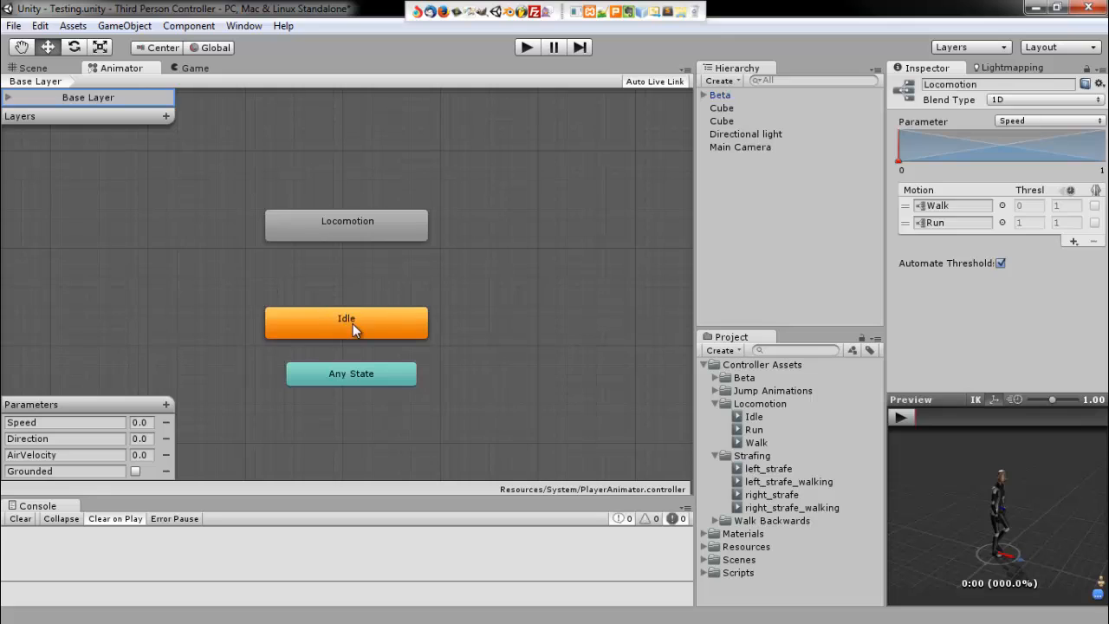
pyautogui.rightClick(399, 328)
pyautogui.click(475, 332)
pyautogui.rightClick(370, 314)
pyautogui.click(411, 326)
pyautogui.click(370, 228)
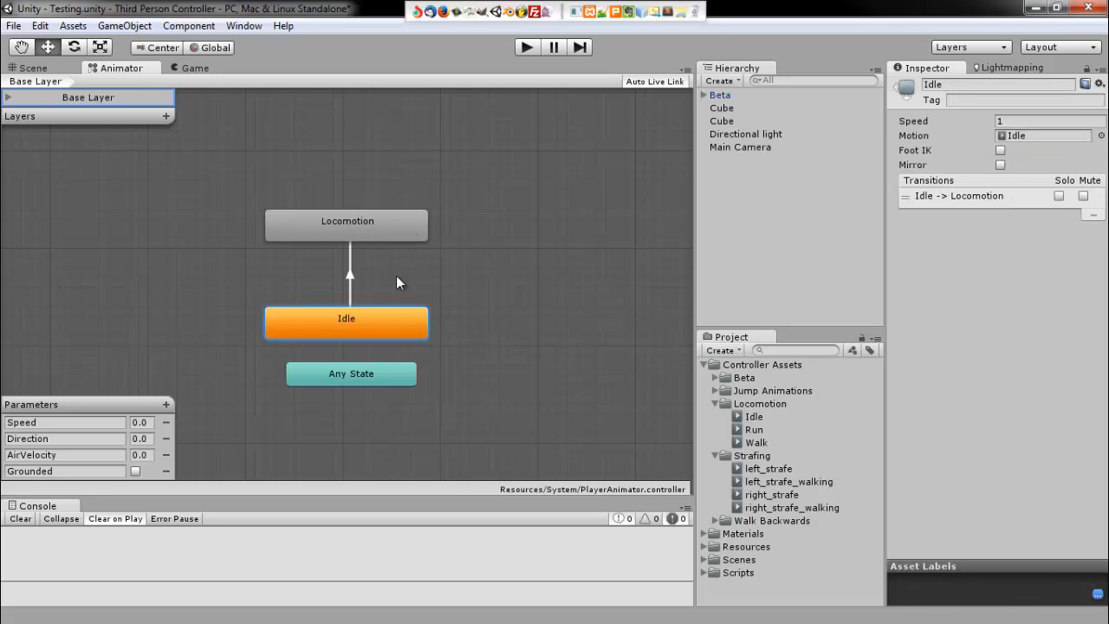
pyautogui.rightClick(367, 232)
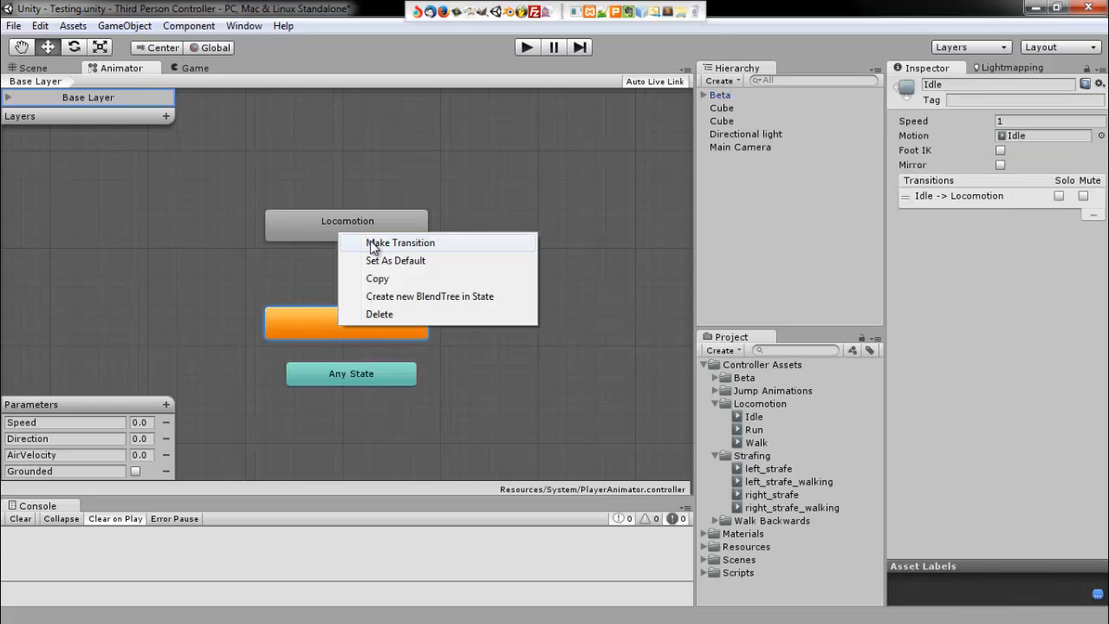
pyautogui.click(399, 239)
pyautogui.click(326, 312)
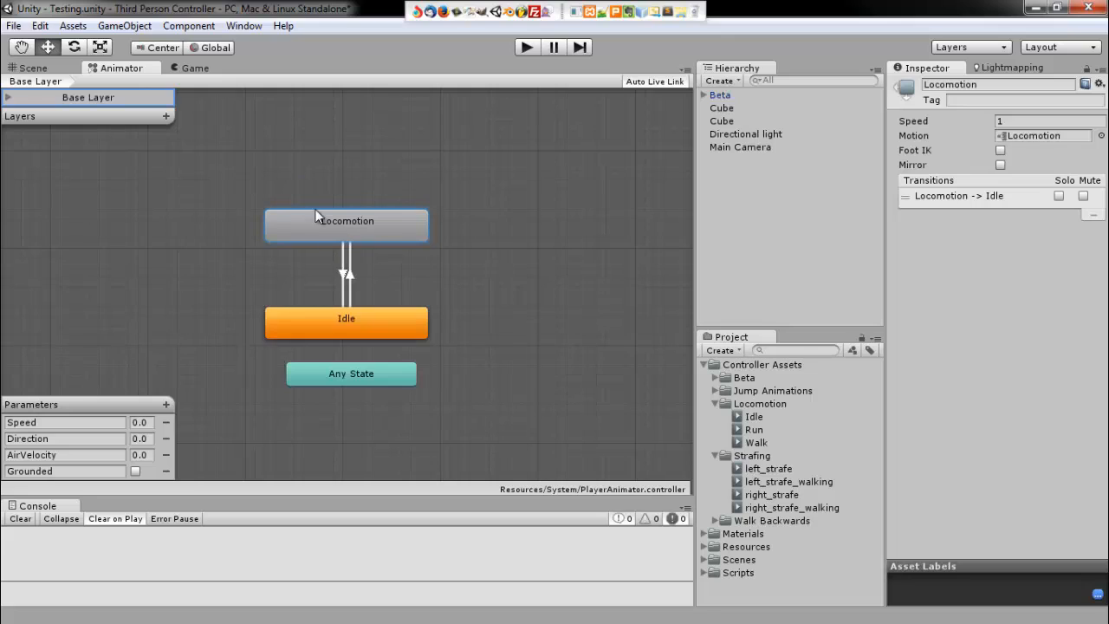
# - Set the Idle to Locomotion transition's condition to Speed greater than 0.3
pyautogui.click(351, 276)
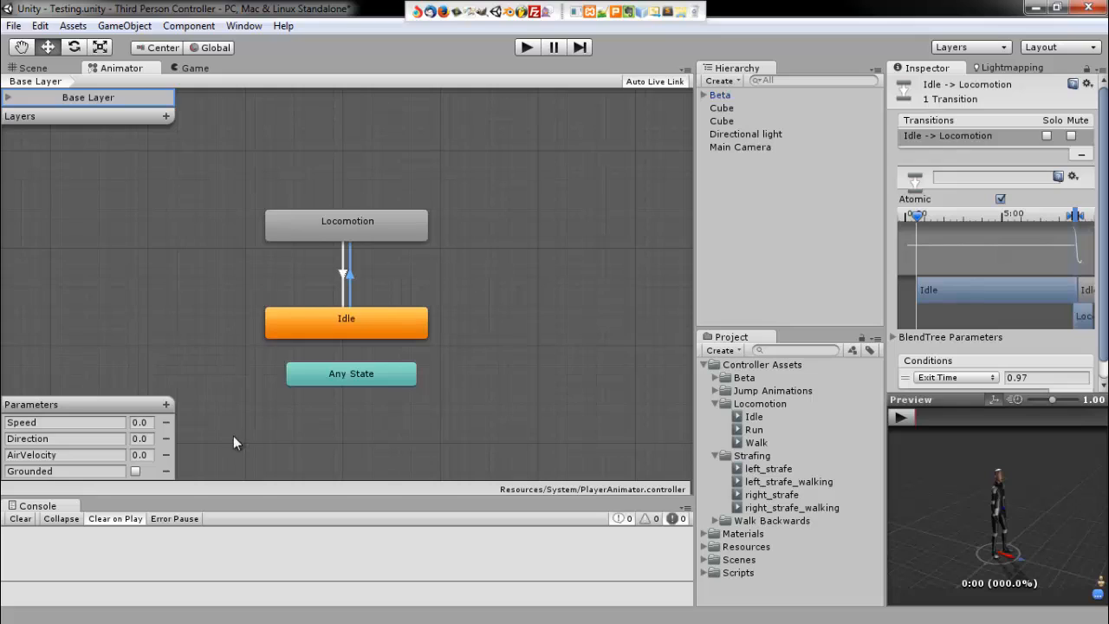
pyautogui.click(45, 423)
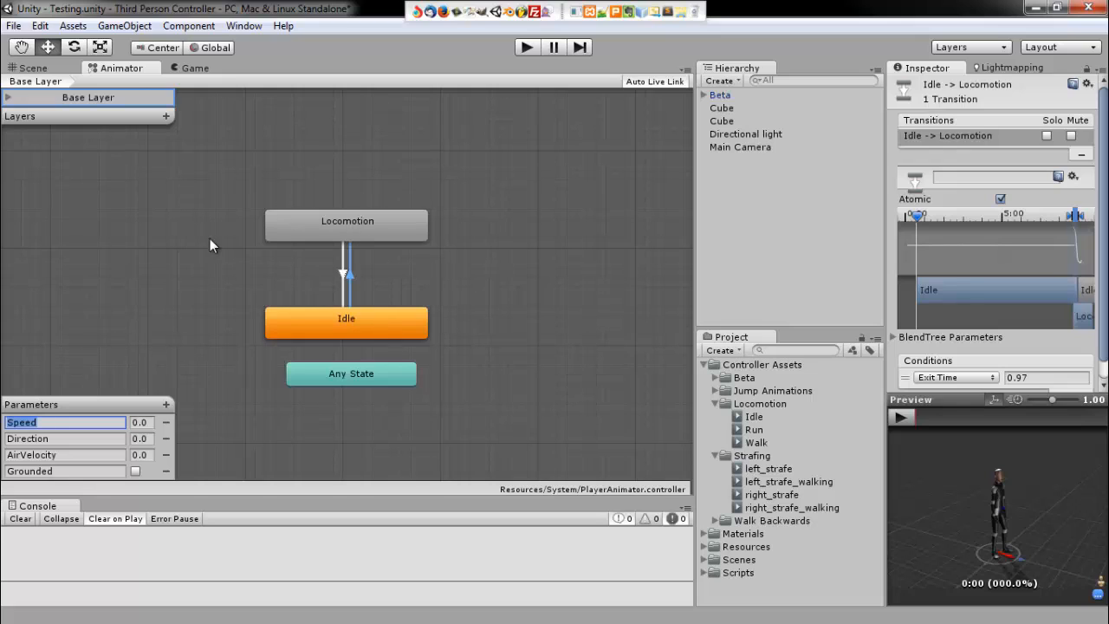
pyautogui.click(962, 379)
pyautogui.click(1001, 392)
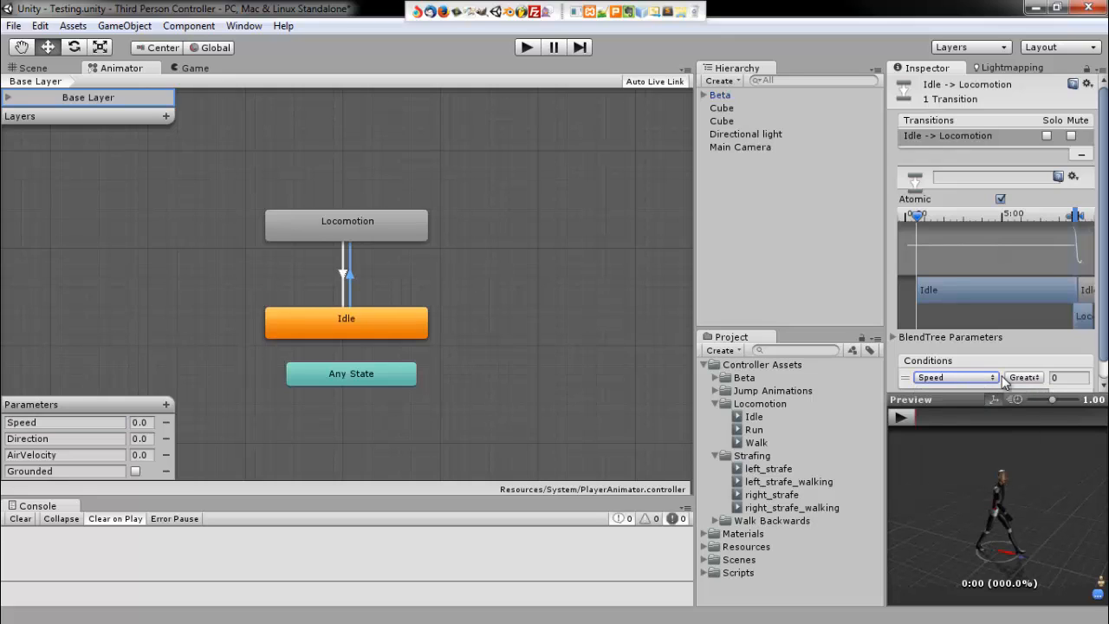
pyautogui.click(1062, 379)
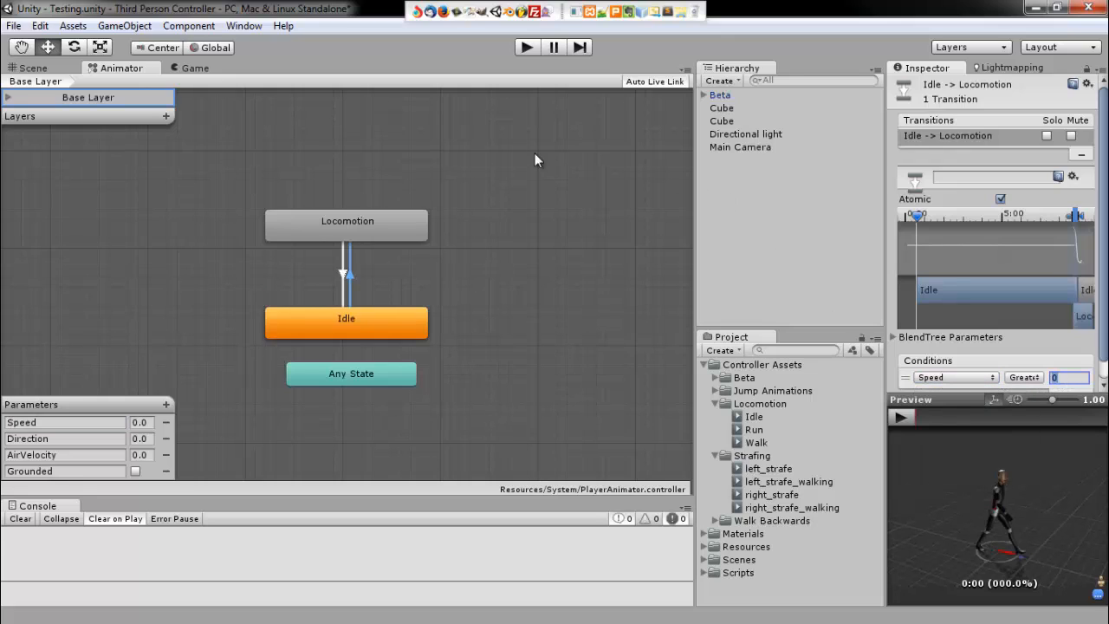
pyautogui.write('0.3')
# - Set the Locomotion to Idle transition's condition to Speed less than 0.3
pyautogui.click(343, 276)
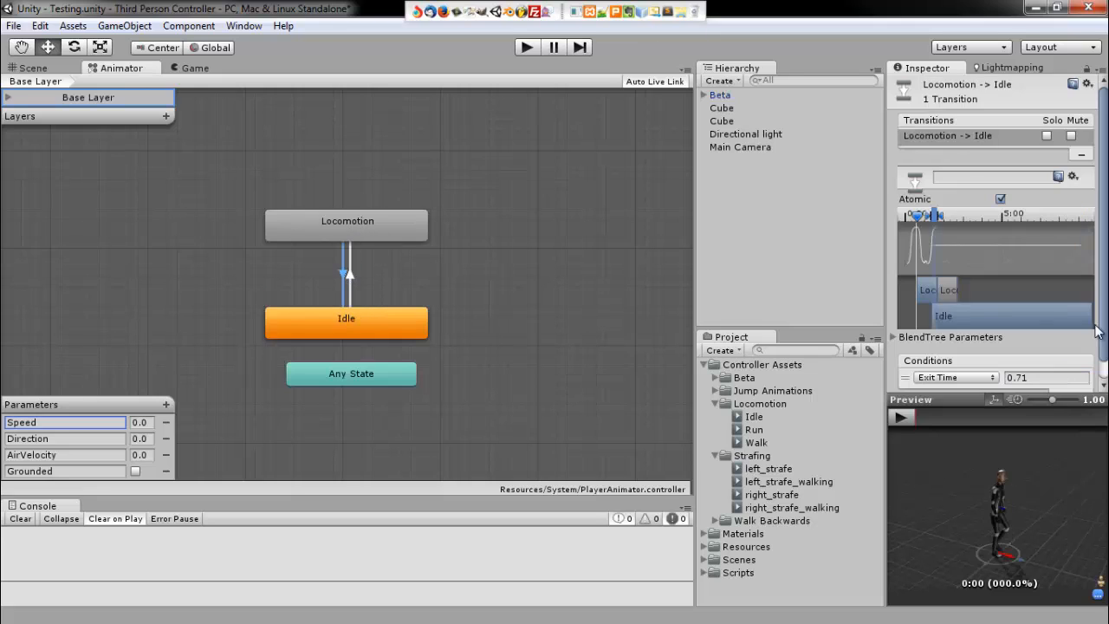
pyautogui.click(985, 381)
pyautogui.click(980, 396)
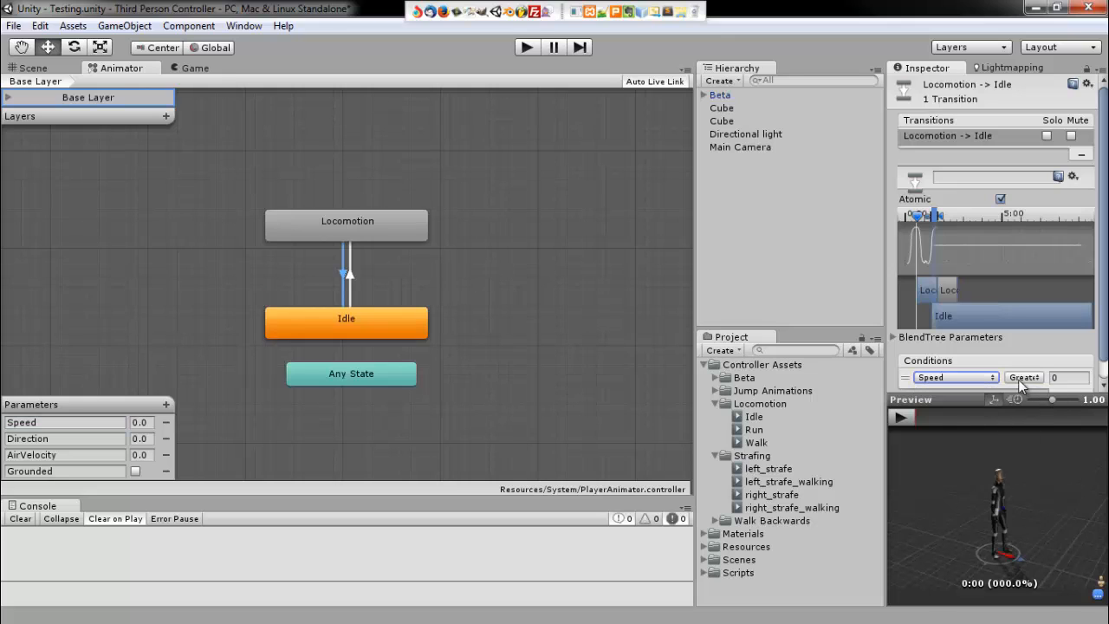
pyautogui.click(1022, 378)
pyautogui.click(1040, 415)
pyautogui.click(1074, 377)
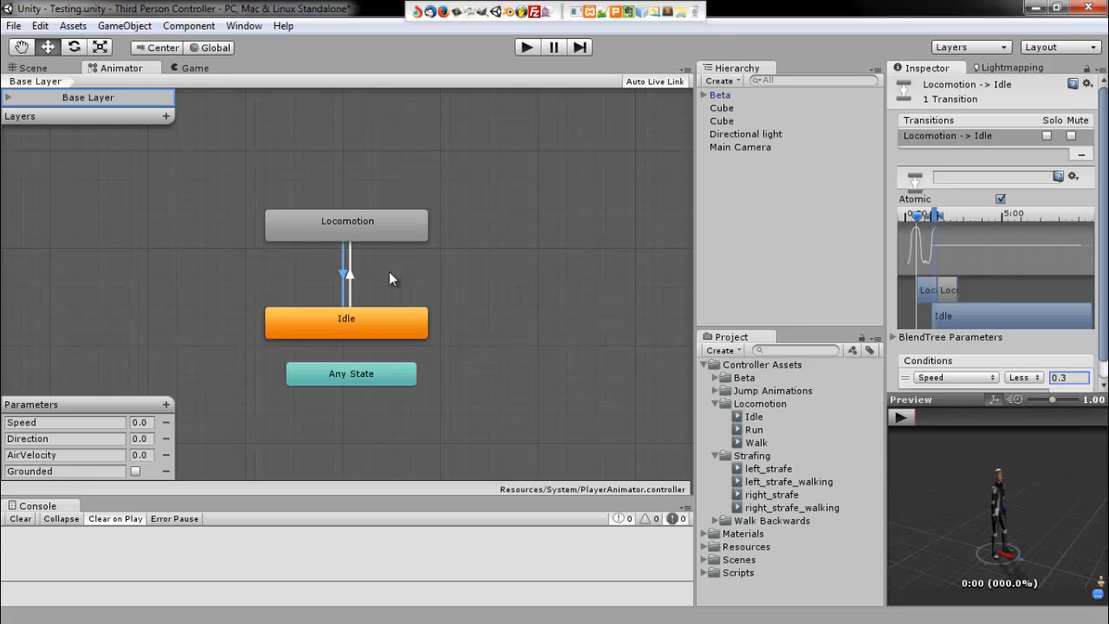
# - Play the Locomotion blend tree's animation preview while raising Speed to 1 and trying the Direction value
pyautogui.doubleClick(357, 223)
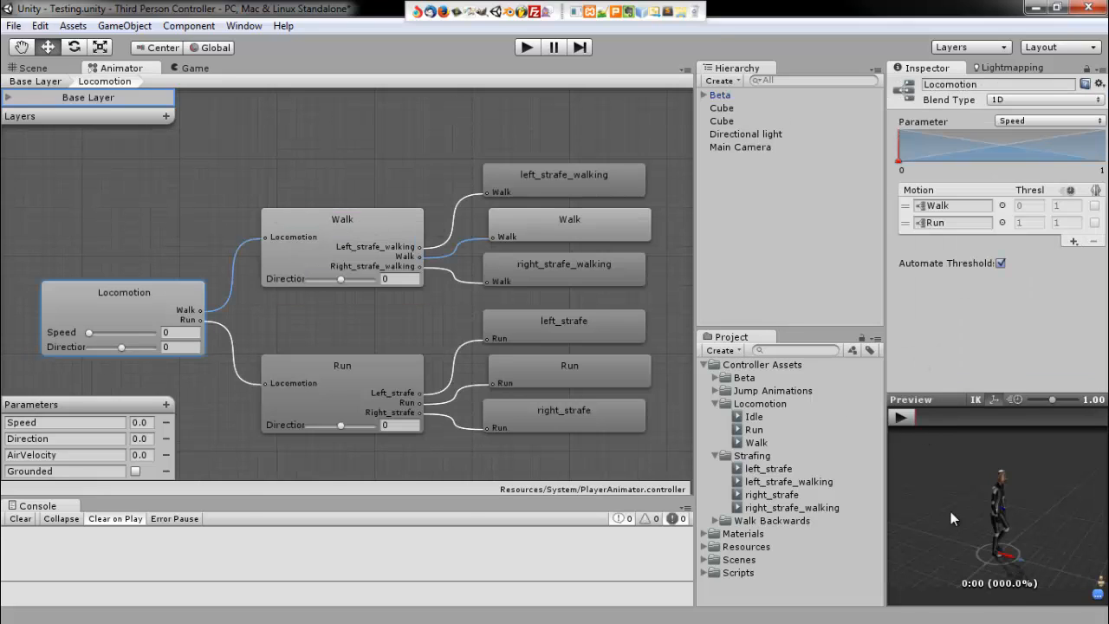
pyautogui.click(899, 419)
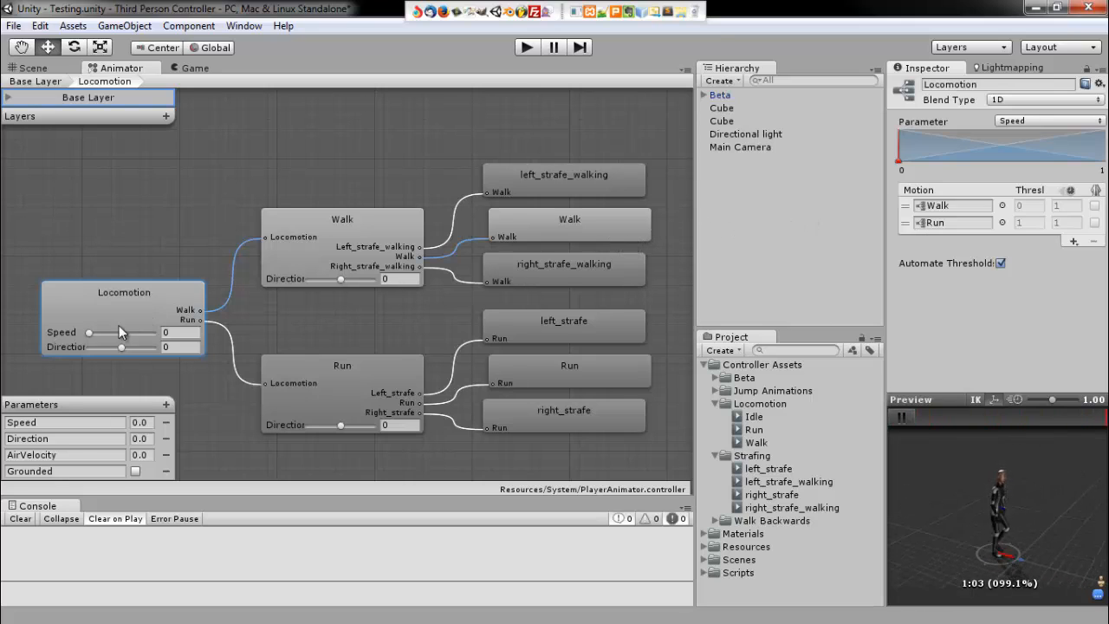
pyautogui.moveTo(90, 330)
pyautogui.mouseDown()
pyautogui.moveTo(155, 334)
pyautogui.moveTo(60, 326)
pyautogui.moveTo(154, 338)
pyautogui.moveTo(86, 349)
pyautogui.moveTo(121, 349)
pyautogui.mouseUp()
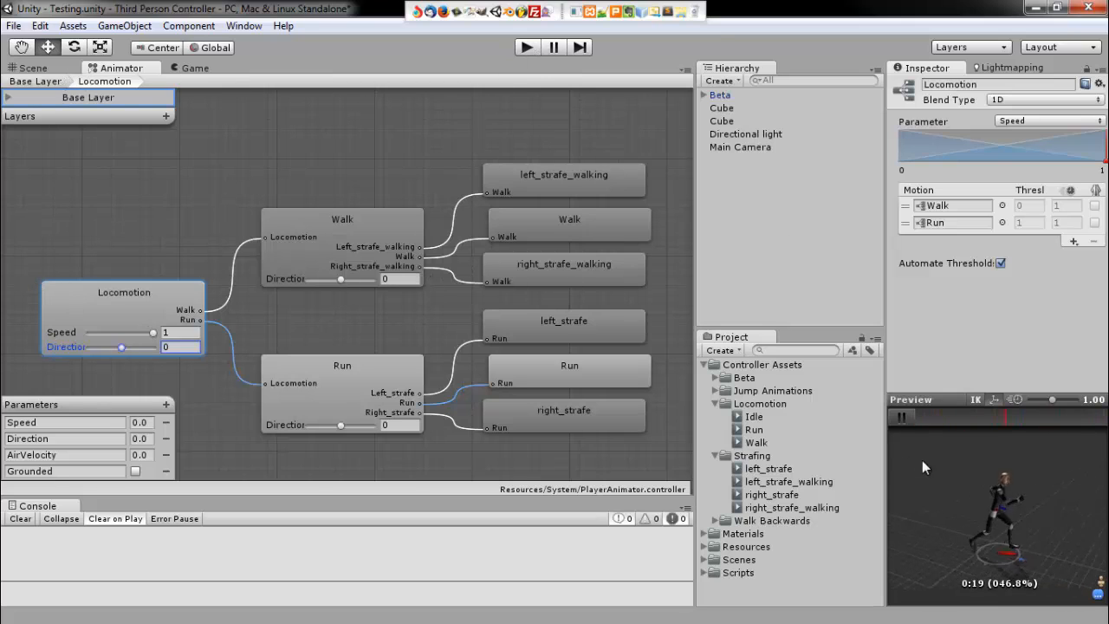
pyautogui.click(899, 419)
# - In the Base Layer, move Any State away from the other states and create a new blend tree state below Idle
pyautogui.click(36, 81)
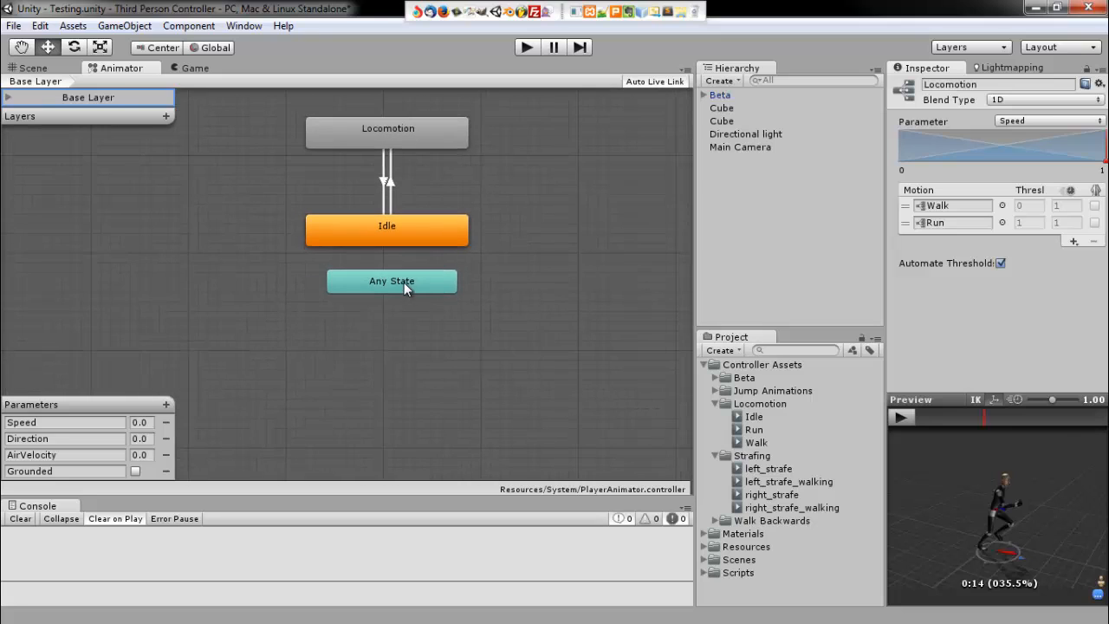
pyautogui.moveTo(404, 282); pyautogui.dragTo(17, 309)
pyautogui.rightClick(314, 279)
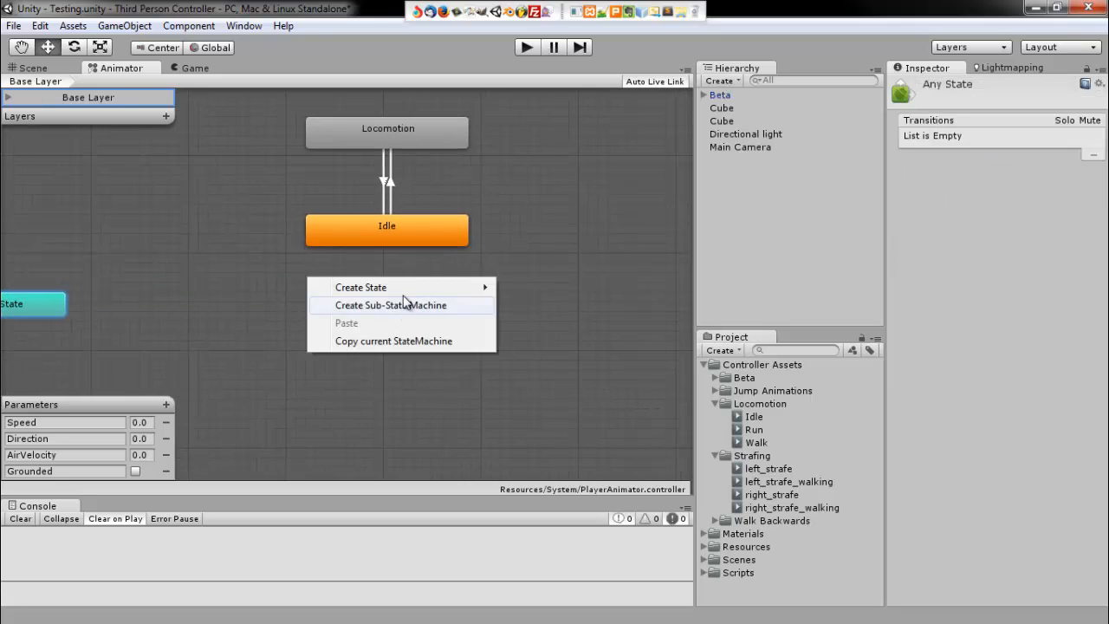
pyautogui.moveTo(409, 288)
pyautogui.click(555, 327)
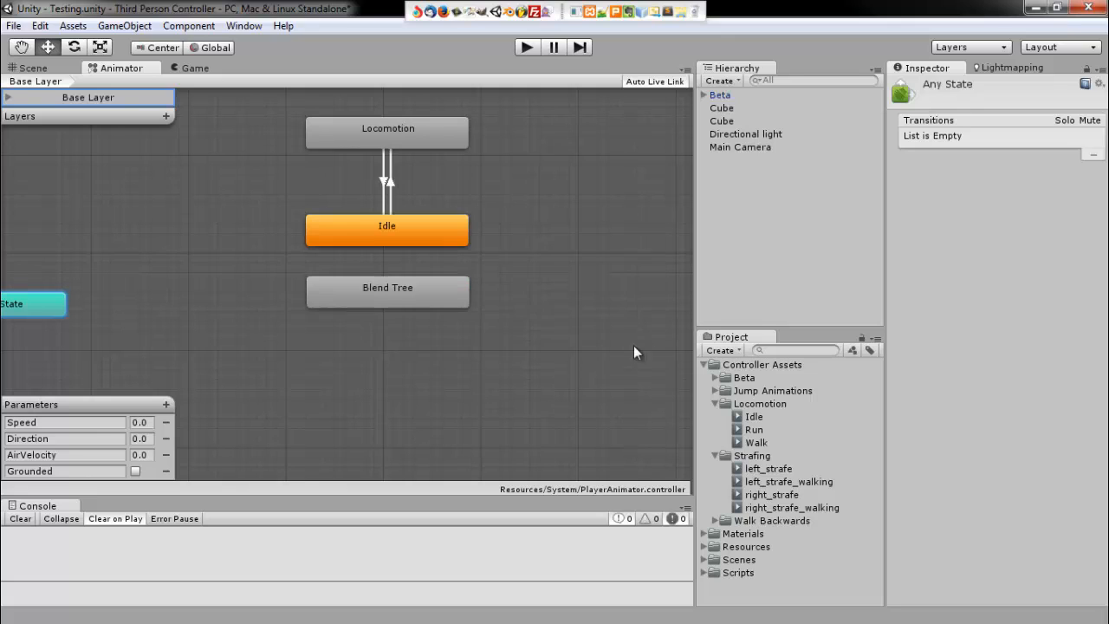
pyautogui.moveTo(374, 297); pyautogui.dragTo(377, 329)
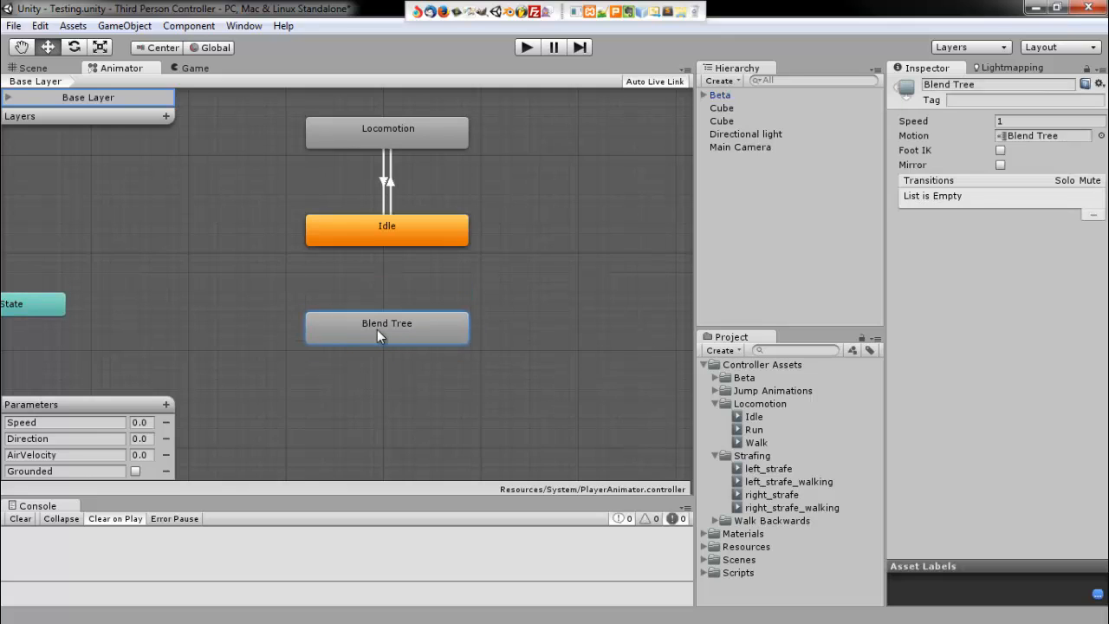
# - Rename the new blend tree state to Locomotion_Backwards
pyautogui.click(984, 84)
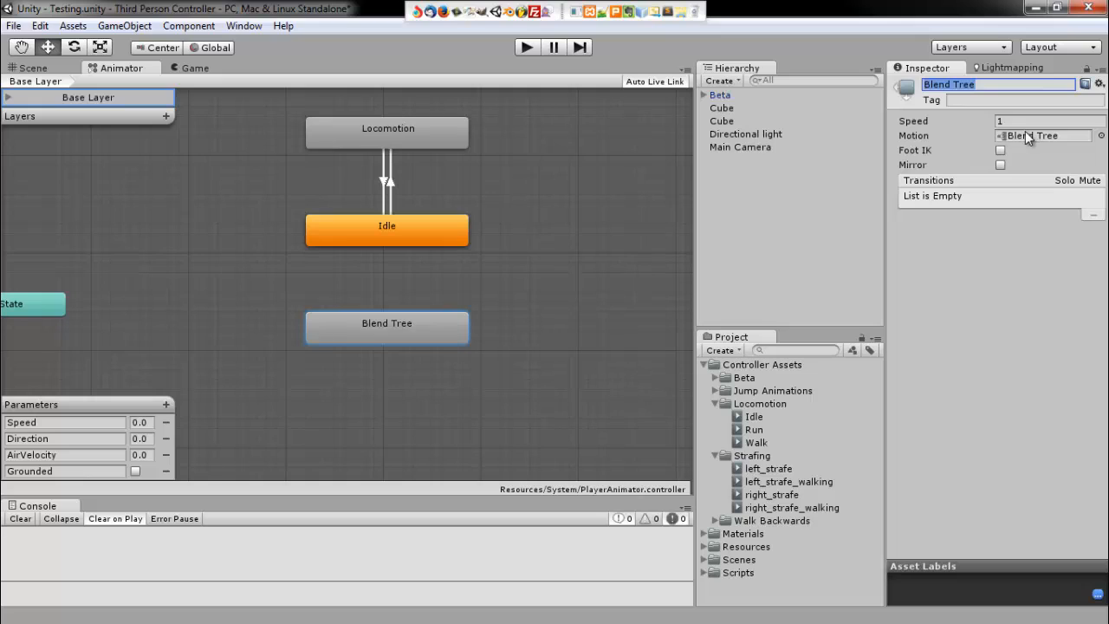
pyautogui.write('Locomotion_Back')
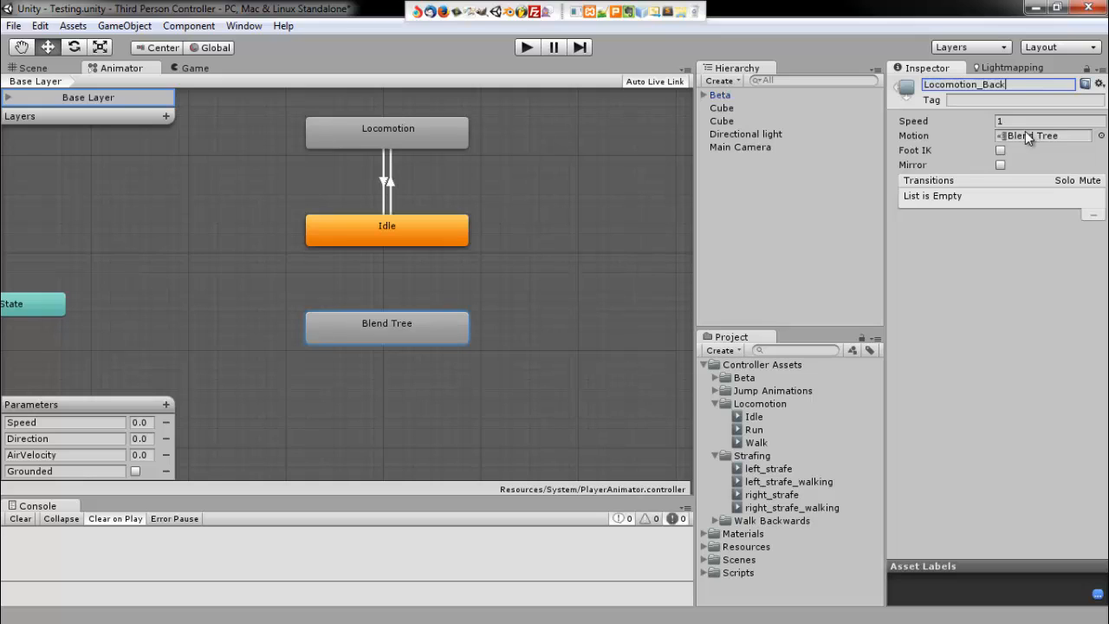
pyautogui.write('wards')
pyautogui.press('Return')
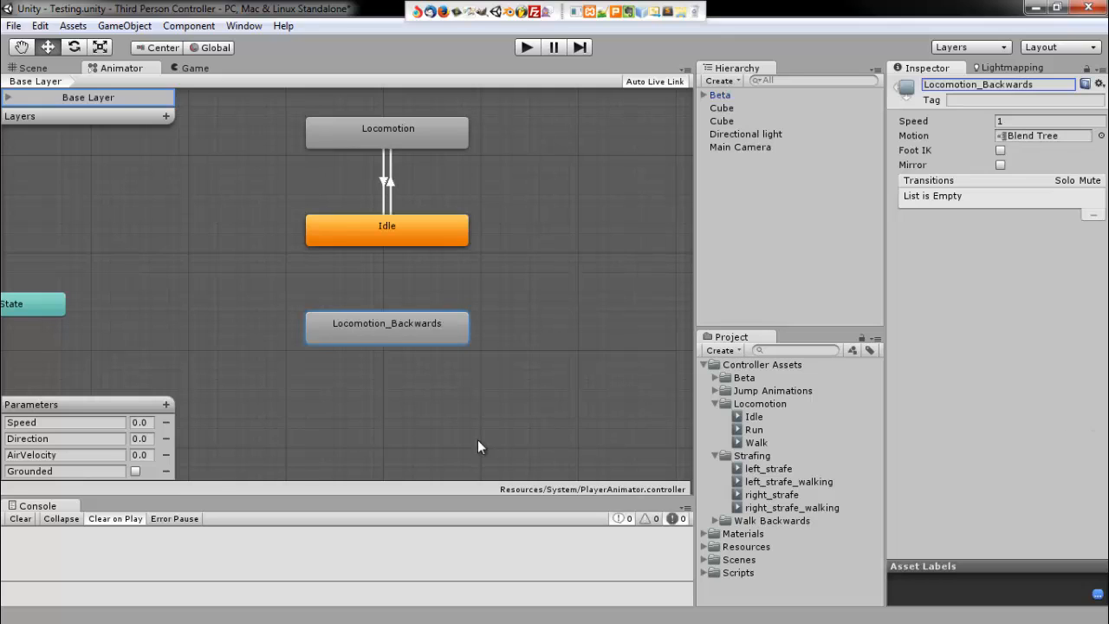
# - Copy the state's name Locomotion_Backwards and apply it to the blend tree inside that state
pyautogui.doubleClick(364, 321)
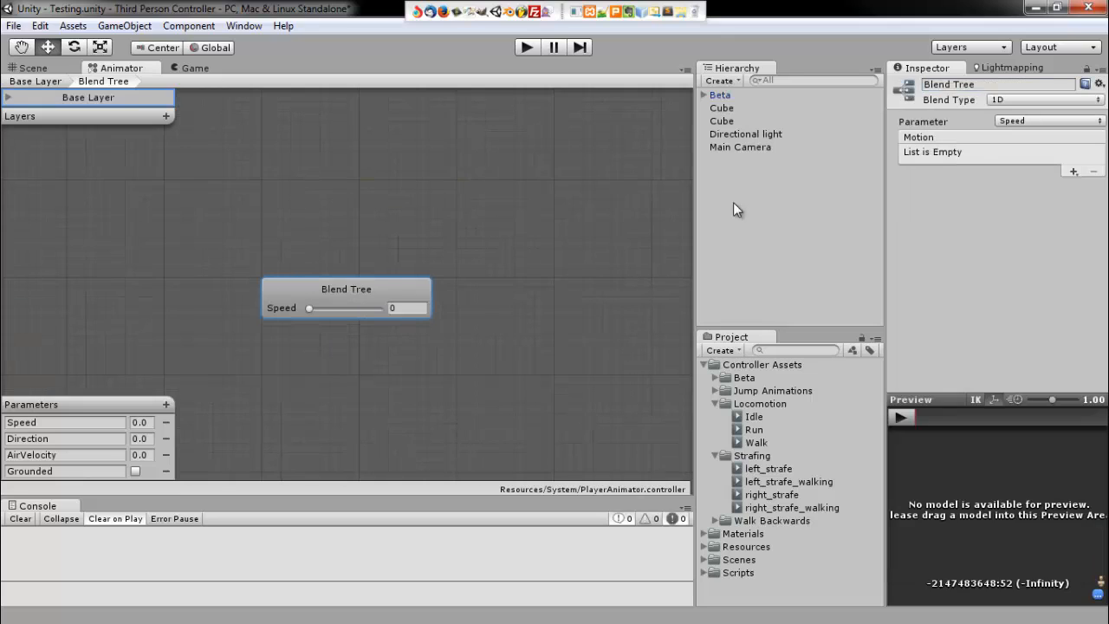
pyautogui.click(35, 81)
pyautogui.click(1023, 84)
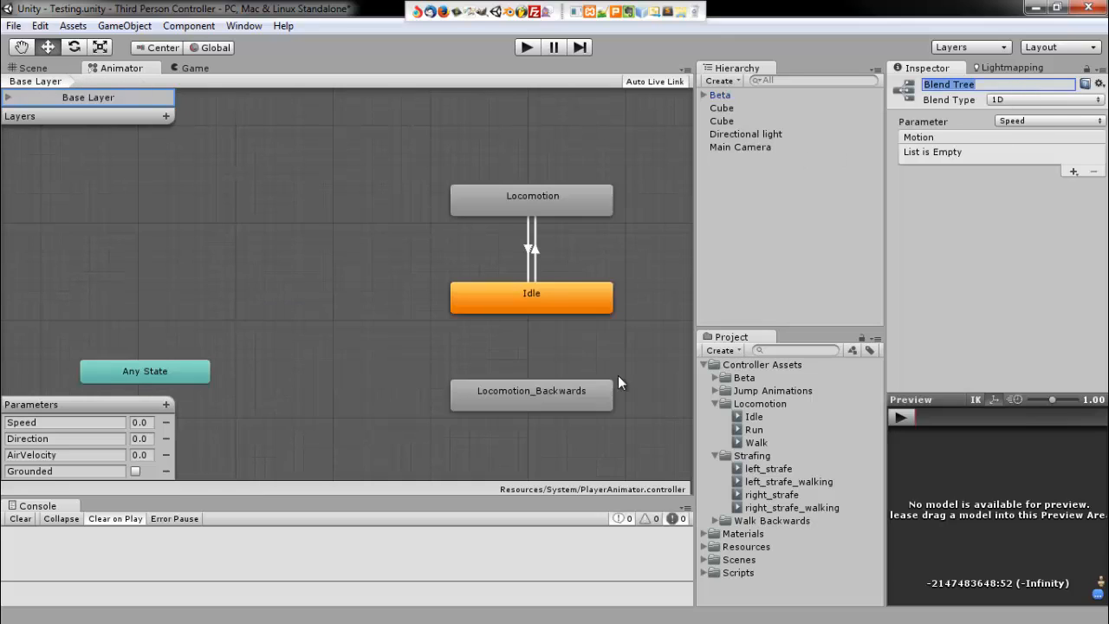
pyautogui.click(502, 394)
pyautogui.click(1051, 84)
pyautogui.hotkey('ctrl', 'c')
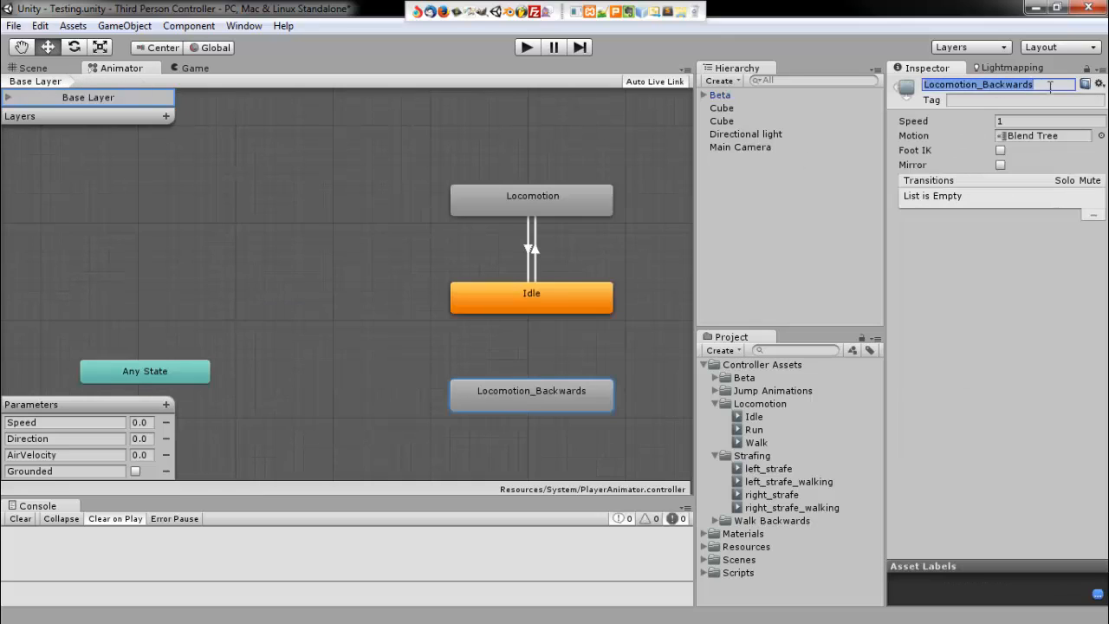
pyautogui.doubleClick(516, 395)
pyautogui.click(1019, 86)
pyautogui.hotkey('ctrl', 'v')
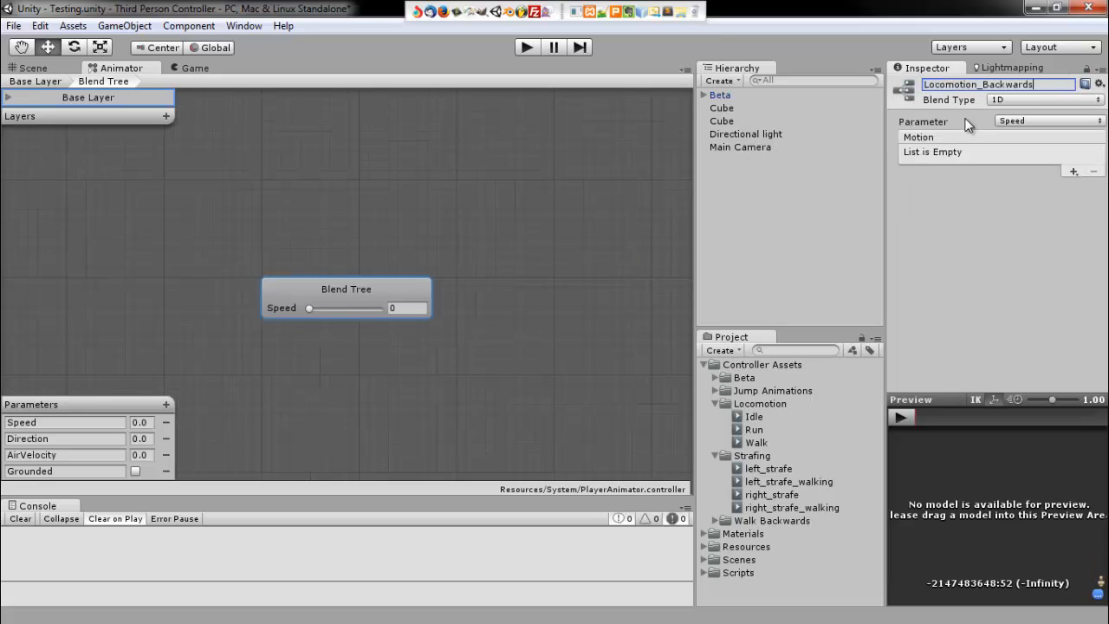
pyautogui.press('Return')
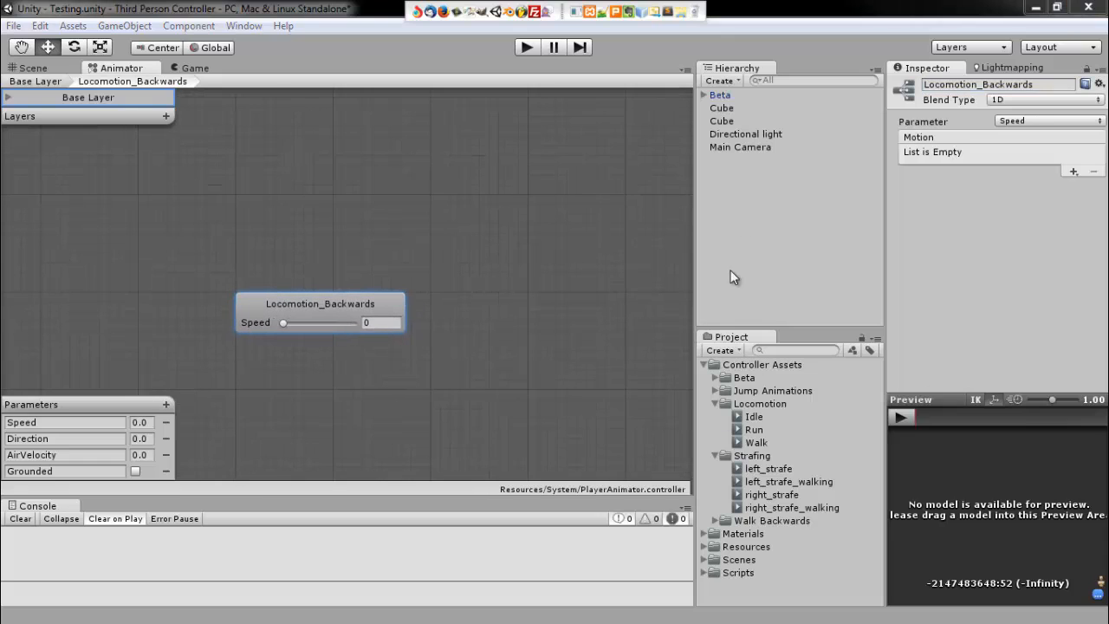
# - Add three empty motion fields to the Locomotion_Backwards blend tree
pyautogui.click(1071, 173)
pyautogui.click(1050, 185)
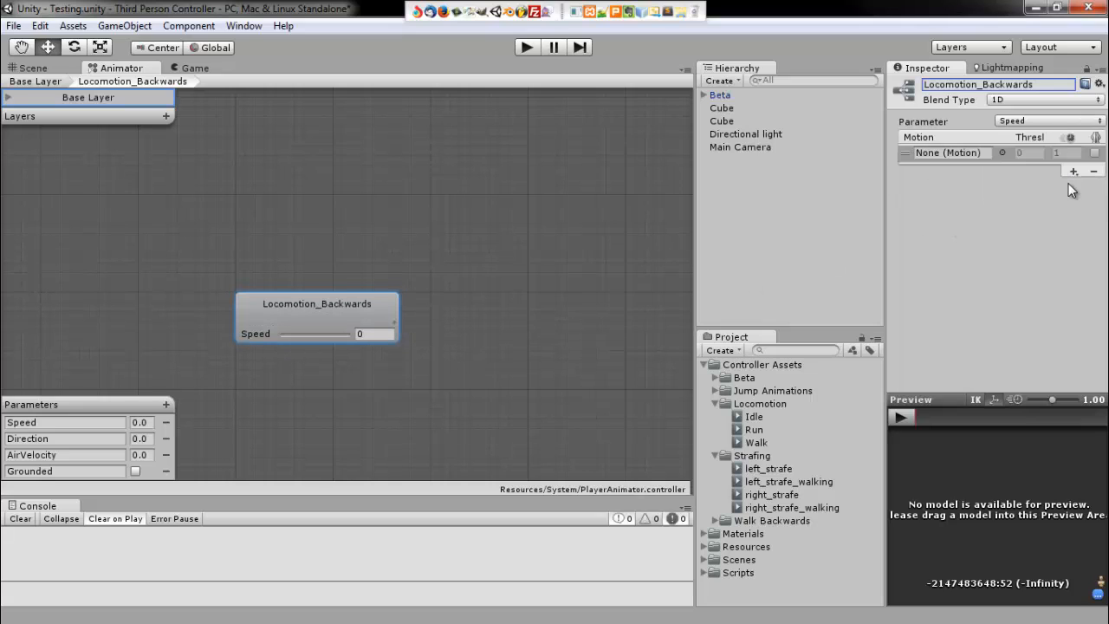
pyautogui.click(1073, 173)
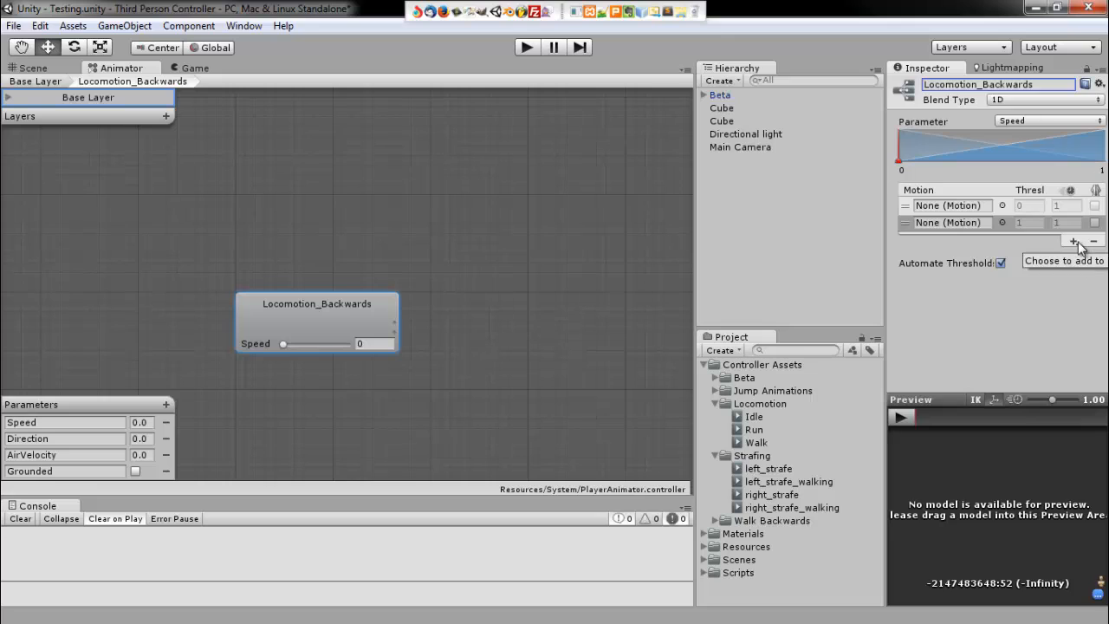
pyautogui.click(1074, 241)
pyautogui.click(1033, 253)
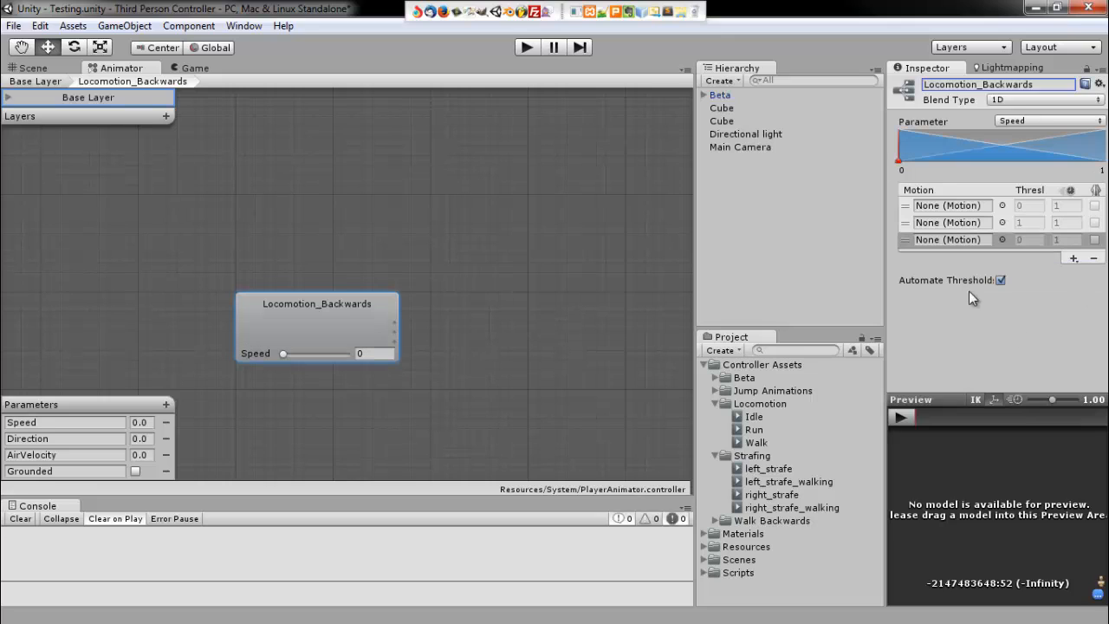
# - Assign StrafeBackLeft, WalkBackwards and StrafeBackRight, in that order, to the three motion fields of the Locomotion_Backwards blend tree
pyautogui.click(714, 403)
pyautogui.click(714, 417)
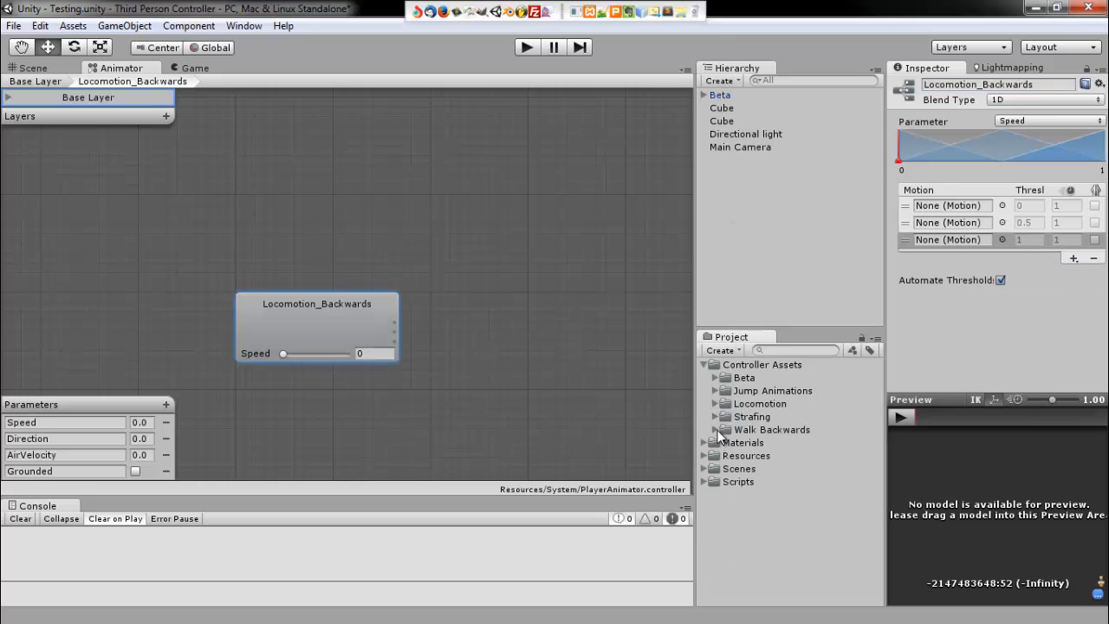
pyautogui.click(716, 430)
pyautogui.moveTo(781, 468); pyautogui.dragTo(937, 221)
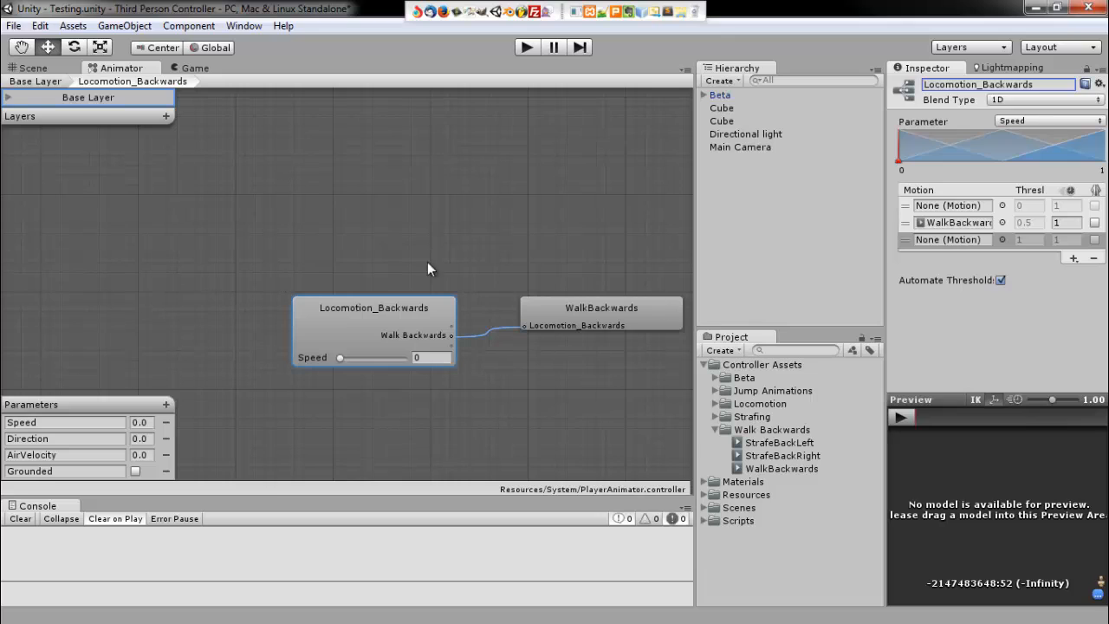
pyautogui.moveTo(552, 233); pyautogui.dragTo(466, 211, button='middle')
pyautogui.moveTo(788, 441); pyautogui.dragTo(949, 208)
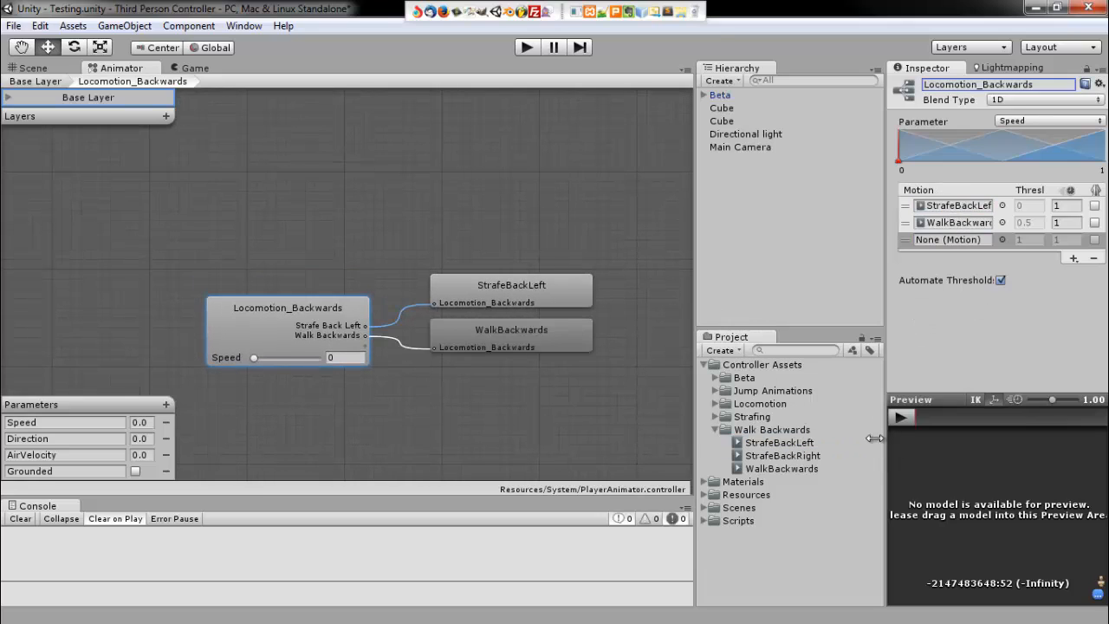
pyautogui.moveTo(772, 468); pyautogui.dragTo(947, 240)
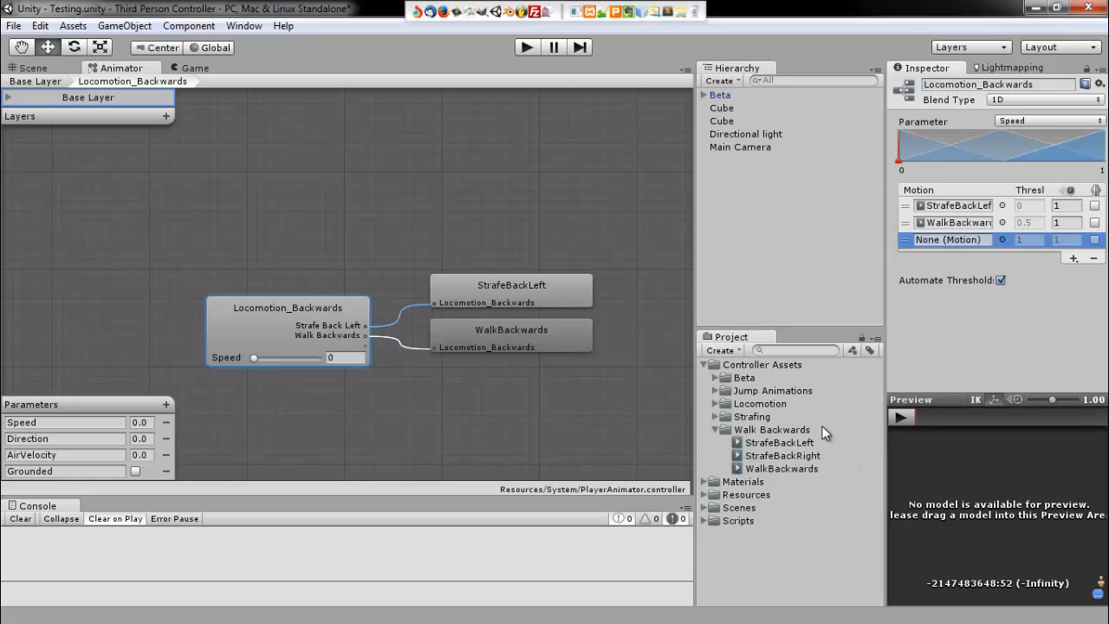
pyautogui.moveTo(771, 444); pyautogui.dragTo(943, 241)
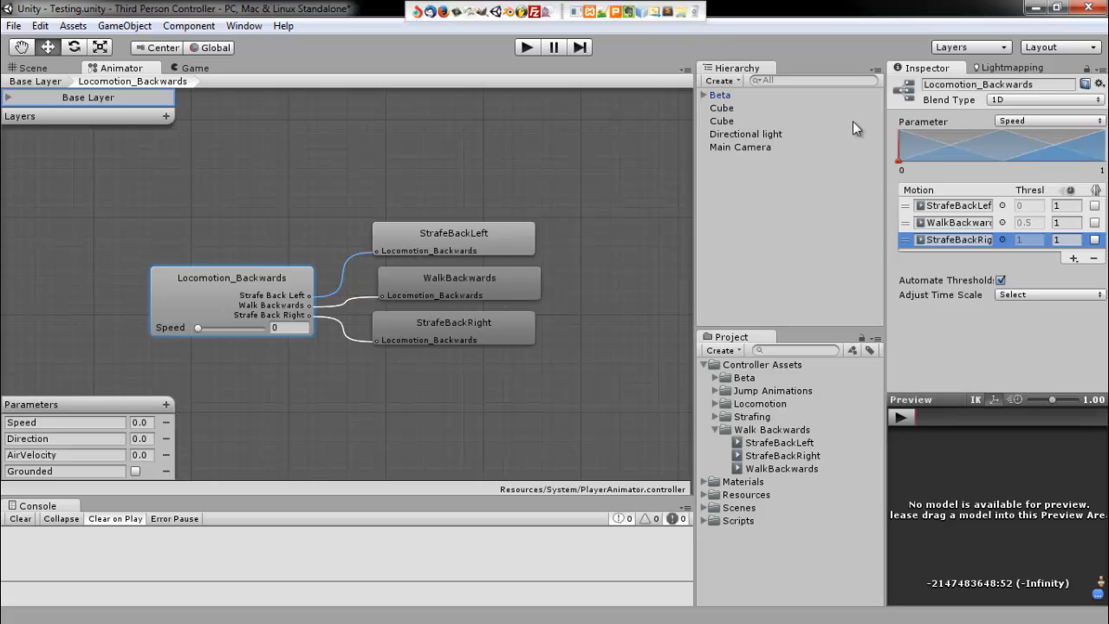
# - Use the Beta model for the blend tree preview and play the animation
pyautogui.moveTo(719, 98); pyautogui.dragTo(972, 377)
pyautogui.moveTo(971, 497); pyautogui.dragTo(972, 501)
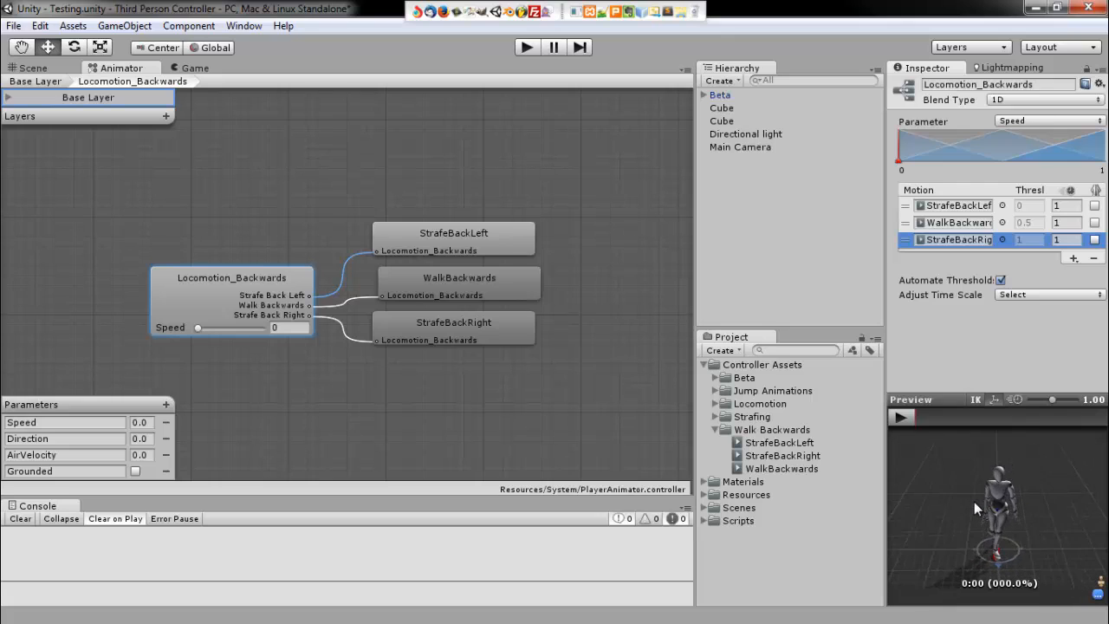
pyautogui.click(902, 417)
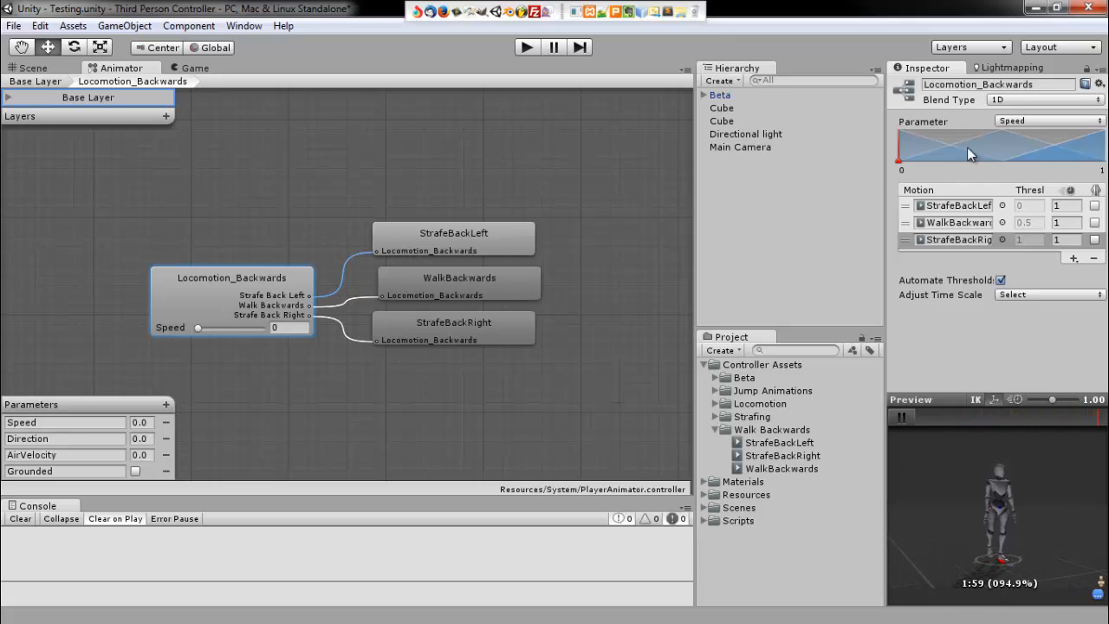
# - Set the Locomotion_Backwards blend parameter to Direction and preview the blend with Direction at 0.48
pyautogui.click(1031, 123)
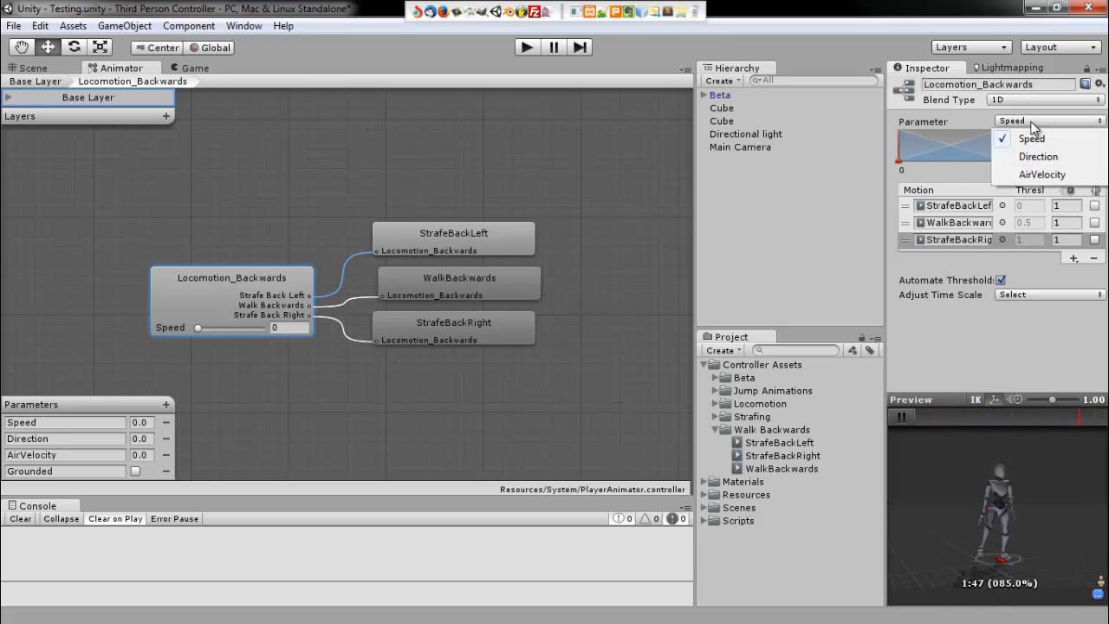
pyautogui.click(1042, 157)
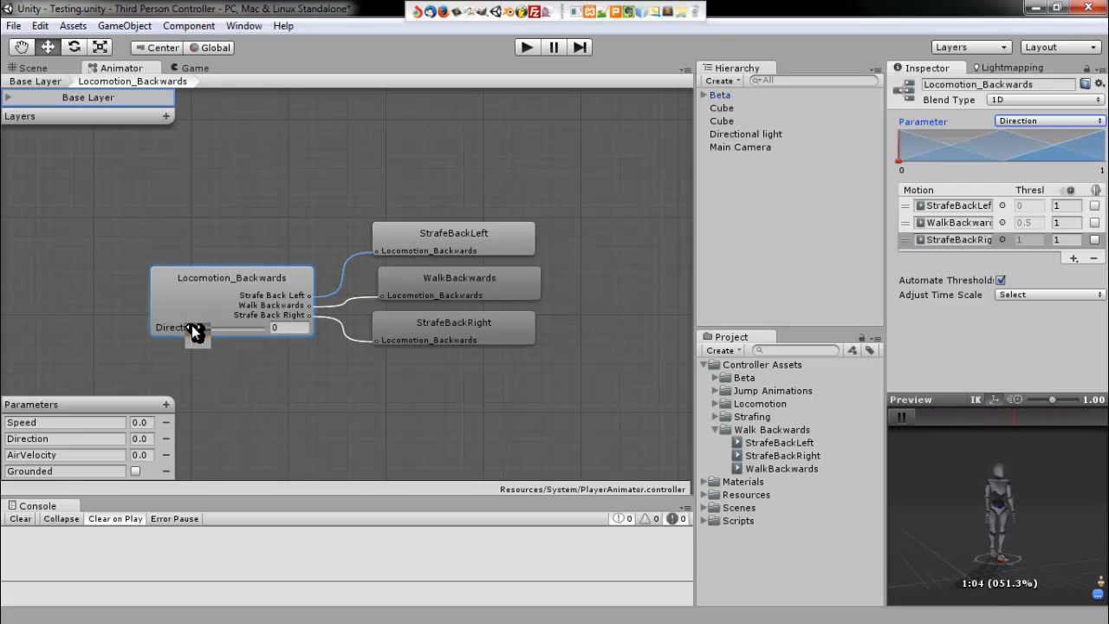
pyautogui.moveTo(195, 328)
pyautogui.mouseDown()
pyautogui.moveTo(264, 326)
pyautogui.moveTo(182, 334)
pyautogui.moveTo(249, 332)
pyautogui.moveTo(230, 334)
pyautogui.mouseUp()
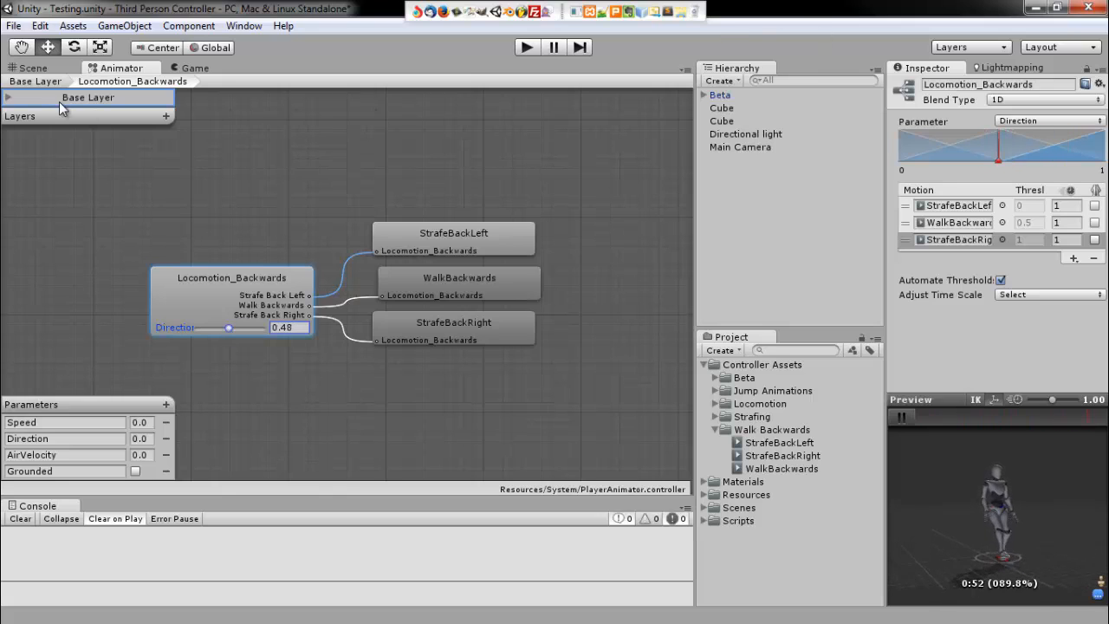
# - Stop the preview and, in the Base Layer, create transitions in both directions between Idle and Locomotion_Backwards
pyautogui.click(24, 82)
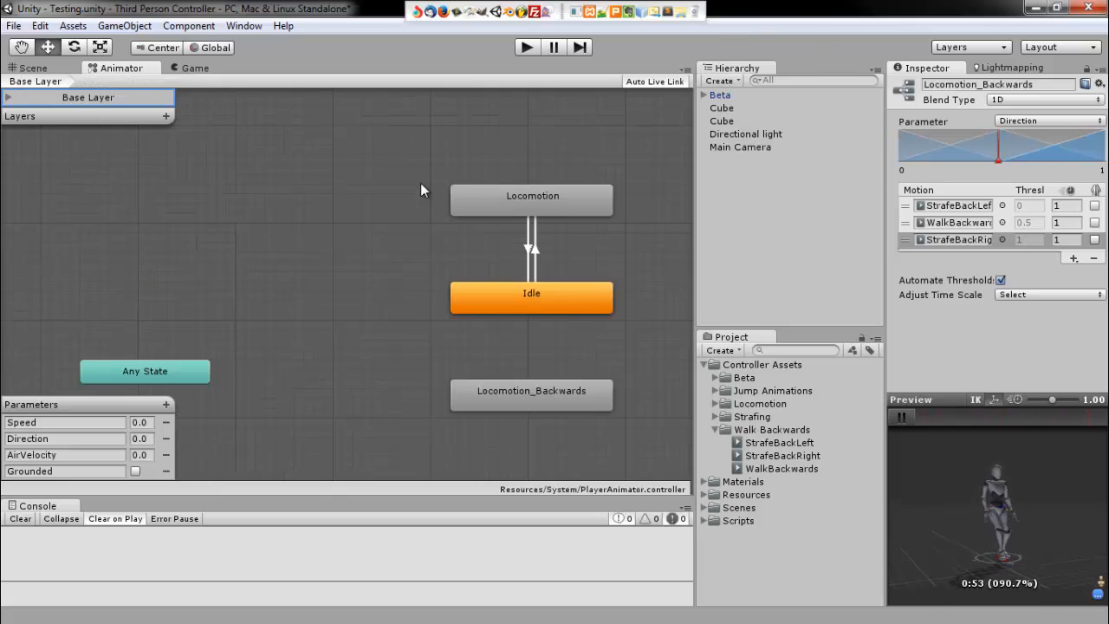
pyautogui.click(899, 419)
pyautogui.moveTo(255, 260); pyautogui.dragTo(275, 306, button='middle')
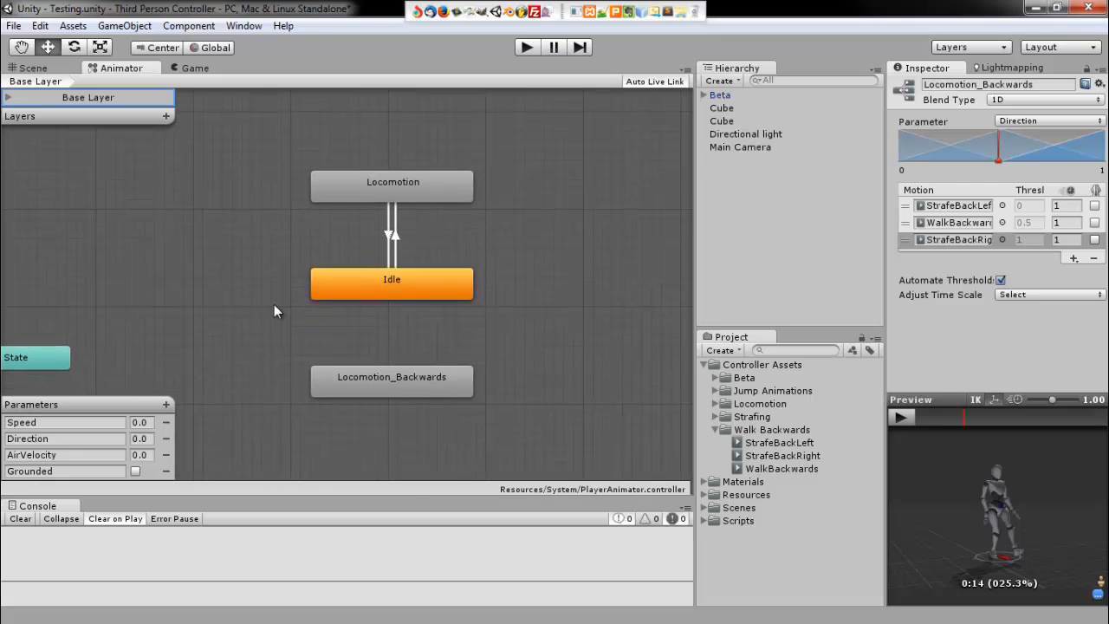
pyautogui.rightClick(388, 288)
pyautogui.click(421, 297)
pyautogui.click(417, 392)
pyautogui.rightClick(411, 381)
pyautogui.click(429, 392)
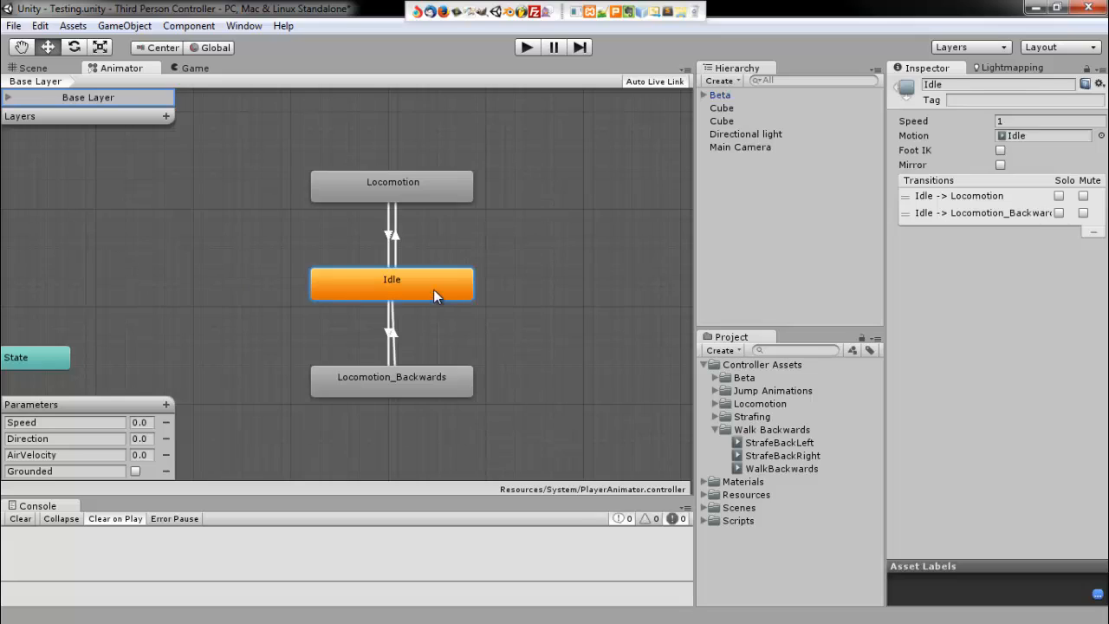
pyautogui.click(433, 290)
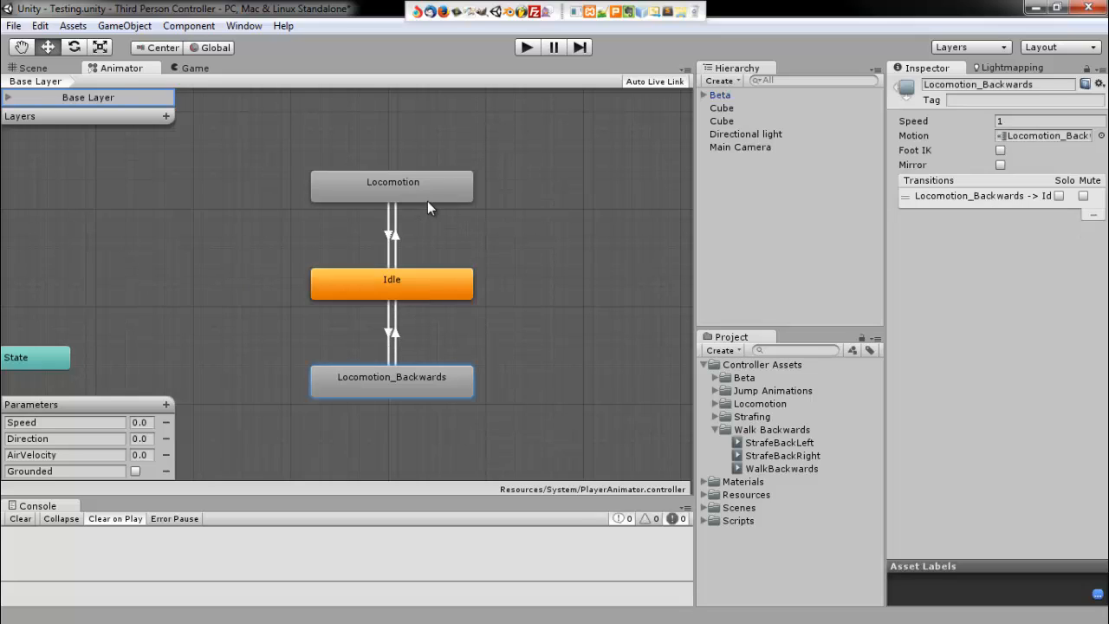
# - Set the condition of the Idle to Locomotion_Backwards transition to Speed Less than -0.3
pyautogui.click(390, 331)
pyautogui.click(962, 380)
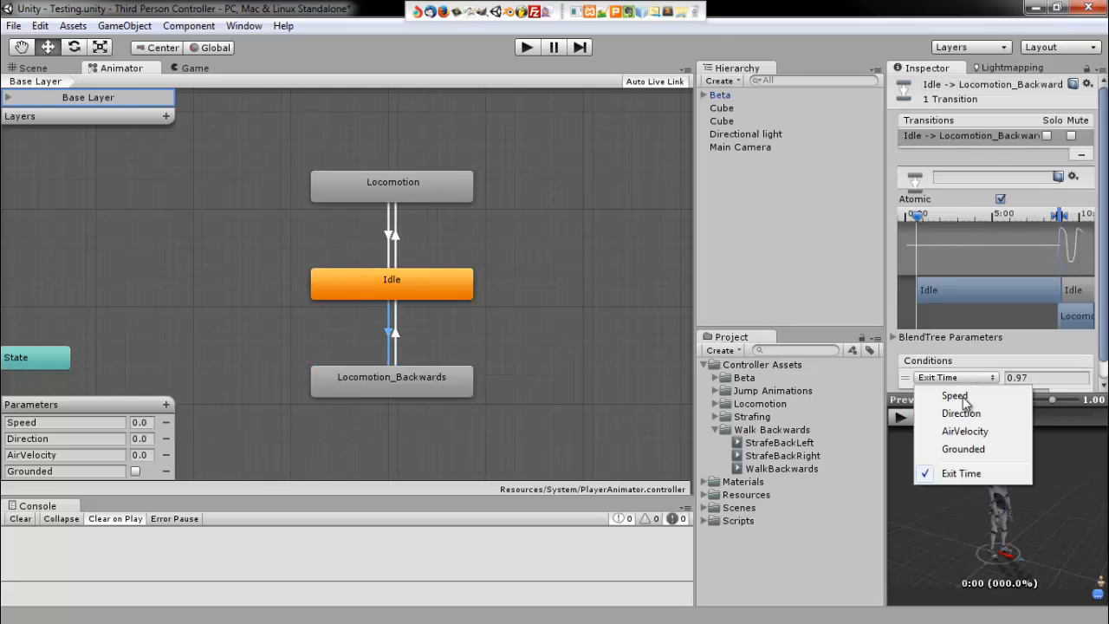
pyautogui.click(955, 396)
pyautogui.click(1024, 378)
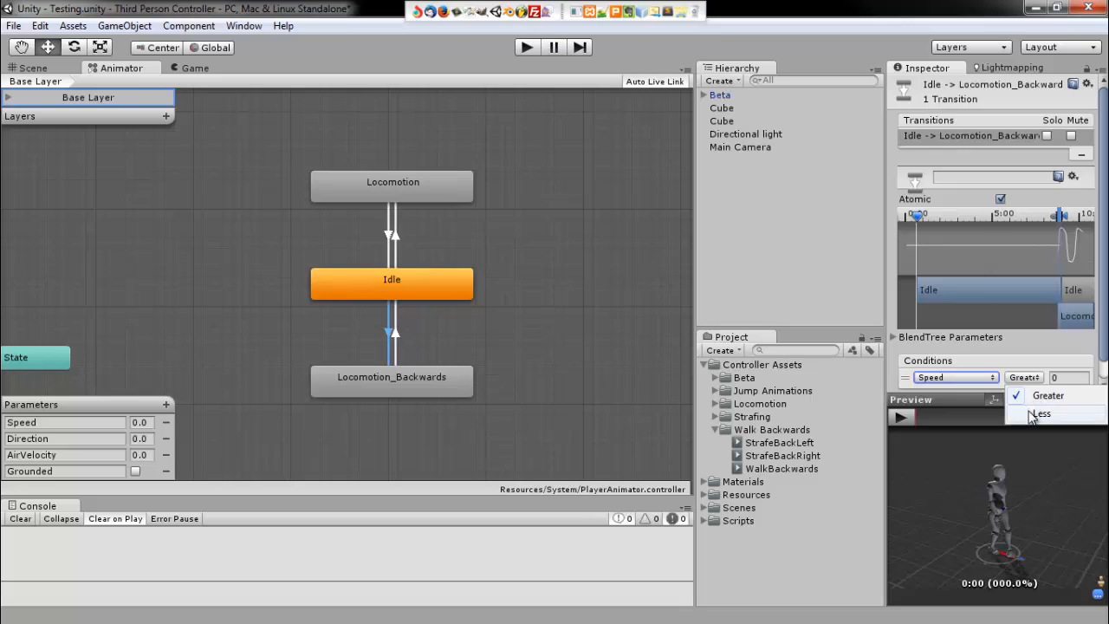
pyautogui.click(1036, 414)
pyautogui.press('Tab')
pyautogui.write('-0.')
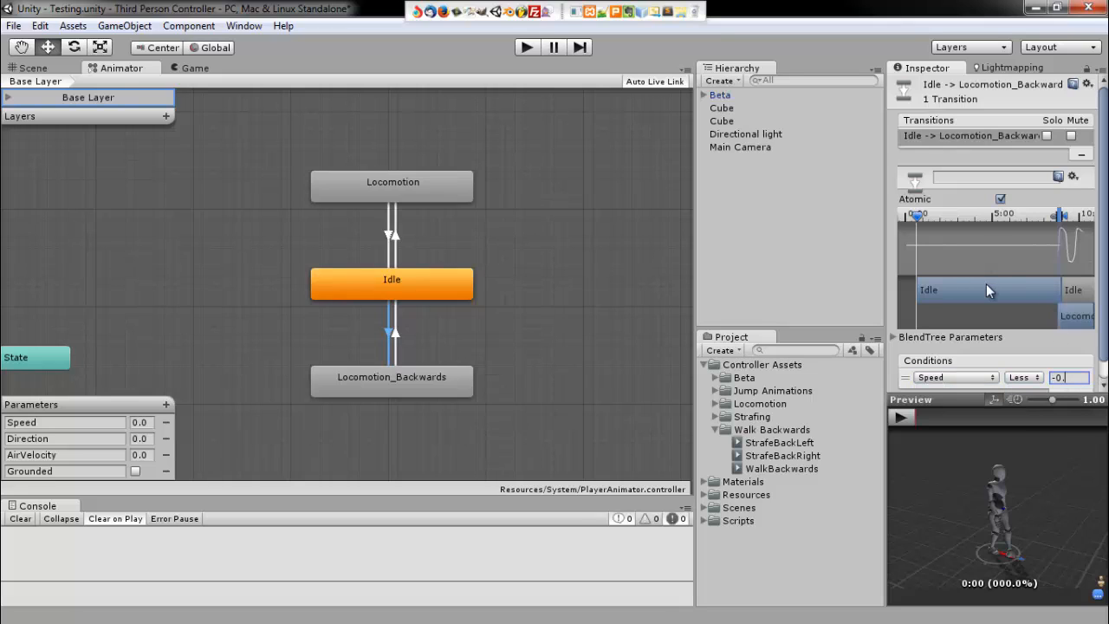
pyautogui.write('1')
pyautogui.press('BackSpace')
pyautogui.write('3')
# - Set the condition of the Locomotion_Backwards to Idle transition to Speed Greater than -0.3
pyautogui.click(395, 334)
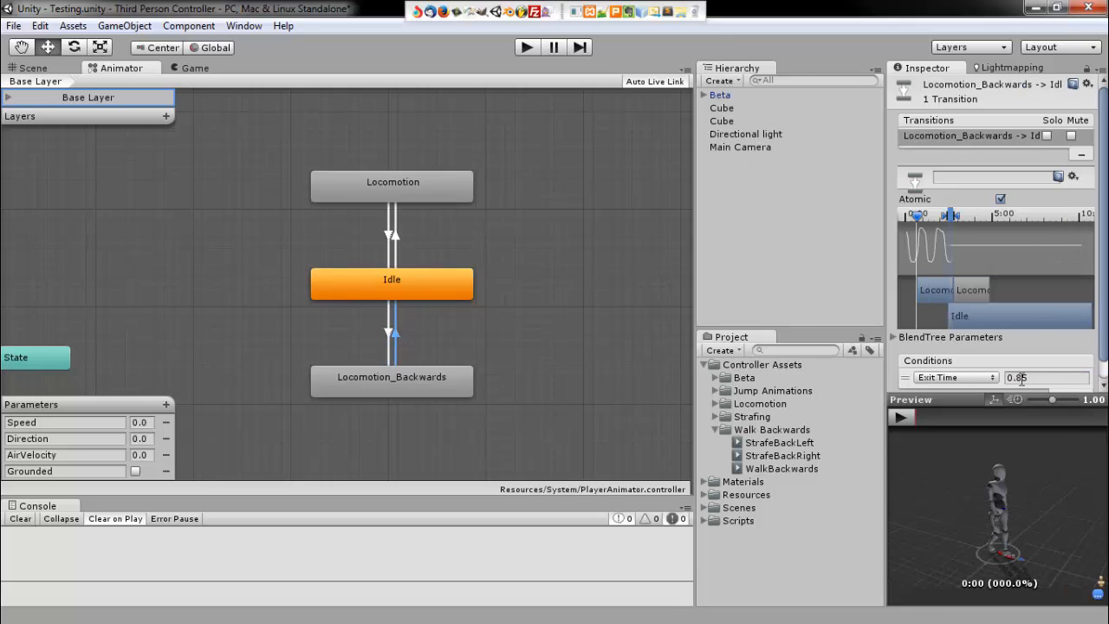
pyautogui.click(988, 379)
pyautogui.click(973, 395)
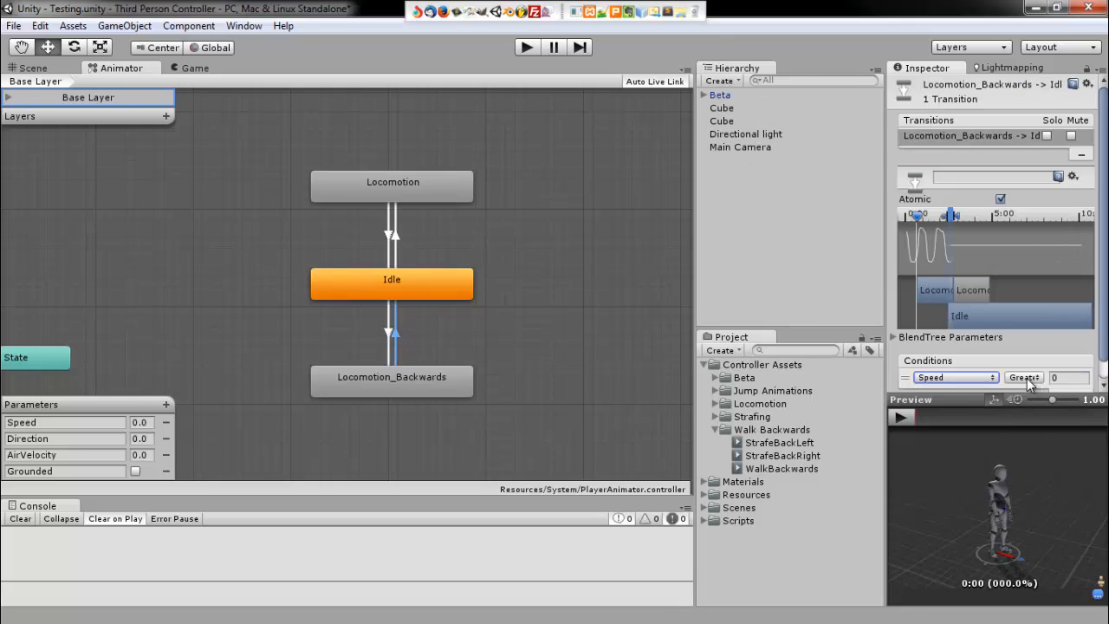
pyautogui.click(1063, 379)
pyautogui.write('-')
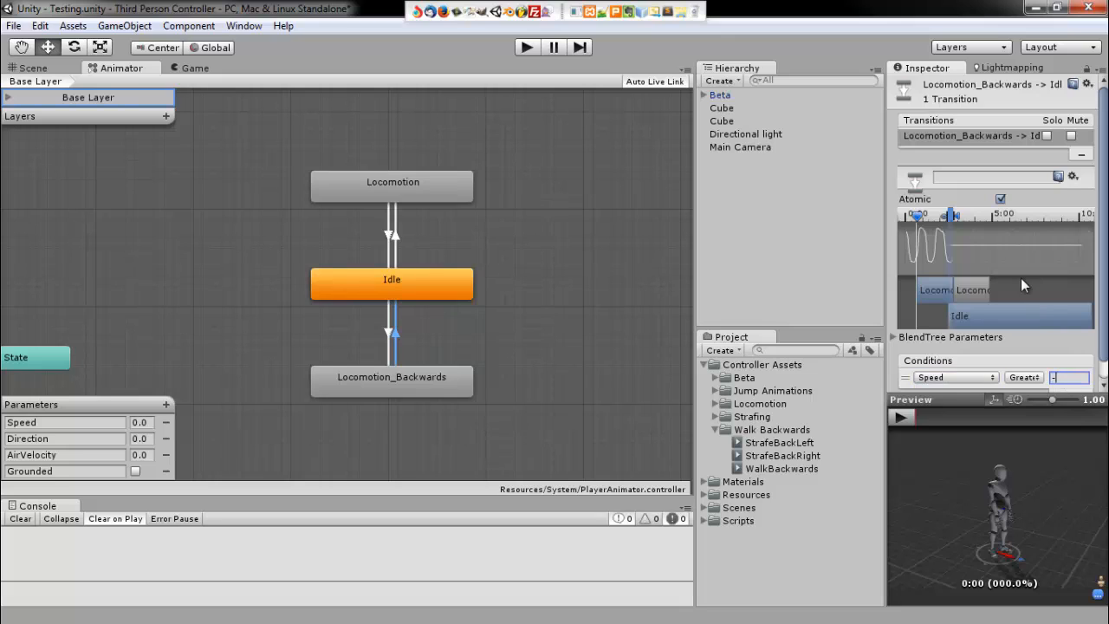
pyautogui.write('0.3')
# - Review the Walk and Run branches inside the Locomotion blend tree, and return to the Base Layer
pyautogui.moveTo(142, 218); pyautogui.dragTo(132, 243, button='middle')
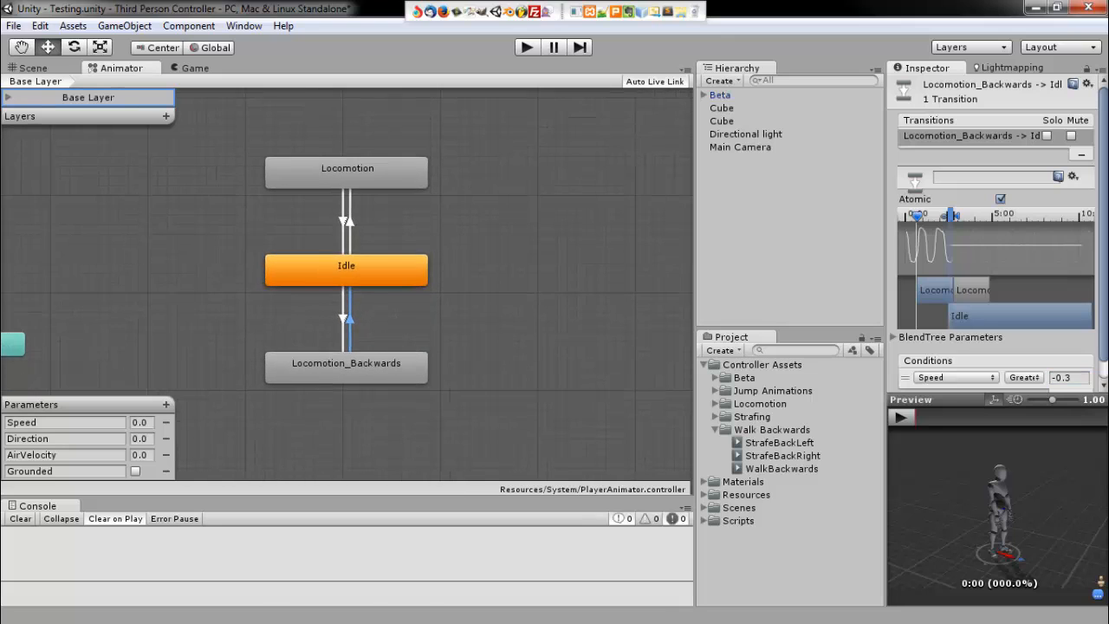
pyautogui.click(200, 231)
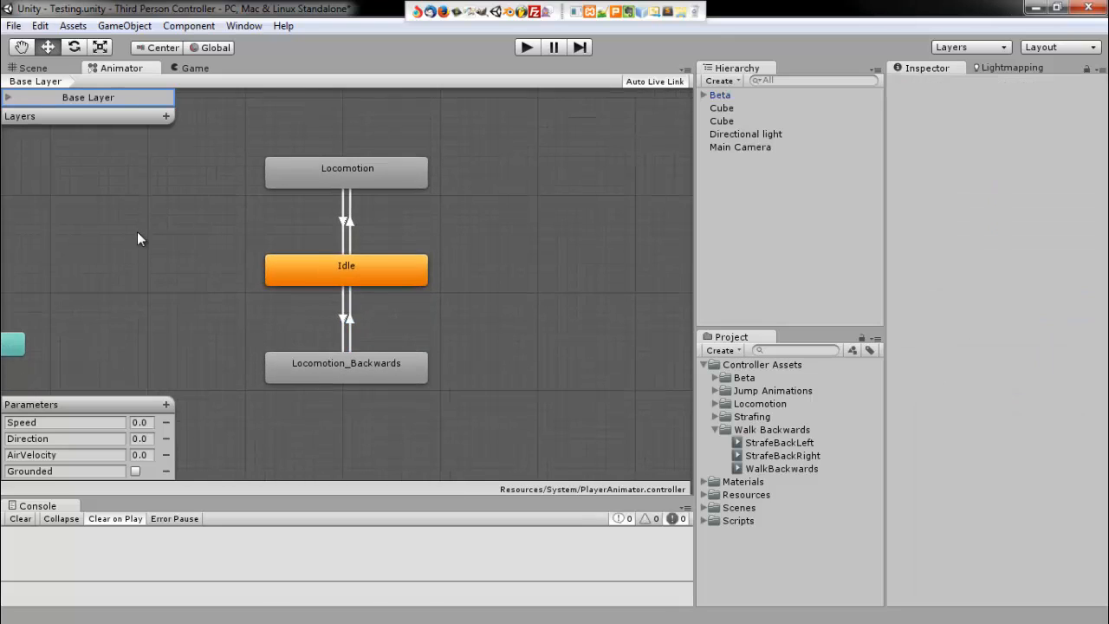
pyautogui.moveTo(137, 232); pyautogui.dragTo(192, 260, button='middle')
pyautogui.doubleClick(403, 186)
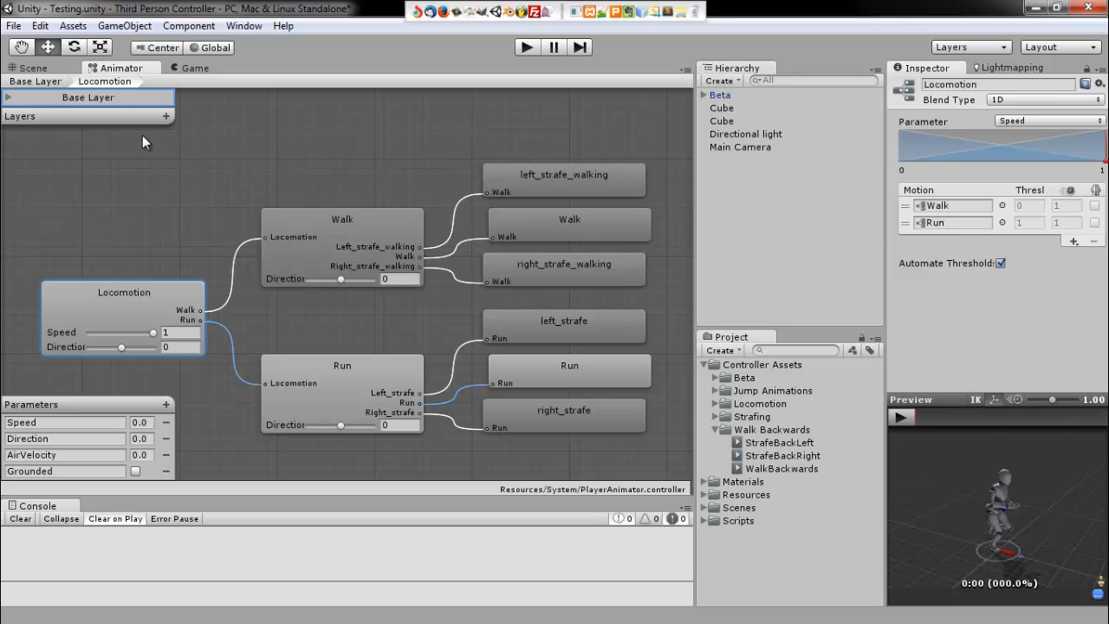
pyautogui.click(33, 81)
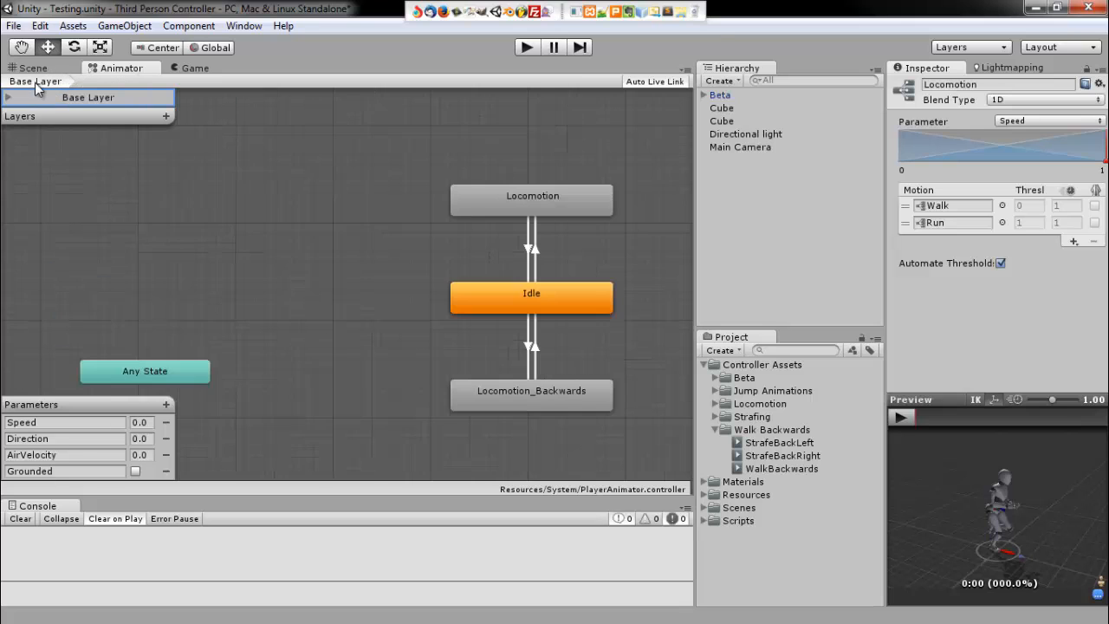
# - Create a new blend tree state to the left of Idle and name it StrafeLeft
pyautogui.moveTo(377, 305); pyautogui.dragTo(129, 252, button='middle')
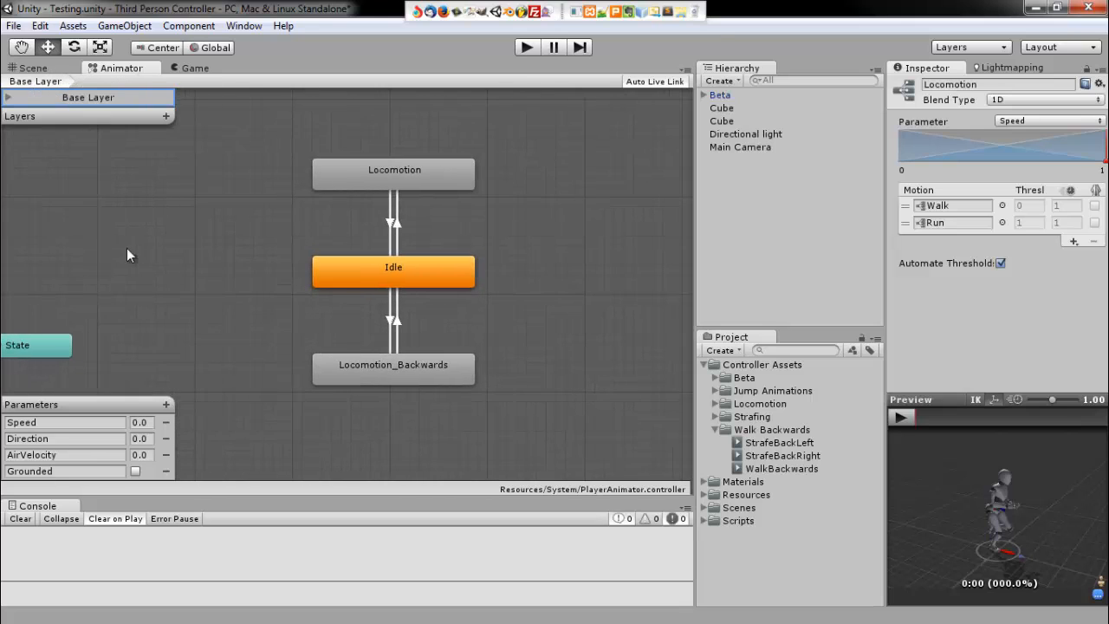
pyautogui.rightClick(120, 259)
pyautogui.moveTo(293, 267)
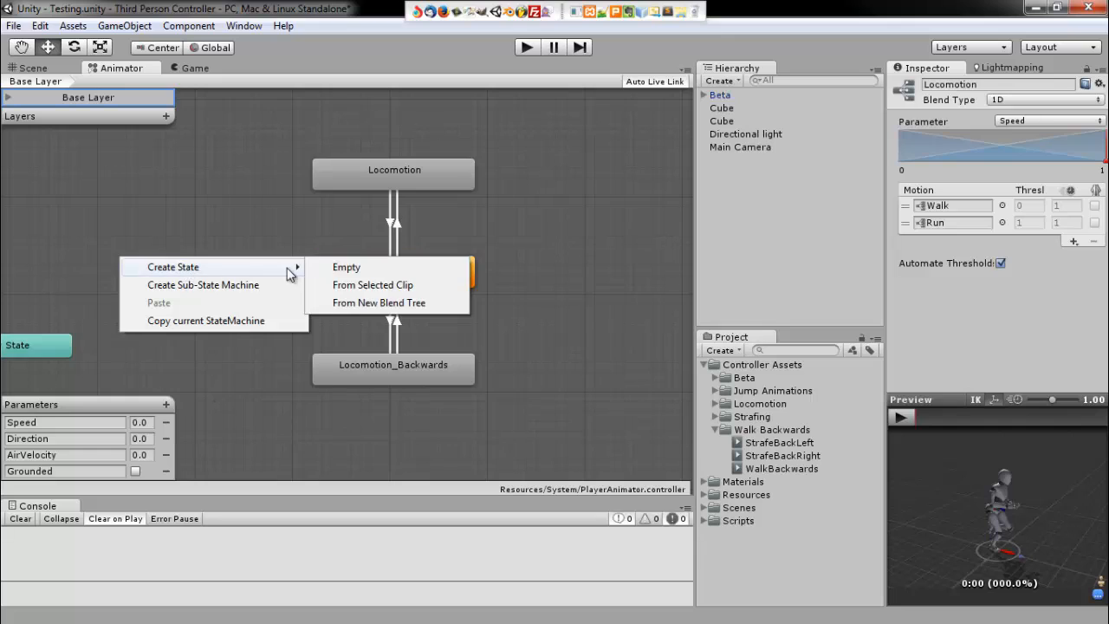
pyautogui.click(375, 303)
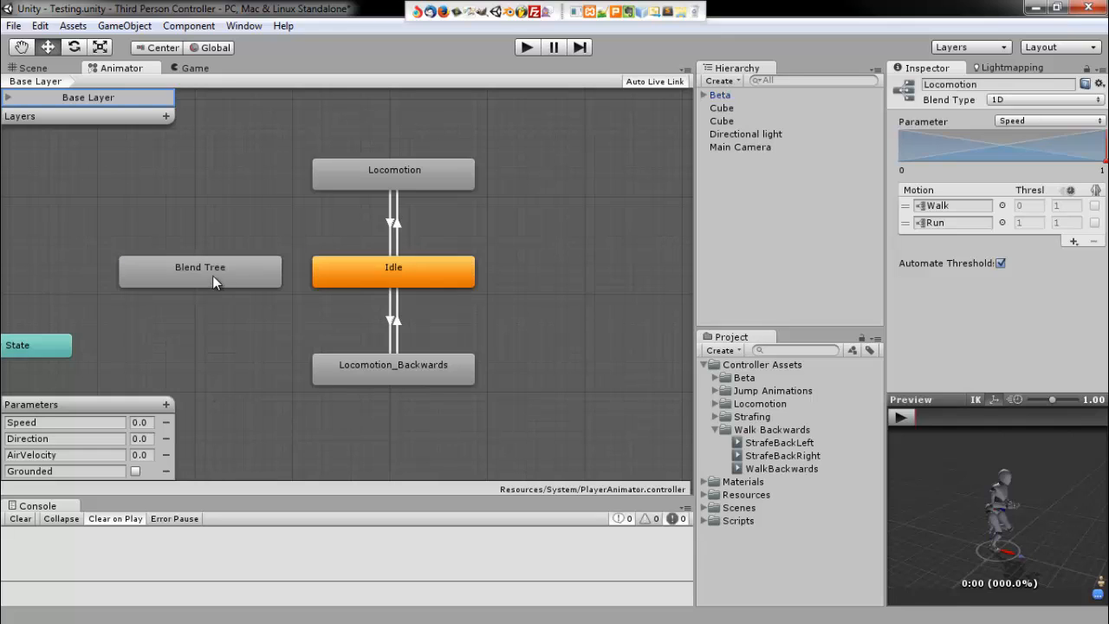
pyautogui.moveTo(212, 275); pyautogui.dragTo(189, 271)
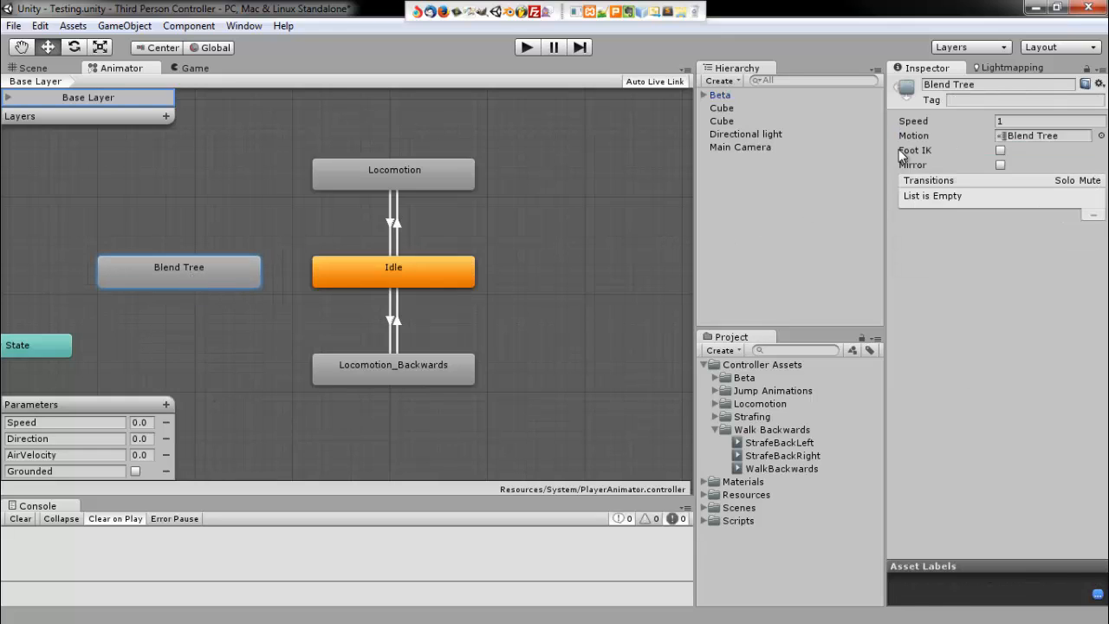
pyautogui.click(995, 85)
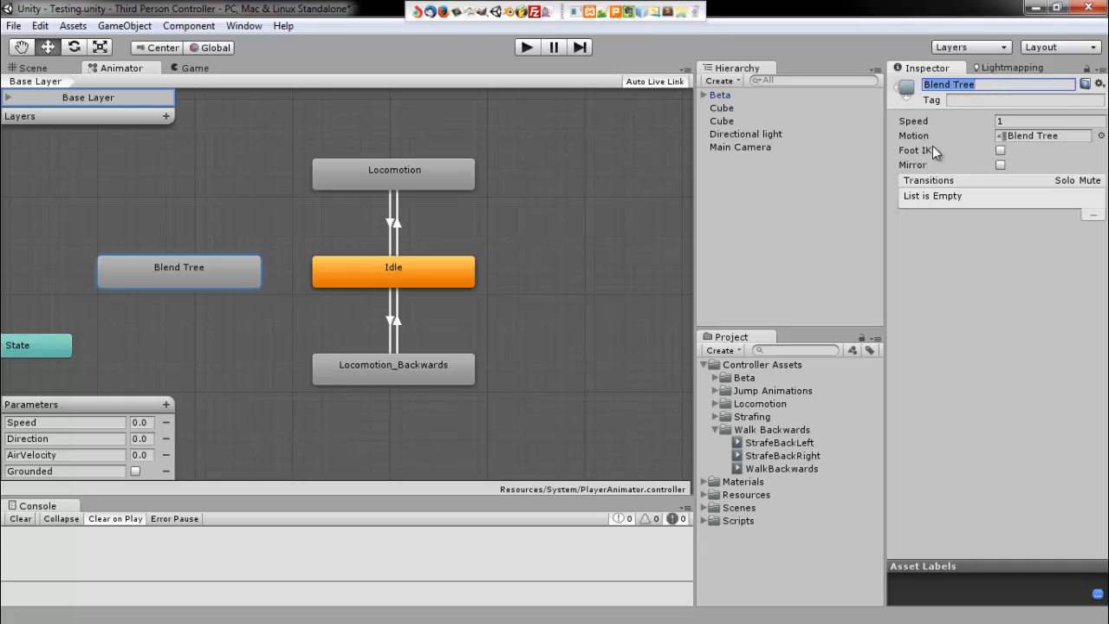
pyautogui.write('StrafeLeft')
pyautogui.press('Return')
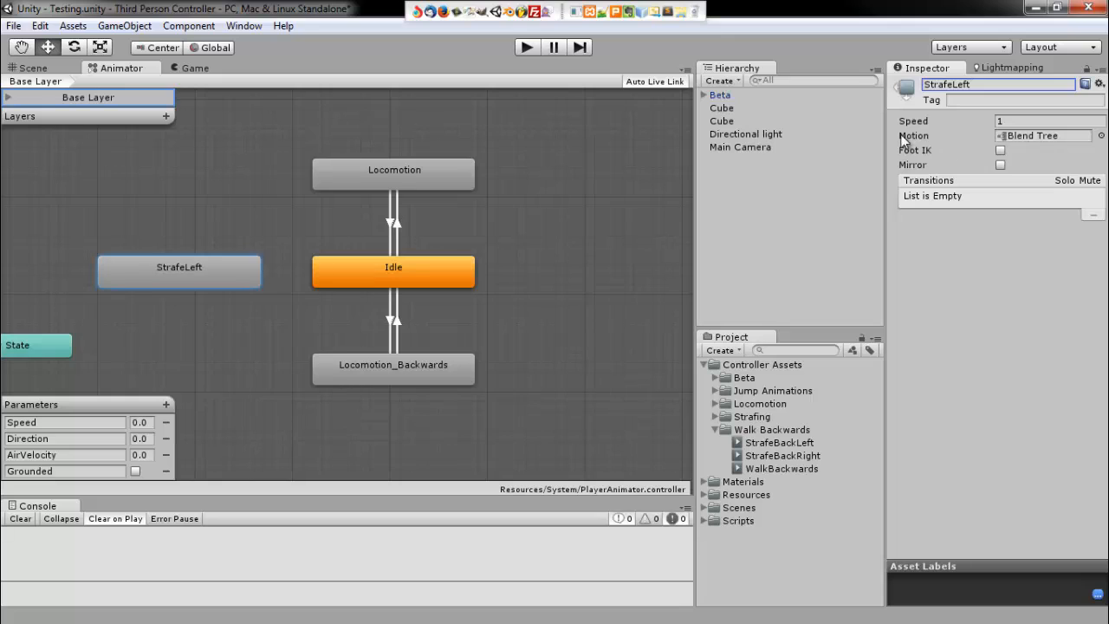
# - Create a new blend tree state to the right of Idle, name it StrafeRight and adjust its spacing from Idle
pyautogui.rightClick(519, 268)
pyautogui.moveTo(575, 272)
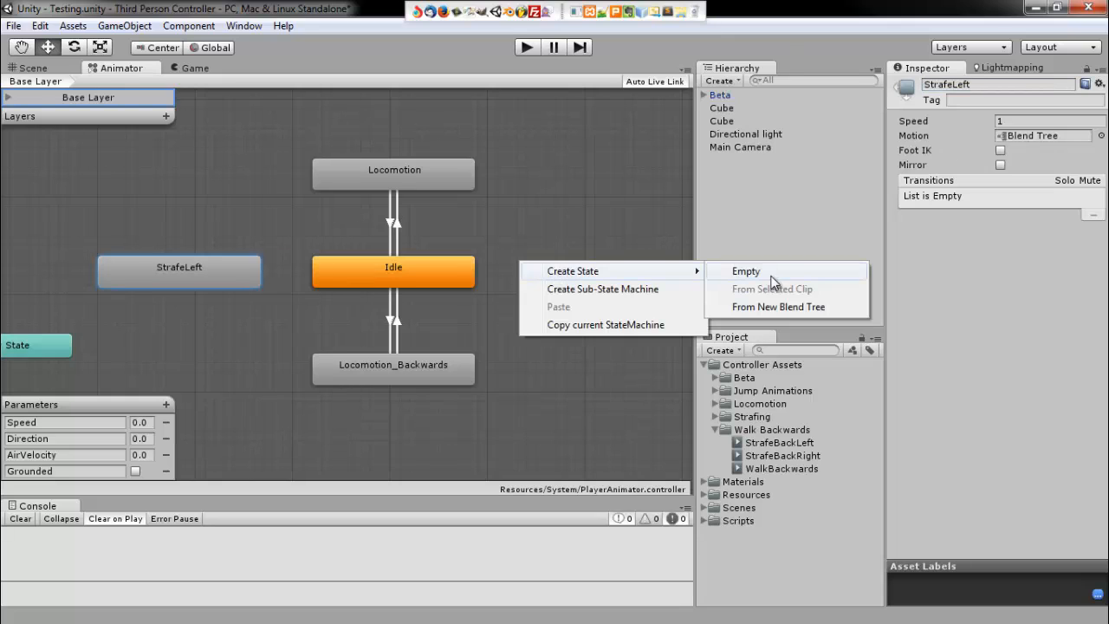
pyautogui.click(783, 307)
pyautogui.moveTo(543, 269); pyautogui.dragTo(543, 265)
pyautogui.click(998, 85)
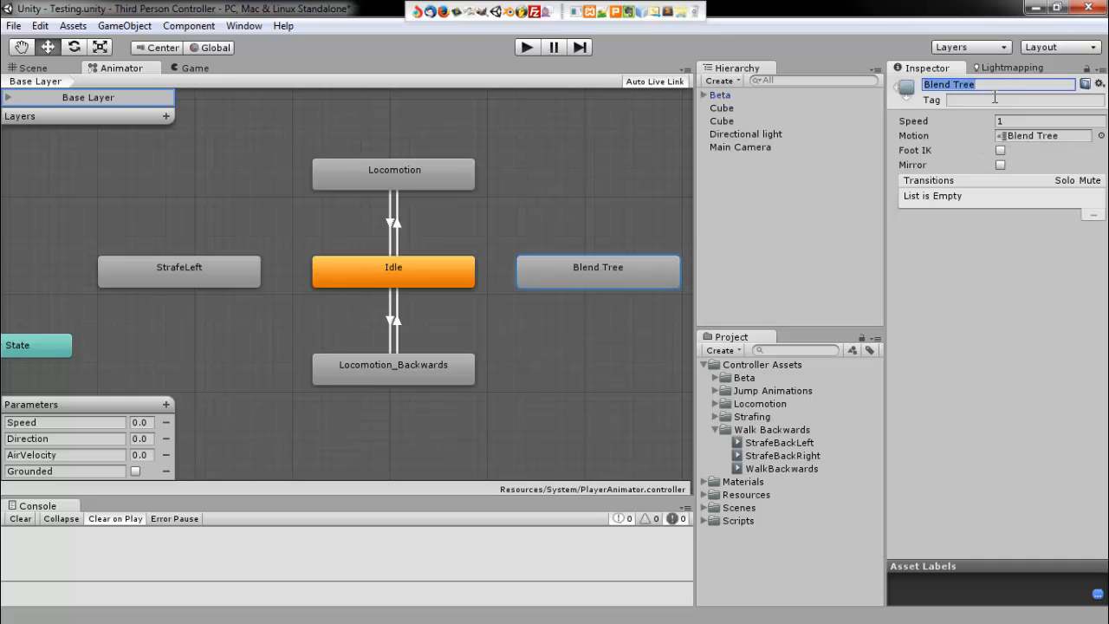
pyautogui.write('StrafeRight')
pyautogui.press('Return')
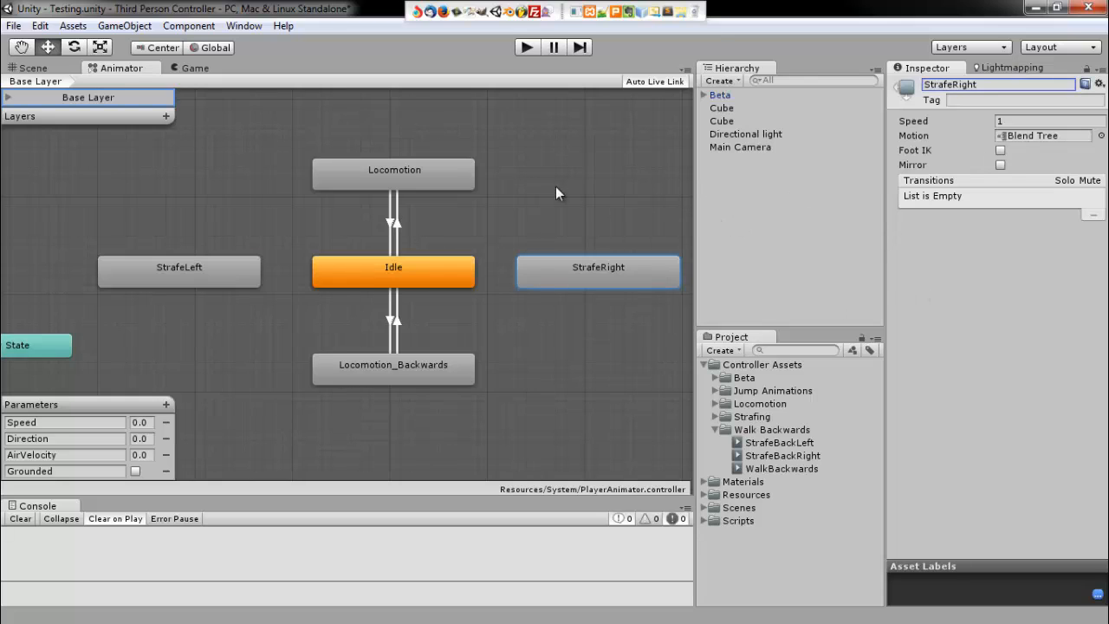
pyautogui.moveTo(556, 186)
pyautogui.mouseDown(button='middle')
pyautogui.moveTo(529, 189)
pyautogui.moveTo(542, 195)
pyautogui.mouseUp(button='middle')
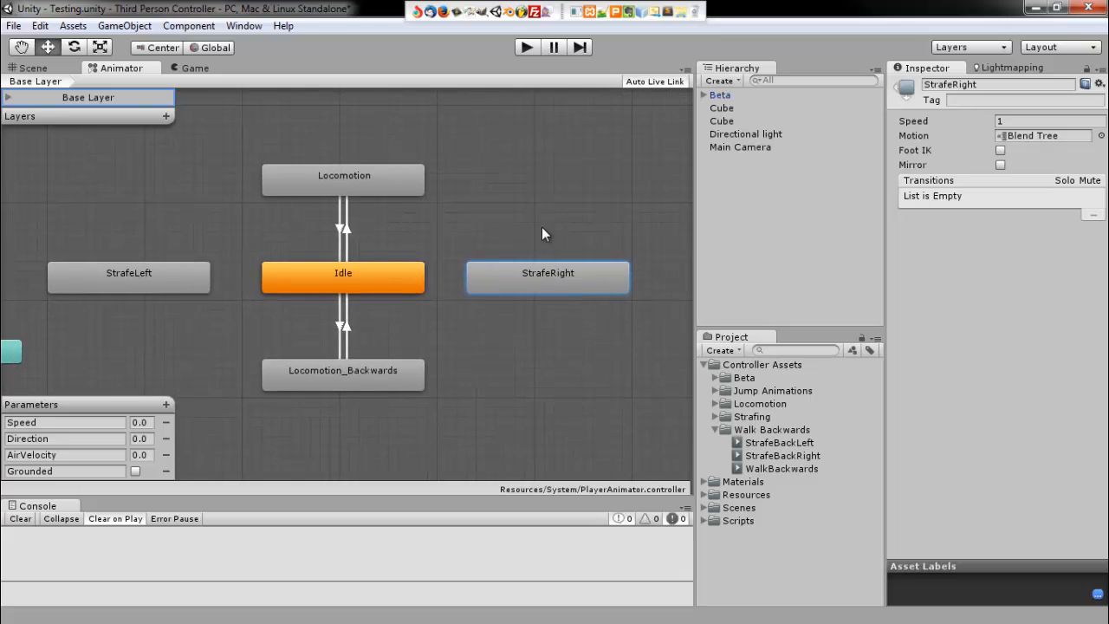
pyautogui.moveTo(543, 265); pyautogui.dragTo(557, 267)
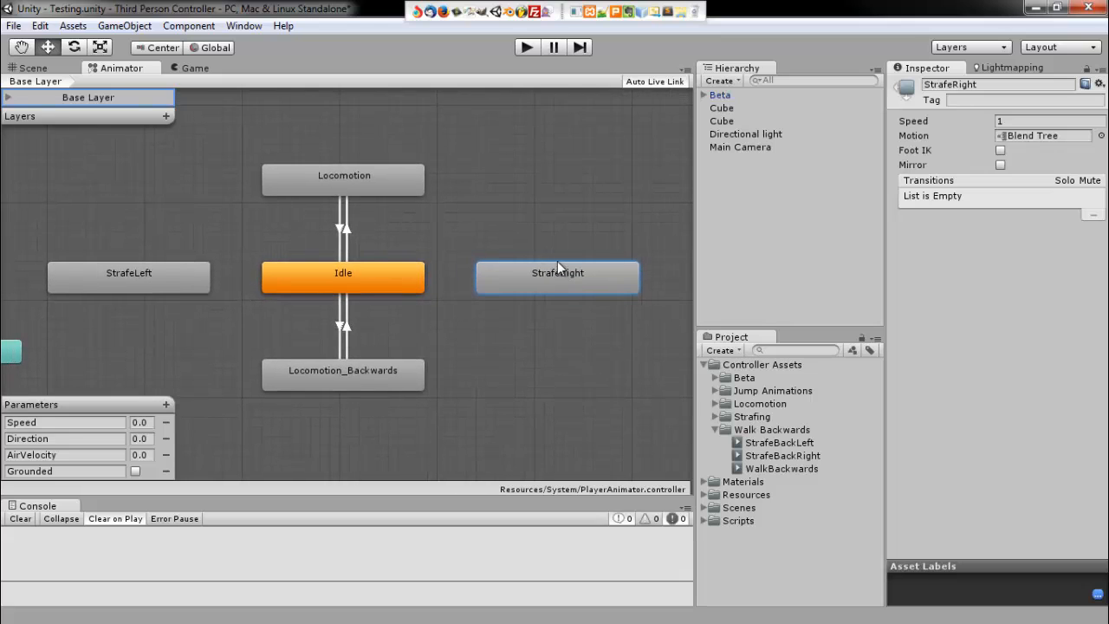
# - Rename the blend tree inside the StrafeLeft state to StrafeLeft and return to the Base Layer
pyautogui.doubleClick(150, 279)
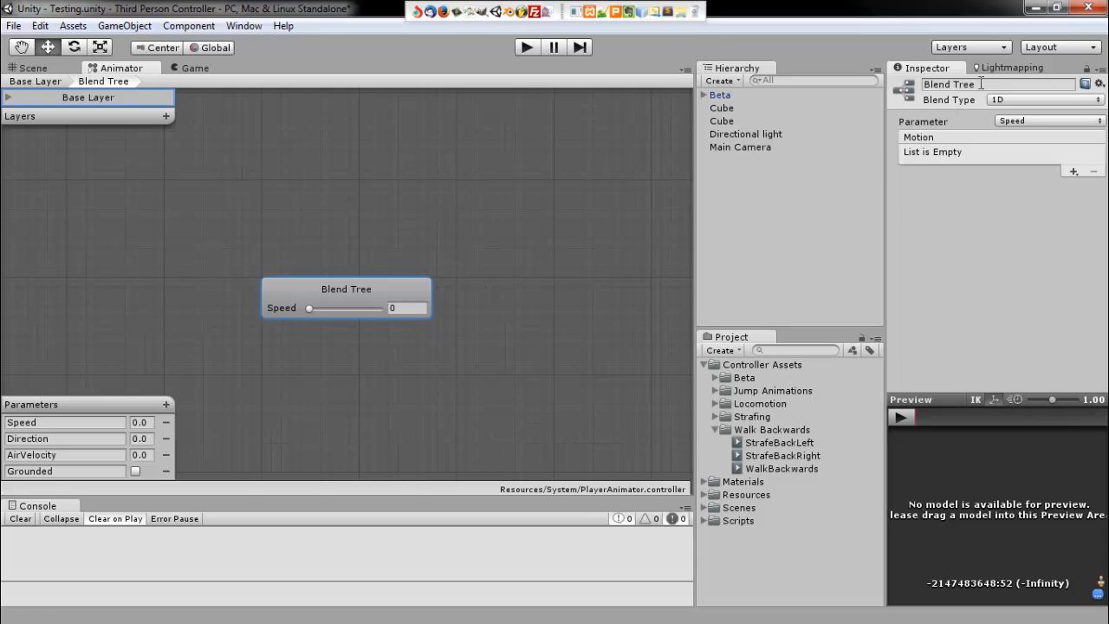
pyautogui.click(34, 80)
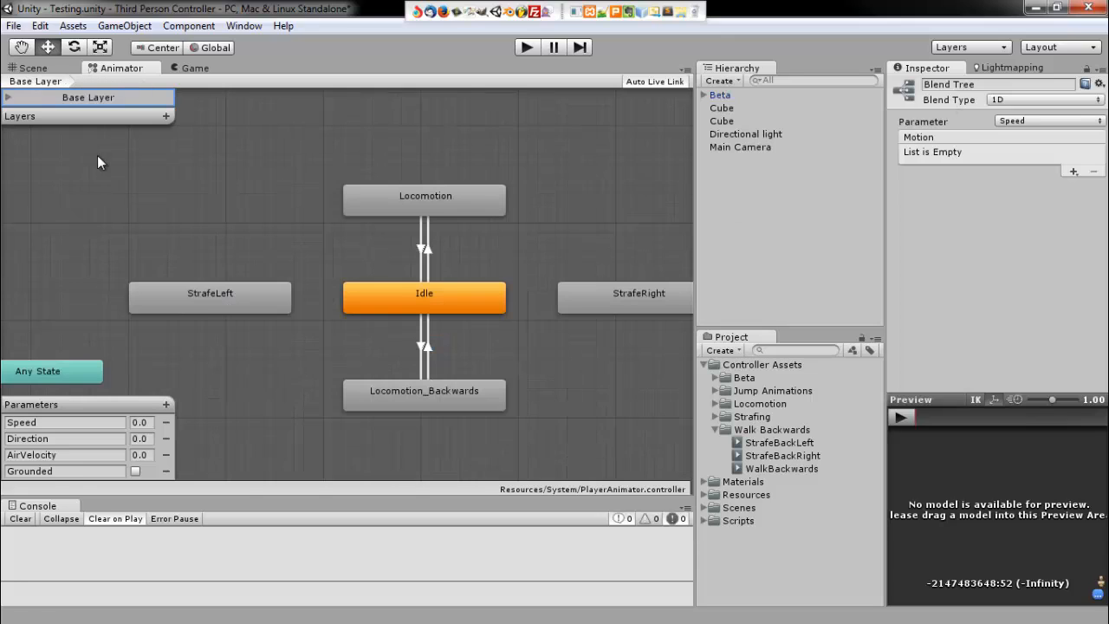
pyautogui.click(205, 304)
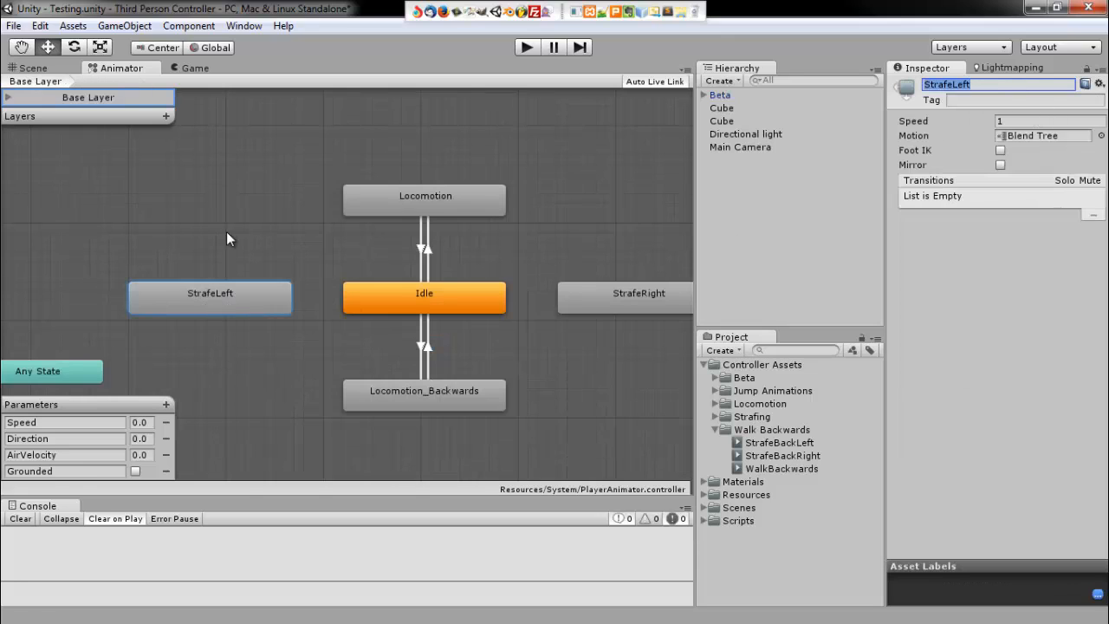
pyautogui.doubleClick(226, 307)
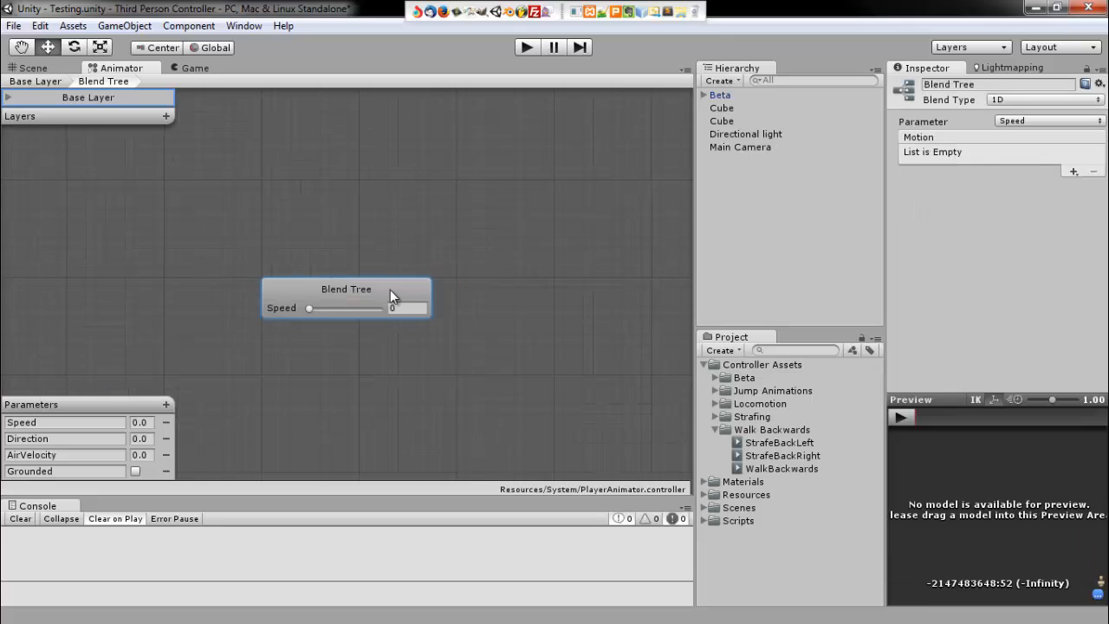
pyautogui.click(997, 84)
pyautogui.write('StrafeLeft')
pyautogui.press('Return')
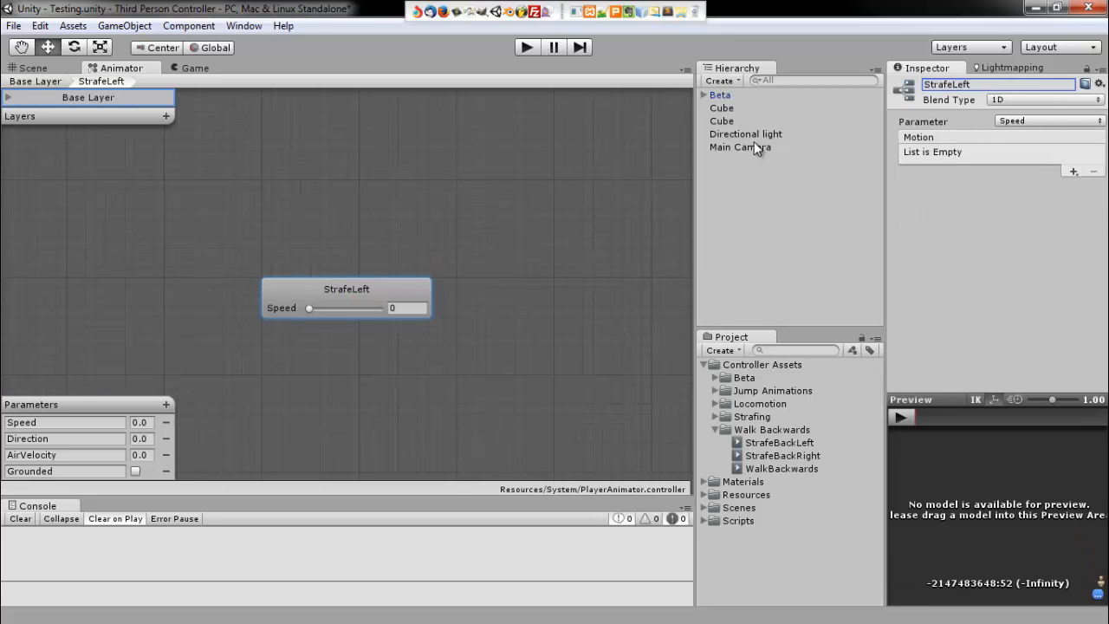
pyautogui.click(36, 81)
# - Rename the blend tree inside the StrafeRight state to StrafeRight, reusing the state's name, and return to the Base Layer
pyautogui.click(641, 295)
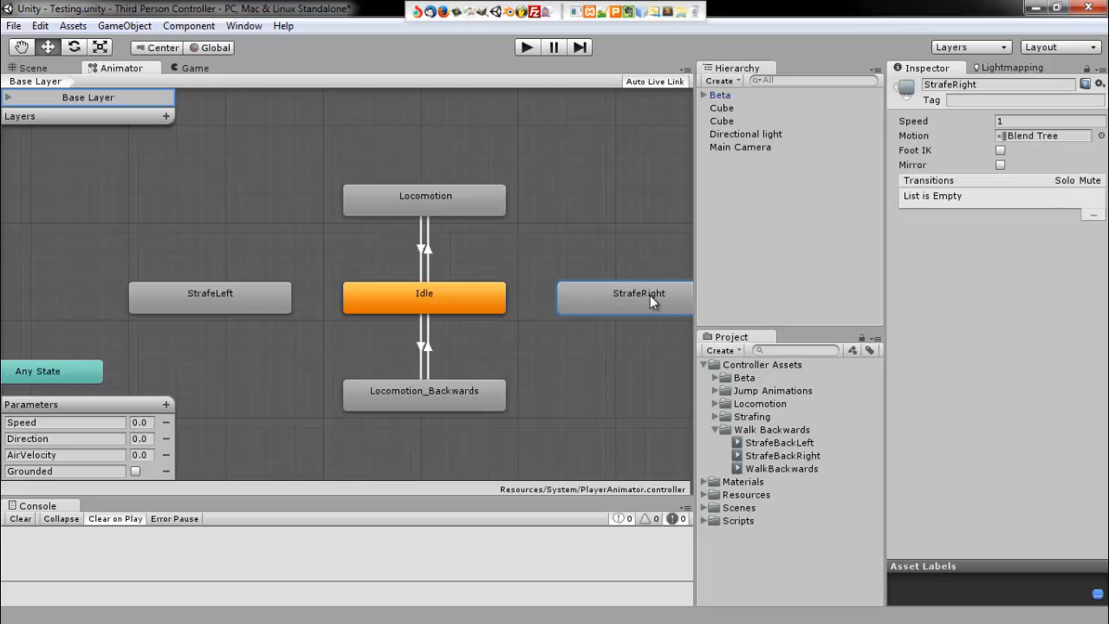
pyautogui.click(1002, 85)
pyautogui.hotkey('ctrl', 'c')
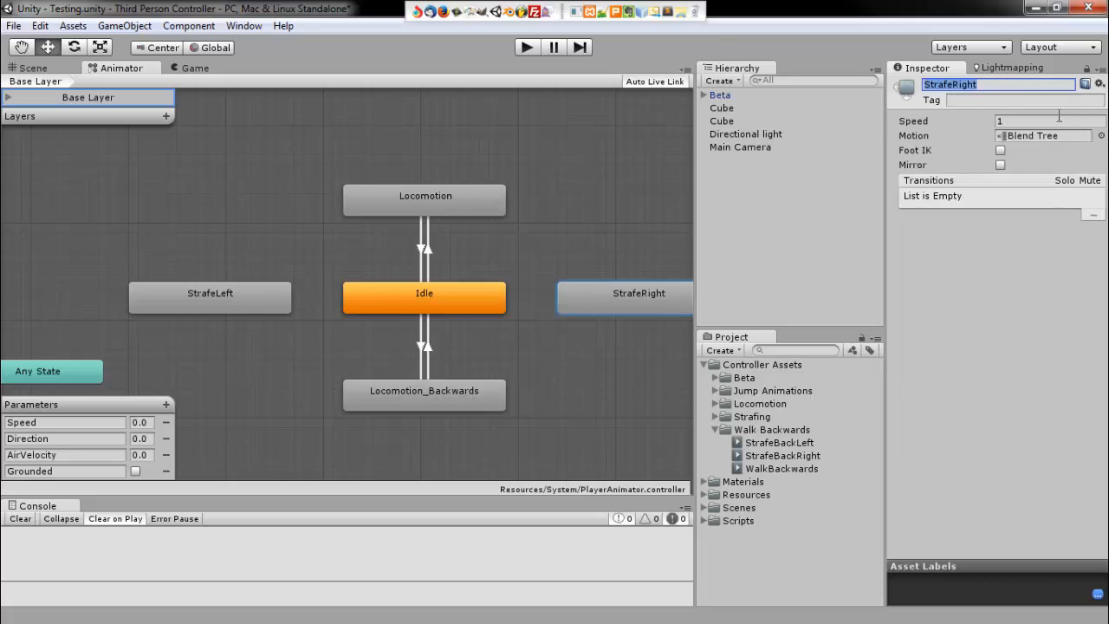
pyautogui.doubleClick(609, 299)
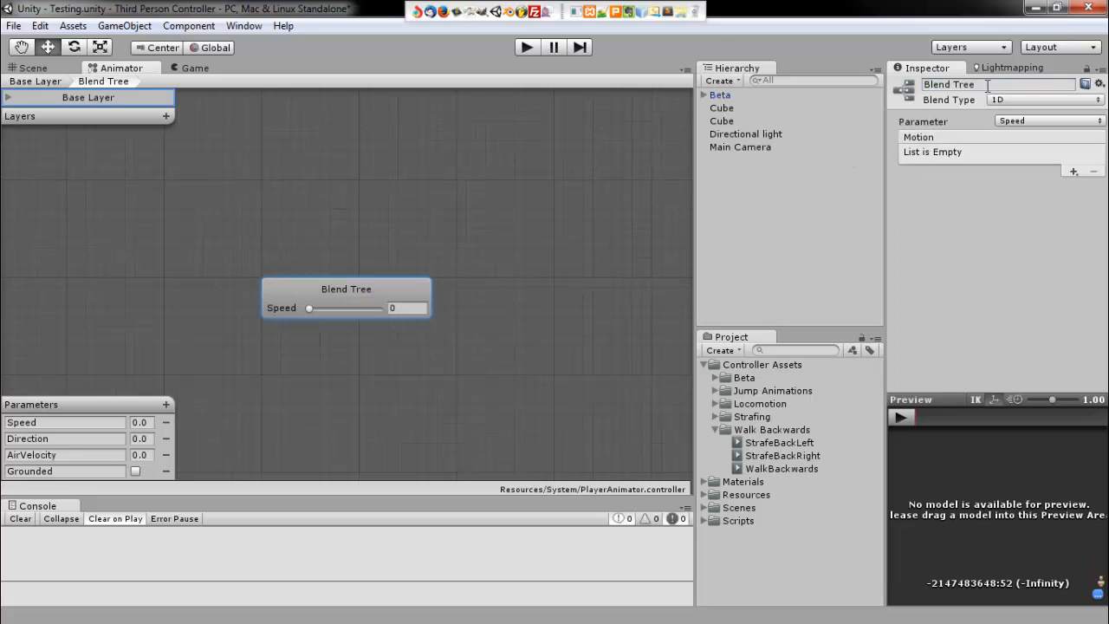
pyautogui.click(1005, 84)
pyautogui.hotkey('ctrl', 'v')
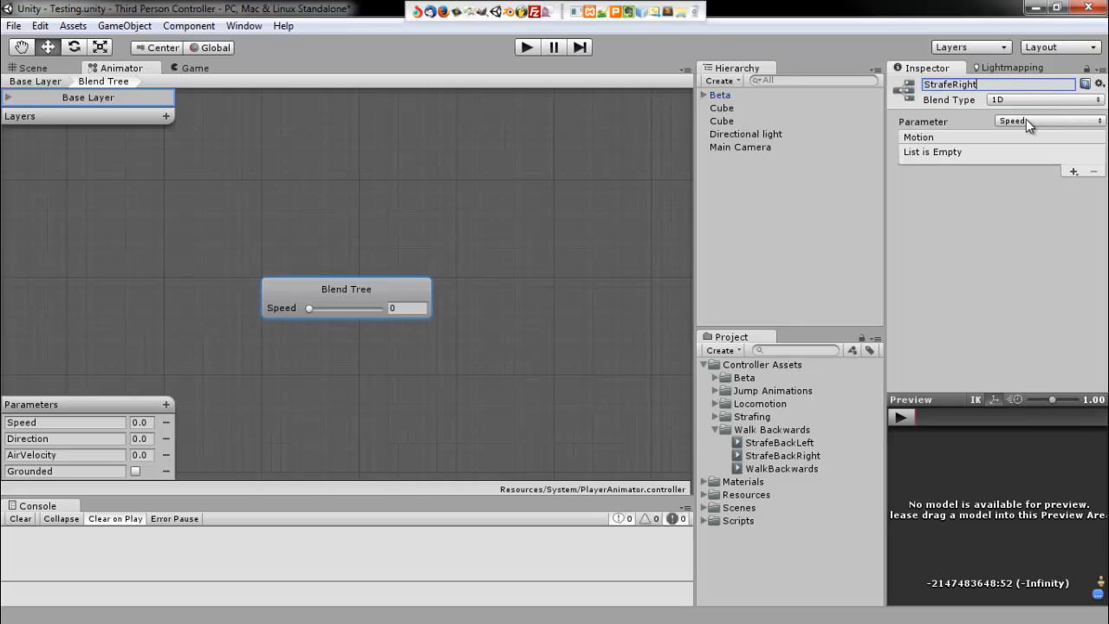
pyautogui.click(35, 81)
pyautogui.moveTo(302, 233); pyautogui.dragTo(234, 228, button='middle')
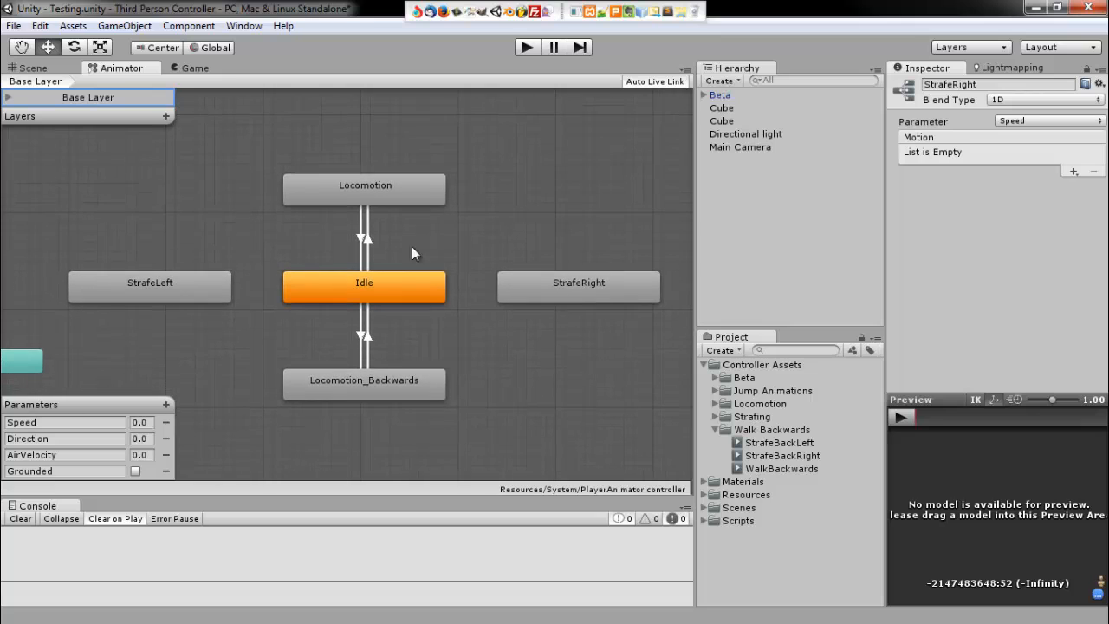
# - Open the StrafeLeft blend tree and expand the Strafing animation folder in the project assets
pyautogui.doubleClick(172, 293)
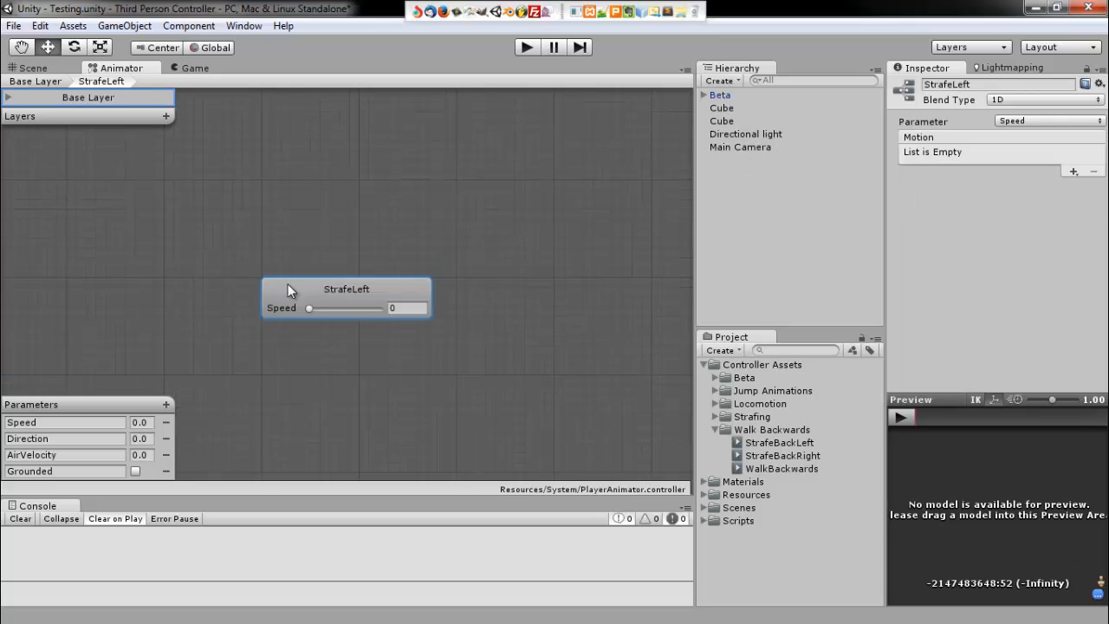
pyautogui.moveTo(391, 204); pyautogui.dragTo(351, 200, button='middle')
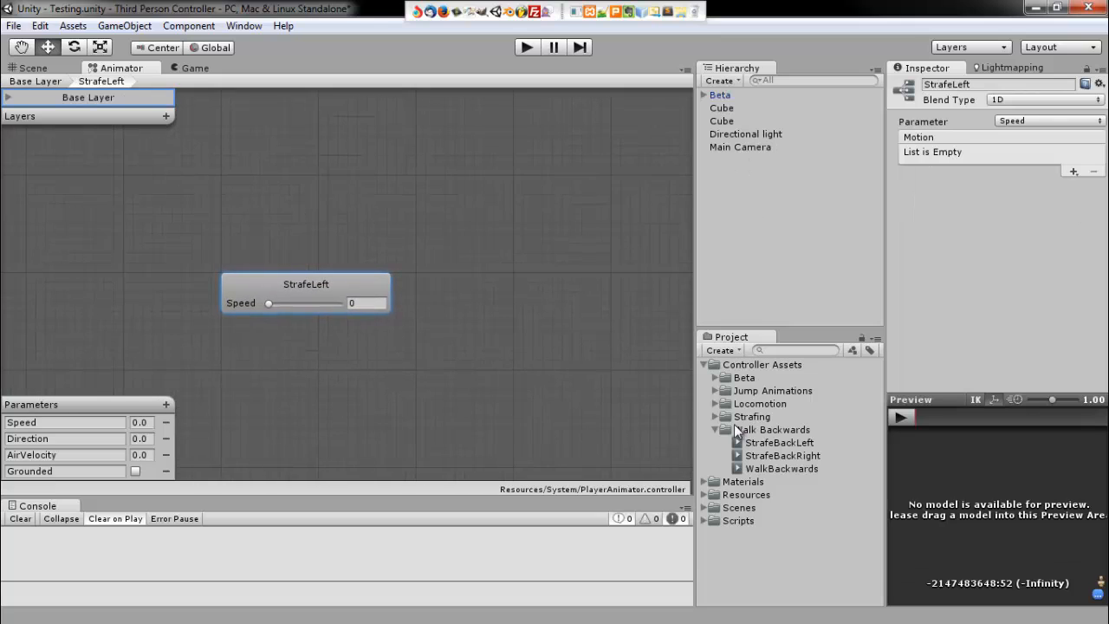
pyautogui.click(715, 416)
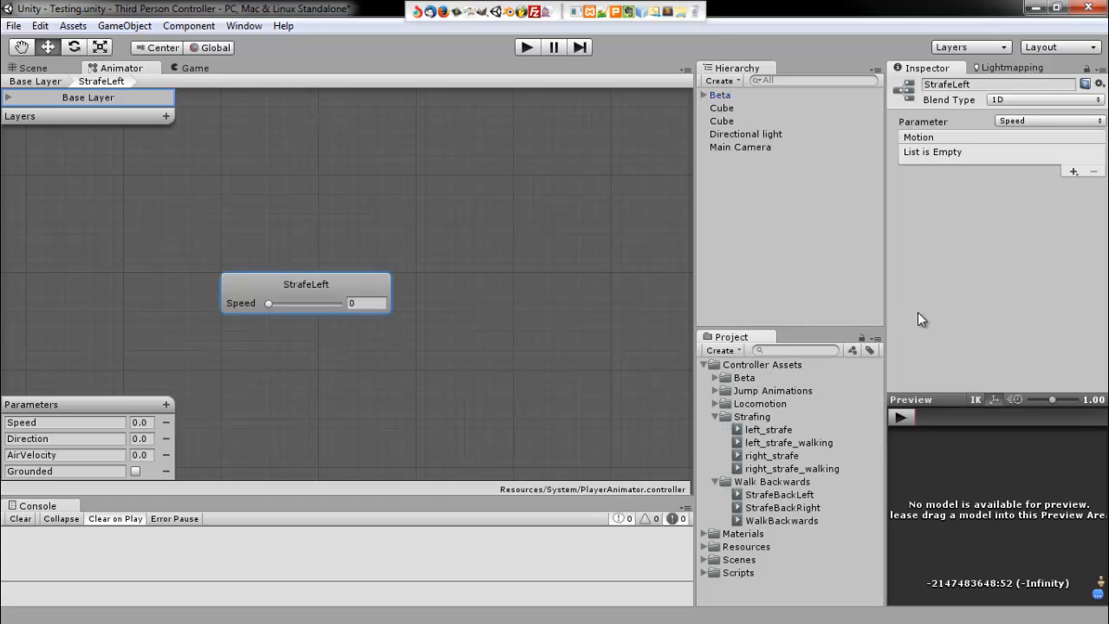
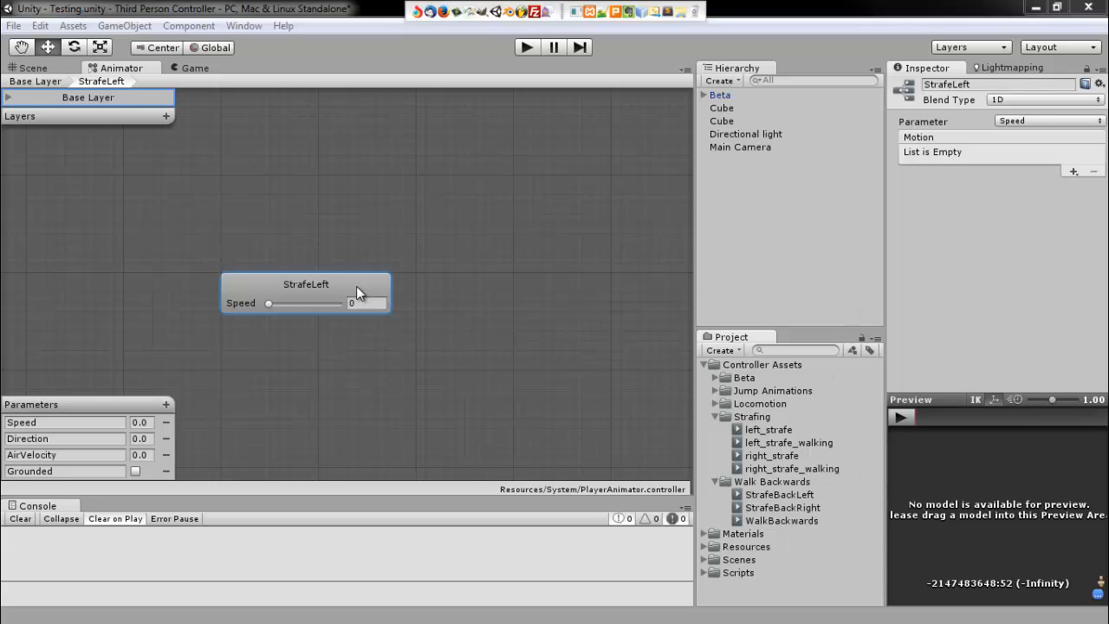
pyautogui.click(330, 287)
pyautogui.moveTo(445, 251); pyautogui.dragTo(343, 220, button='middle')
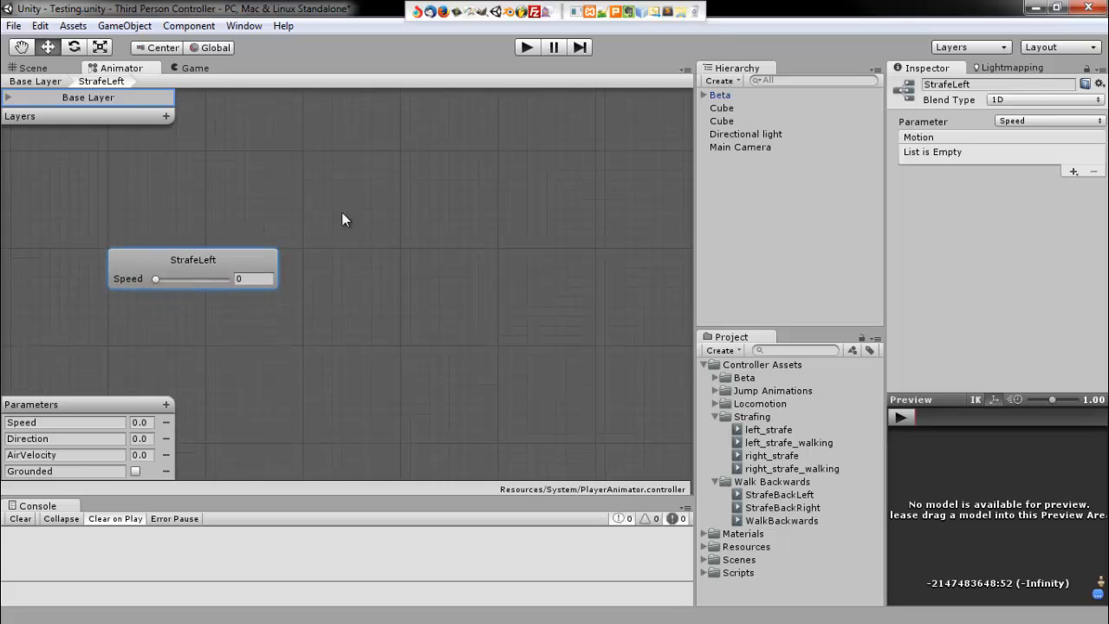
pyautogui.click(716, 417)
pyautogui.click(716, 417)
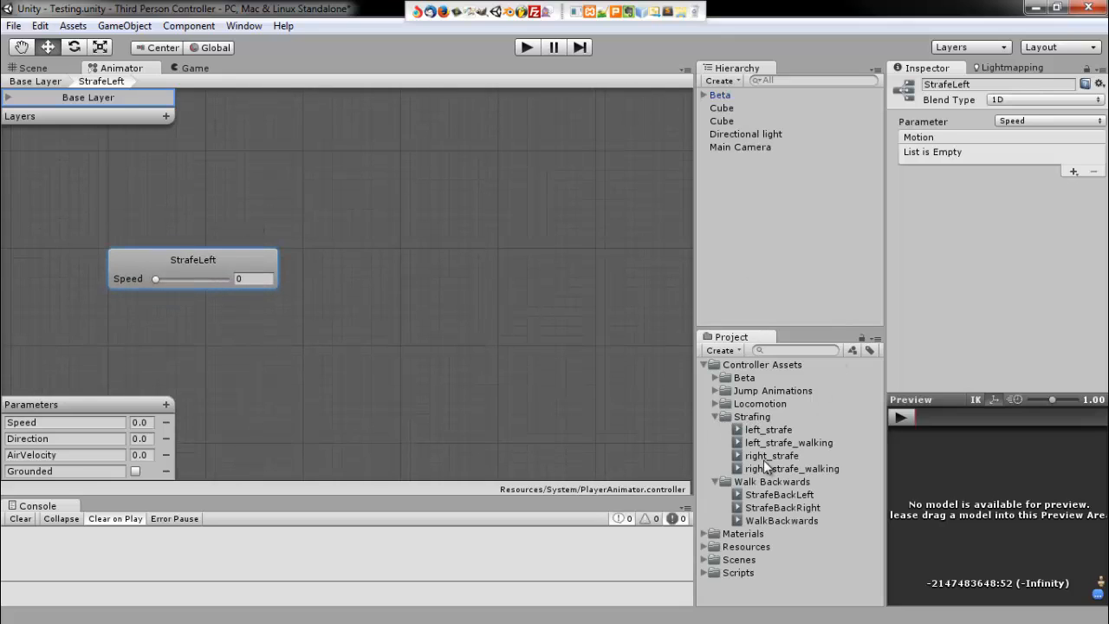
# - Add two motion fields to the StrafeLeft blend tree, assigning left_strafe_walking to the first and left_strafe to the second
pyautogui.click(1073, 173)
pyautogui.click(1057, 190)
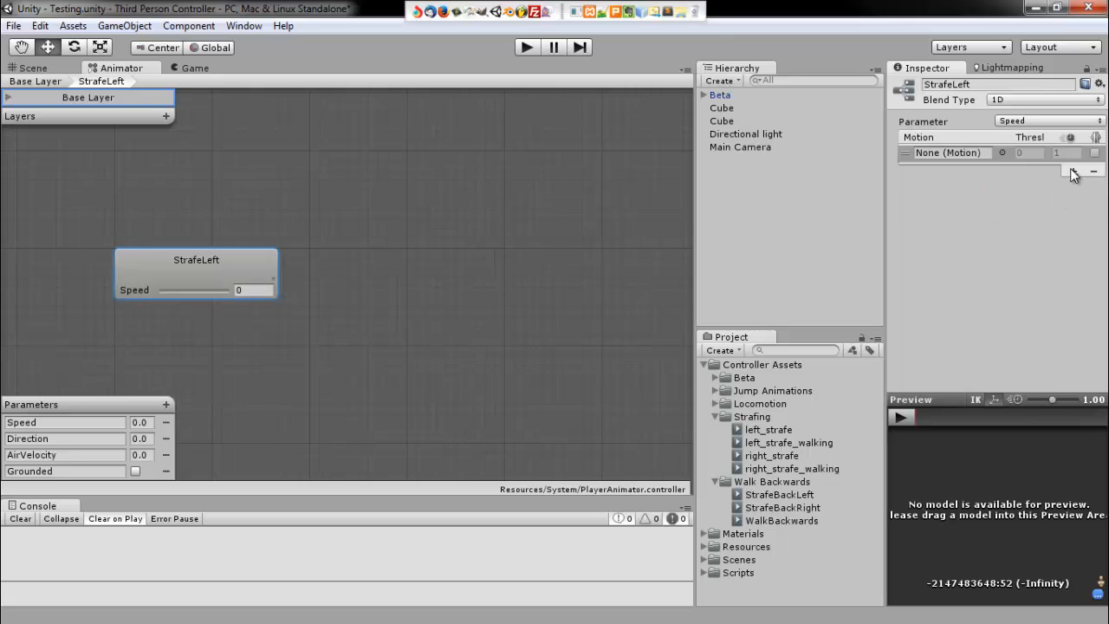
pyautogui.click(1073, 169)
pyautogui.click(1067, 185)
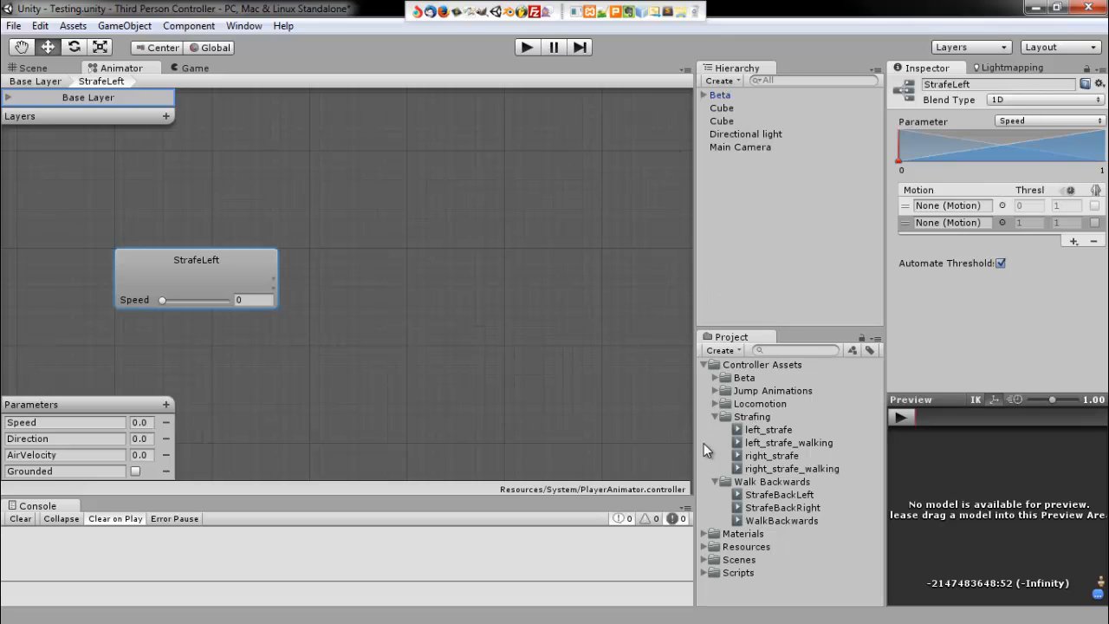
pyautogui.moveTo(773, 445); pyautogui.dragTo(946, 206)
pyautogui.moveTo(768, 430); pyautogui.dragTo(953, 224)
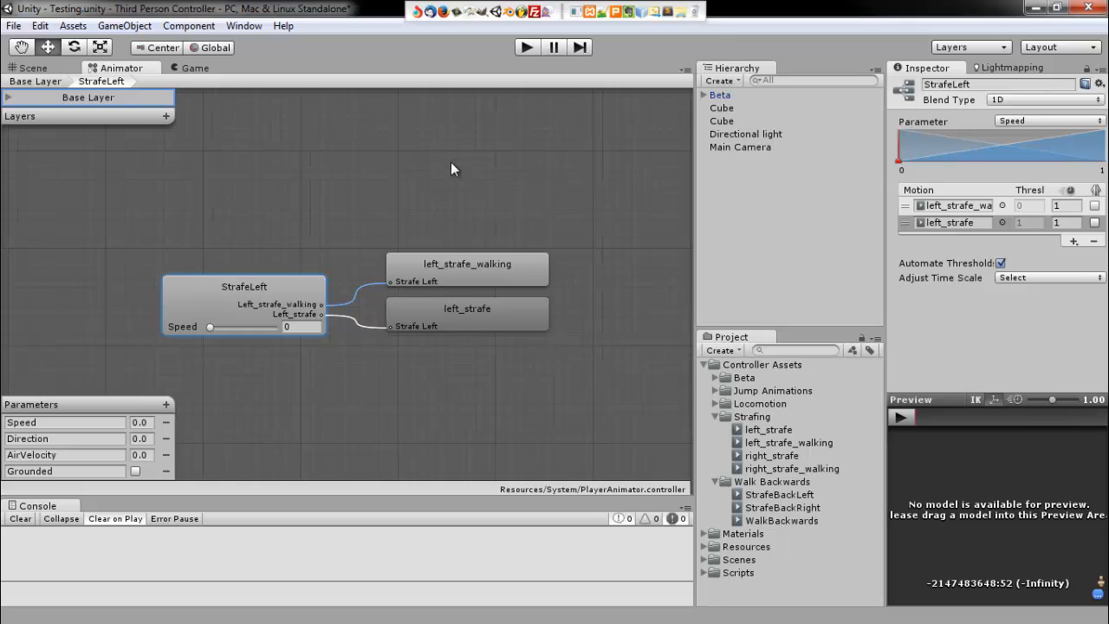
# - Blend StrafeLeft by Direction with automatic thresholds off, using -0.3 for left_strafe_walking and -0.5 for left_strafe, and return to the Base Layer
pyautogui.click(1022, 122)
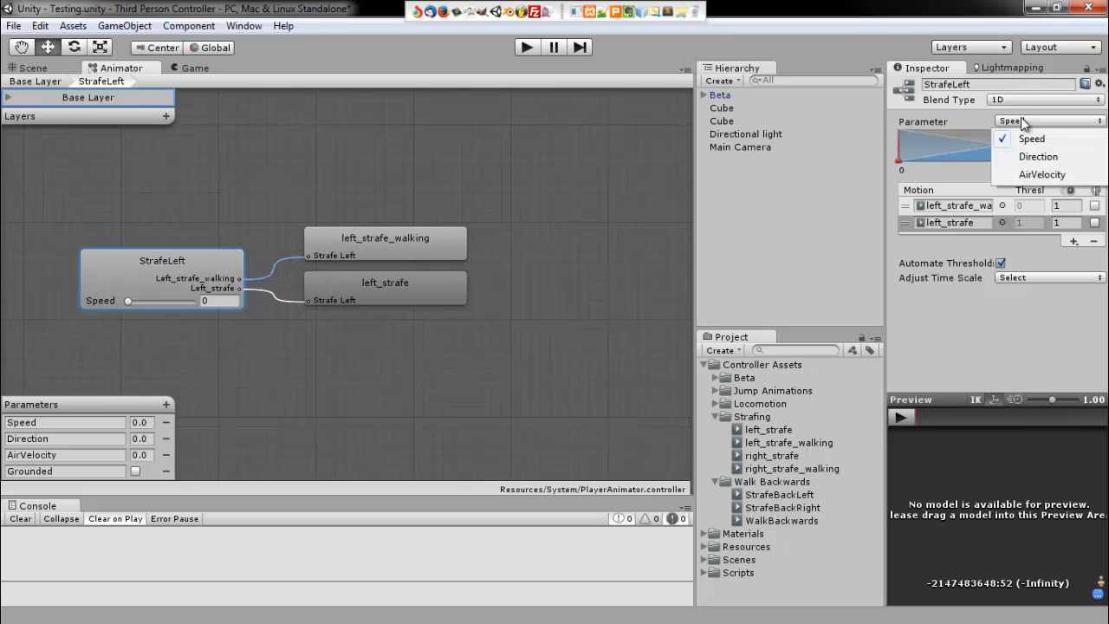
pyautogui.click(1031, 157)
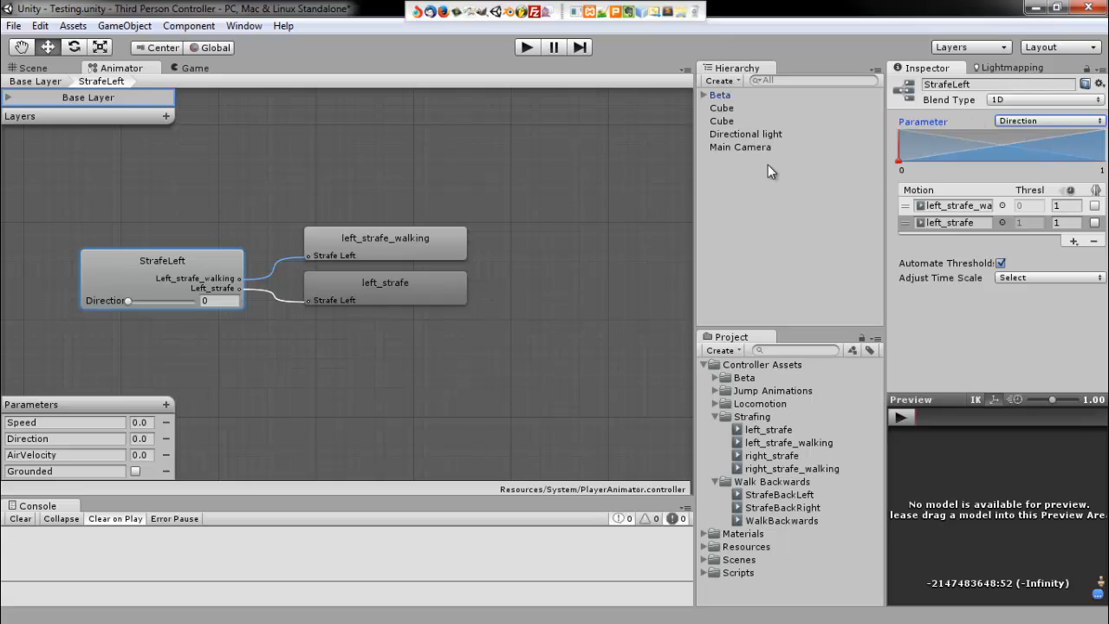
pyautogui.click(1001, 263)
pyautogui.click(1029, 205)
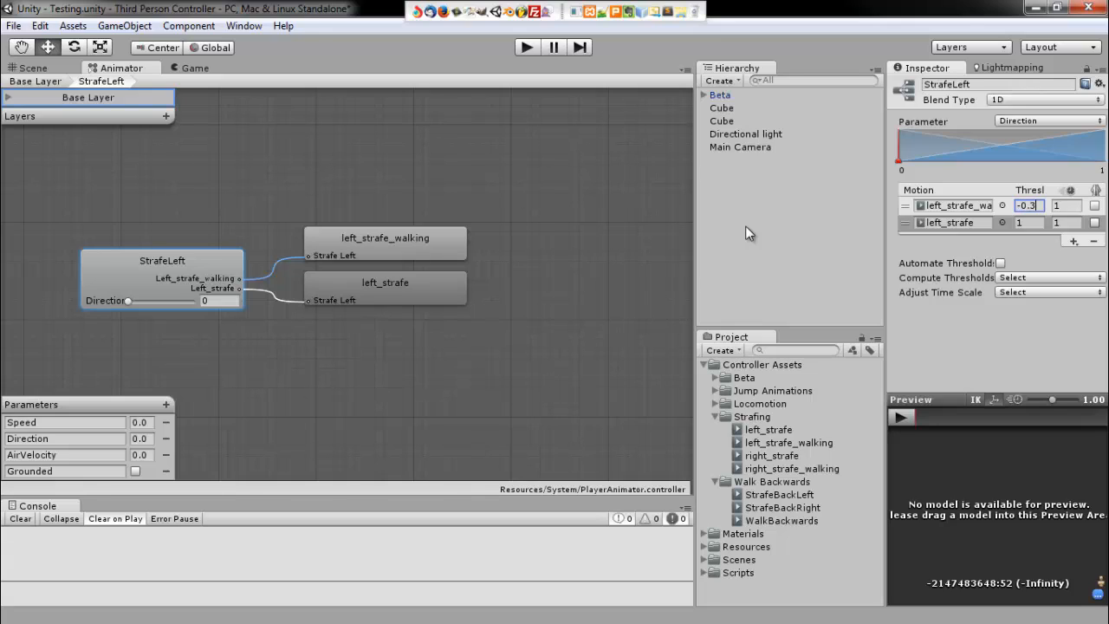
pyautogui.click(1024, 224)
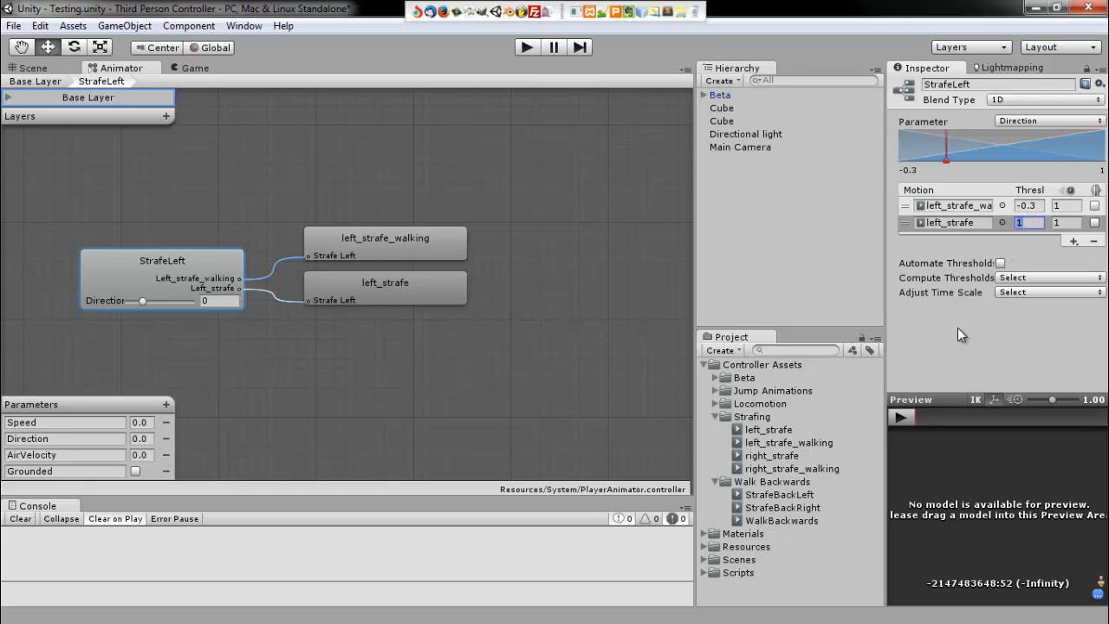
pyautogui.write('-0.5')
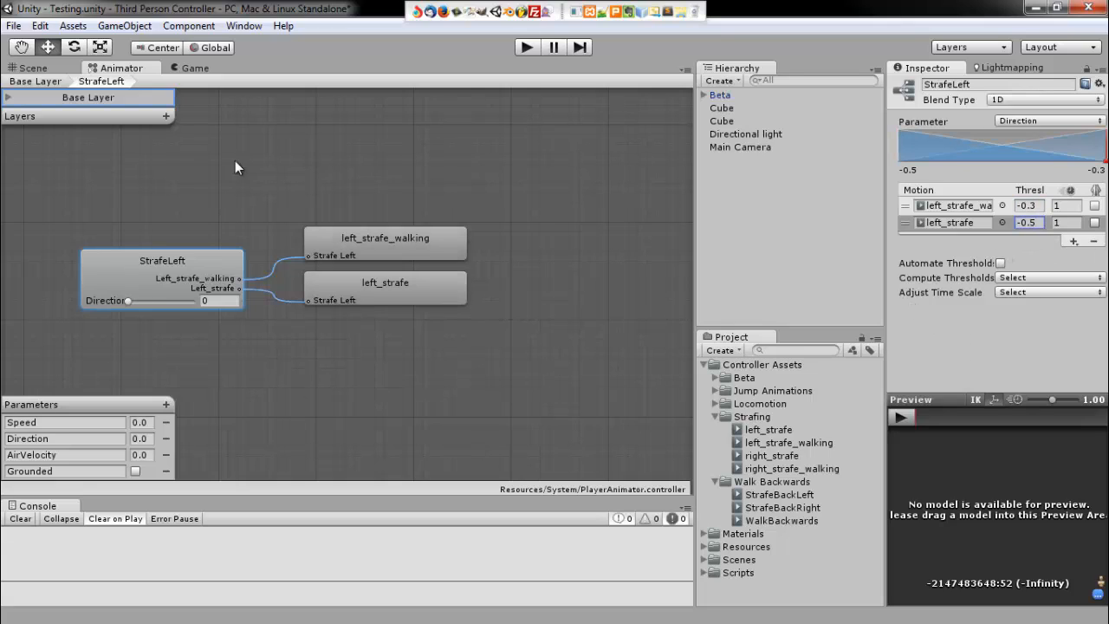
pyautogui.click(26, 80)
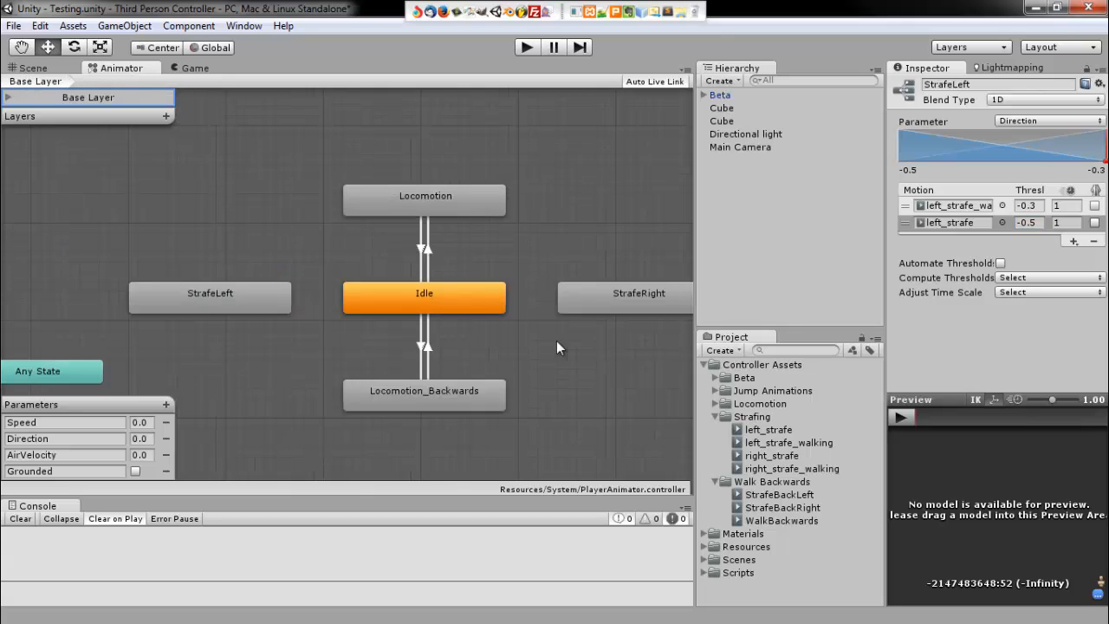
# - Add two motion fields to the StrafeRight blend tree, assigning right_strafe_walking to the first and right_strafe to the second
pyautogui.doubleClick(609, 299)
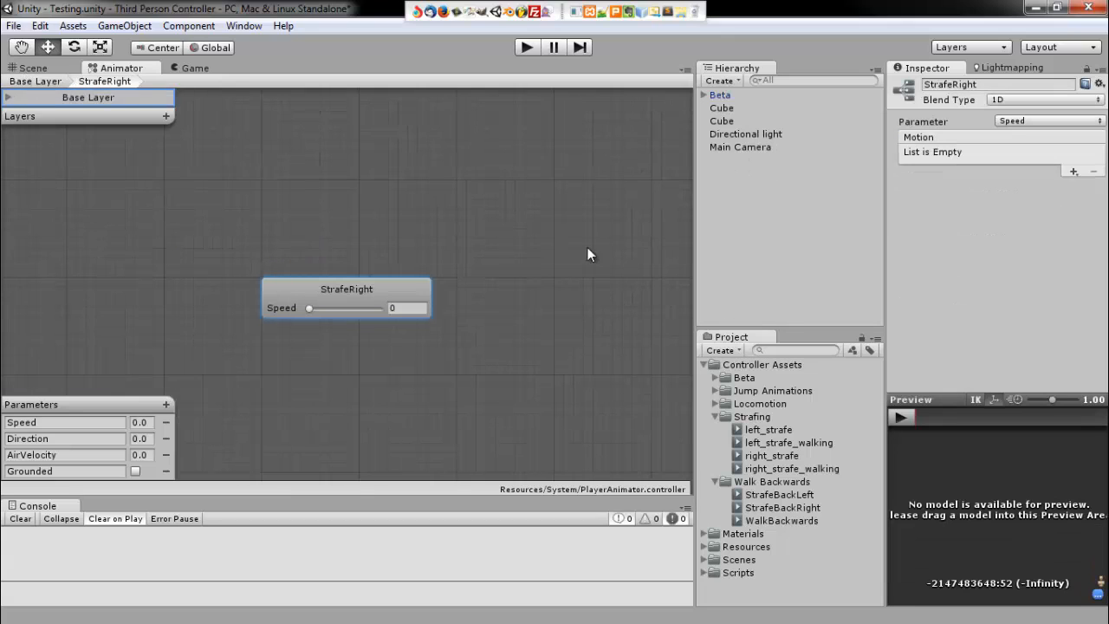
pyautogui.click(1073, 171)
pyautogui.click(1071, 184)
pyautogui.click(1073, 176)
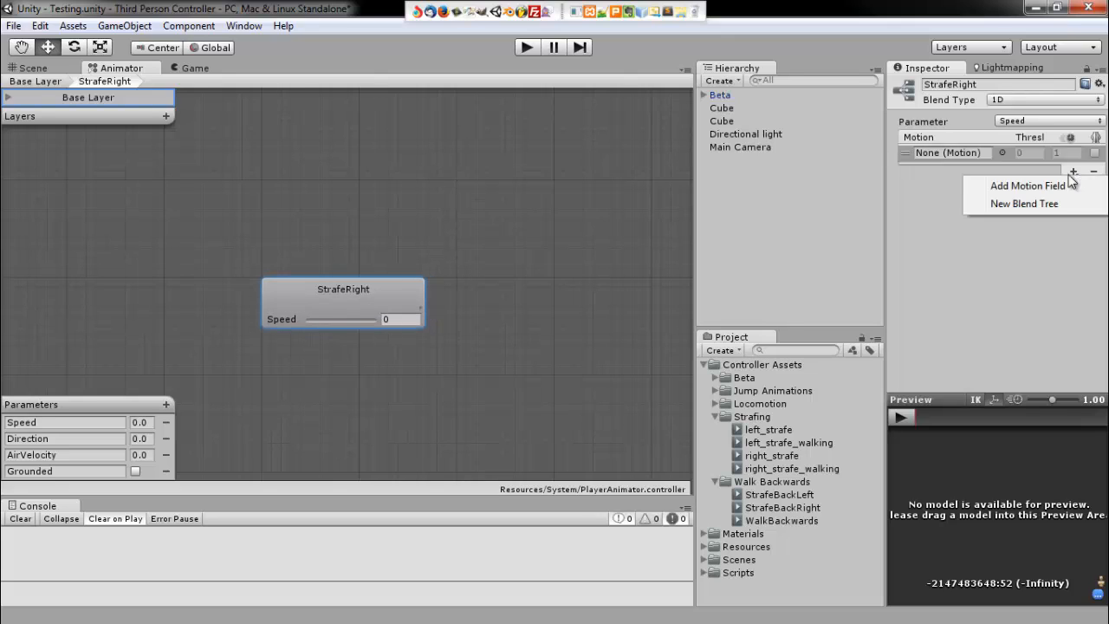
pyautogui.click(1074, 182)
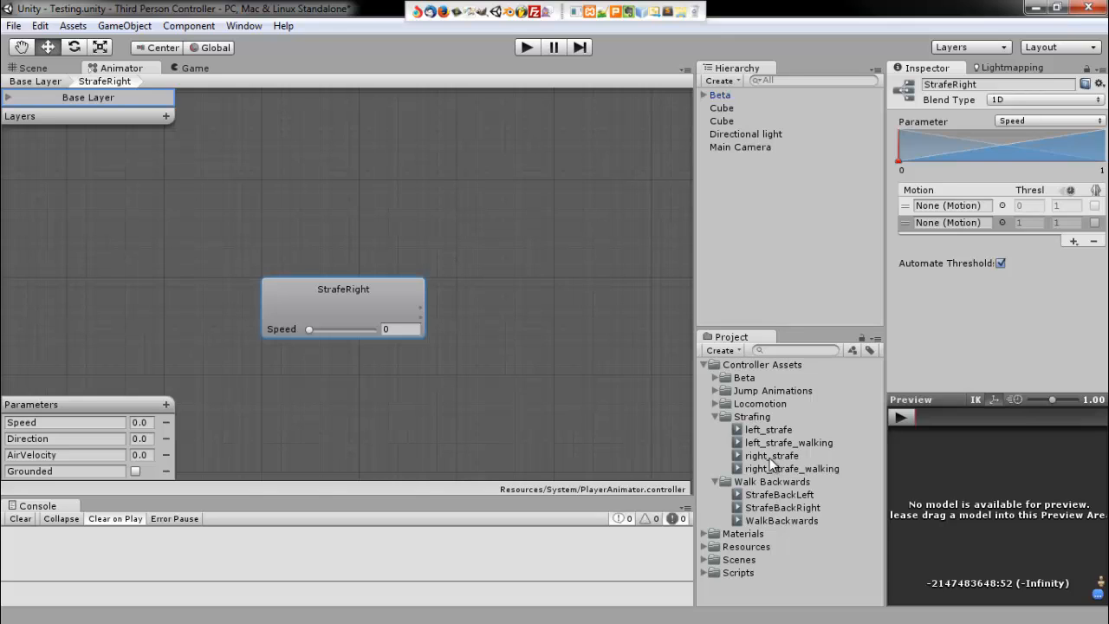
pyautogui.moveTo(769, 458); pyautogui.dragTo(949, 223)
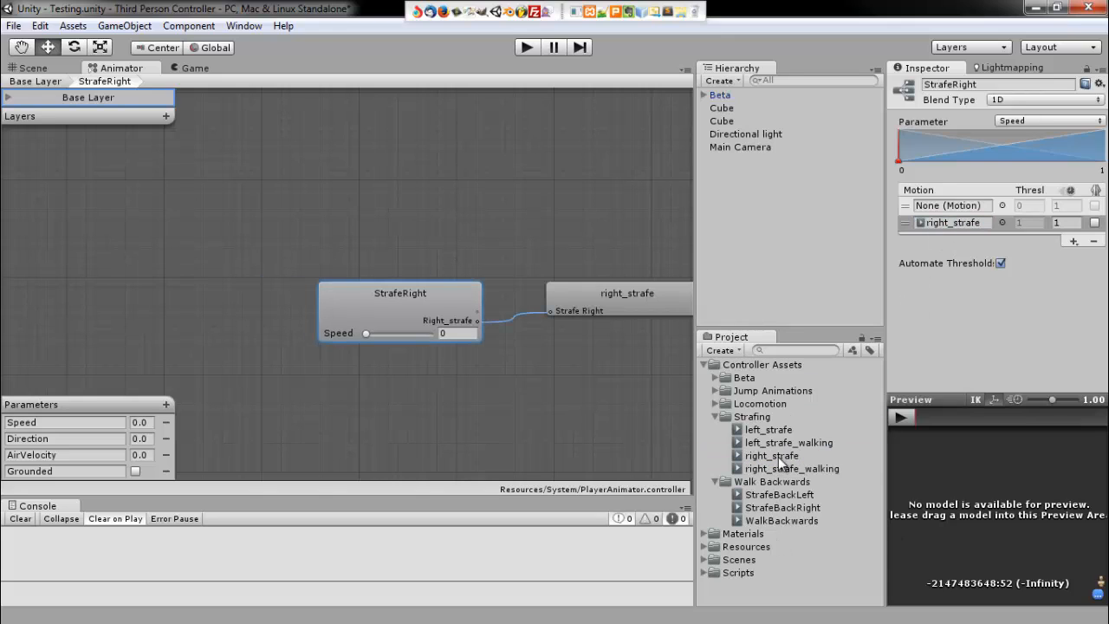
pyautogui.moveTo(774, 470); pyautogui.dragTo(957, 207)
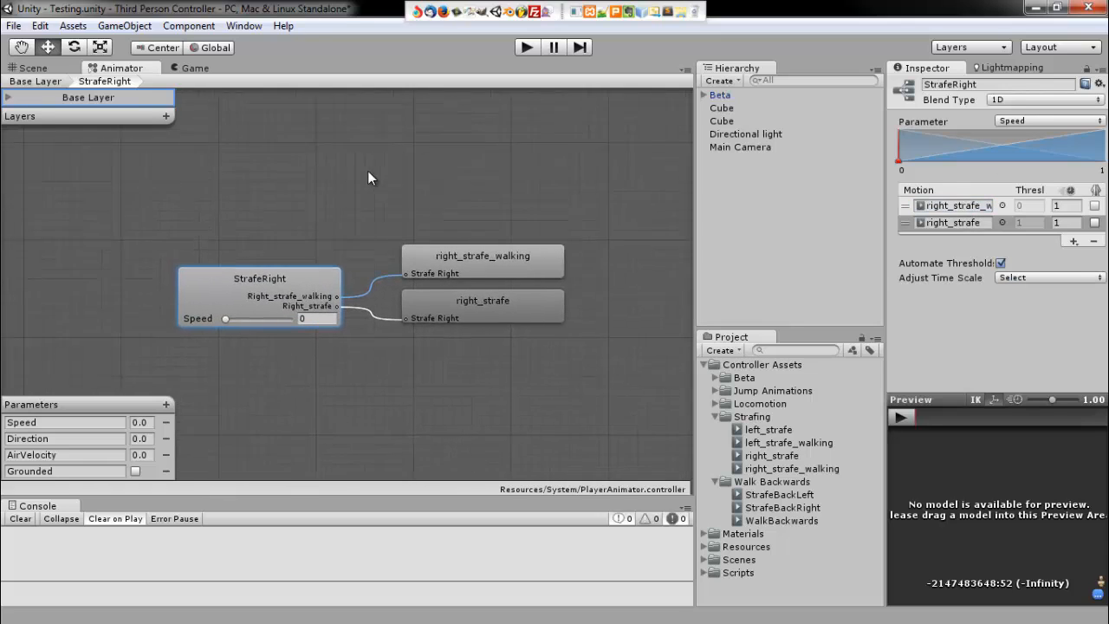
# - Blend StrafeRight by Direction with automatic thresholds off, using 0.3 for right_strafe_walking and 0.5 for right_strafe, and return to the Base Layer
pyautogui.click(1036, 121)
pyautogui.click(1033, 153)
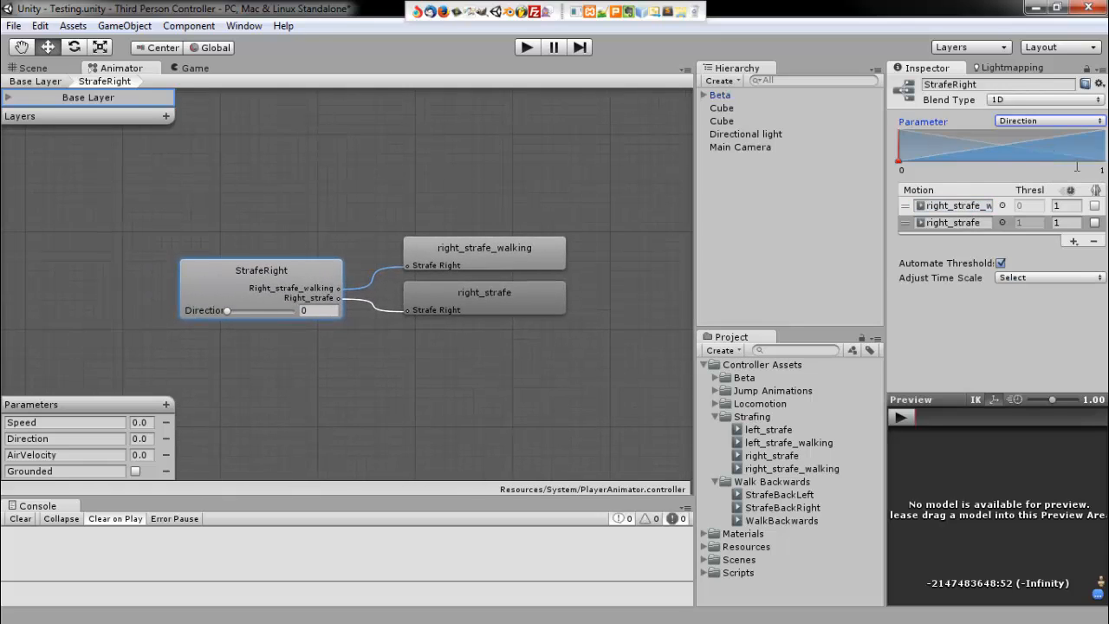
pyautogui.click(1001, 262)
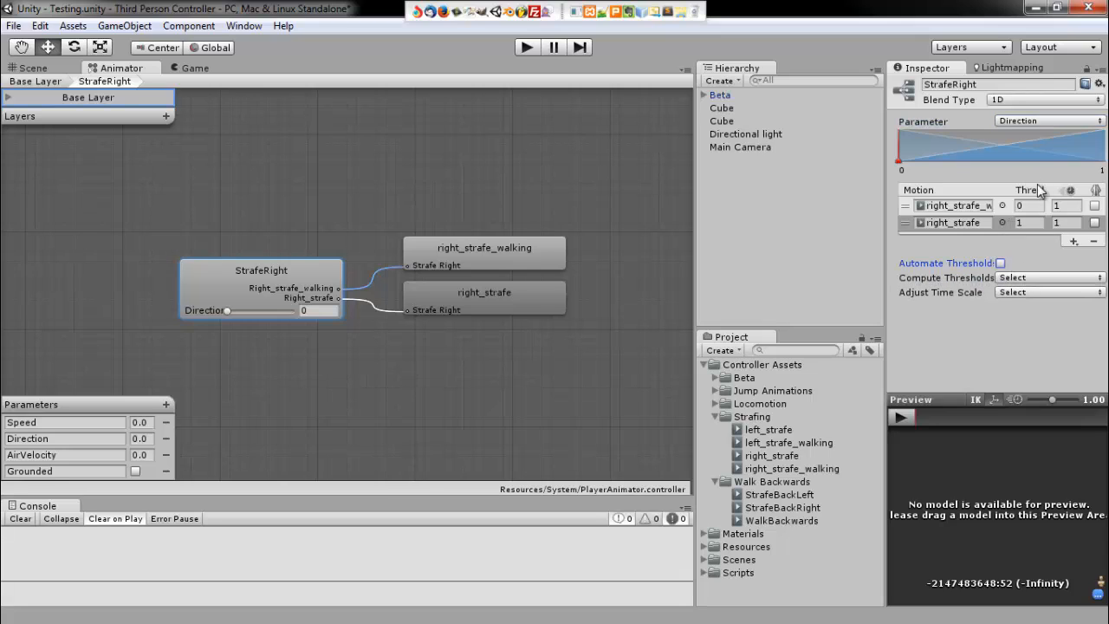
pyautogui.click(1029, 206)
pyautogui.write('0.3')
pyautogui.press('Tab')
pyautogui.write('0.5')
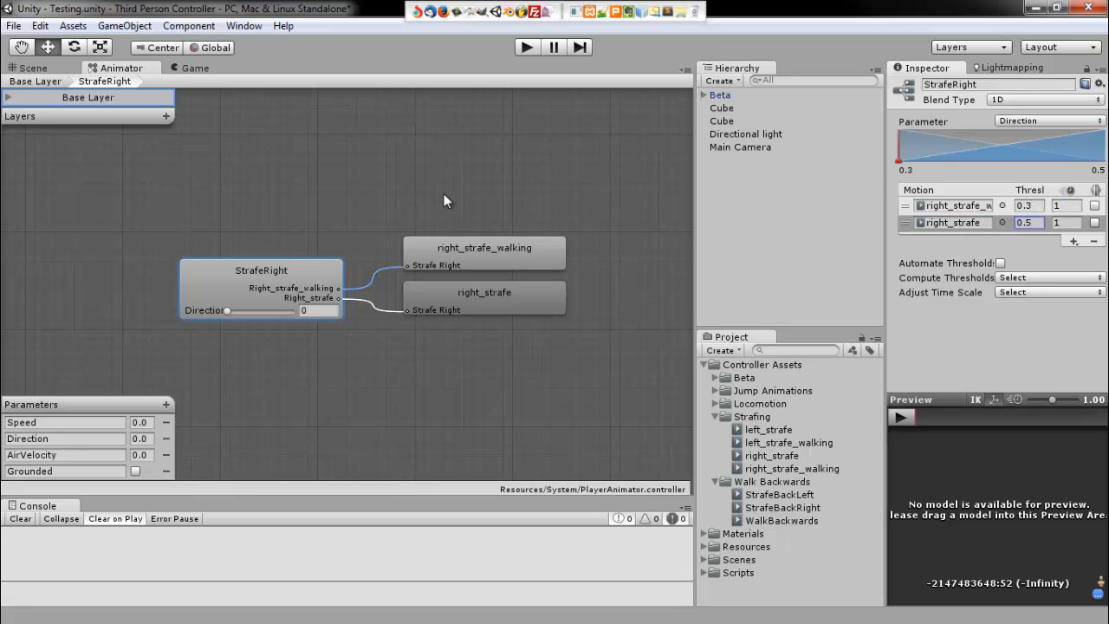
pyautogui.moveTo(349, 178); pyautogui.dragTo(303, 198, button='middle')
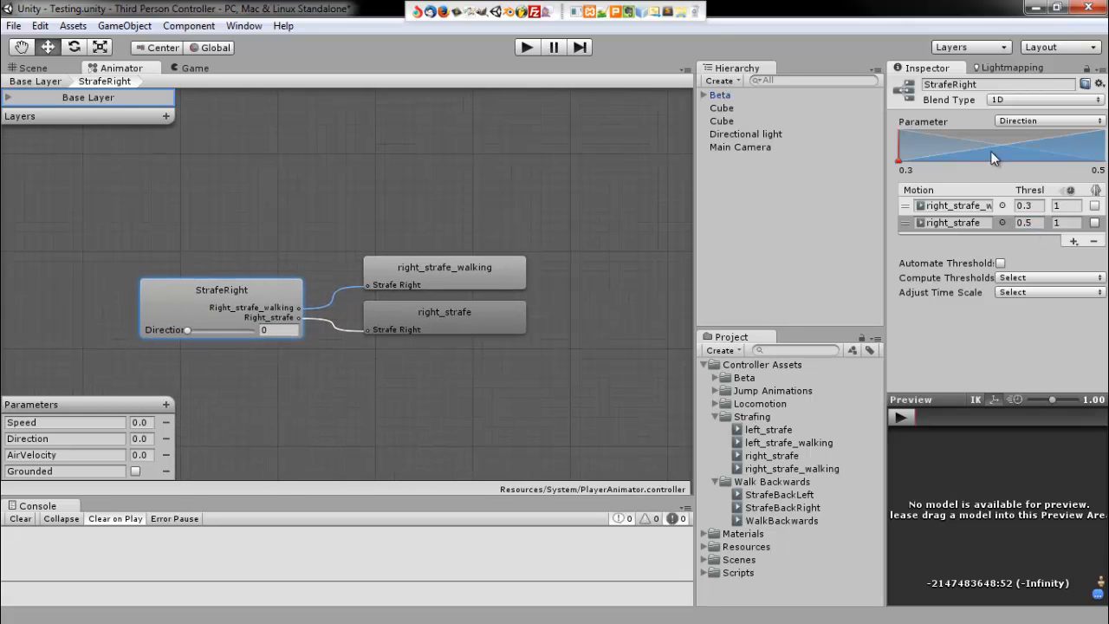
pyautogui.click(35, 80)
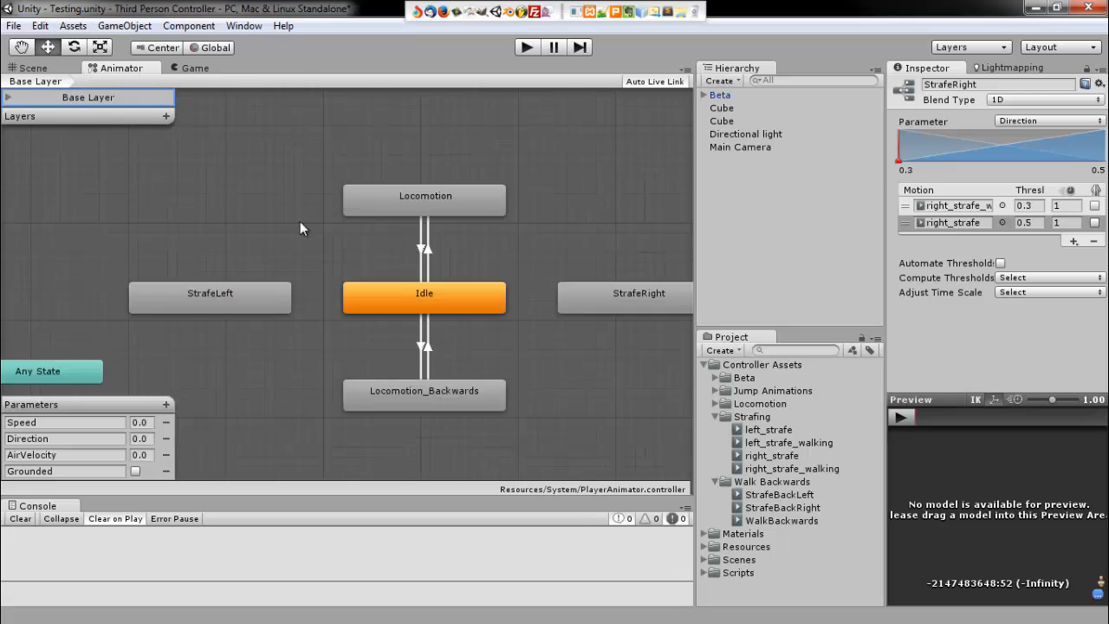
# - Create transitions in both directions between the Idle and StrafeRight states
pyautogui.rightClick(372, 291)
pyautogui.click(446, 300)
pyautogui.click(520, 294)
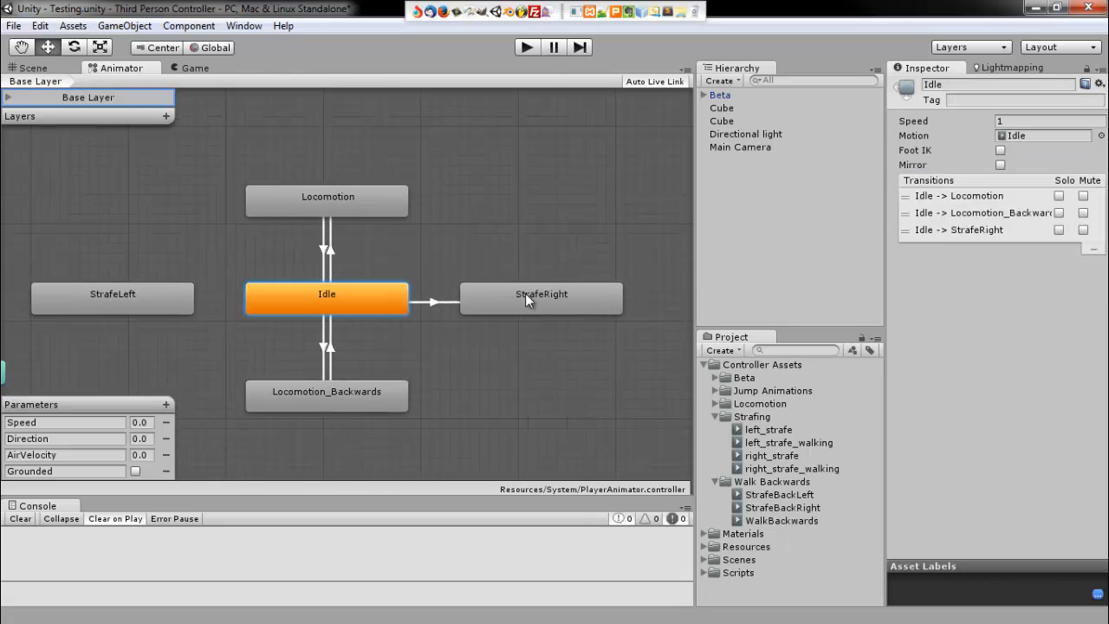
pyautogui.rightClick(525, 294)
pyautogui.click(529, 302)
pyautogui.click(380, 303)
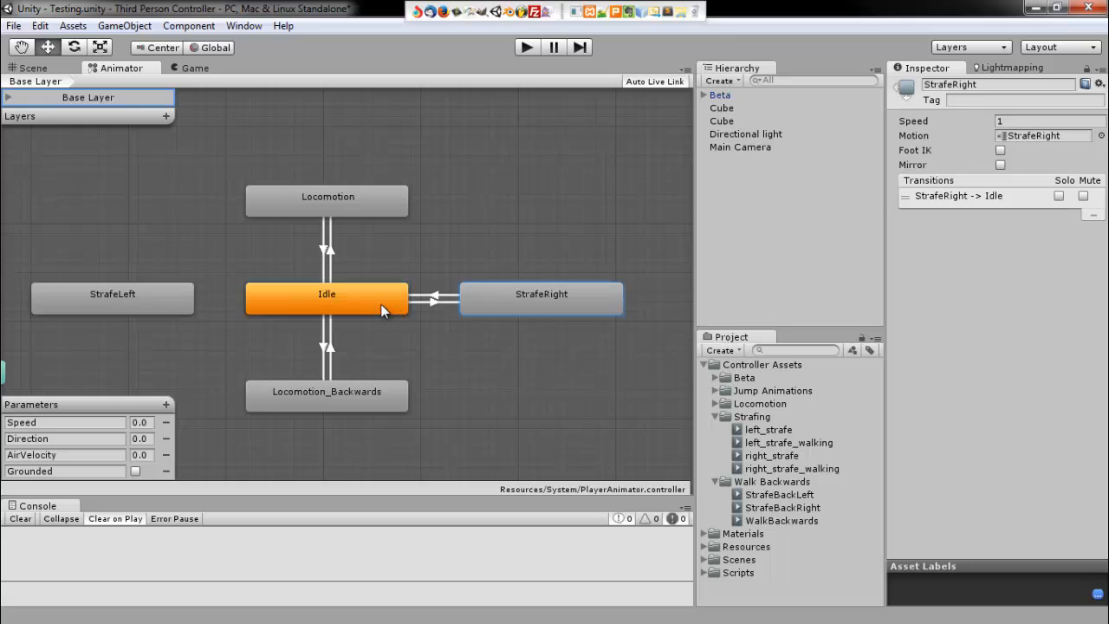
# - Create transitions in both directions between the Idle and StrafeLeft states
pyautogui.rightClick(277, 297)
pyautogui.click(288, 309)
pyautogui.click(136, 298)
pyautogui.rightClick(155, 296)
pyautogui.click(182, 309)
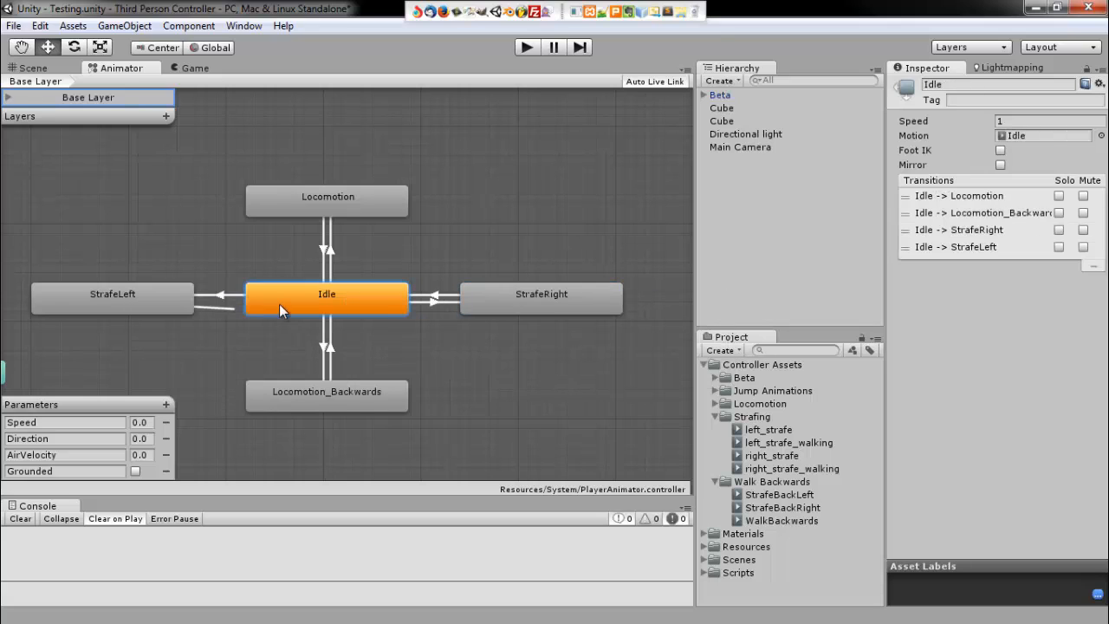
pyautogui.click(279, 303)
# - Create transitions in both directions between the Locomotion and StrafeLeft states
pyautogui.rightClick(291, 208)
pyautogui.click(299, 212)
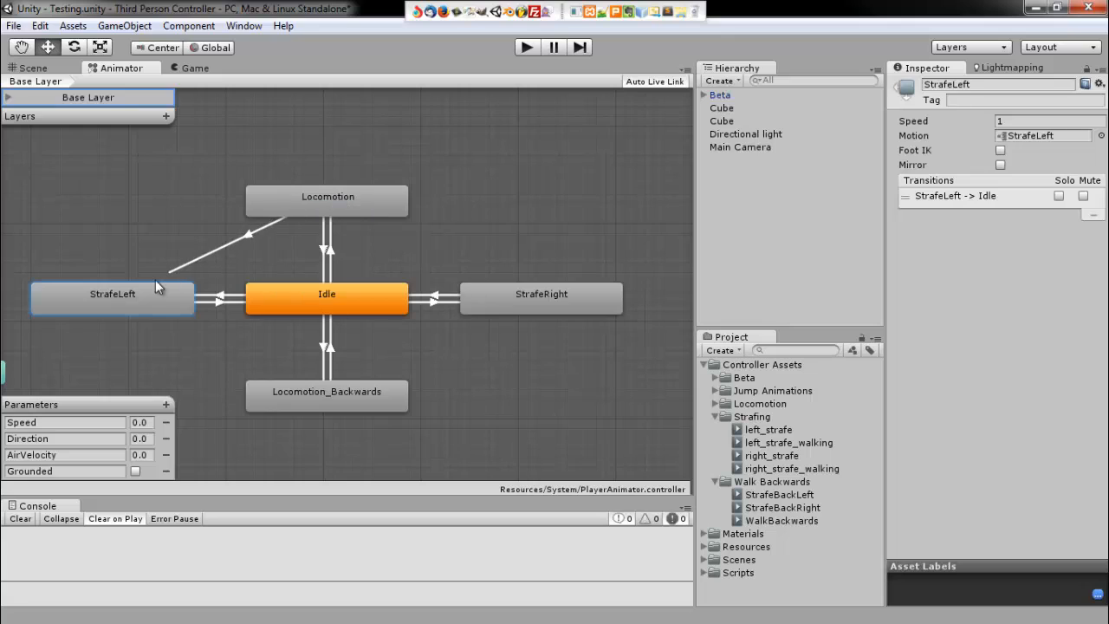
pyautogui.click(151, 286)
pyautogui.rightClick(137, 295)
pyautogui.click(161, 305)
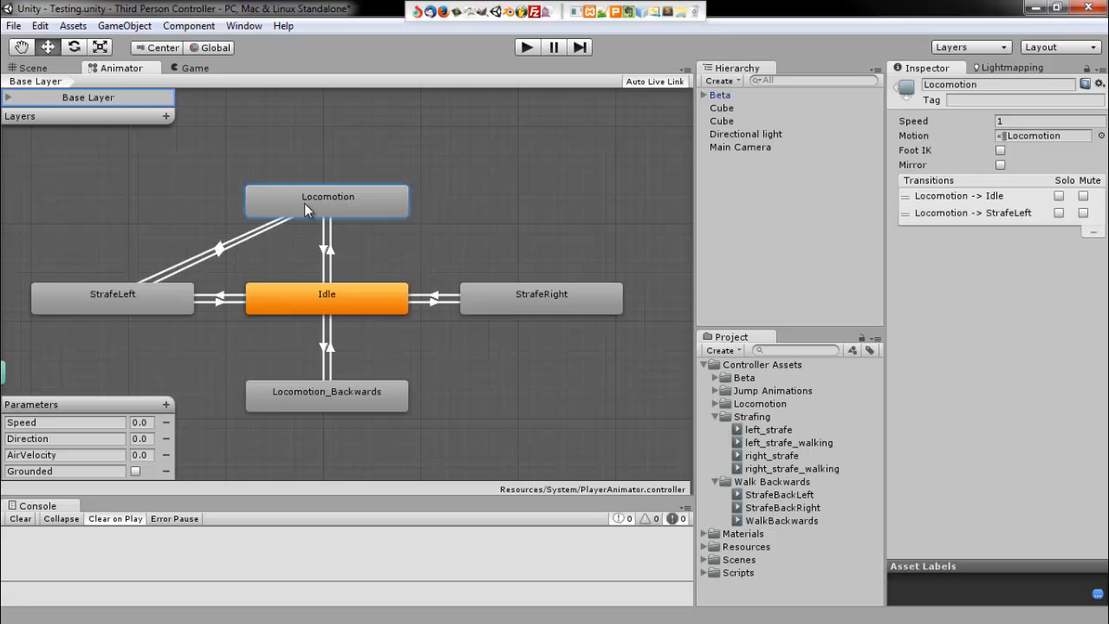
pyautogui.click(305, 209)
# - Create transitions in both directions between the StrafeRight and Locomotion states
pyautogui.rightClick(536, 297)
pyautogui.click(572, 299)
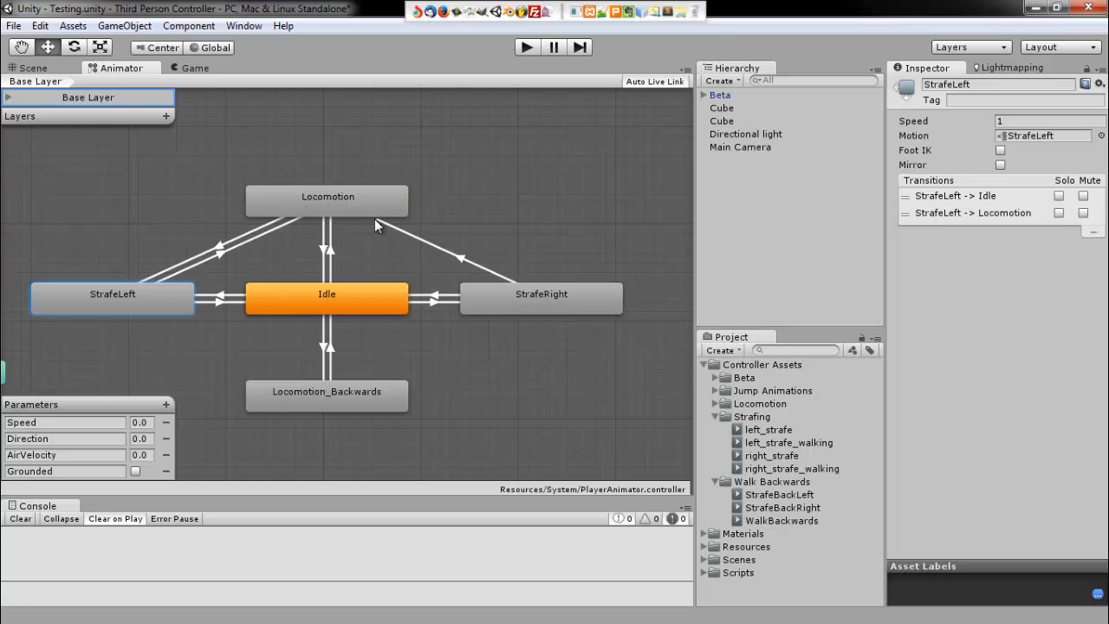
pyautogui.click(374, 214)
pyautogui.rightClick(374, 199)
pyautogui.click(442, 206)
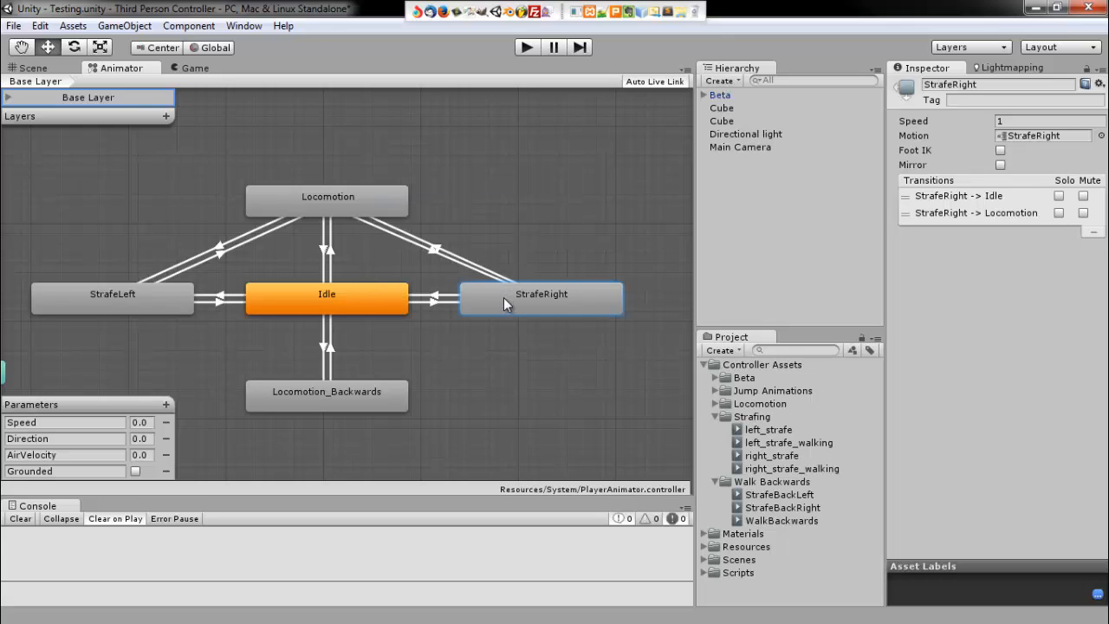
pyautogui.click(504, 297)
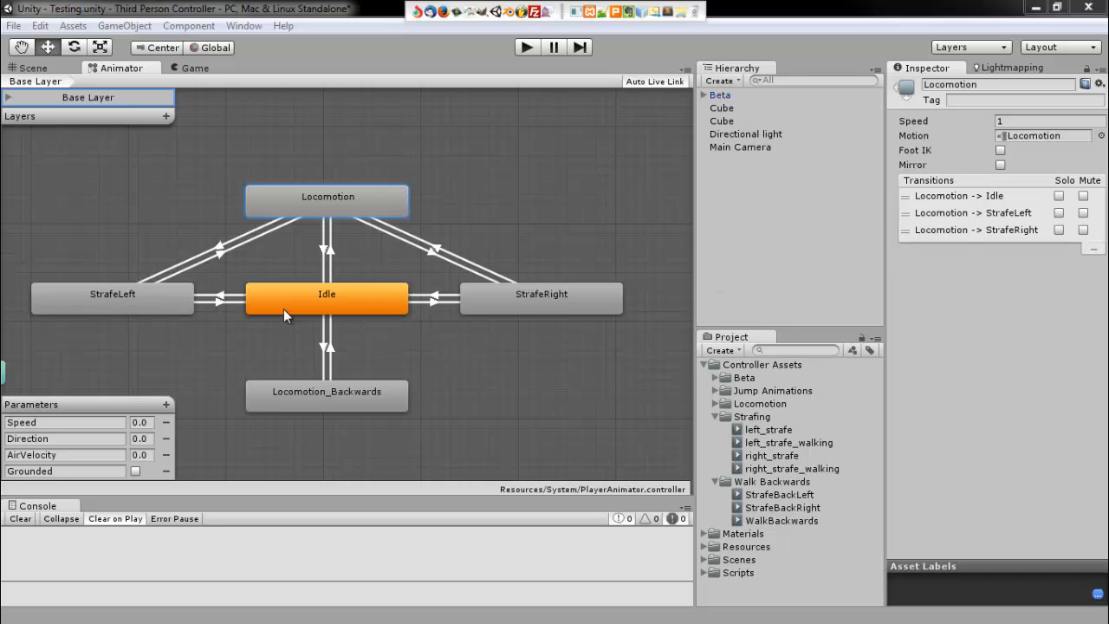
# - Set the Idle to StrafeLeft transition's condition to Direction Less than -0.3
pyautogui.click(222, 296)
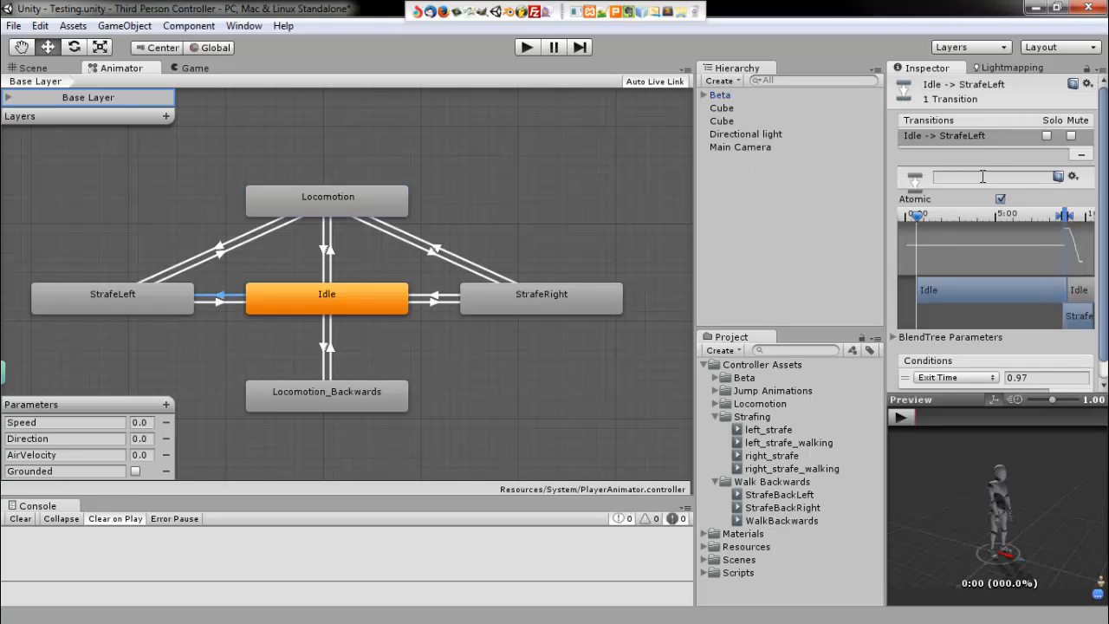
pyautogui.scroll(-4, 972, 299)
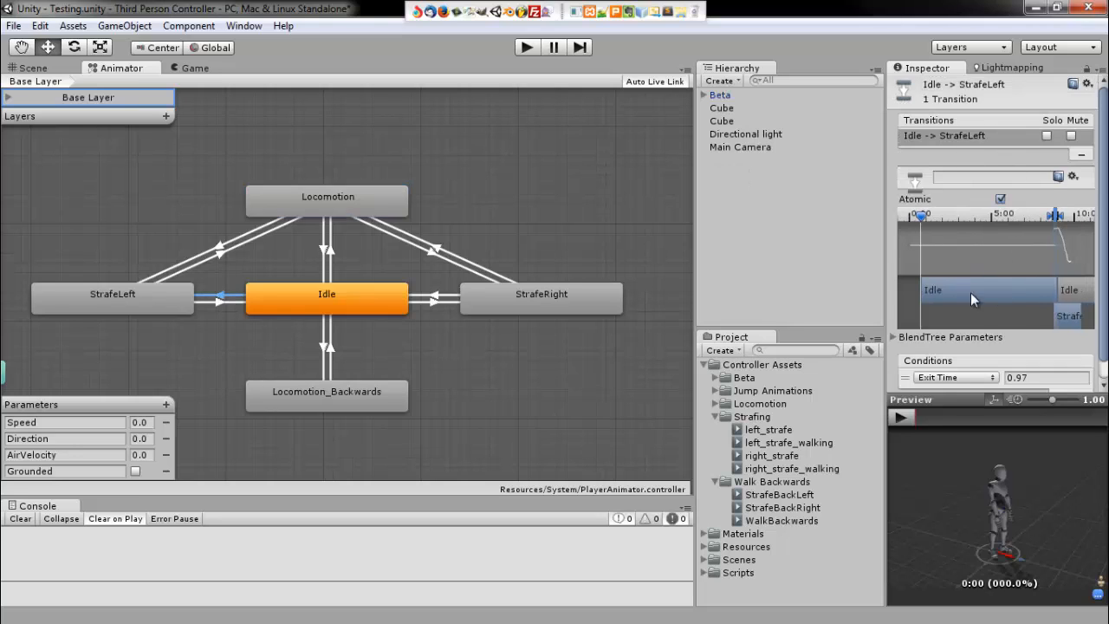
pyautogui.scroll(2, 976, 322)
pyautogui.scroll(-1, 1097, 303)
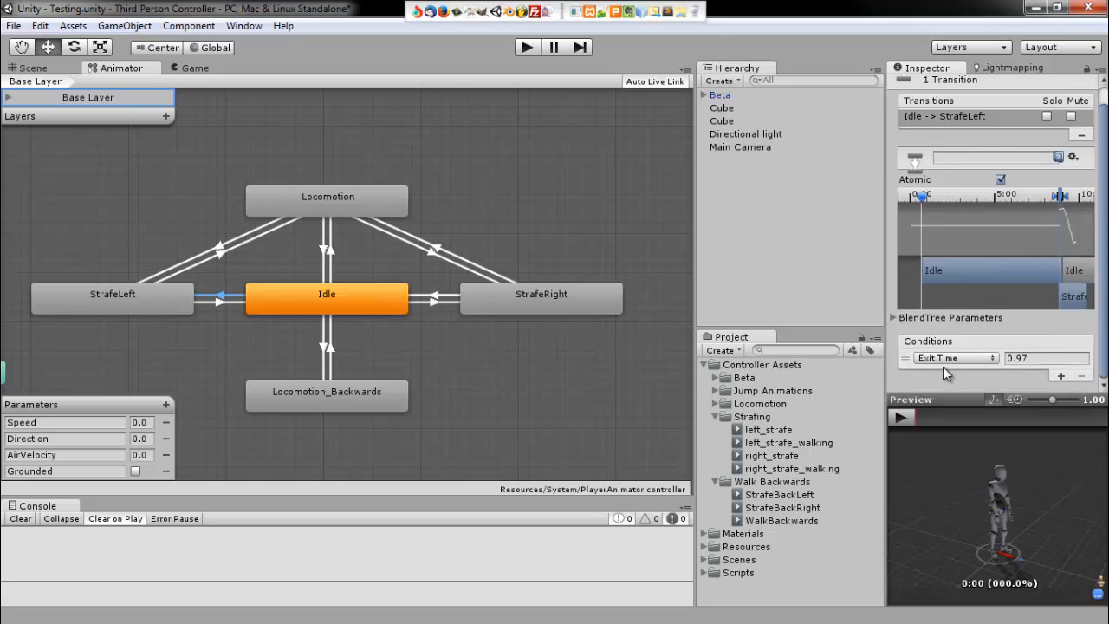
pyautogui.click(953, 357)
pyautogui.click(974, 394)
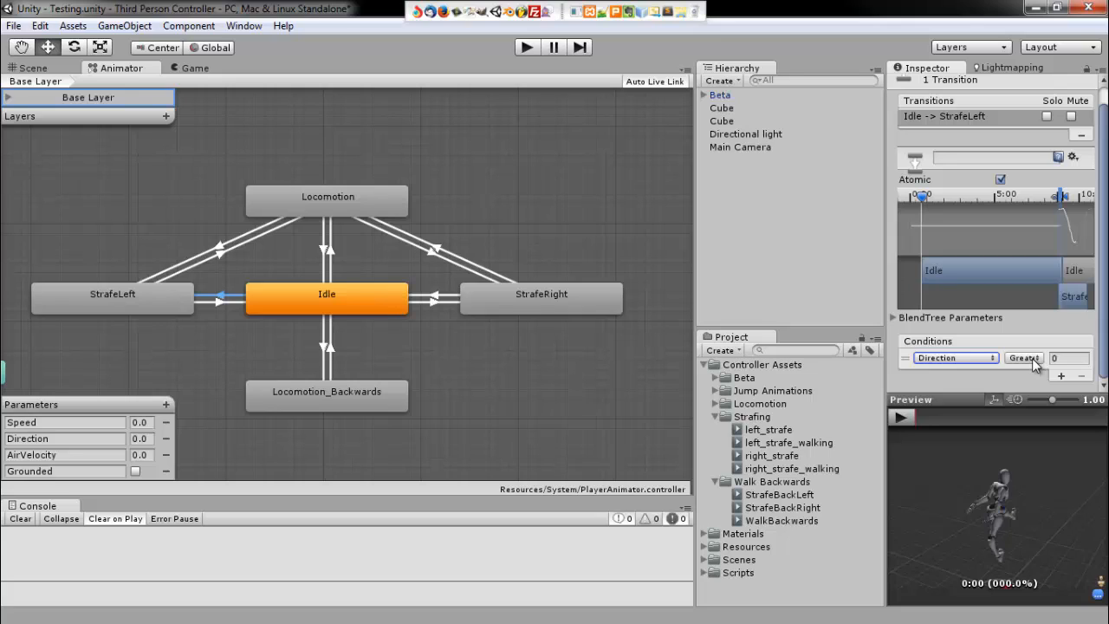
pyautogui.click(1024, 358)
pyautogui.click(1040, 389)
pyautogui.press('Tab')
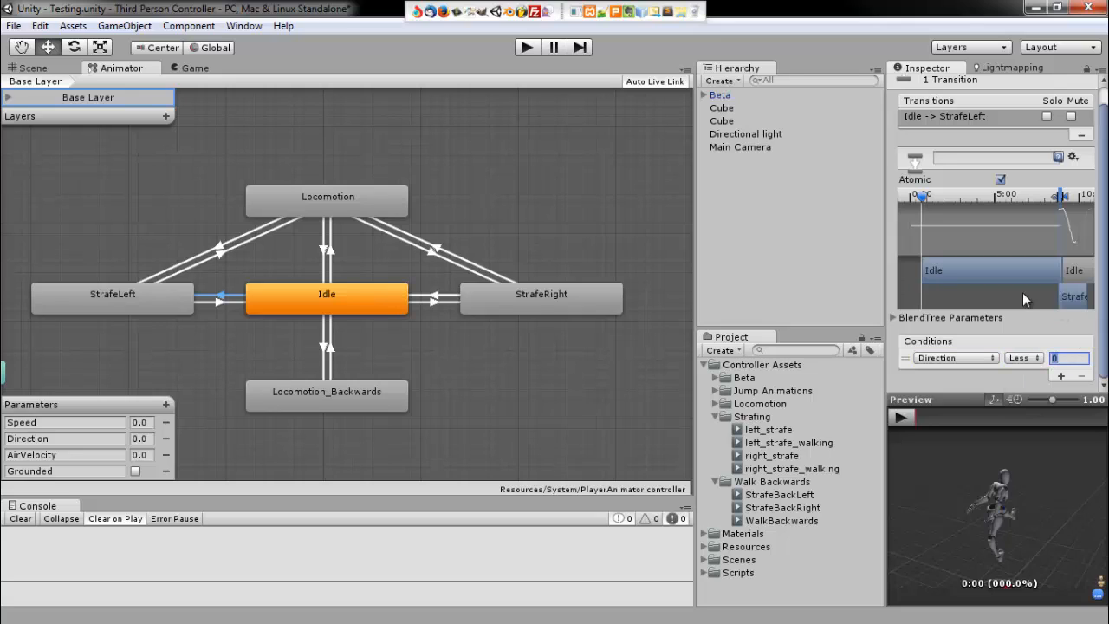
pyautogui.write('0.3')
pyautogui.press('Return')
pyautogui.write('-0.3')
# - Set the StrafeLeft to Idle transition's condition to Direction Greater than -0.3
pyautogui.click(219, 304)
pyautogui.click(958, 357)
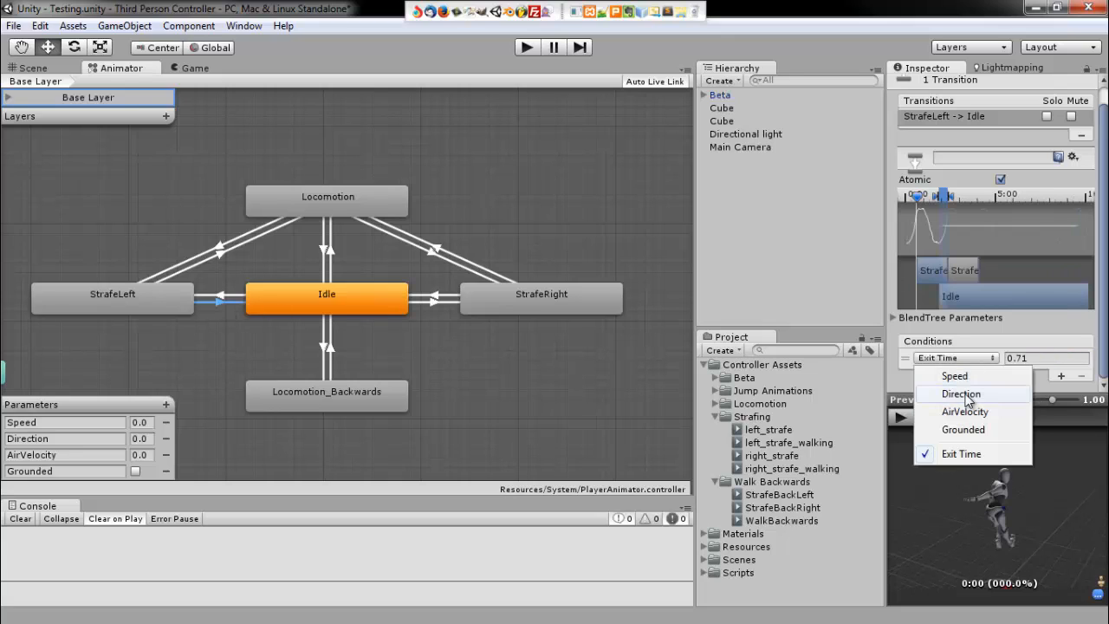
pyautogui.click(960, 396)
pyautogui.click(1024, 358)
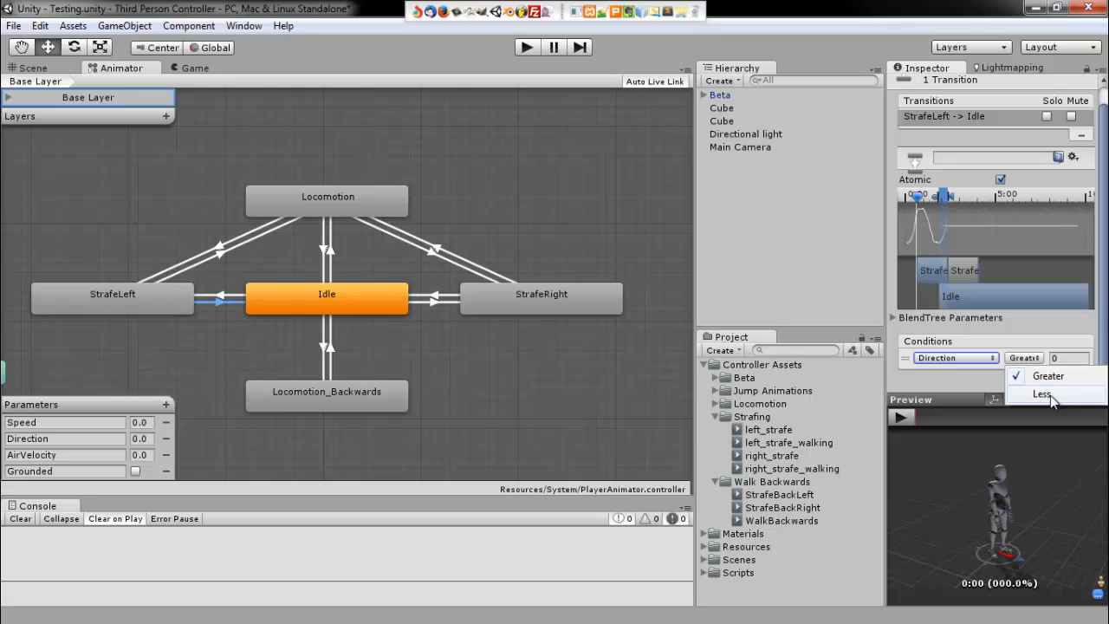
pyautogui.click(1050, 377)
pyautogui.click(1071, 357)
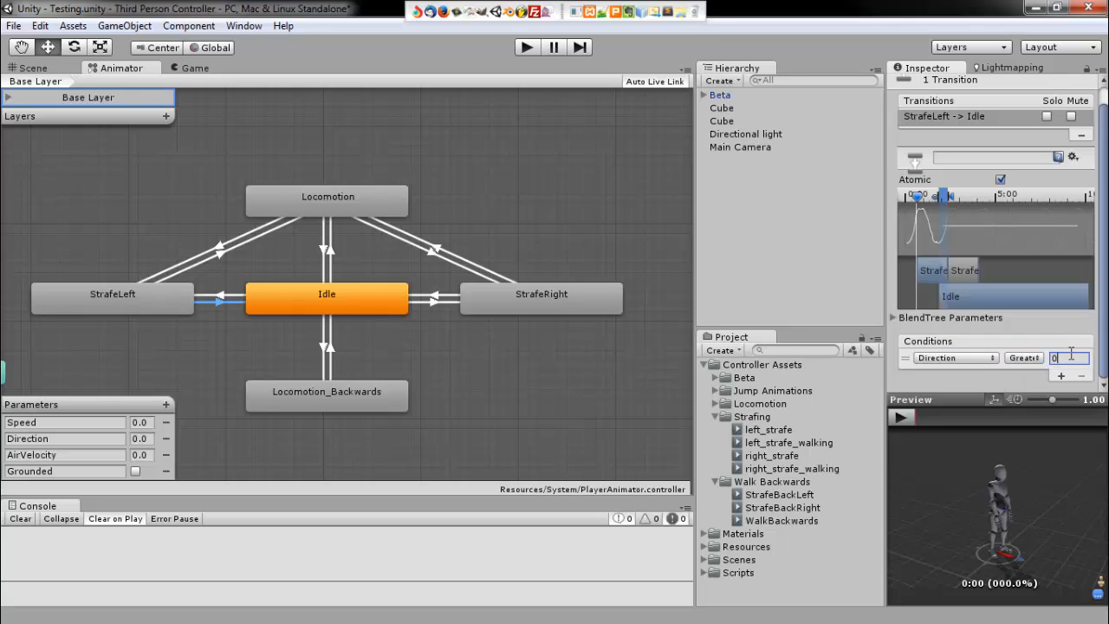
pyautogui.write('-0.3')
# - Set the Idle to StrafeRight transition's condition to Direction Greater than 0.3
pyautogui.click(436, 300)
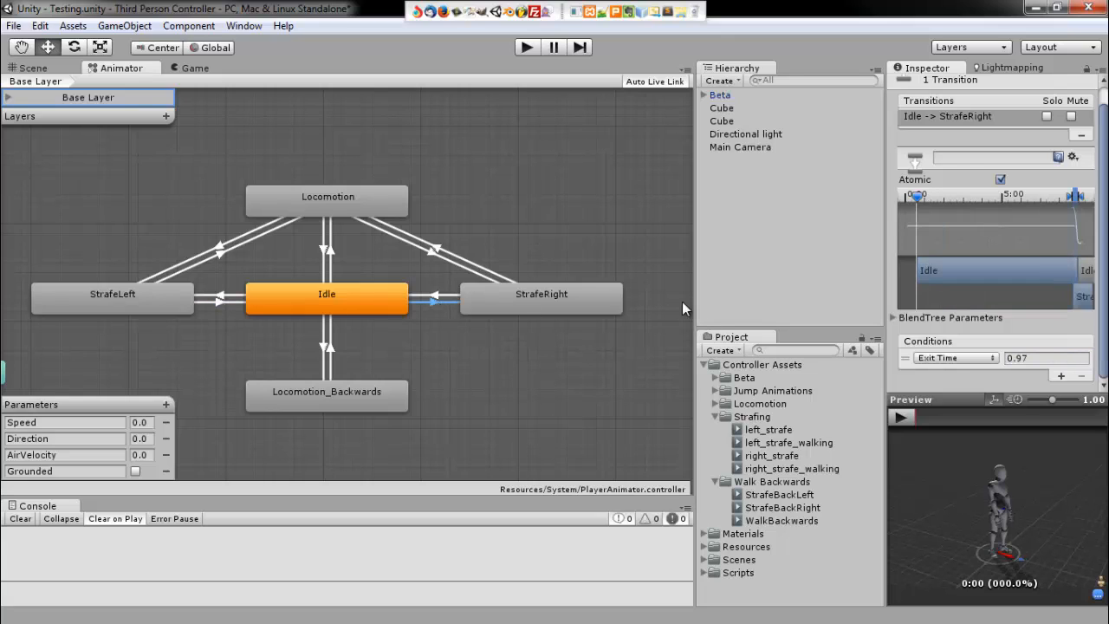
pyautogui.click(979, 359)
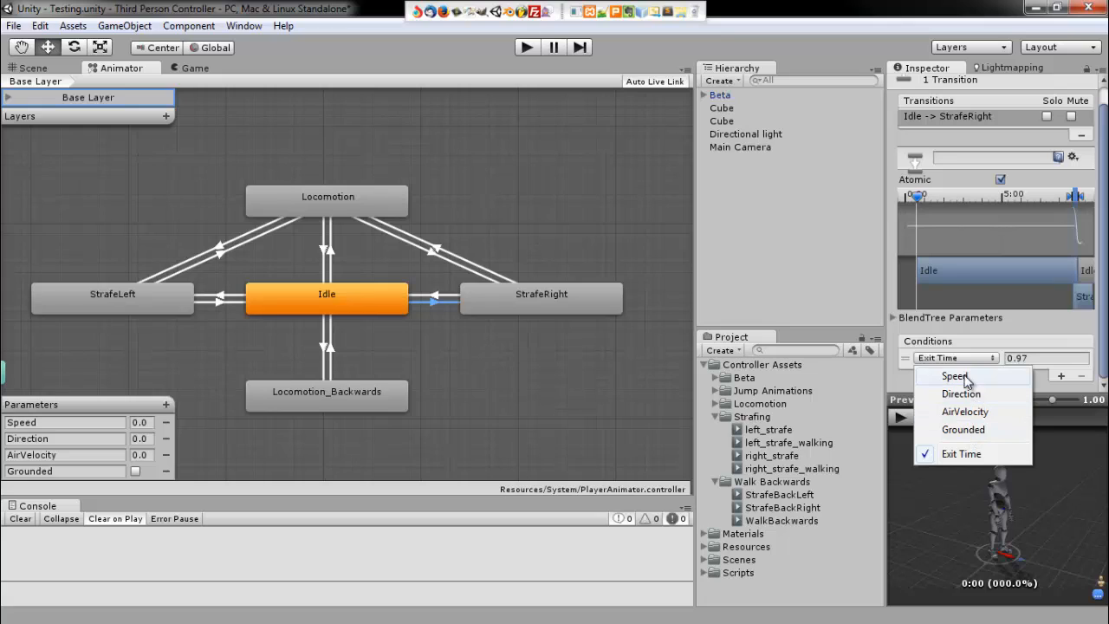
pyautogui.click(968, 395)
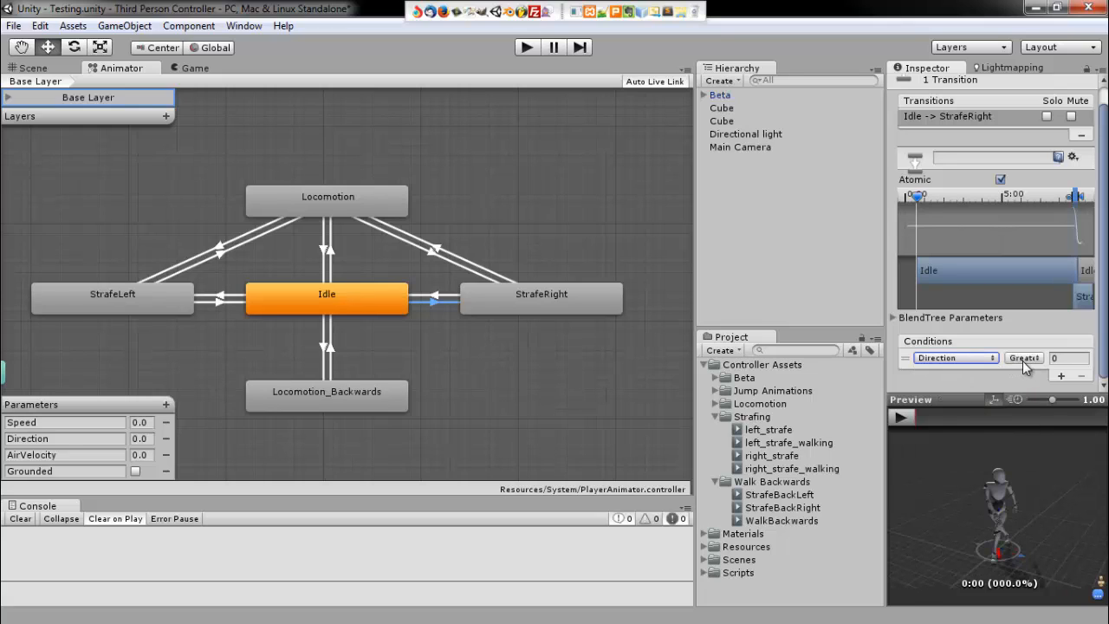
pyautogui.click(1073, 358)
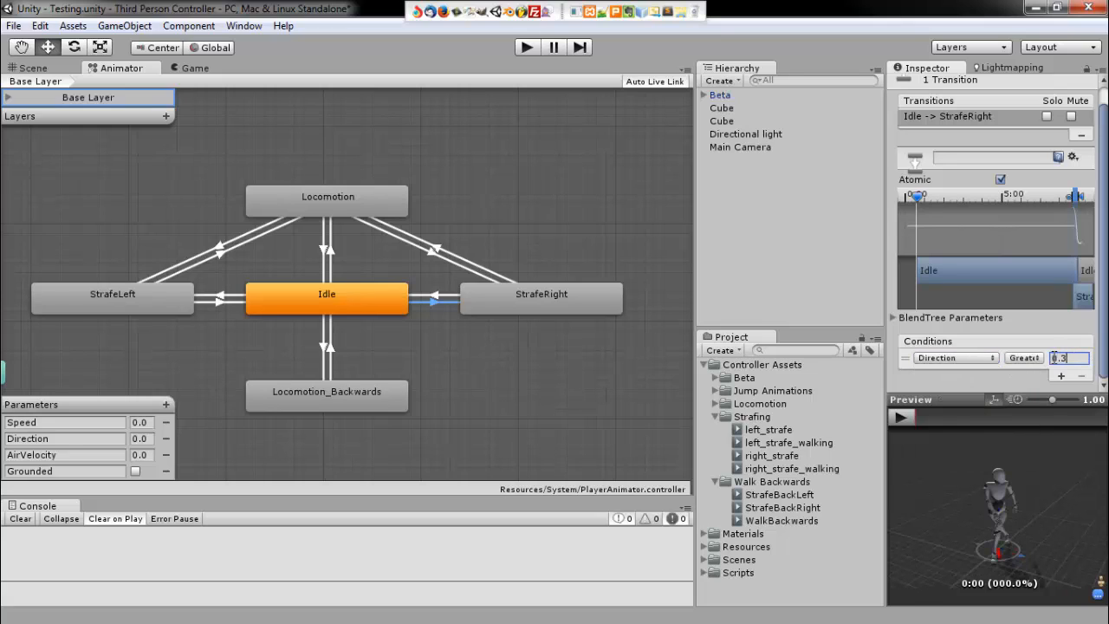
# - Set the StrafeRight to Idle transition's condition to Direction Less than 0.3
pyautogui.click(440, 295)
pyautogui.click(976, 359)
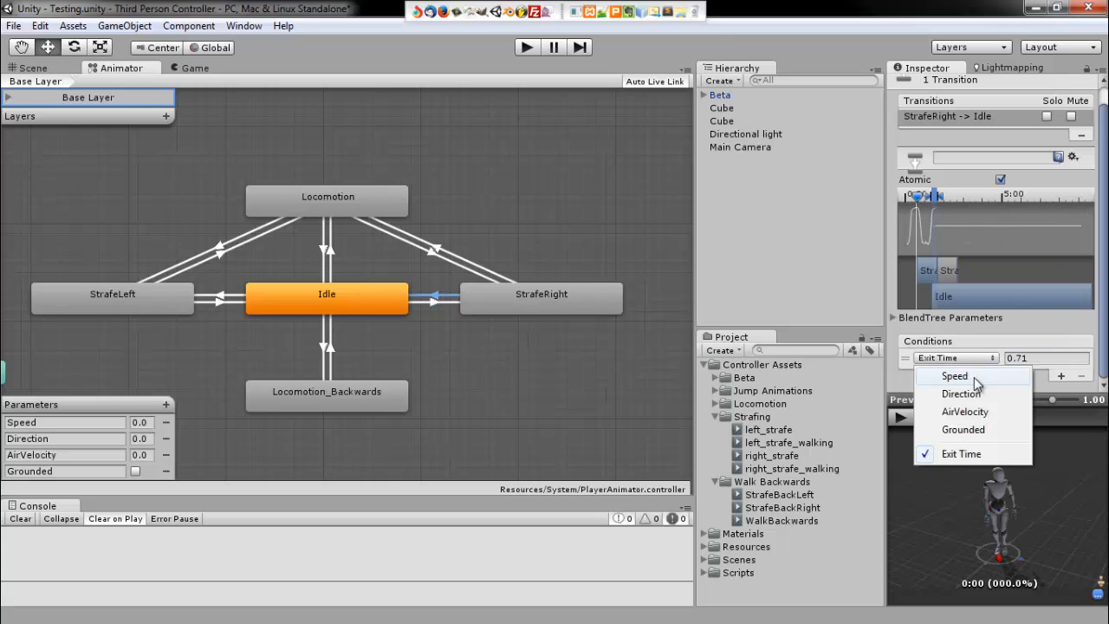
pyautogui.click(980, 394)
pyautogui.click(1031, 358)
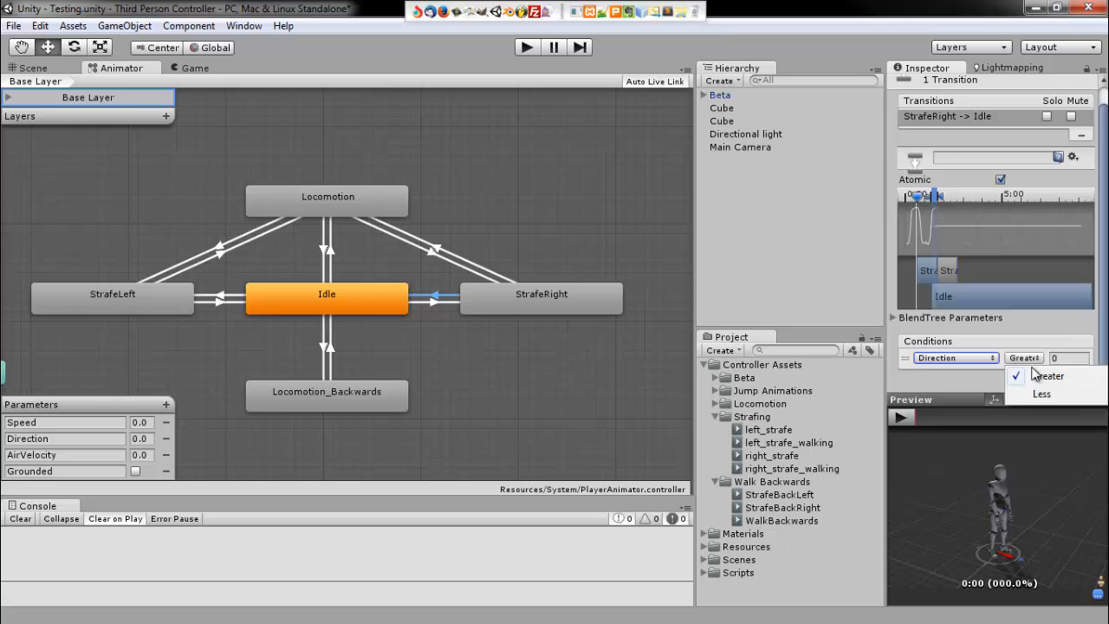
pyautogui.click(1041, 396)
pyautogui.click(1067, 358)
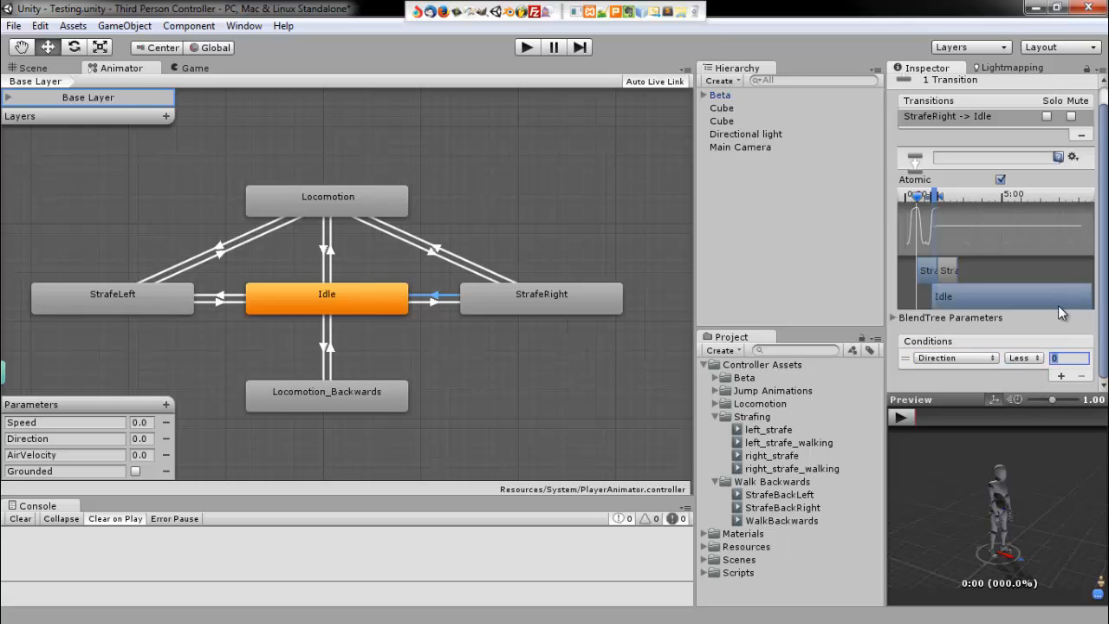
pyautogui.write('-0.3')
pyautogui.click(1061, 358)
pyautogui.click(1053, 358)
pyautogui.press('Delete')
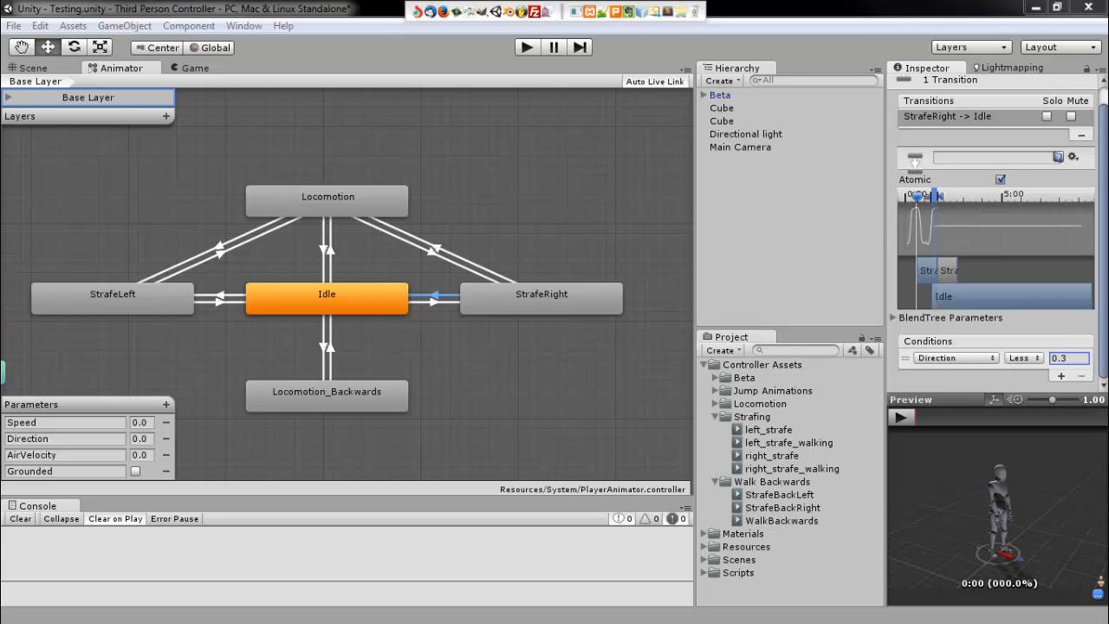
# - Create transitions in both directions between the StrafeRight and Locomotion_Backwards states
pyautogui.rightClick(535, 301)
pyautogui.click(572, 315)
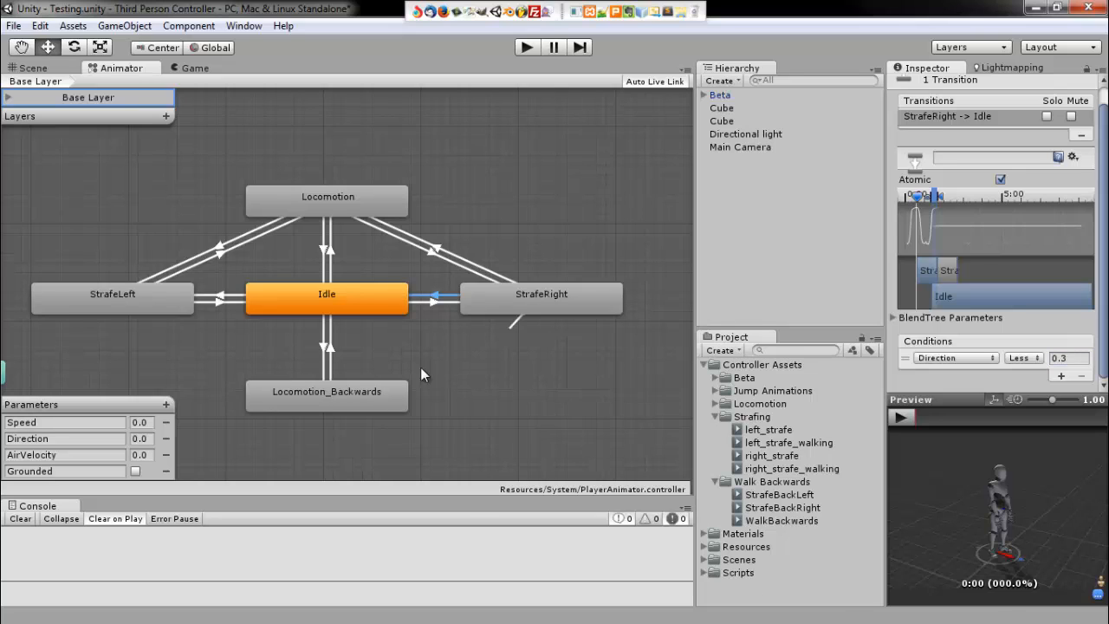
pyautogui.click(369, 397)
pyautogui.rightClick(371, 412)
pyautogui.click(421, 416)
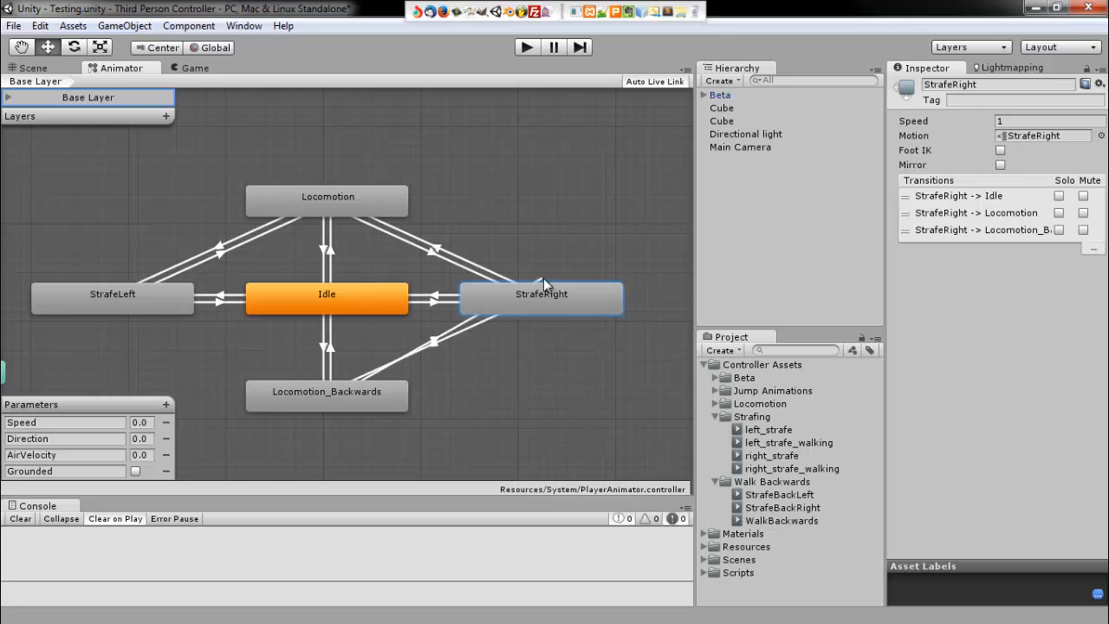
pyautogui.click(544, 295)
# - Create transitions in both directions between the StrafeLeft and Locomotion_Backwards states
pyautogui.rightClick(165, 298)
pyautogui.click(196, 308)
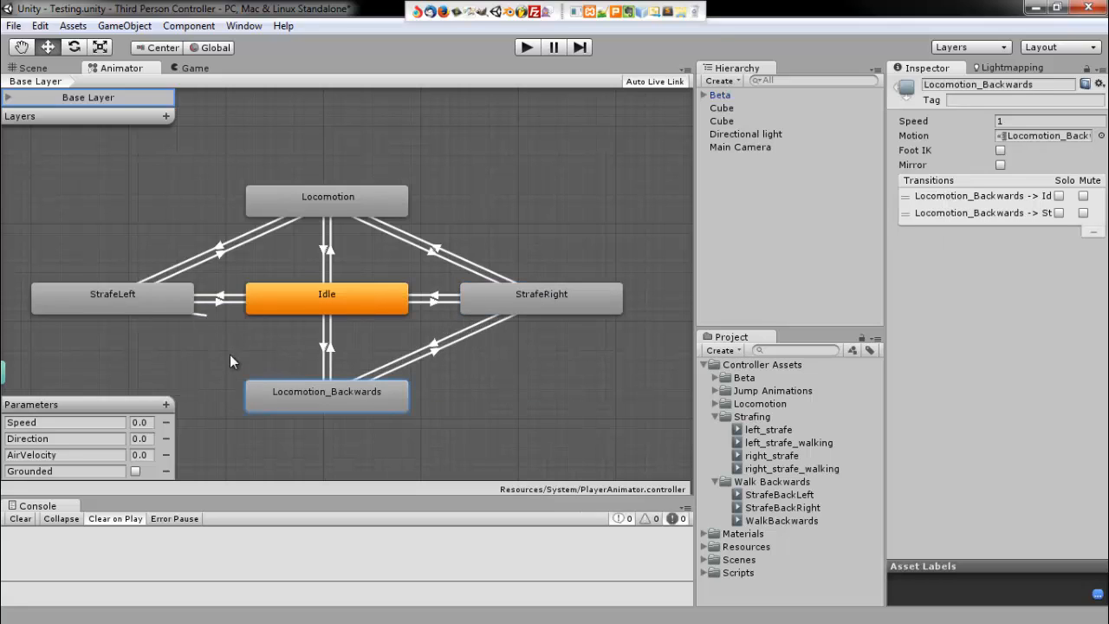
pyautogui.click(272, 390)
pyautogui.rightClick(158, 310)
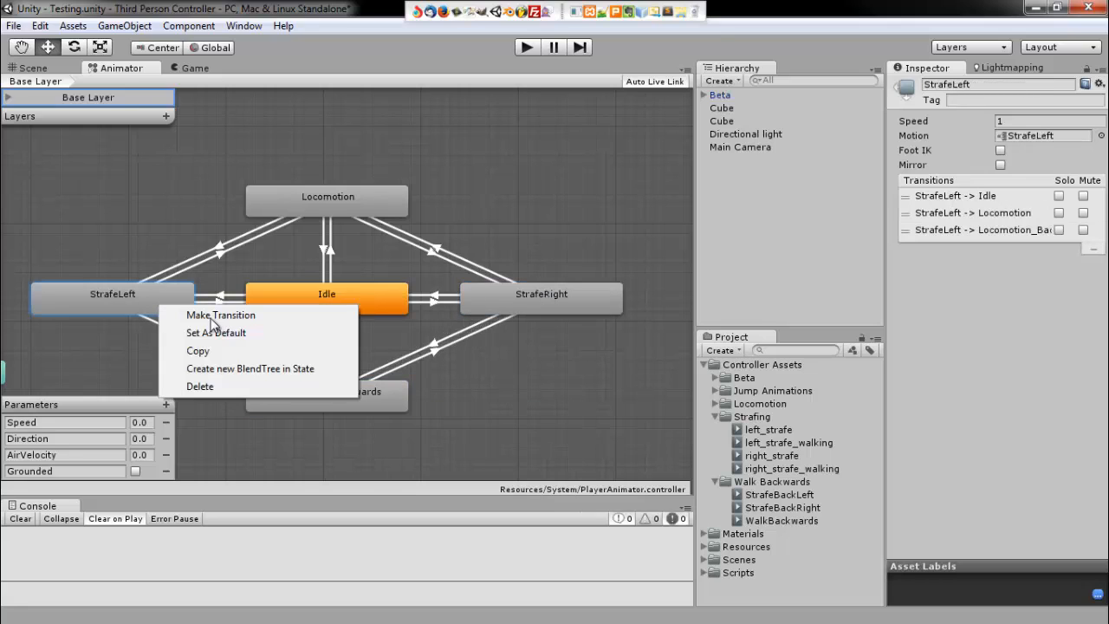
pyautogui.rightClick(304, 401)
pyautogui.click(372, 410)
pyautogui.click(139, 296)
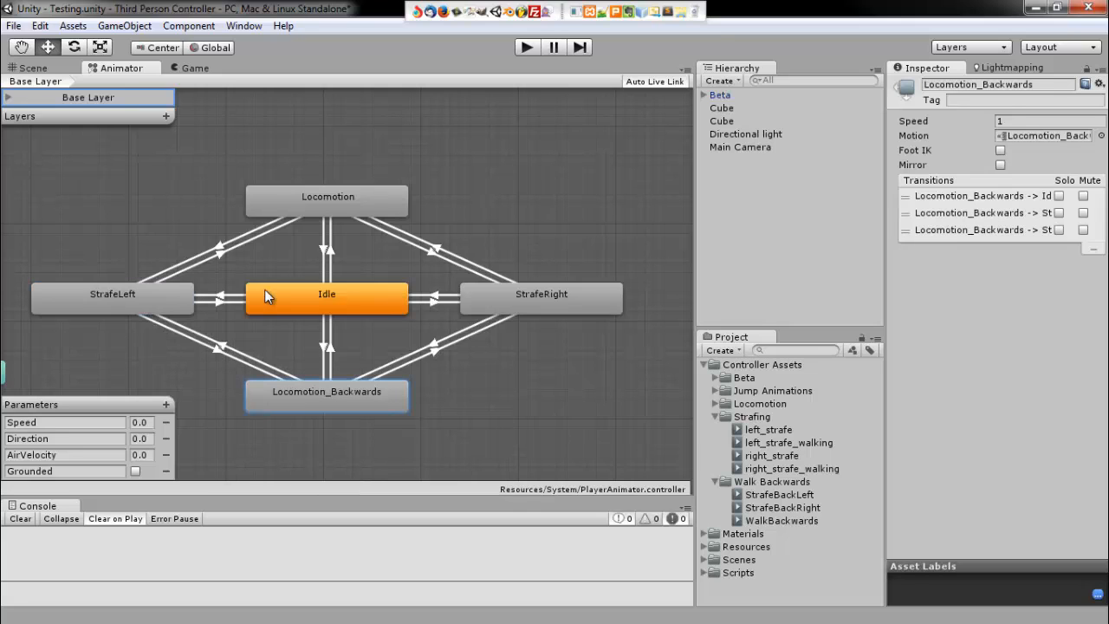
# - Set the StrafeLeft to Locomotion_Backwards transition's condition to Direction Less than -0.3
pyautogui.click(213, 351)
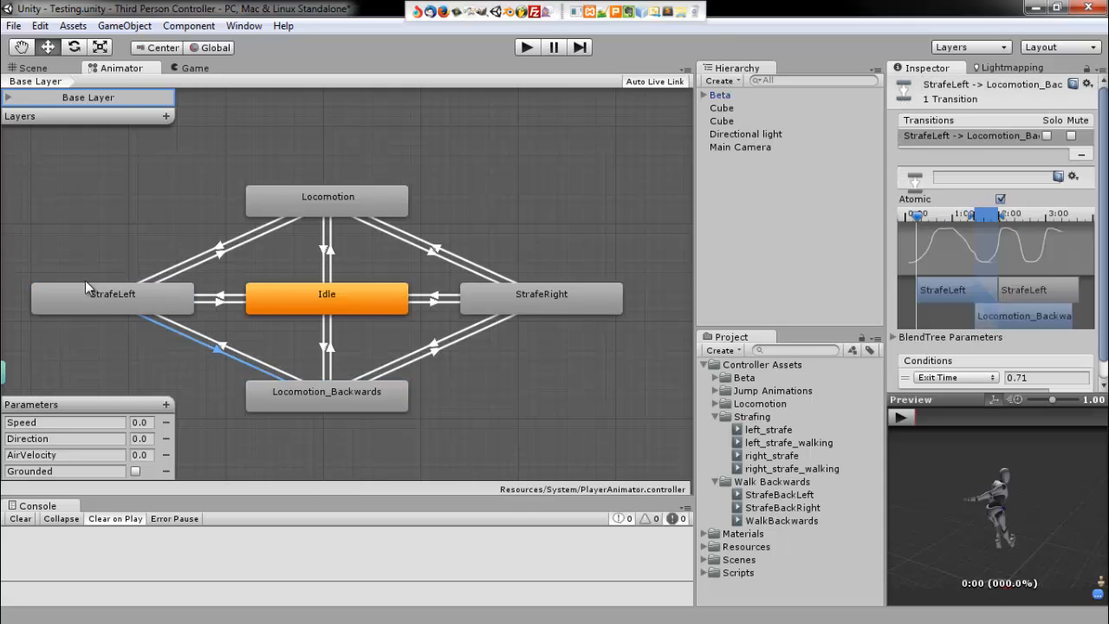
pyautogui.moveTo(100, 353); pyautogui.dragTo(124, 346, button='middle')
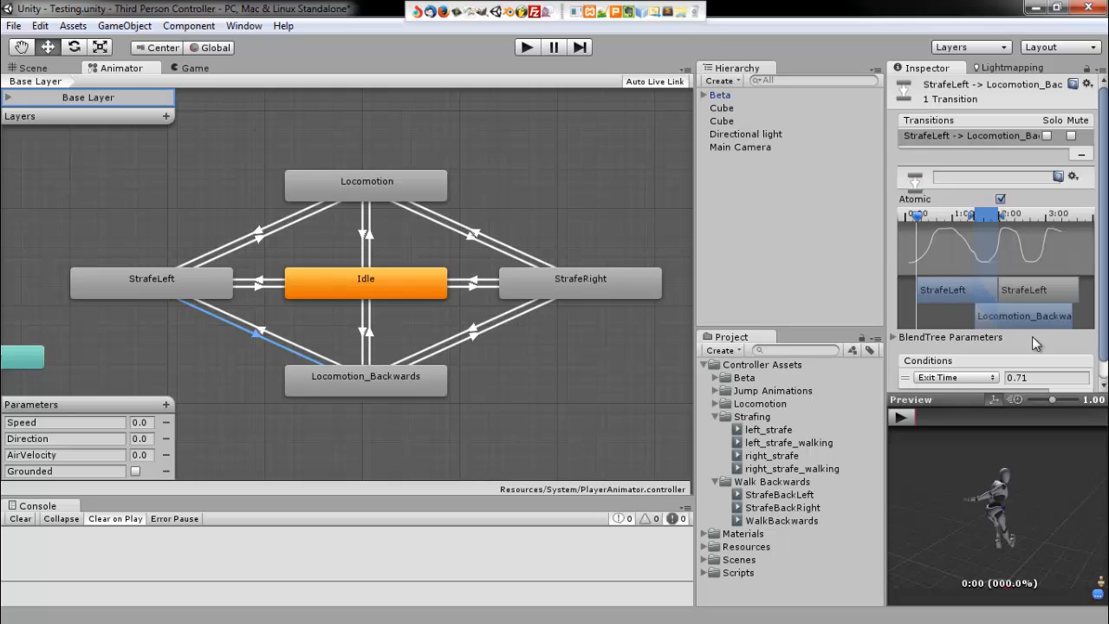
pyautogui.scroll(-2, 953, 372)
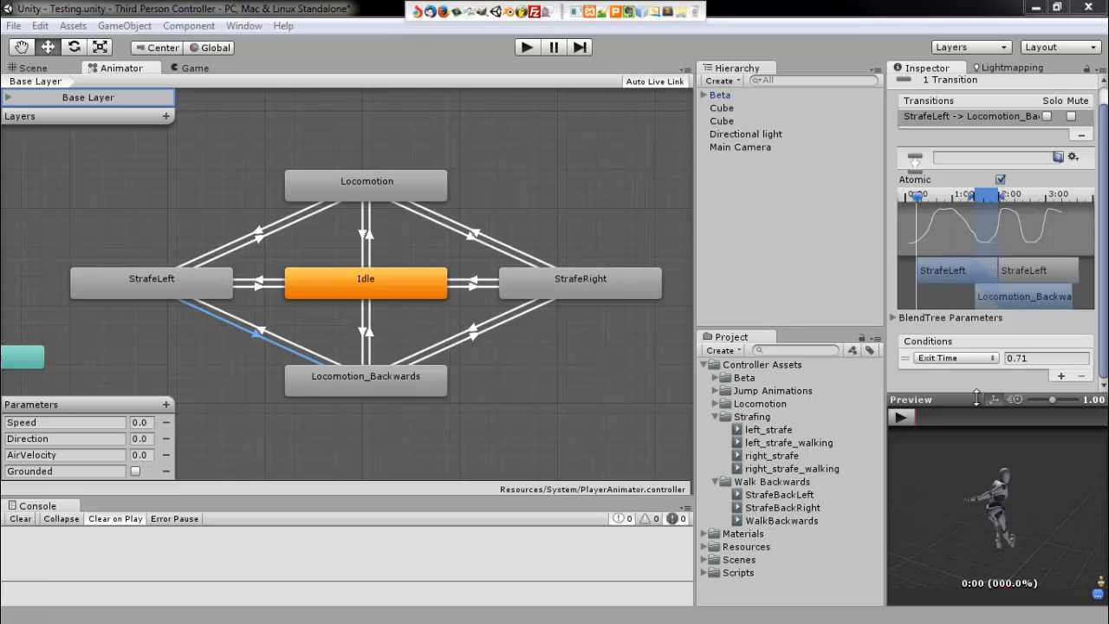
pyautogui.click(969, 357)
pyautogui.click(961, 394)
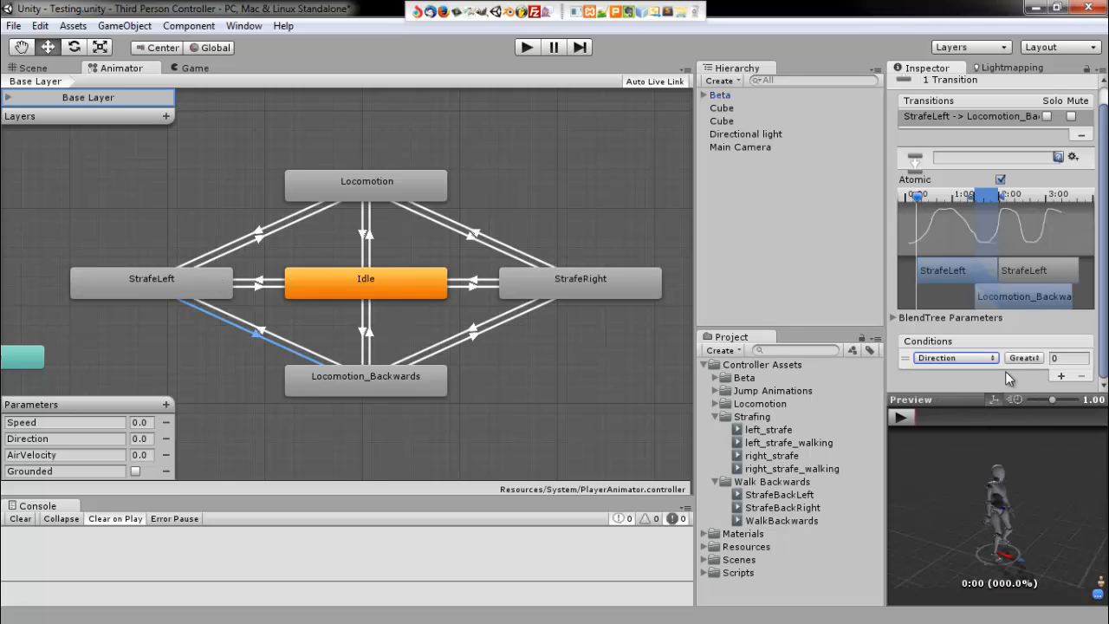
pyautogui.click(1022, 358)
pyautogui.click(1045, 391)
pyautogui.click(1067, 357)
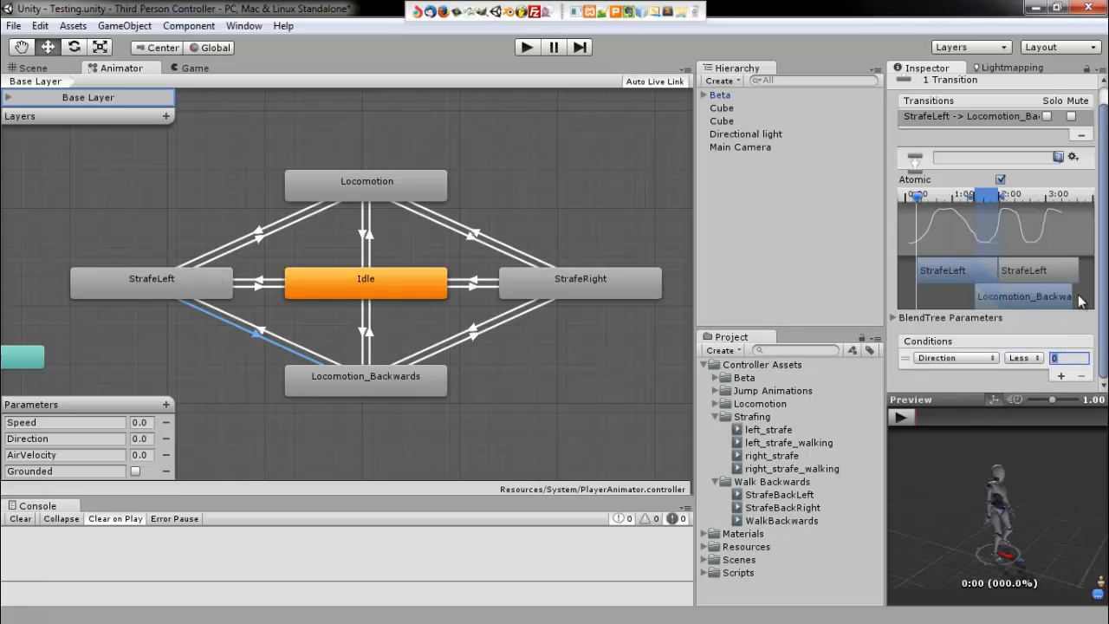
pyautogui.write('-0.3')
# - Add a second condition, Speed Less than -0.3, to the StrafeLeft to Locomotion_Backwards transition
pyautogui.click(1061, 376)
pyautogui.click(964, 373)
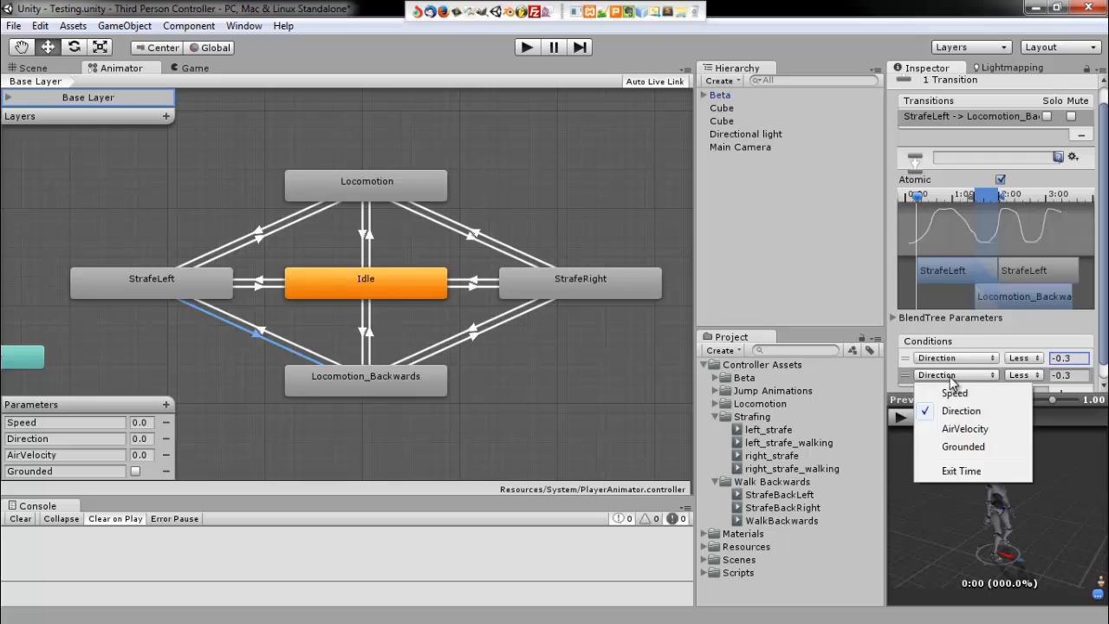
pyautogui.click(953, 389)
pyautogui.scroll(-1, 906, 345)
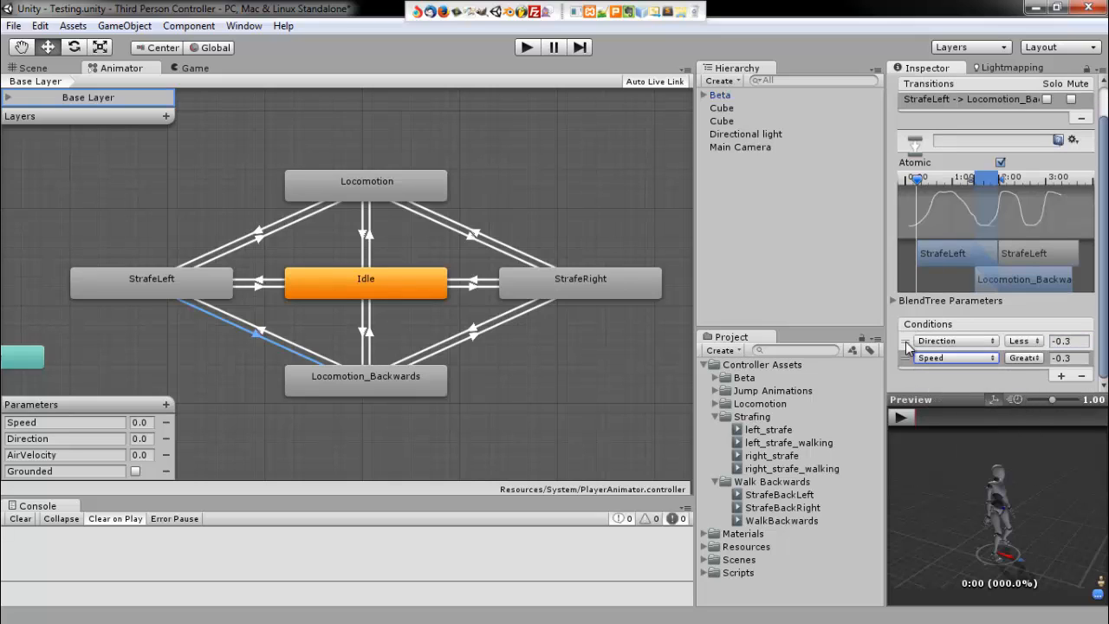
pyautogui.click(985, 362)
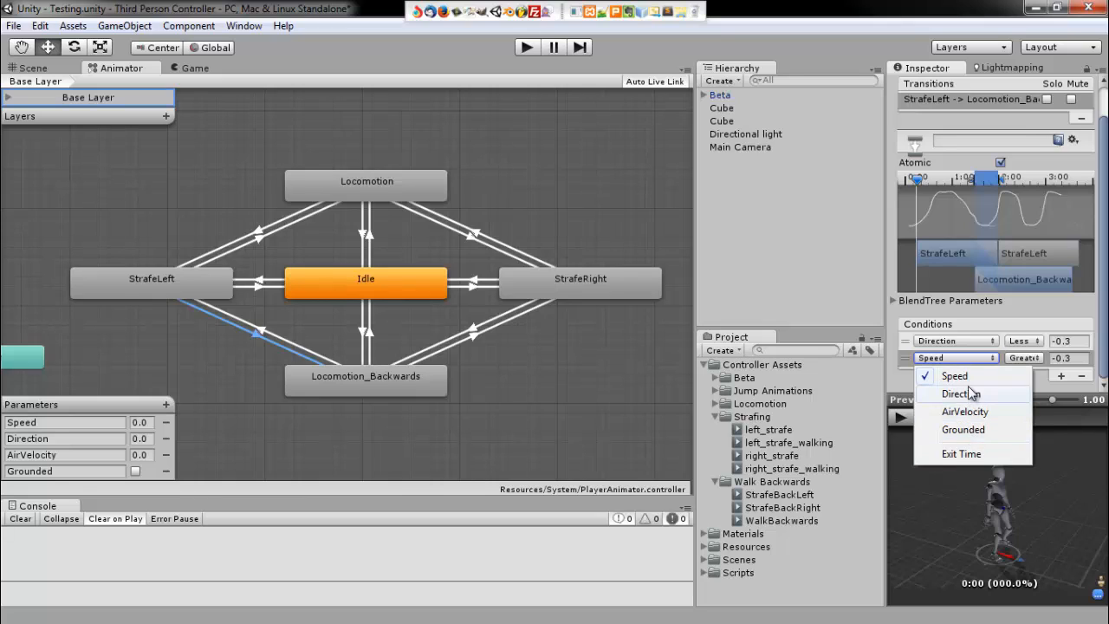
pyautogui.click(955, 376)
pyautogui.click(1024, 358)
pyautogui.click(1038, 393)
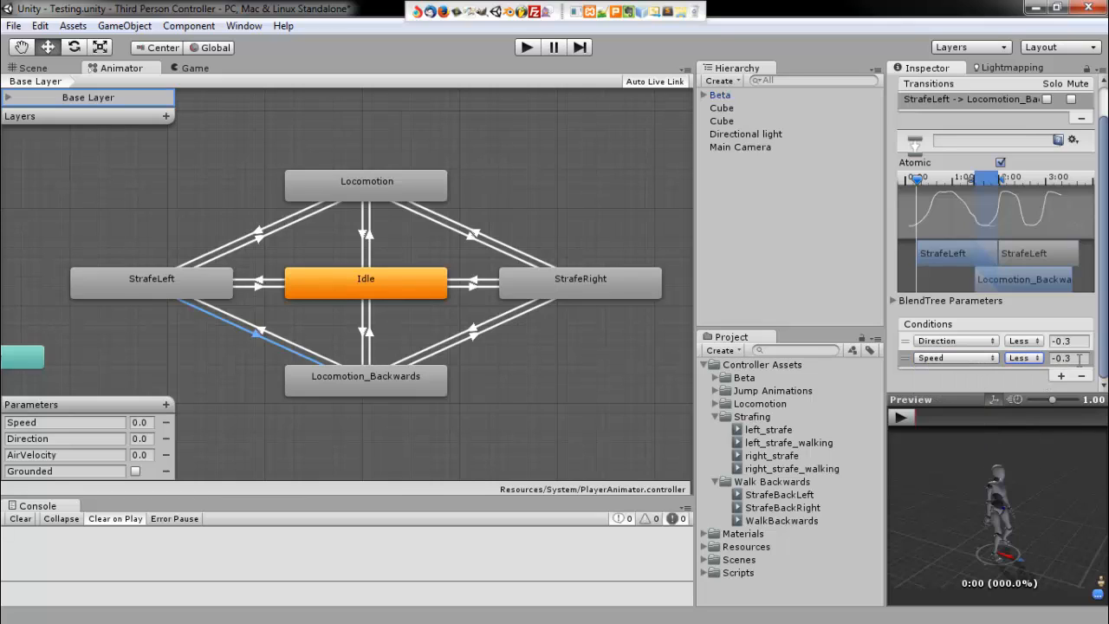
# - Set the StrafeRight to Locomotion_Backwards transition's condition to Direction Greater than 0.3
pyautogui.click(473, 333)
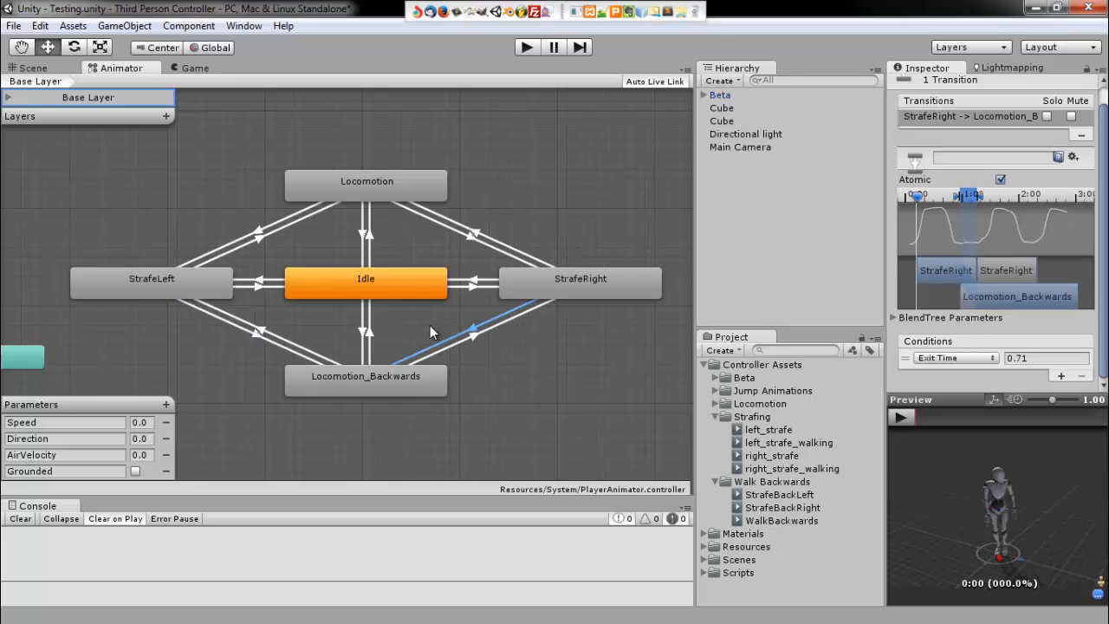
pyautogui.click(971, 359)
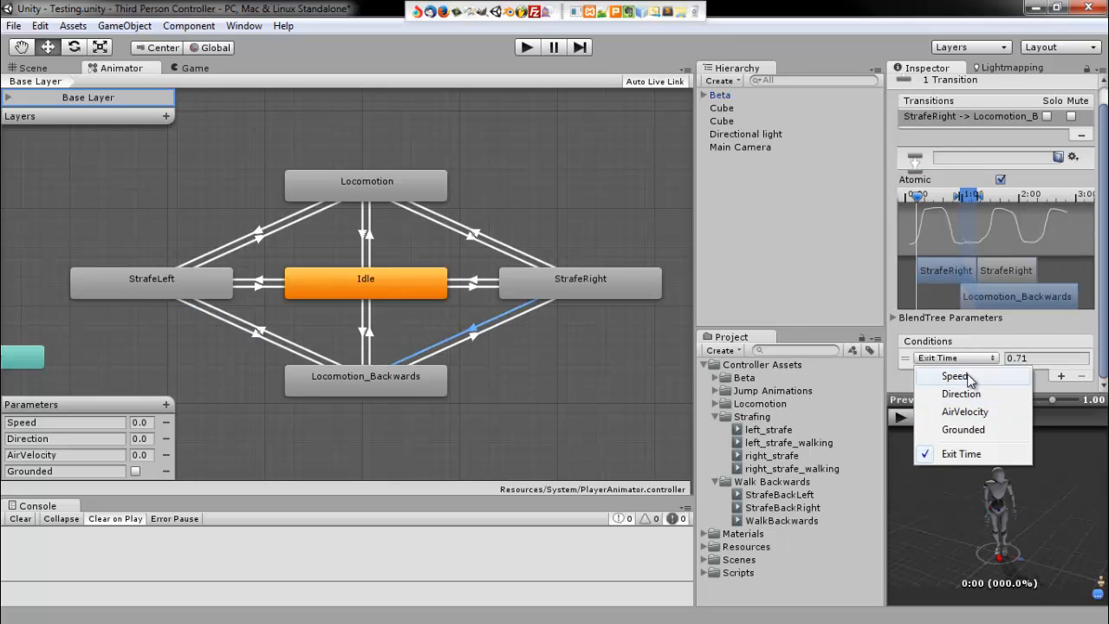
pyautogui.click(968, 376)
pyautogui.click(979, 359)
pyautogui.click(967, 394)
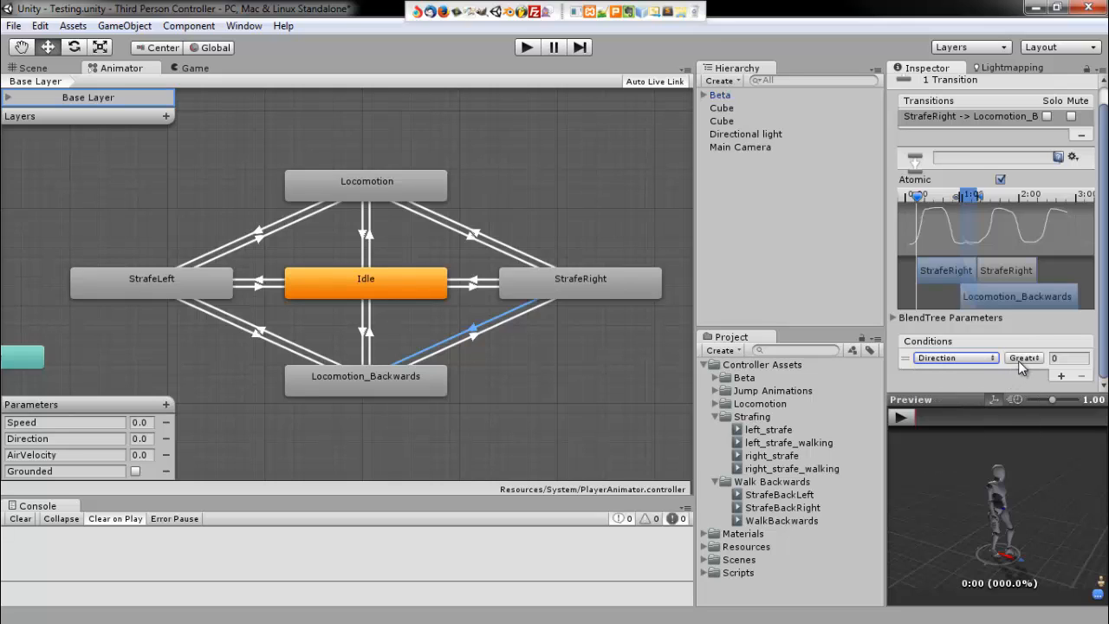
pyautogui.click(1022, 359)
pyautogui.click(1021, 374)
pyautogui.press('Tab')
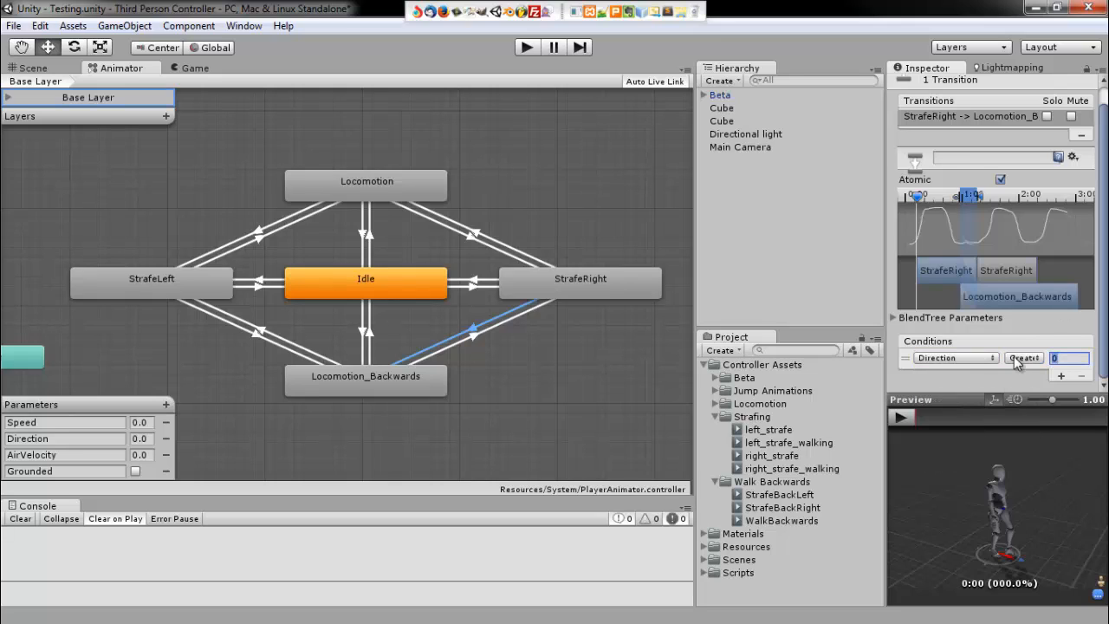
pyautogui.write('0.3')
# - Add a second condition, Speed Less than -0.3, to the StrafeRight to Locomotion_Backwards transition
pyautogui.click(1061, 376)
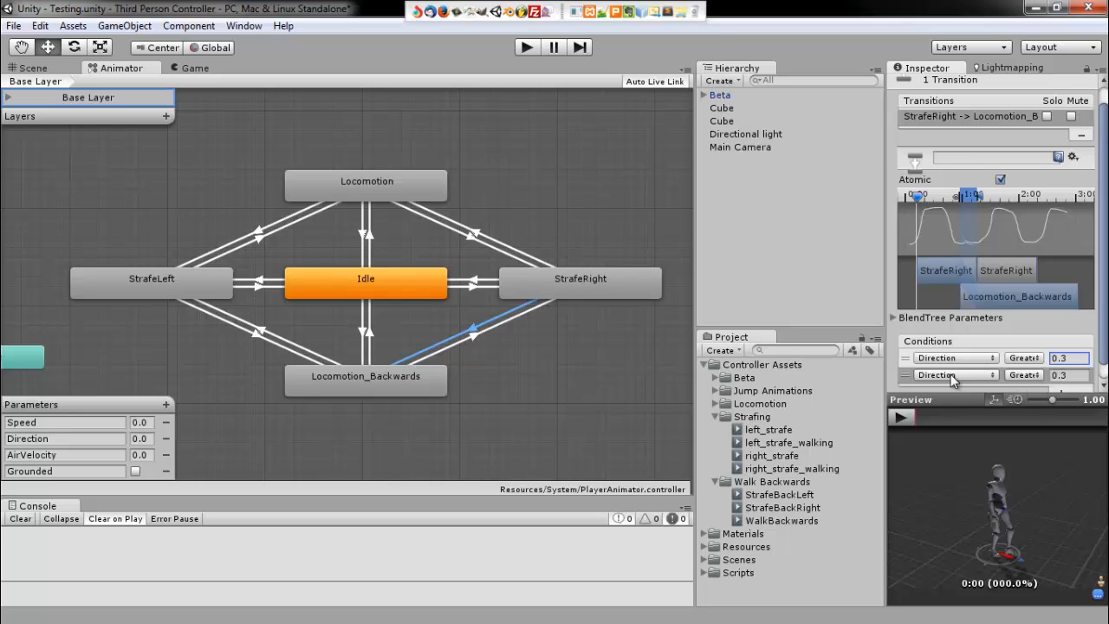
pyautogui.click(953, 375)
pyautogui.click(932, 391)
pyautogui.click(1024, 376)
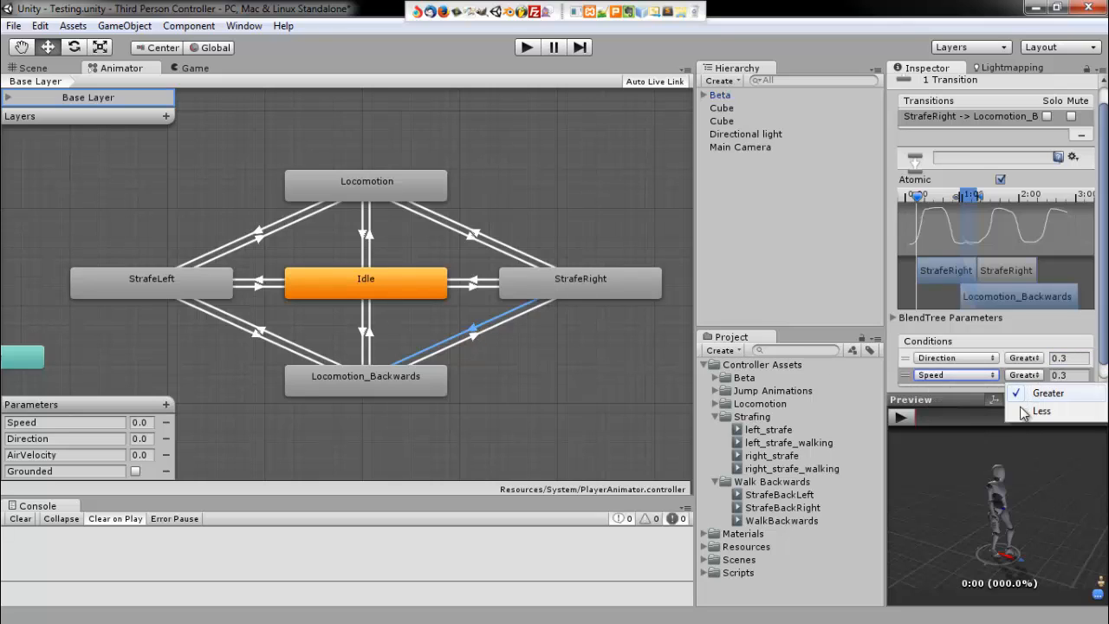
pyautogui.click(1036, 411)
pyautogui.click(1050, 376)
pyautogui.press('BackSpace')
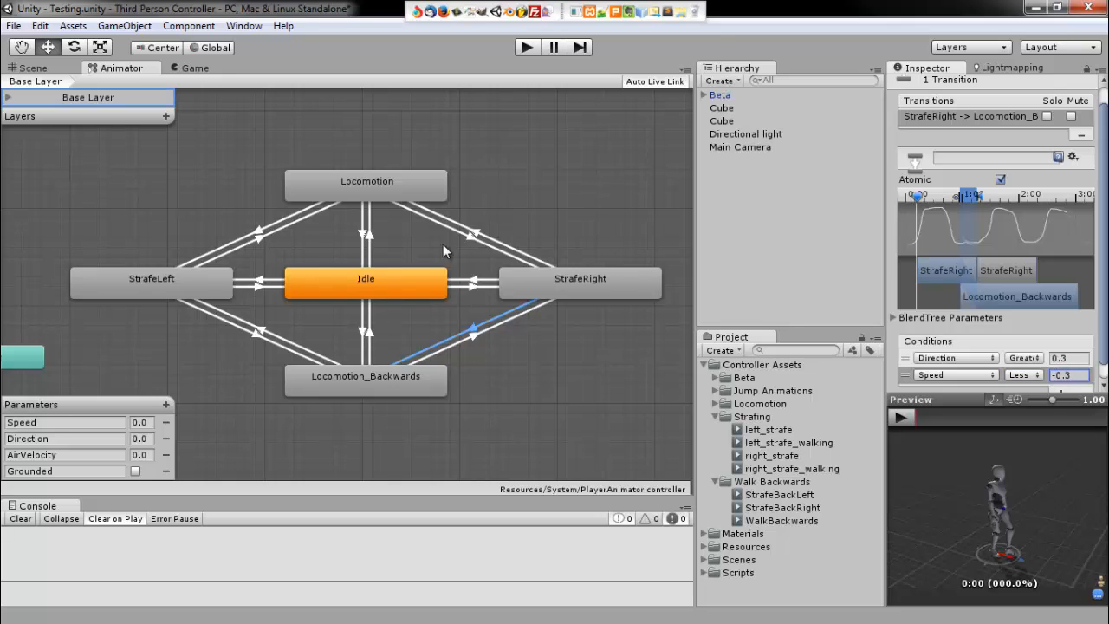
# - Set the Locomotion_Backwards to StrafeRight transition's condition to Direction Greater than 0.3
pyautogui.moveTo(485, 192); pyautogui.dragTo(453, 169, button='middle')
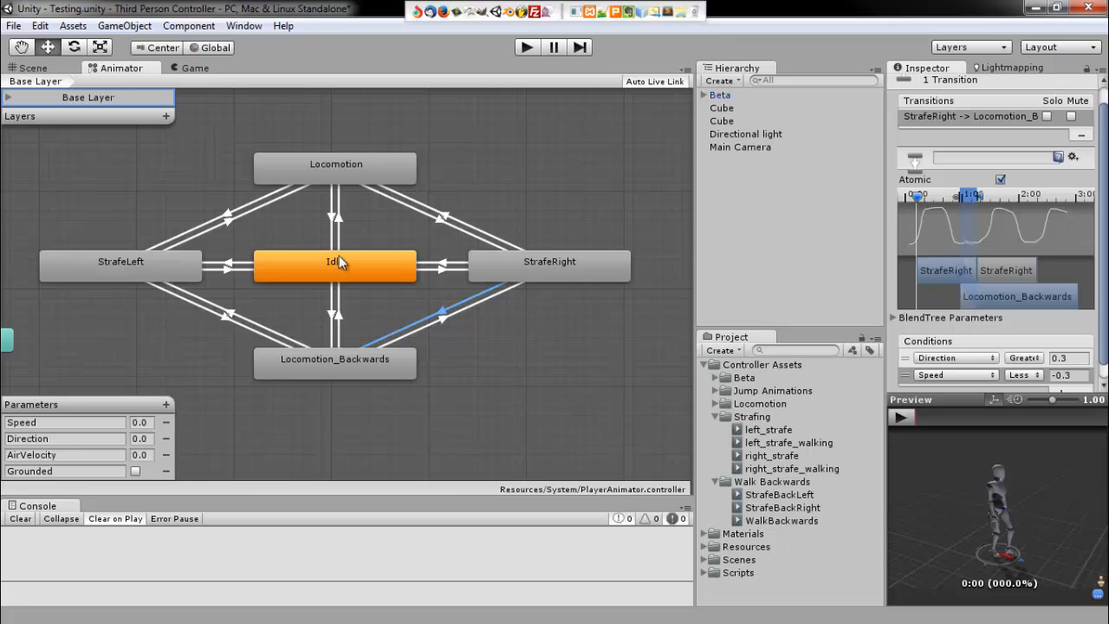
pyautogui.click(440, 325)
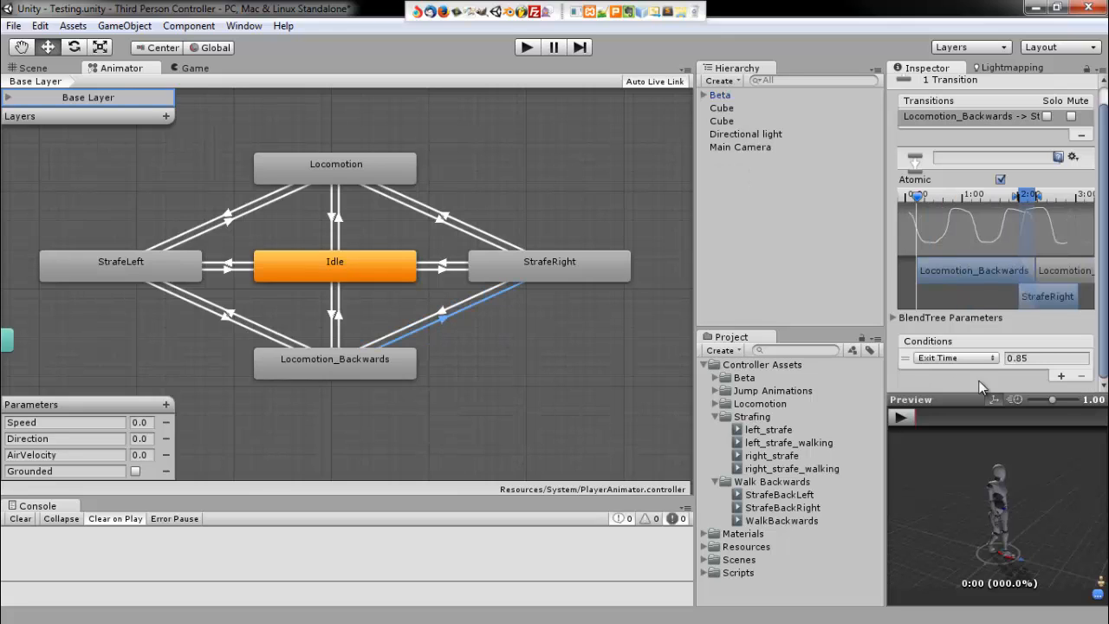
pyautogui.click(973, 358)
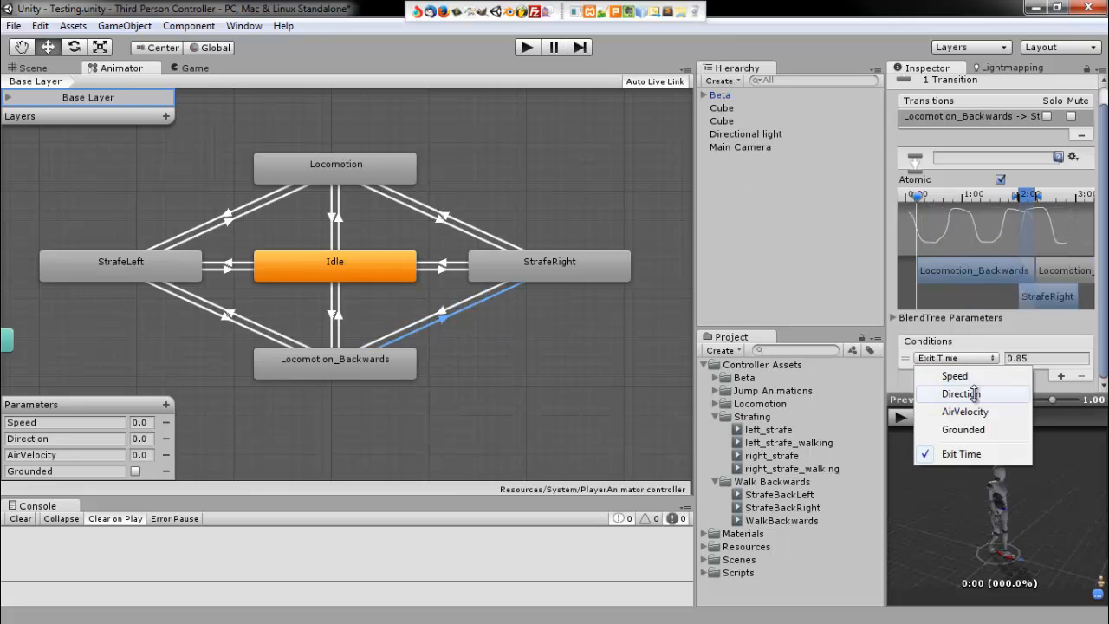
pyautogui.click(974, 389)
pyautogui.click(1064, 358)
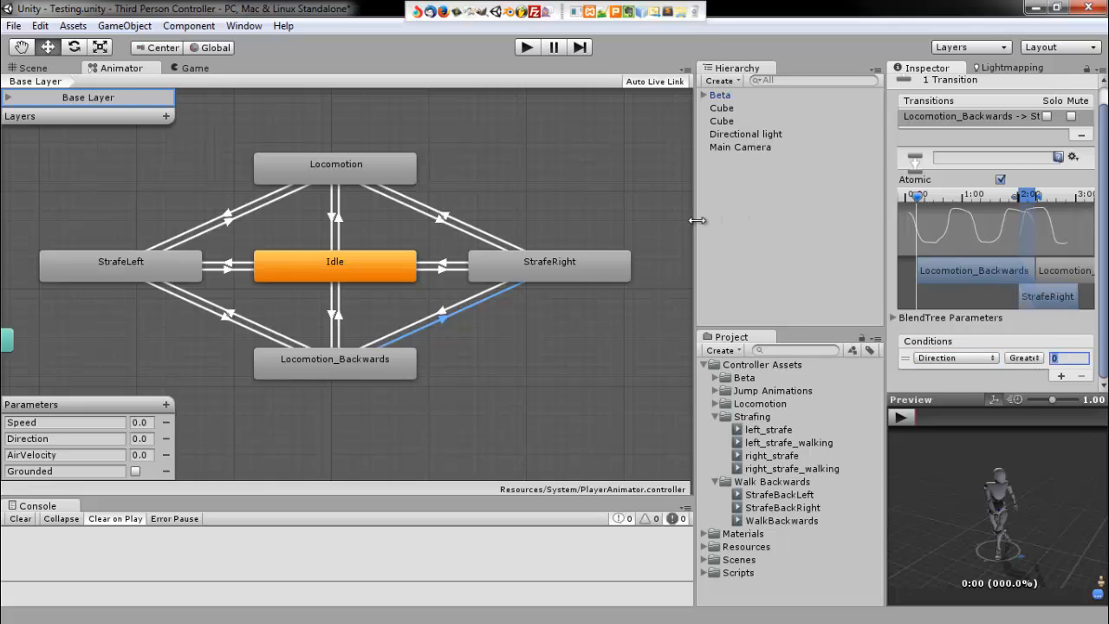
pyautogui.write('0.3')
# - Add a second condition, Speed Greater than -0.3, to the Locomotion_Backwards to StrafeRight transition
pyautogui.click(1060, 375)
pyautogui.click(957, 376)
pyautogui.click(941, 349)
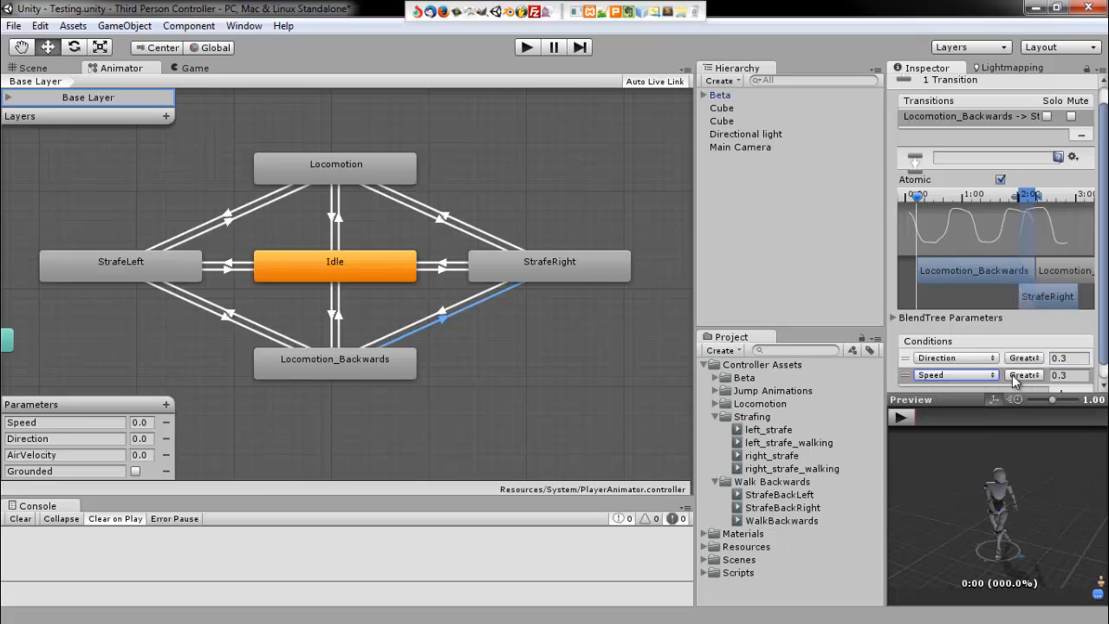
pyautogui.click(1024, 375)
pyautogui.click(1042, 394)
pyautogui.click(1069, 375)
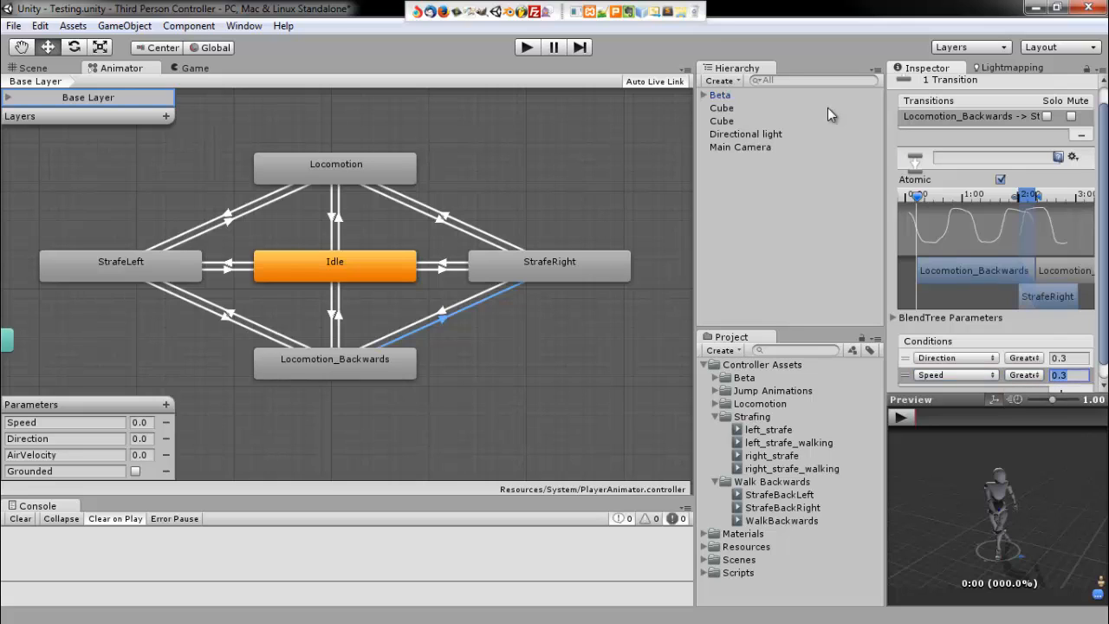
pyautogui.write('-')
# - Set the Locomotion_Backwards to StrafeLeft transition's condition to Direction Less than -0.3
pyautogui.click(235, 312)
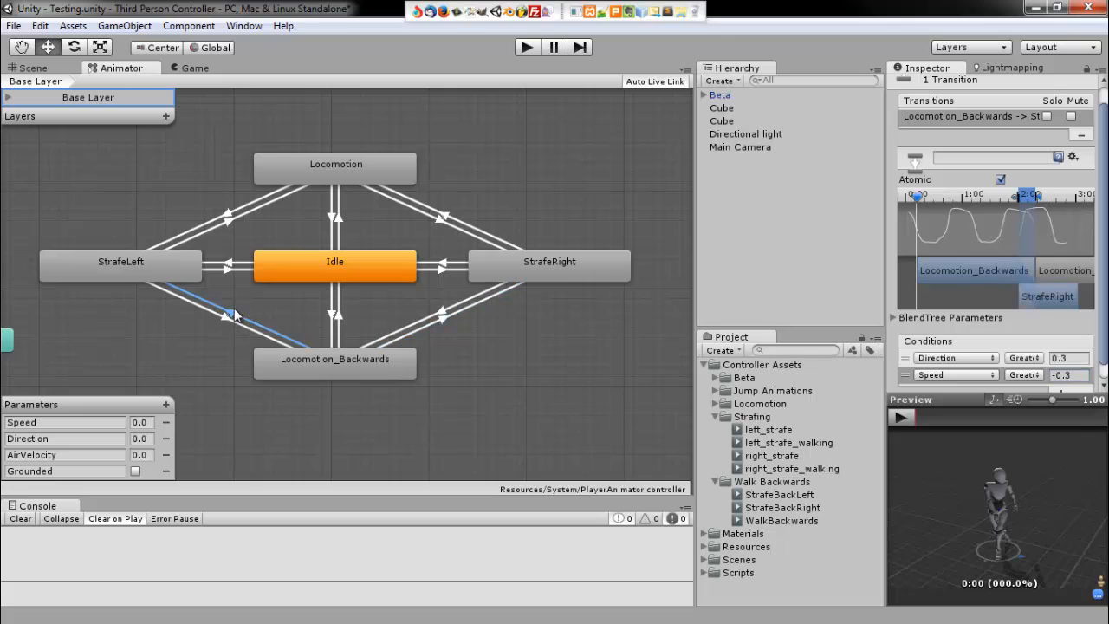
pyautogui.click(979, 358)
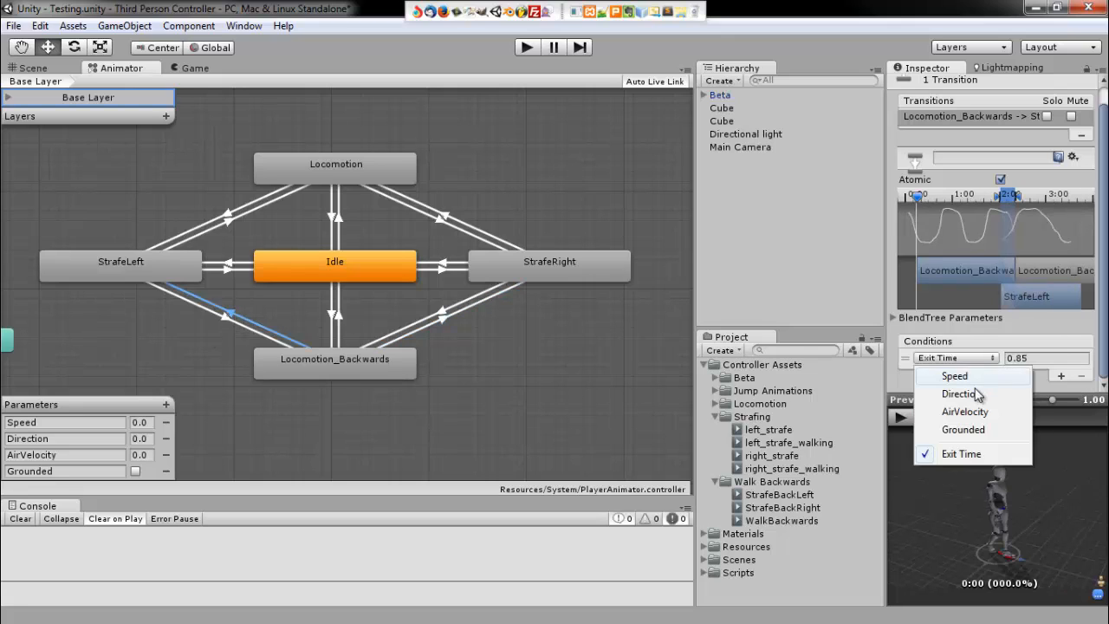
pyautogui.click(960, 394)
pyautogui.click(1024, 358)
pyautogui.click(1048, 395)
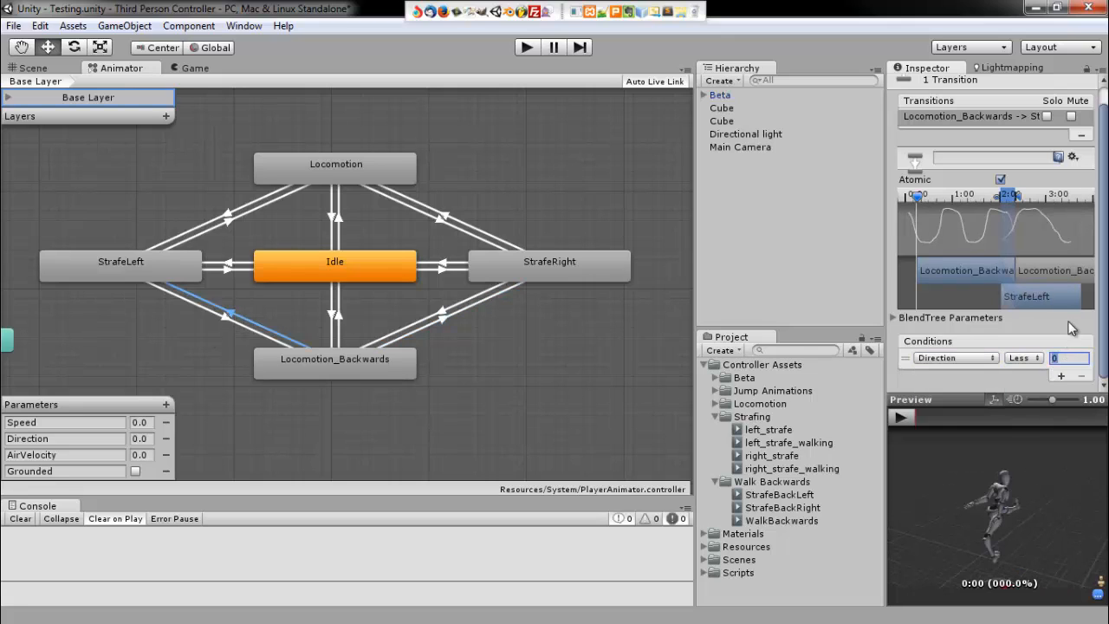
pyautogui.write('-0.3')
# - Add a second condition, Speed Greater than -0.3, to the Locomotion_Backwards to StrafeLeft transition
pyautogui.click(1060, 376)
pyautogui.click(949, 375)
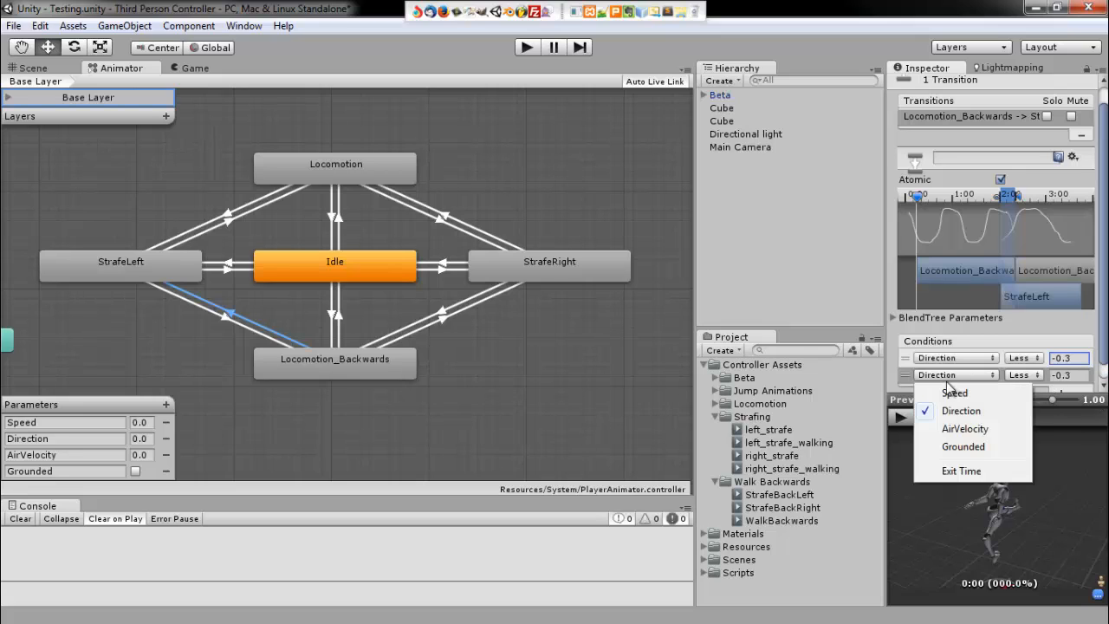
pyautogui.click(955, 392)
pyautogui.click(1071, 375)
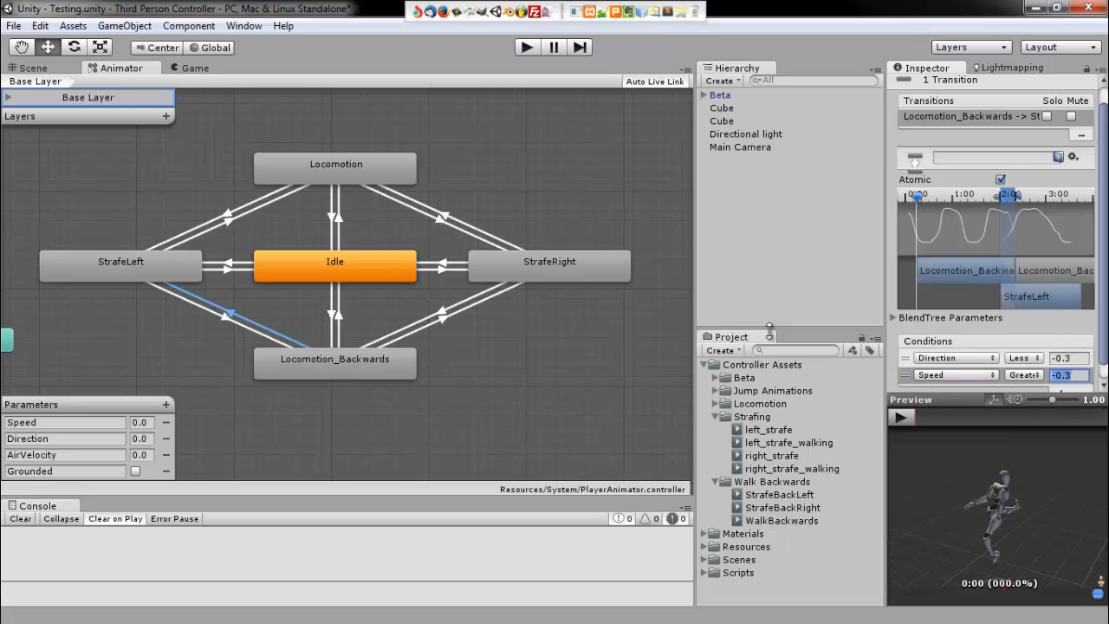
pyautogui.click(785, 277)
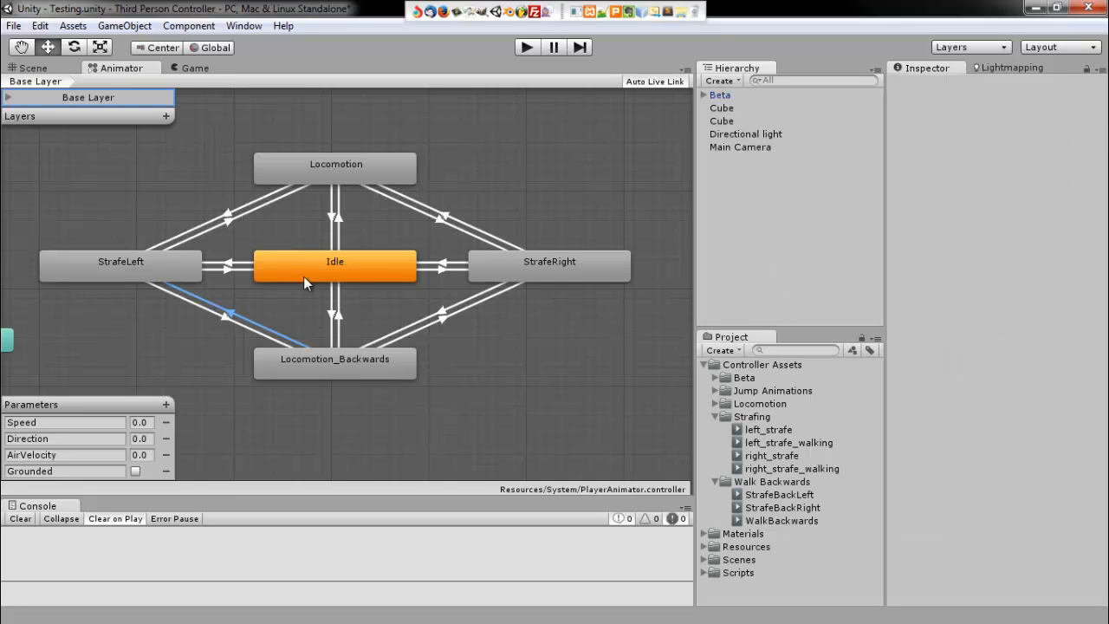
# - Run the scene briefly in play mode to check the character's idle animation, and stop it
pyautogui.click(326, 265)
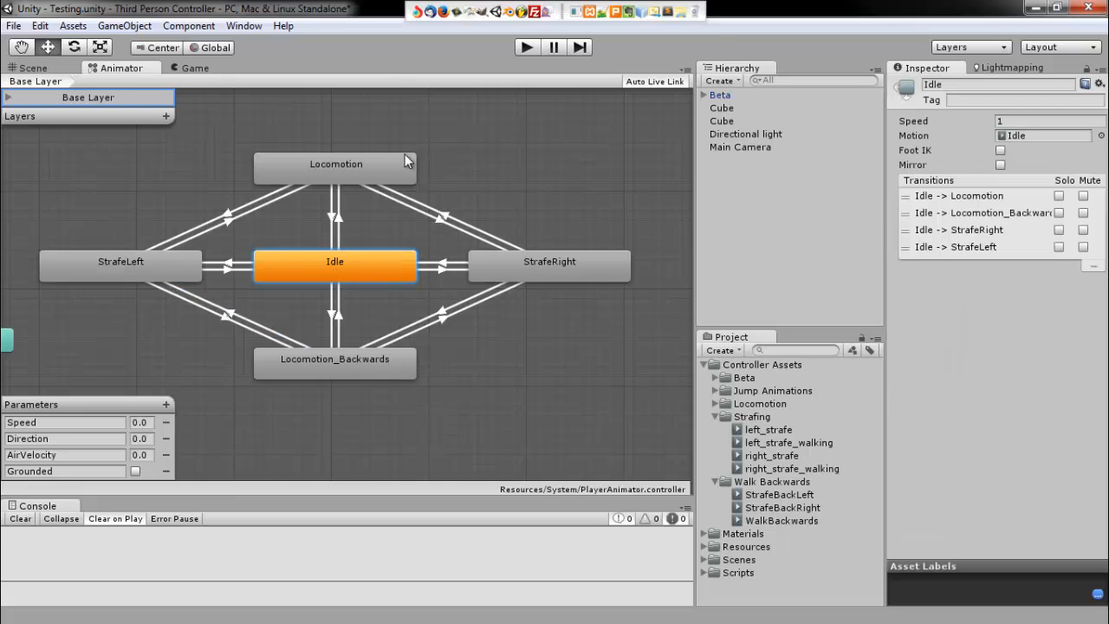
pyautogui.click(530, 47)
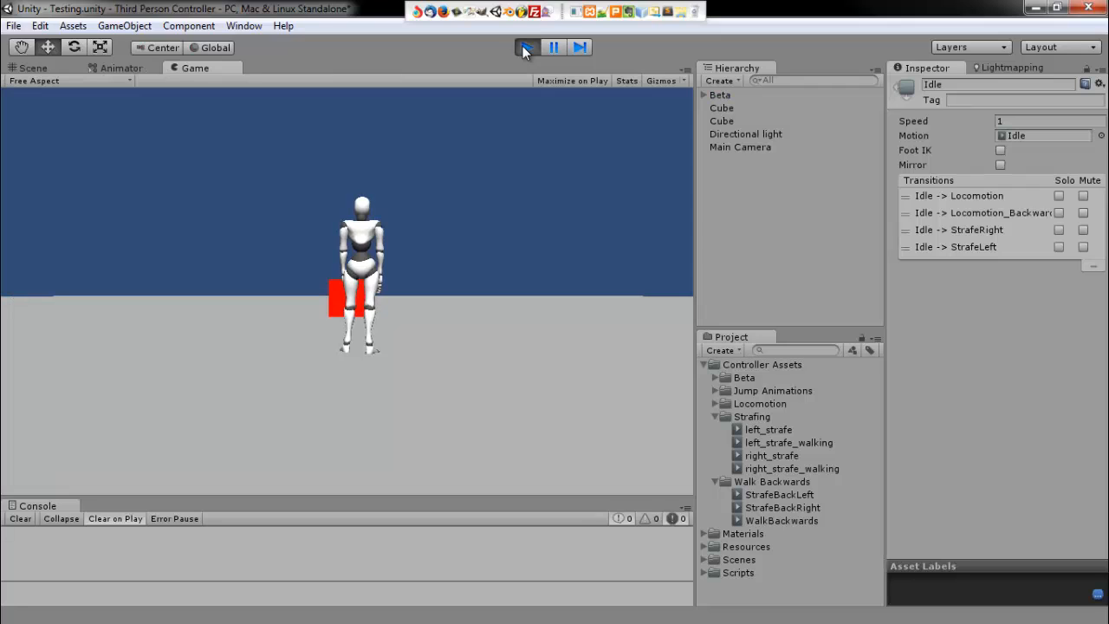
pyautogui.click(526, 47)
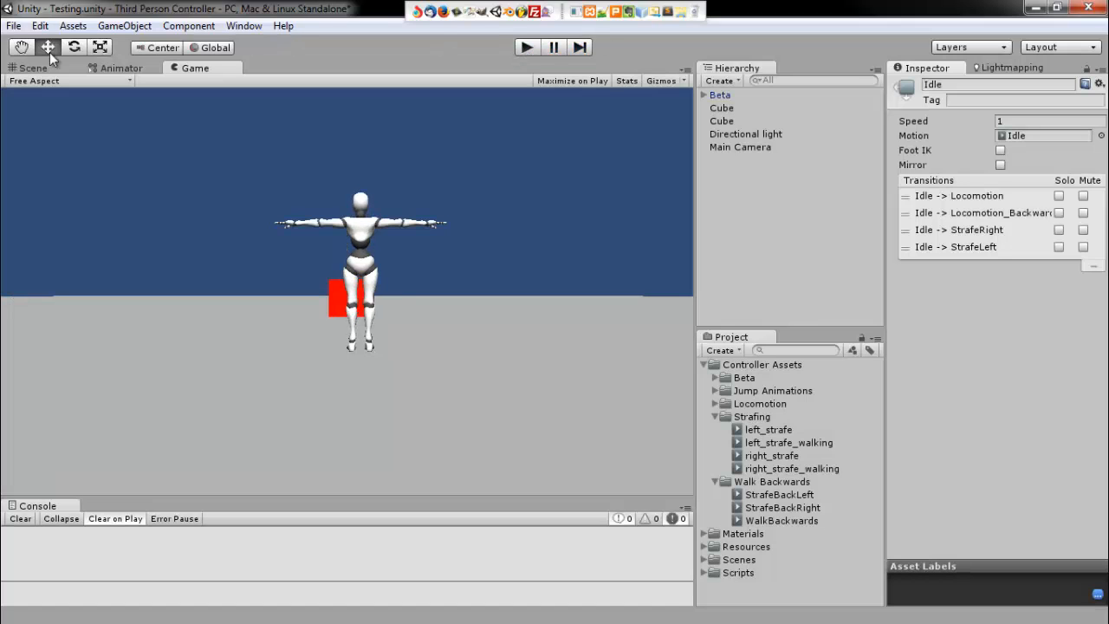
# - Create a new blend tree state in the animator graph, place it above Locomotion and name it Jump
pyautogui.click(111, 68)
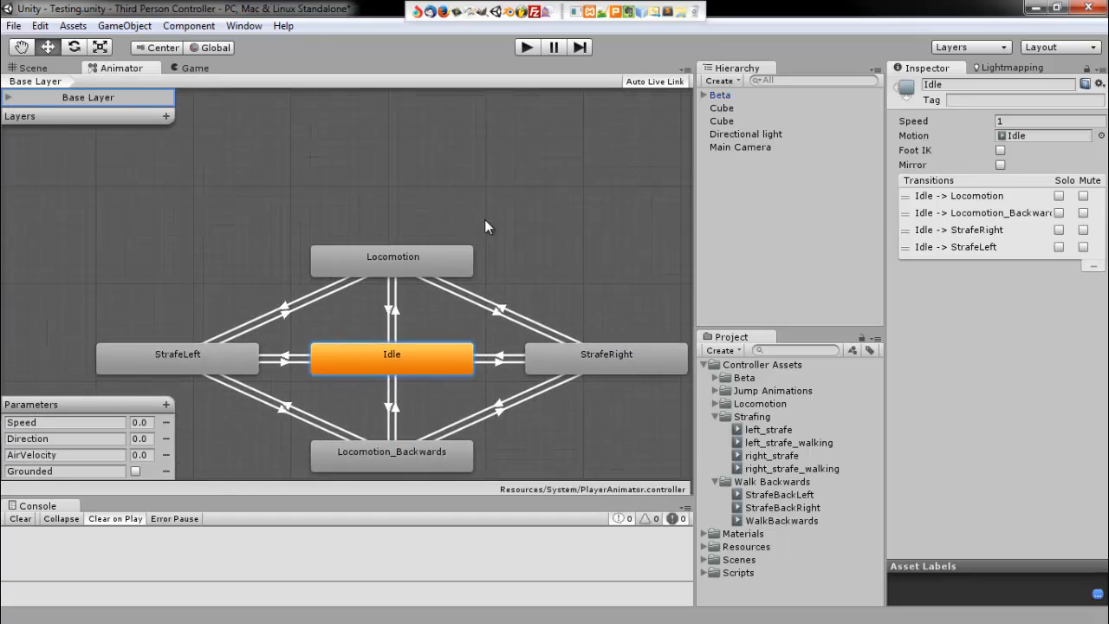
pyautogui.rightClick(314, 115)
pyautogui.moveTo(488, 121)
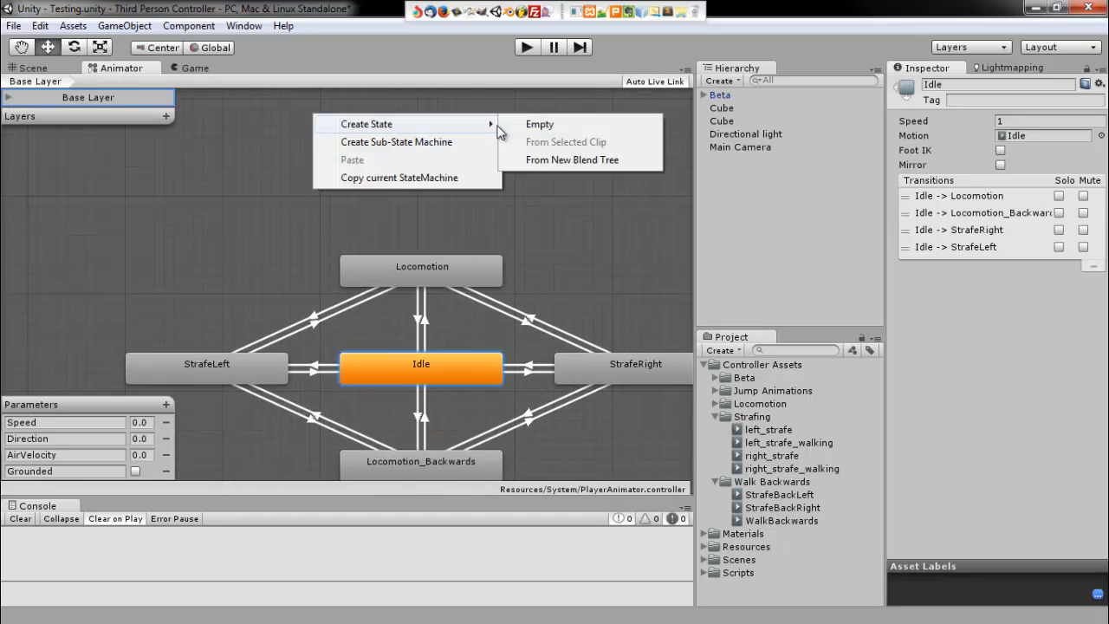
pyautogui.click(538, 159)
pyautogui.moveTo(386, 139); pyautogui.dragTo(413, 182)
pyautogui.click(988, 86)
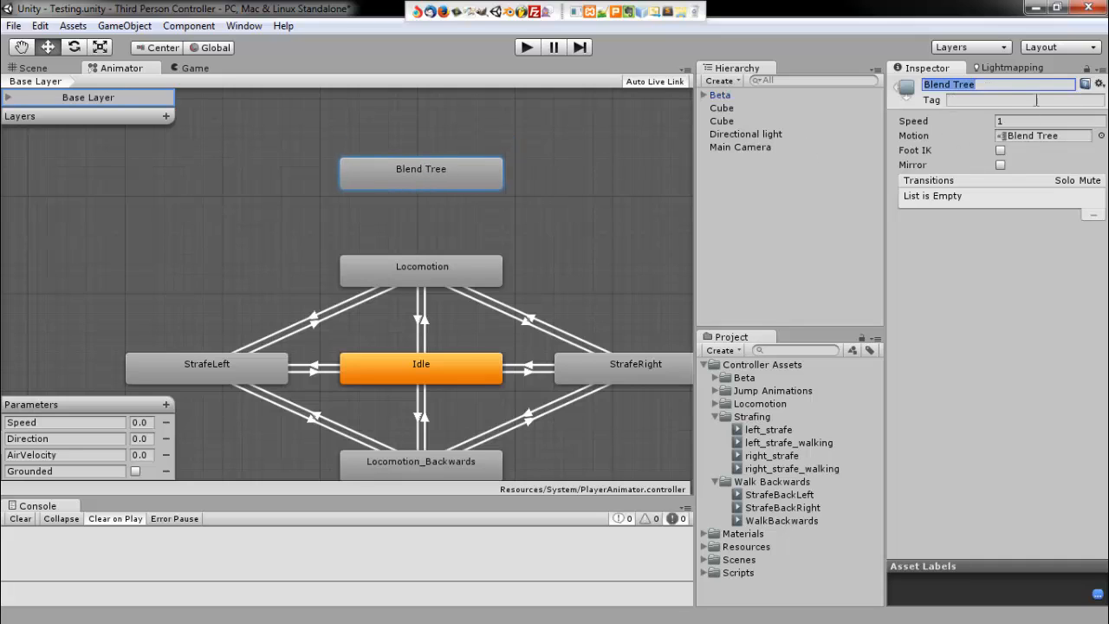
pyautogui.write('Jump')
pyautogui.press('Return')
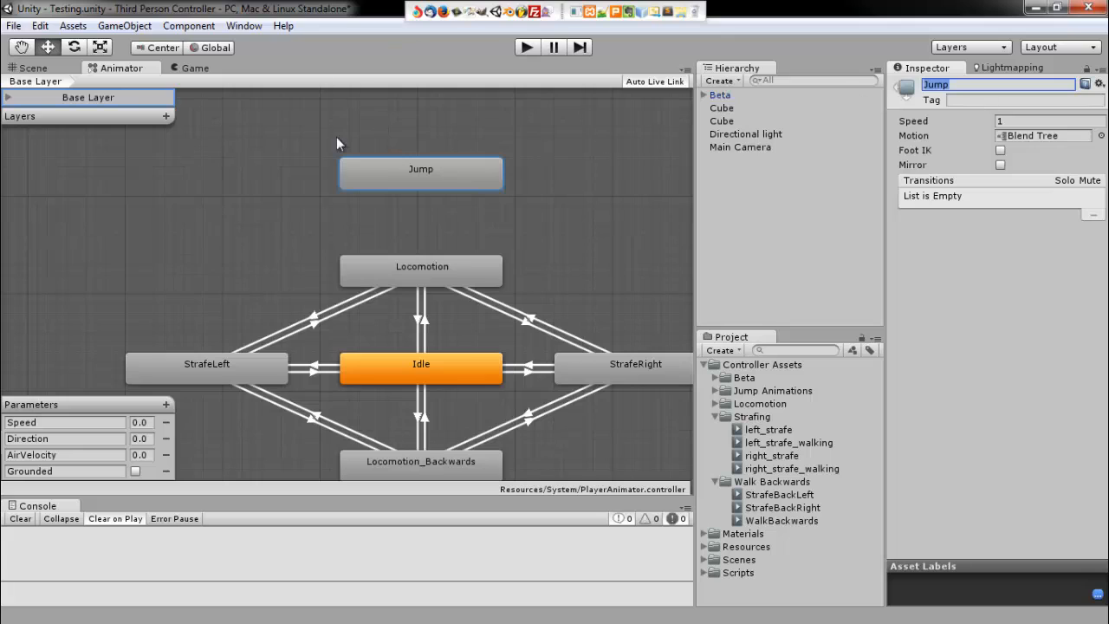
# - Open the Jump state's blend tree and rename the blend tree node Jump
pyautogui.doubleClick(394, 168)
pyautogui.click(1005, 86)
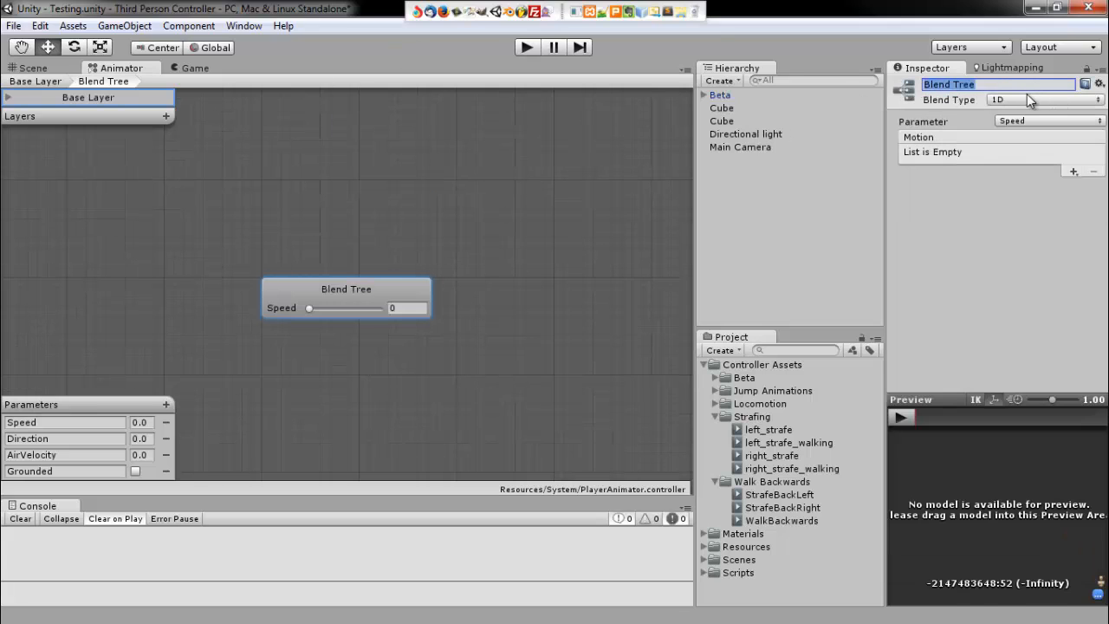
pyautogui.write('Jump')
pyautogui.press('Return')
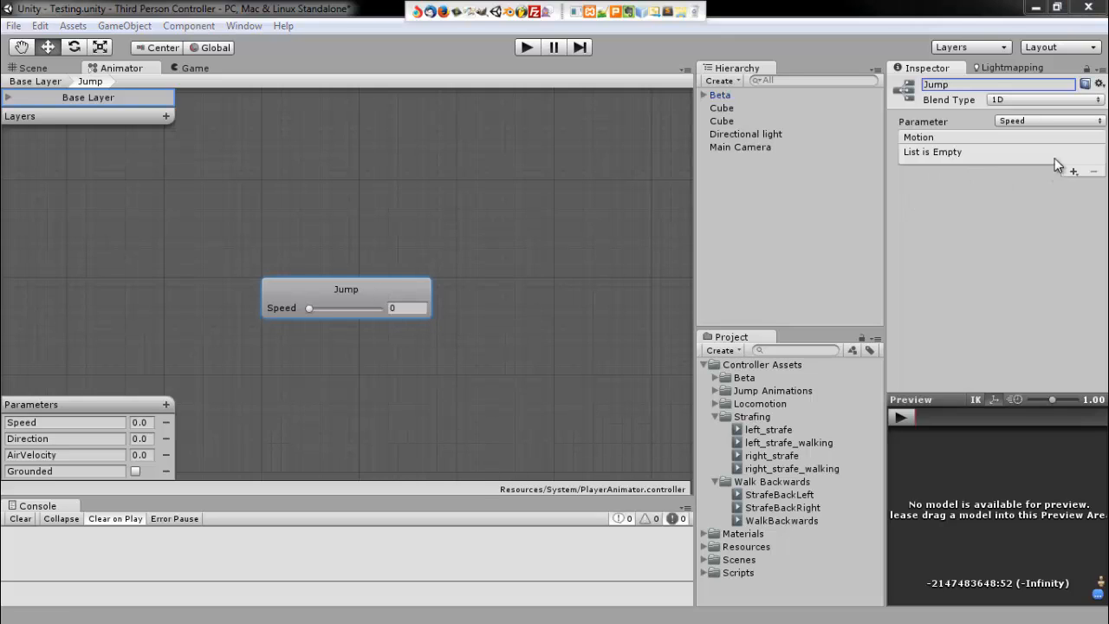
# - Add three empty motion fields to the Jump blend tree
pyautogui.click(1074, 171)
pyautogui.click(1047, 185)
pyautogui.click(1074, 170)
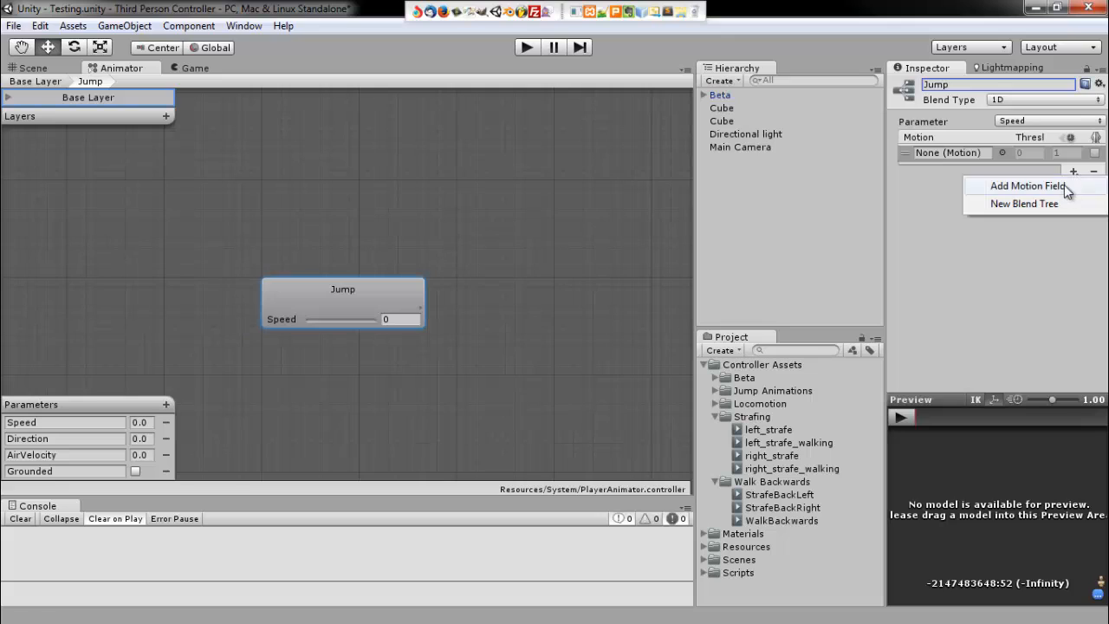
pyautogui.click(1064, 185)
pyautogui.click(1074, 241)
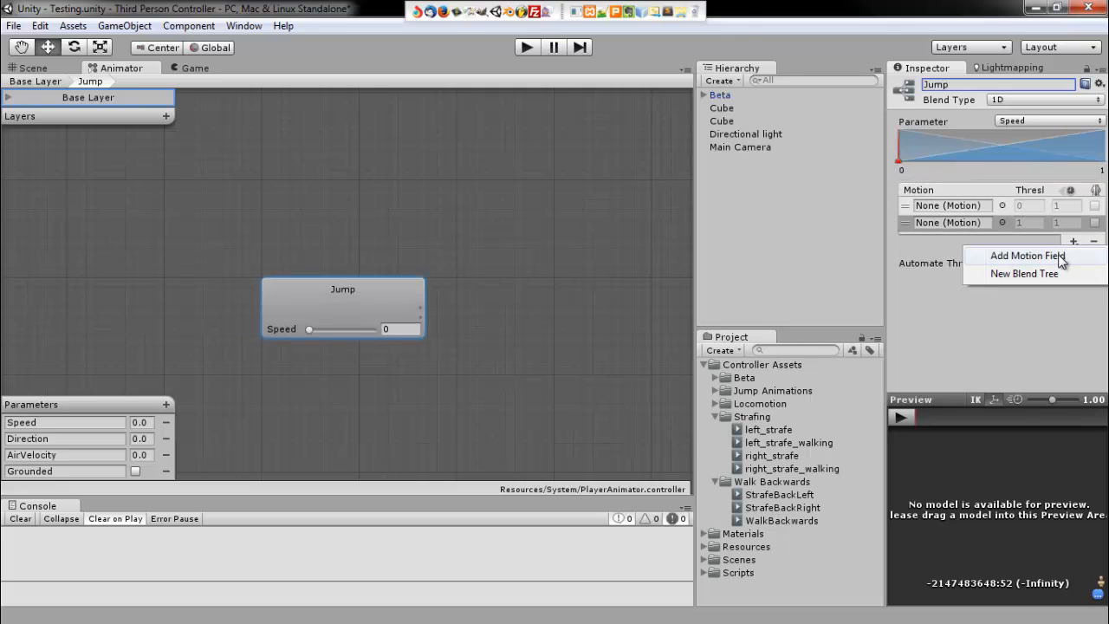
pyautogui.click(1062, 258)
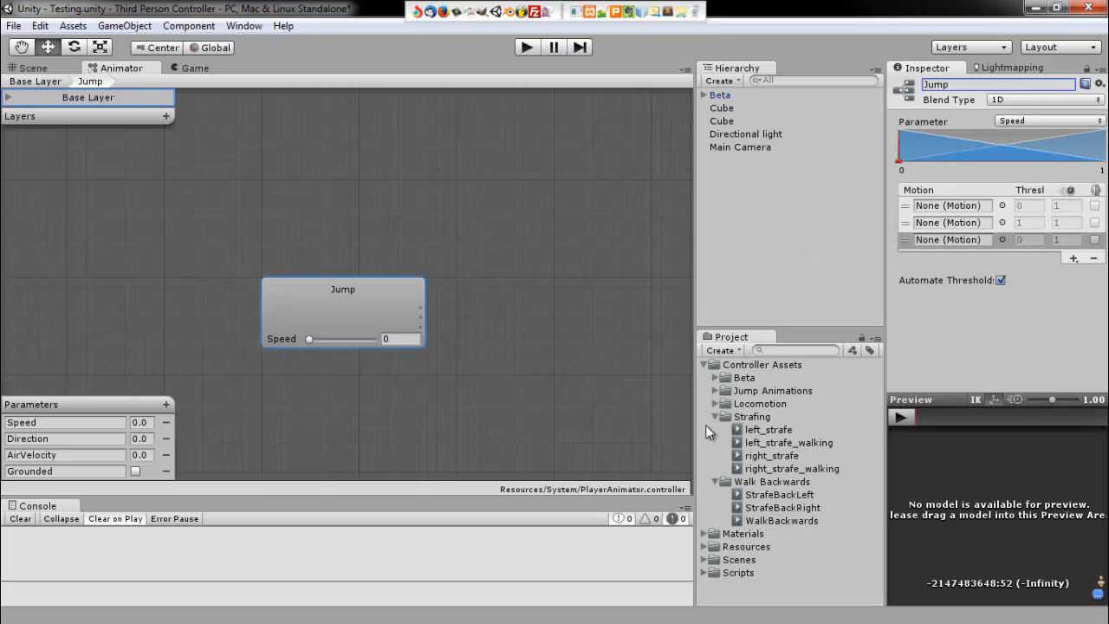
# - Assign the Fall, Mid air and Jump Up animations, in that order, to the Jump blend tree's three motion fields
pyautogui.click(715, 391)
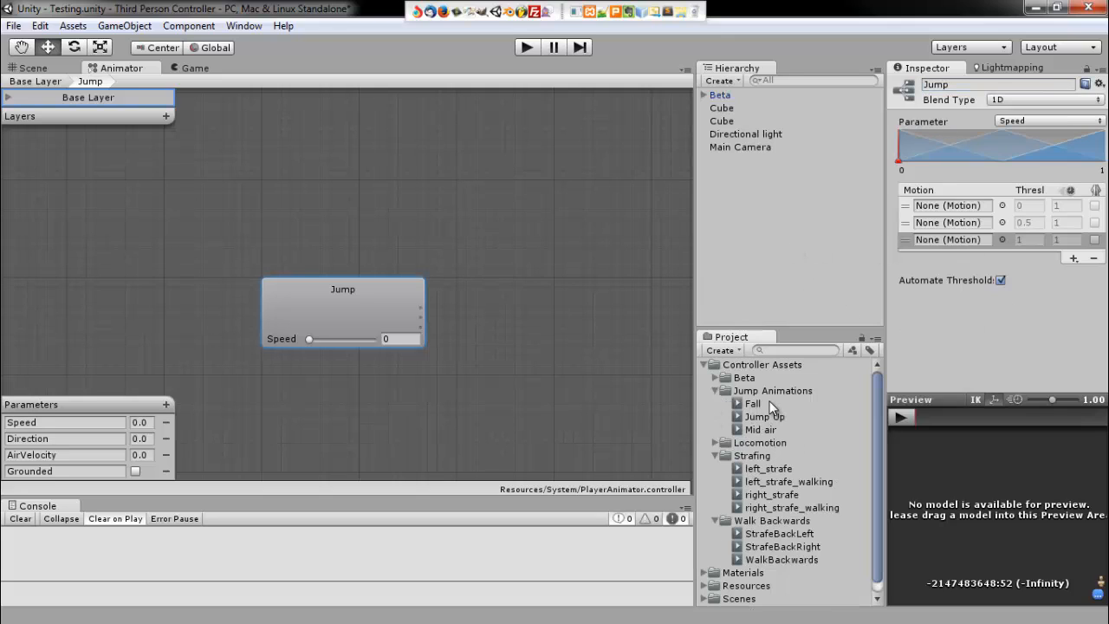
pyautogui.moveTo(747, 401); pyautogui.dragTo(944, 208)
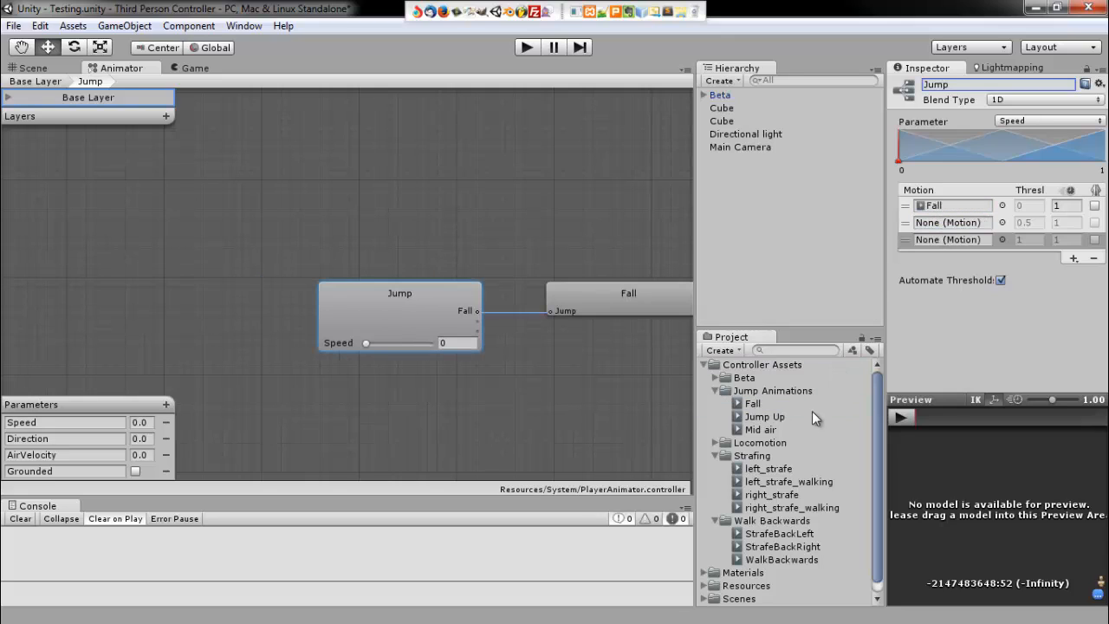
pyautogui.click(761, 431)
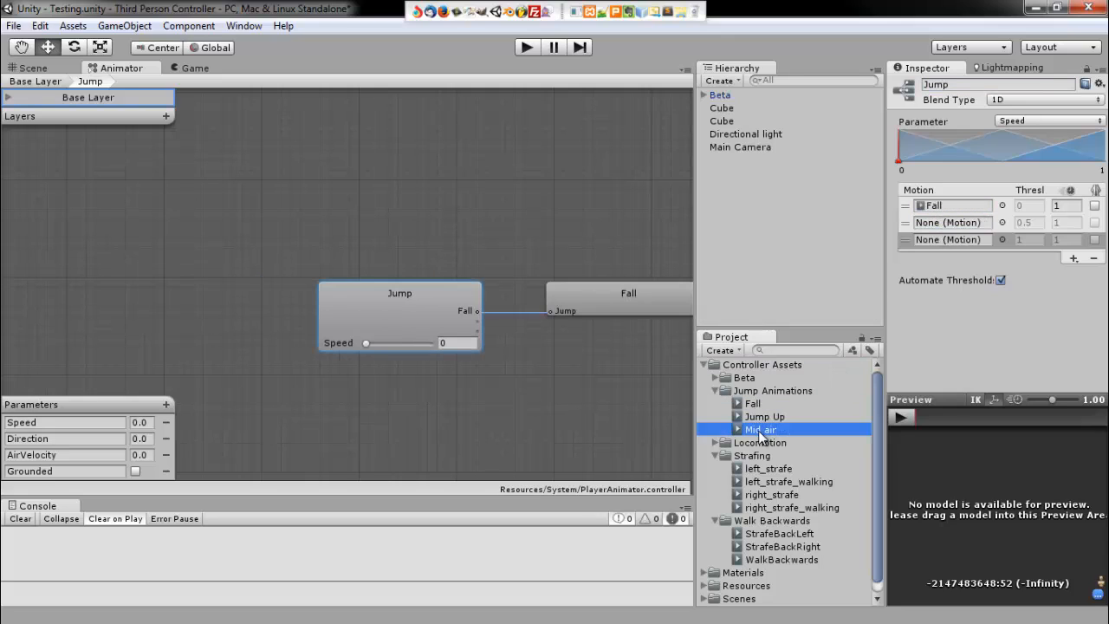
pyautogui.moveTo(760, 433); pyautogui.dragTo(953, 226)
pyautogui.moveTo(765, 417); pyautogui.dragTo(947, 238)
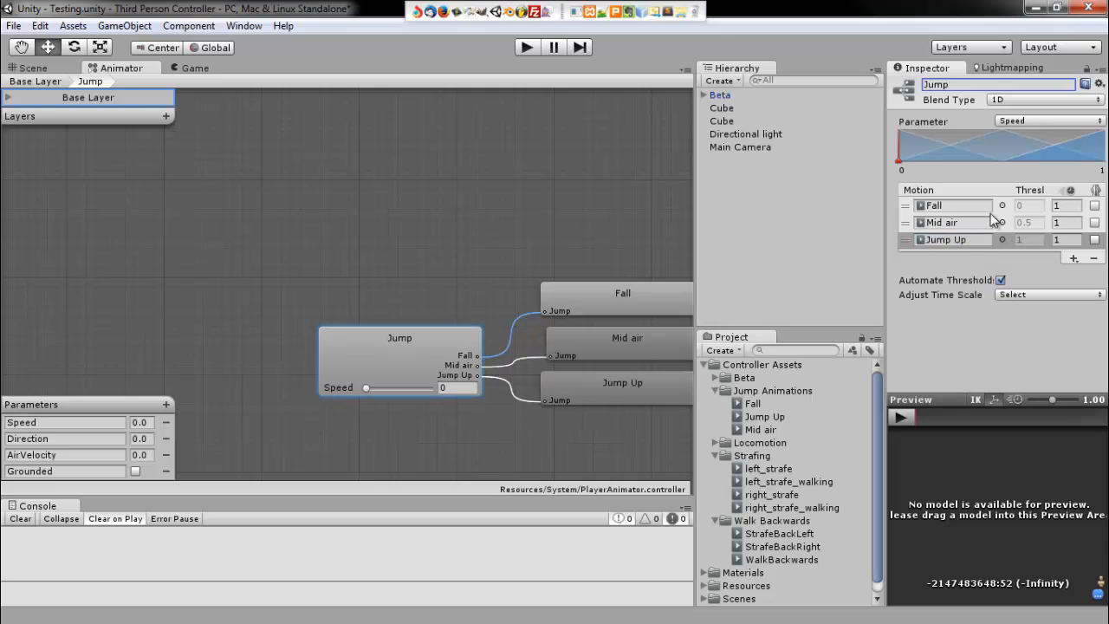
# - Turn off automatic thresholds and set the thresholds to -5 for Fall, -3 for Mid air and 4 for Jump Up
pyautogui.click(1001, 280)
pyautogui.click(1040, 205)
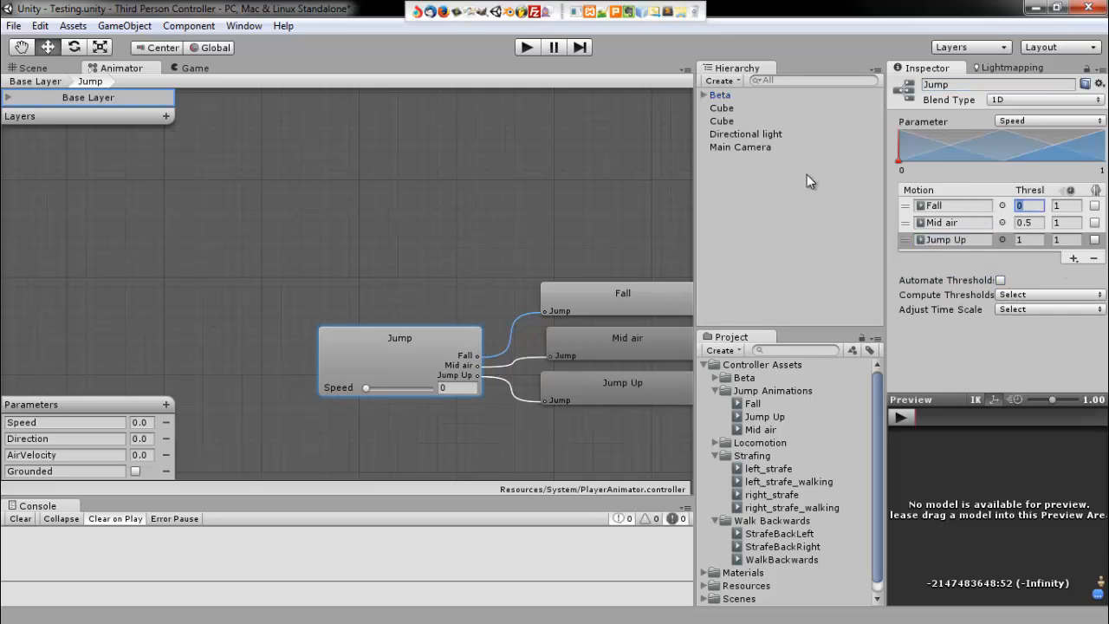
pyautogui.click(1036, 239)
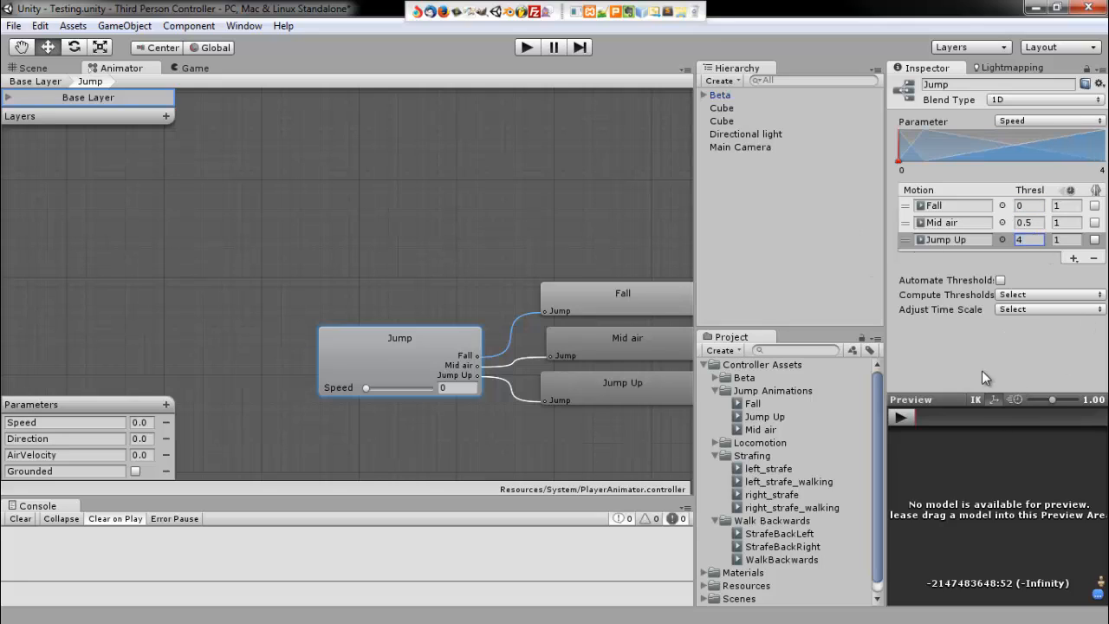
pyautogui.click(1027, 205)
pyautogui.write('-5')
pyautogui.press('Tab')
pyautogui.press('Tab')
pyautogui.press('Tab')
pyautogui.write('-')
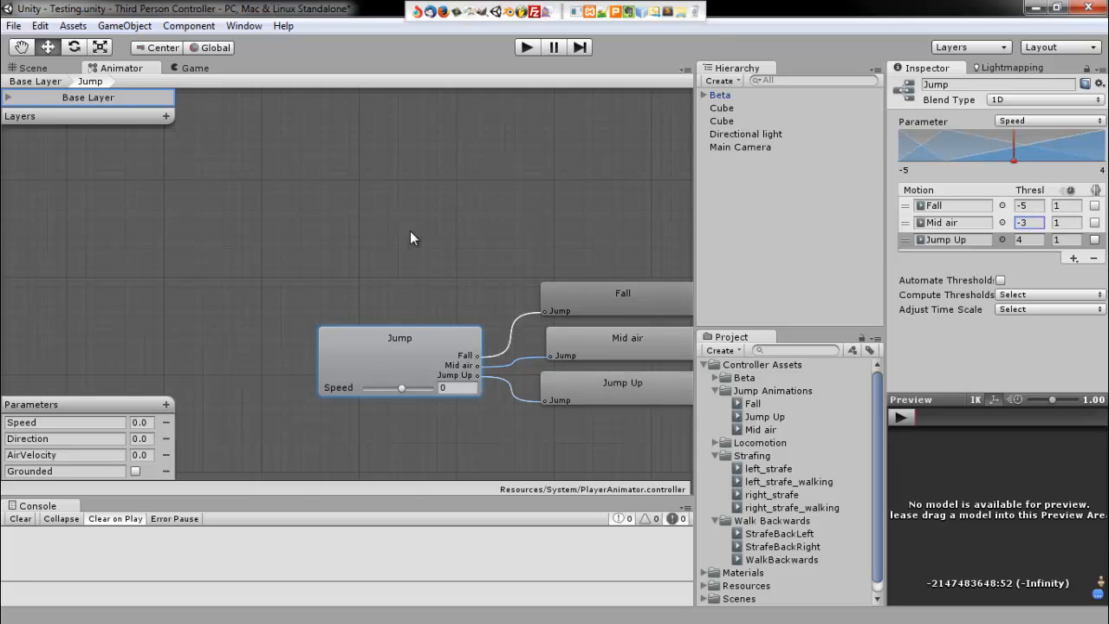
# - Load the Beta character from the scene as the preview model for the Jump blend tree
pyautogui.moveTo(410, 231); pyautogui.dragTo(360, 208, button='middle')
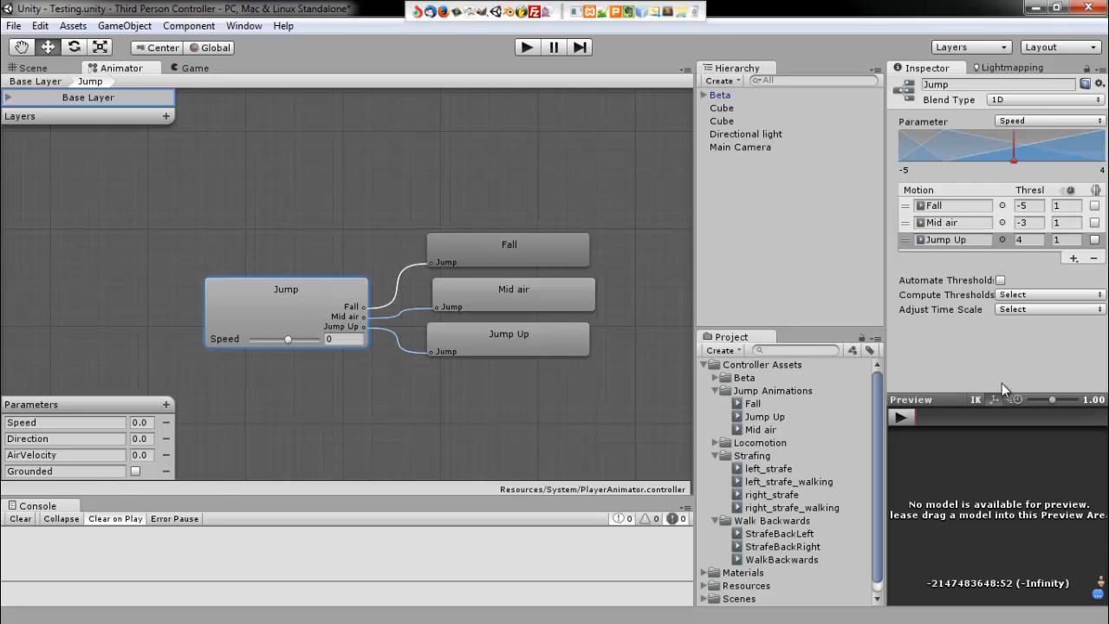
pyautogui.moveTo(718, 97); pyautogui.dragTo(989, 446)
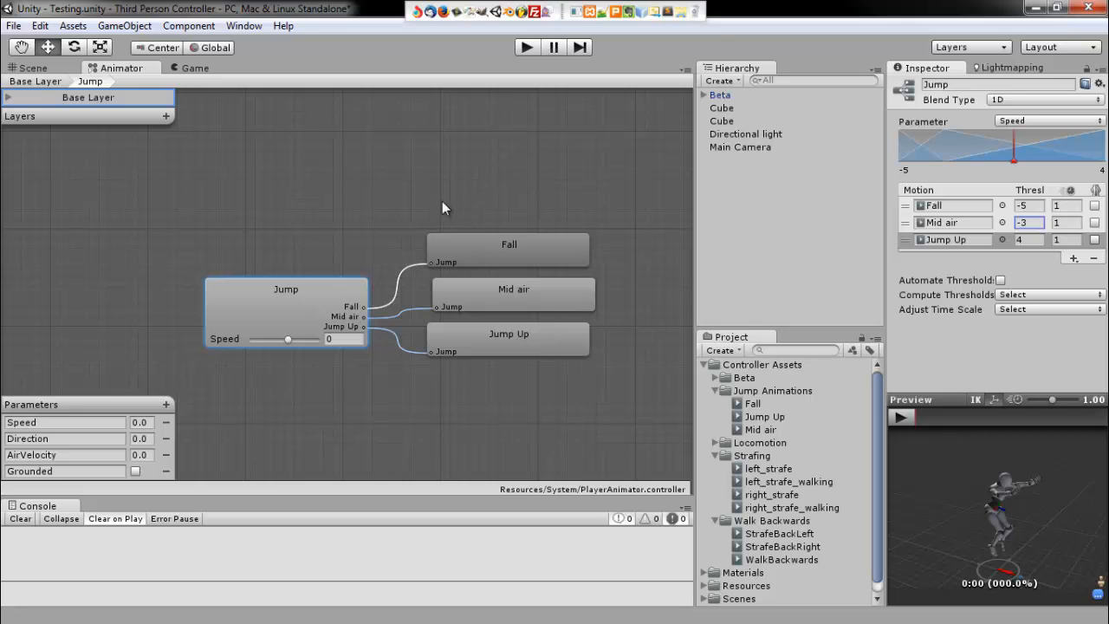
pyautogui.moveTo(442, 208); pyautogui.dragTo(381, 180, button='middle')
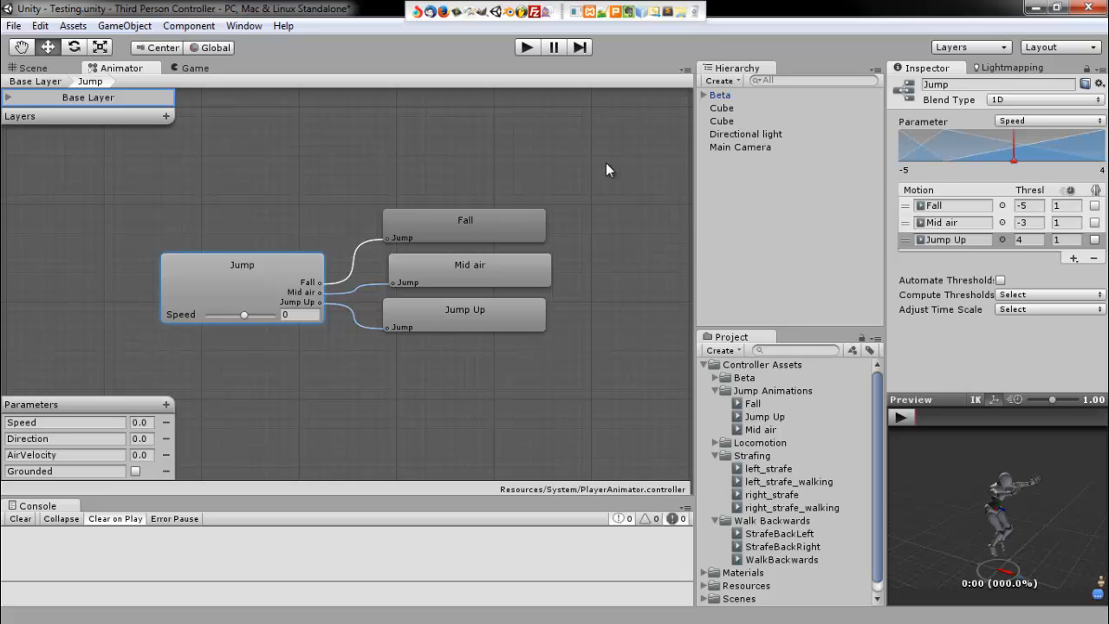
pyautogui.moveTo(393, 162); pyautogui.dragTo(425, 174, button='middle')
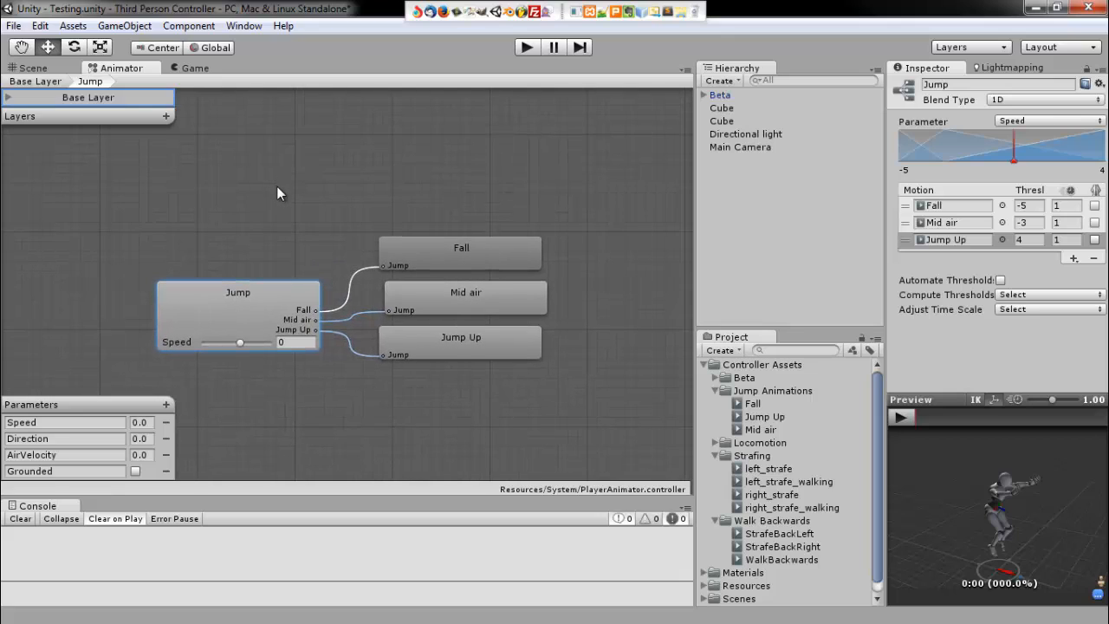
pyautogui.moveTo(329, 228); pyautogui.dragTo(297, 195, button='middle')
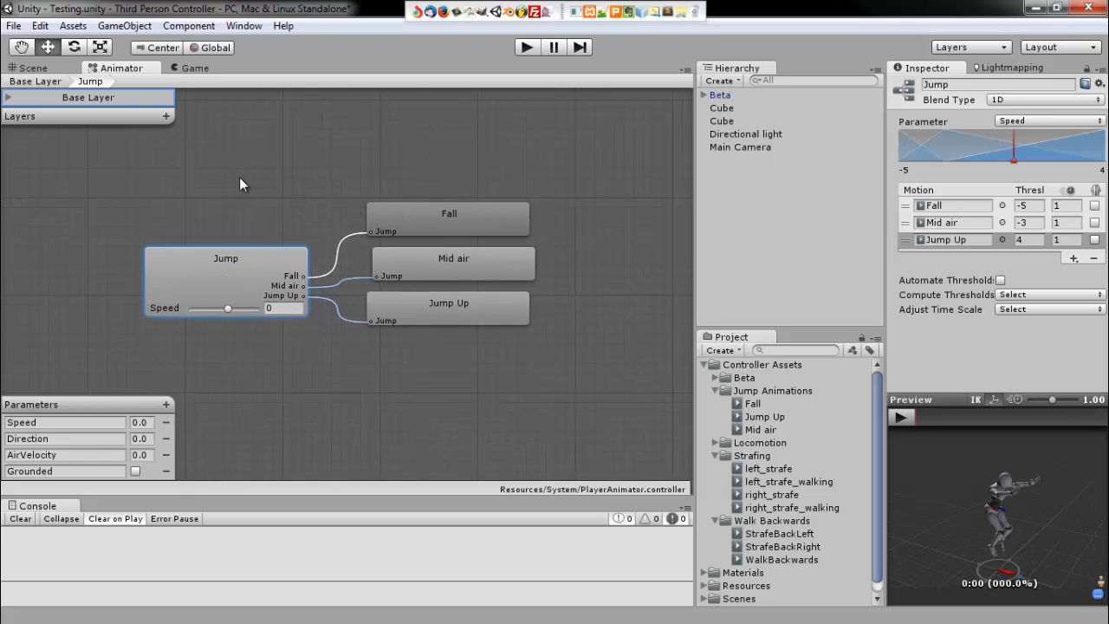
pyautogui.moveTo(299, 186); pyautogui.dragTo(317, 203, button='middle')
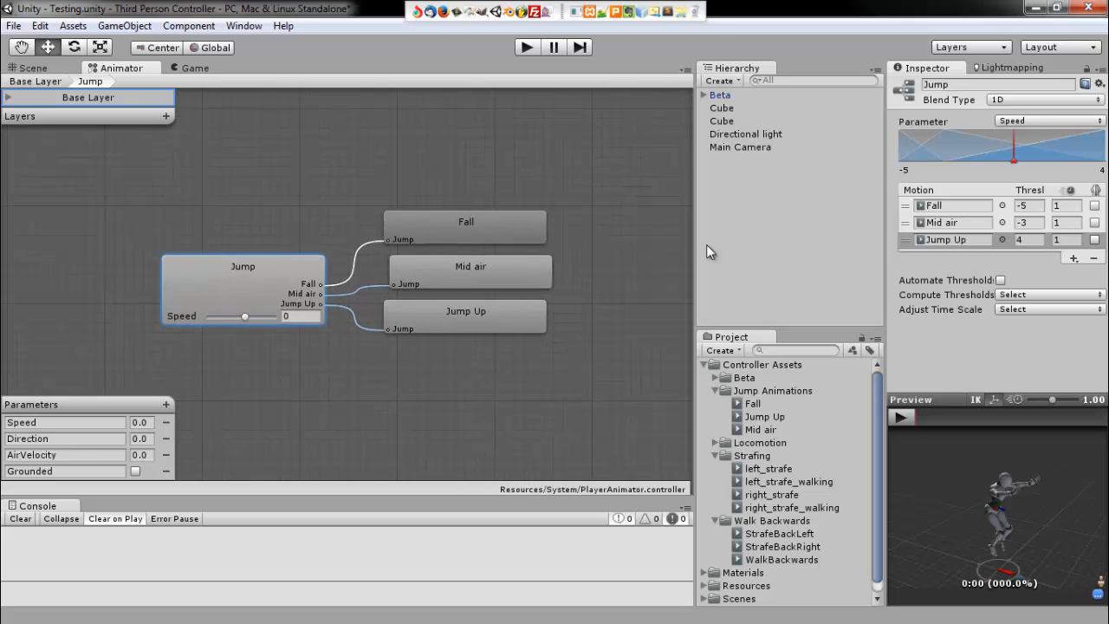
# - Set the Jump blend tree's thresholds to -9 for Fall and -5 for Mid air
pyautogui.click(1031, 206)
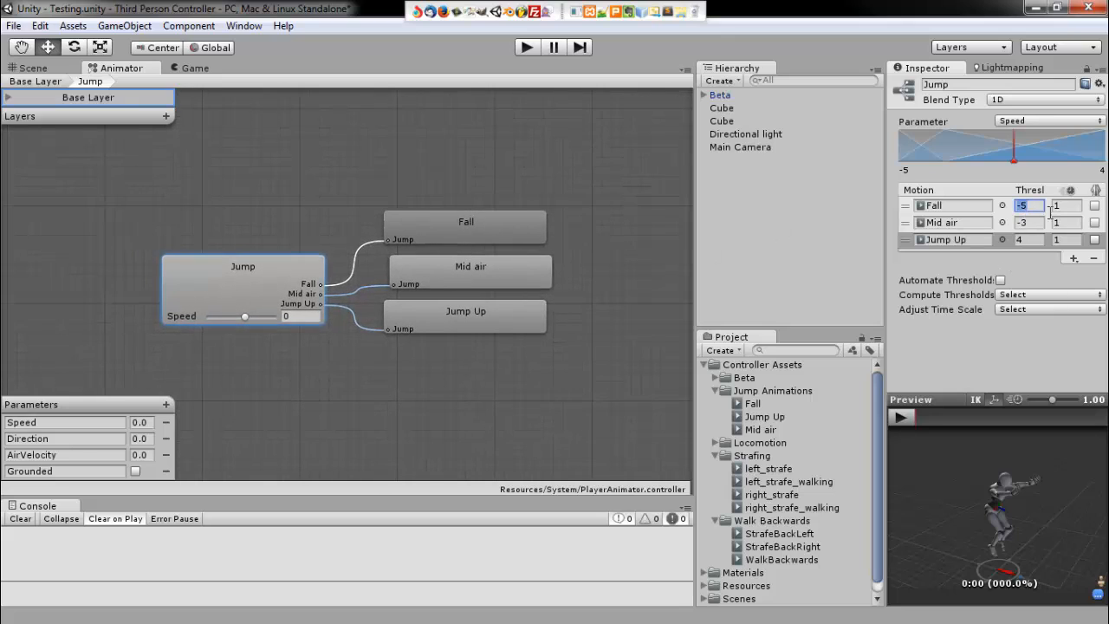
pyautogui.write('-91')
pyautogui.press('BackSpace')
pyautogui.click(1036, 220)
pyautogui.write('-5')
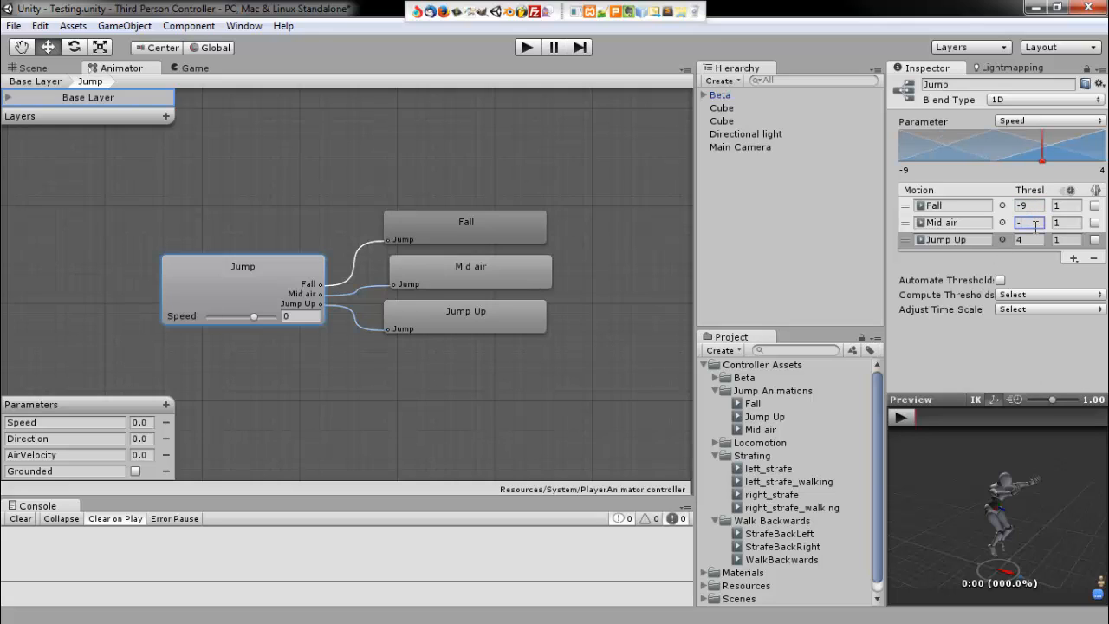
# - Preview the Jump blend animation with the blend value moved to 2, stop the preview and clear the console
pyautogui.click(900, 421)
pyautogui.moveTo(252, 316)
pyautogui.mouseDown()
pyautogui.moveTo(197, 322)
pyautogui.moveTo(280, 326)
pyautogui.moveTo(221, 325)
pyautogui.moveTo(278, 320)
pyautogui.moveTo(229, 321)
pyautogui.moveTo(263, 316)
pyautogui.mouseUp()
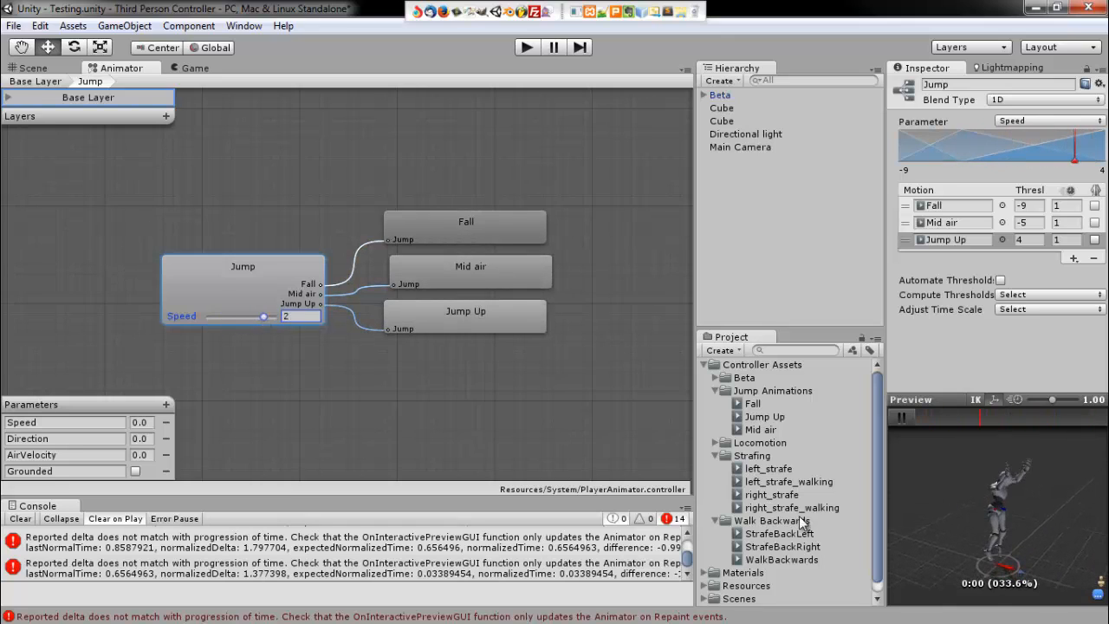
pyautogui.click(902, 418)
pyautogui.click(34, 520)
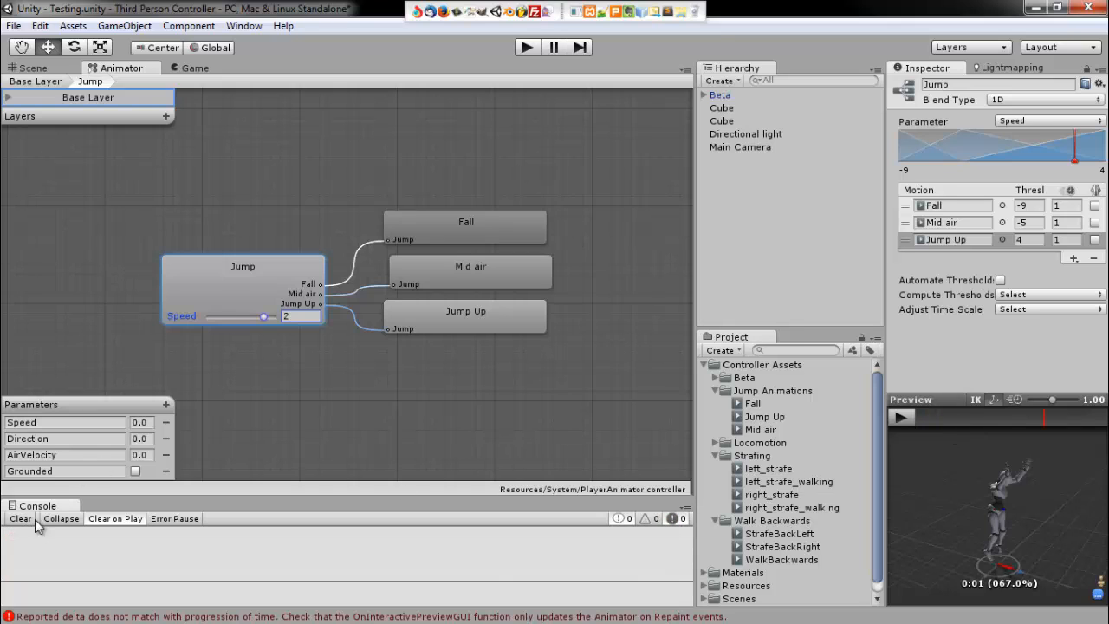
# - Return to the Base Layer graph and create transitions between Locomotion and Jump in both directions
pyautogui.click(43, 83)
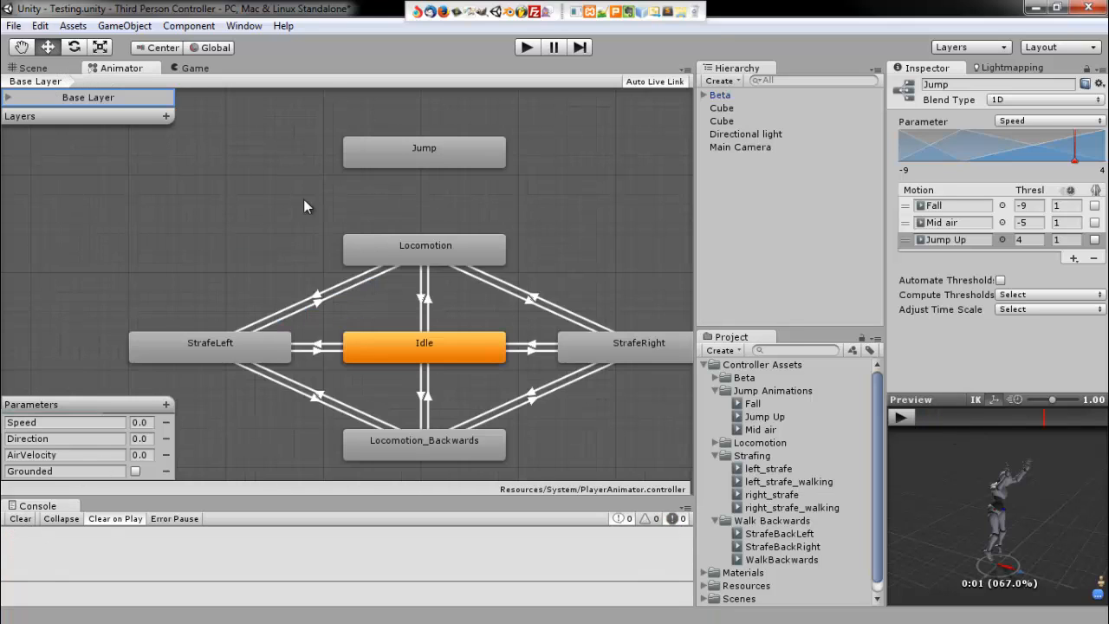
pyautogui.moveTo(304, 200); pyautogui.dragTo(258, 169, button='middle')
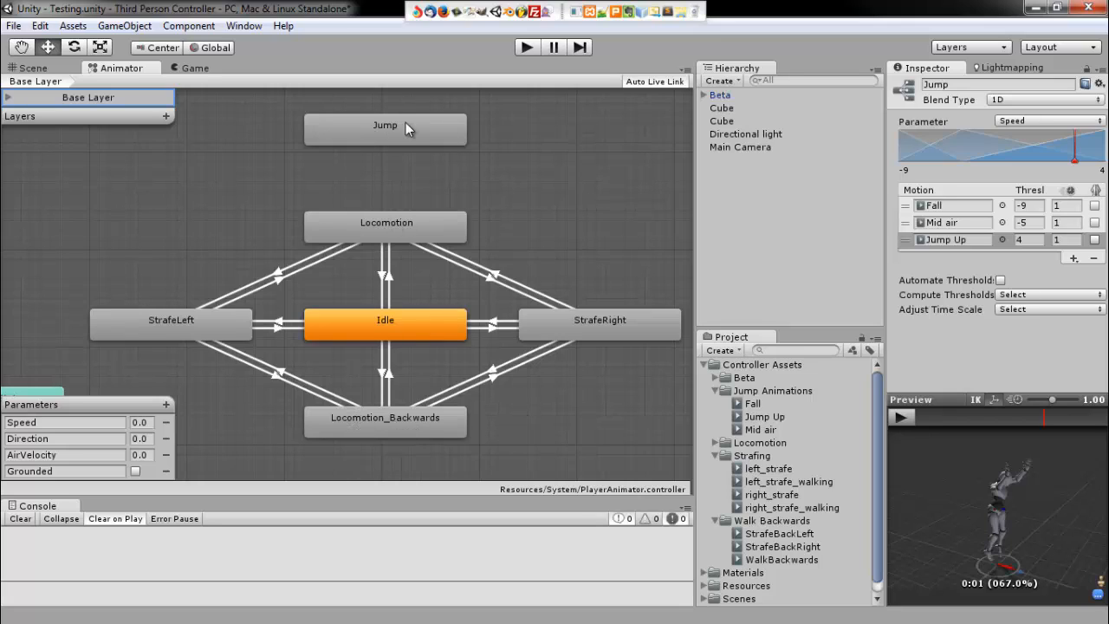
pyautogui.rightClick(415, 225)
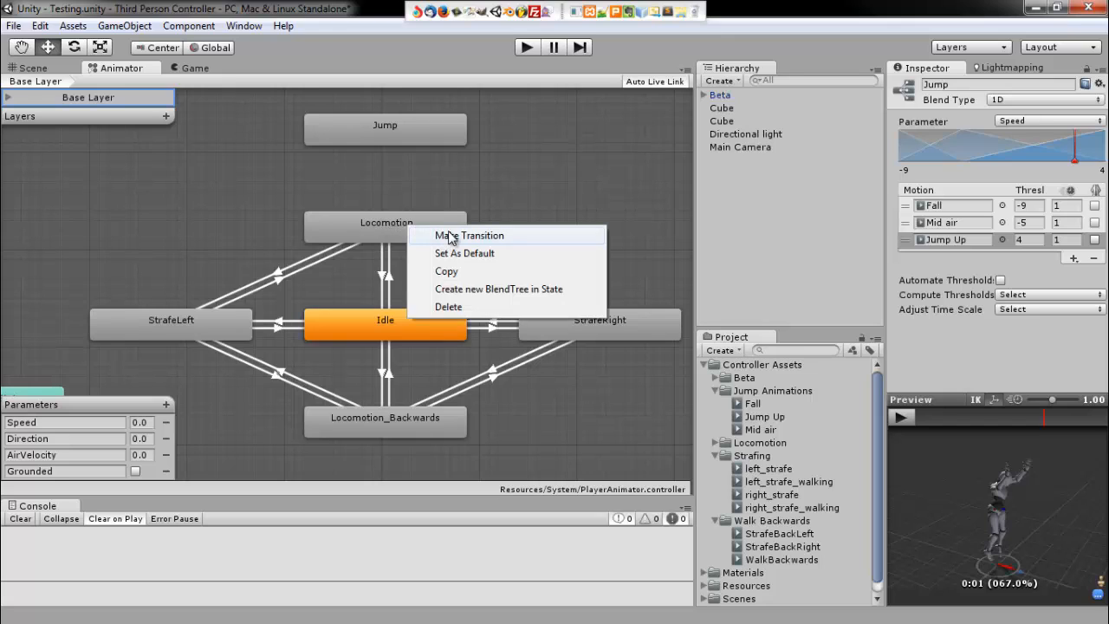
pyautogui.click(438, 235)
pyautogui.click(418, 129)
pyautogui.rightClick(367, 130)
pyautogui.click(396, 143)
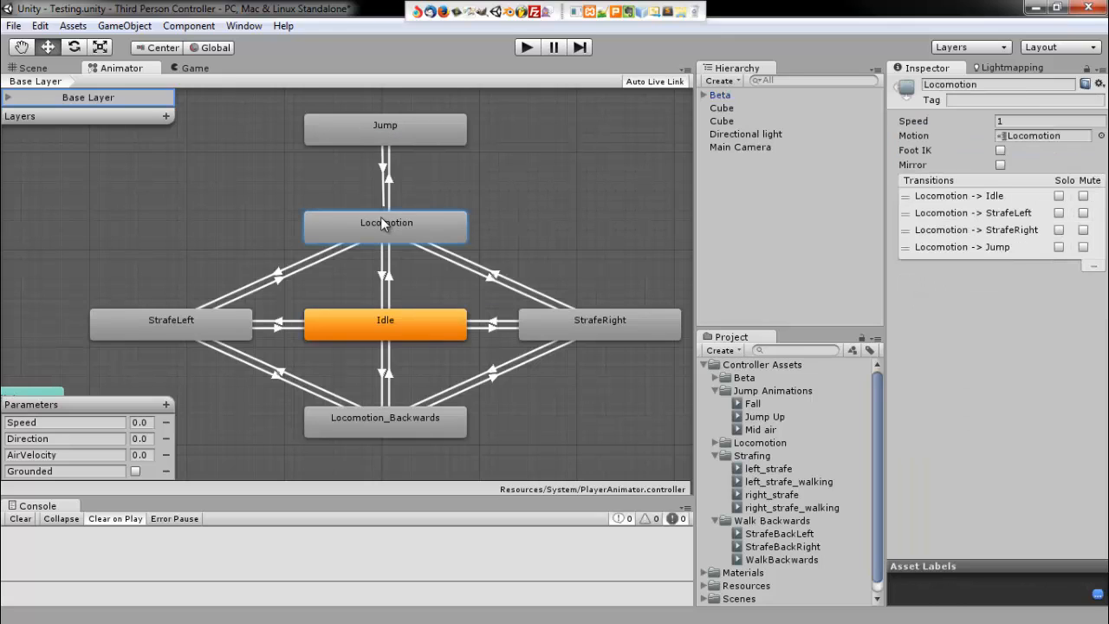
pyautogui.click(385, 226)
# - Set the Locomotion to Jump transition's condition to Grounded false
pyautogui.click(390, 181)
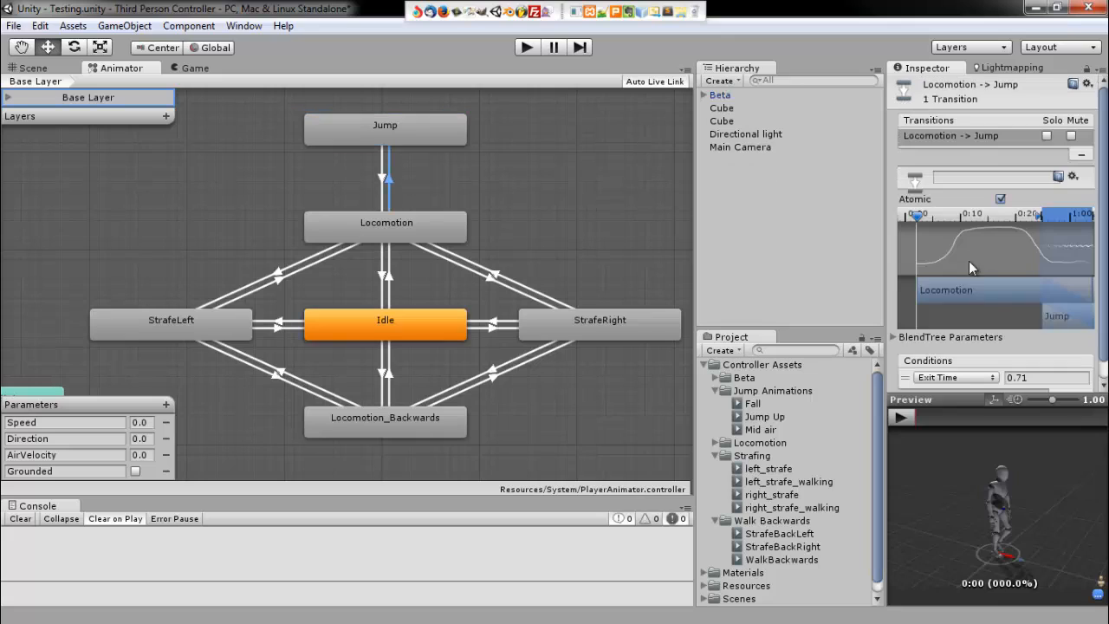
pyautogui.click(966, 377)
pyautogui.click(977, 456)
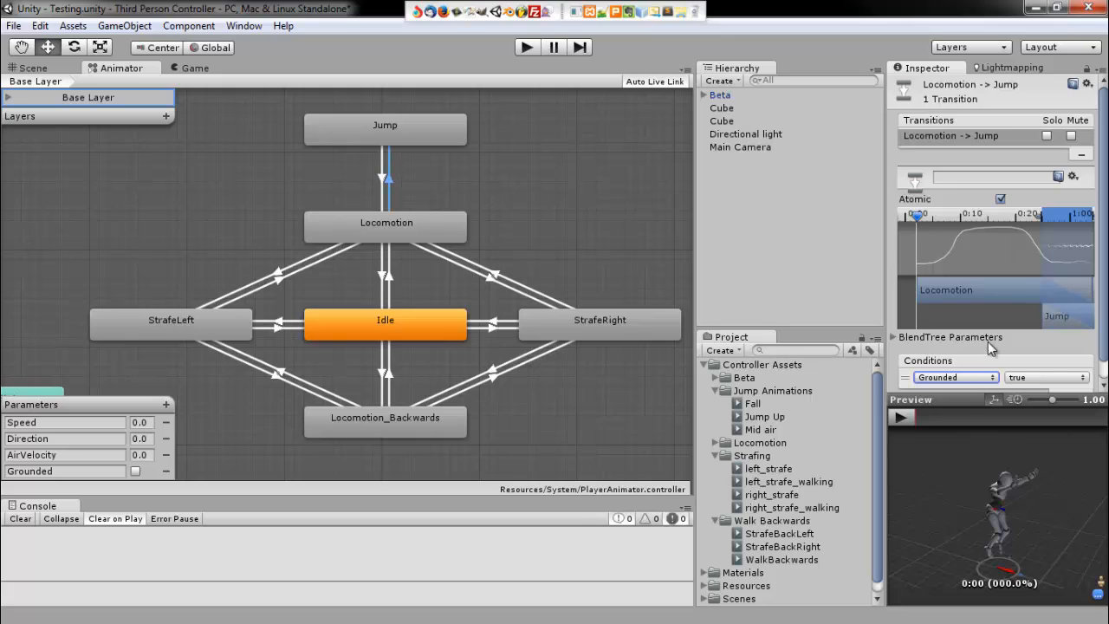
pyautogui.click(1045, 378)
pyautogui.click(1040, 415)
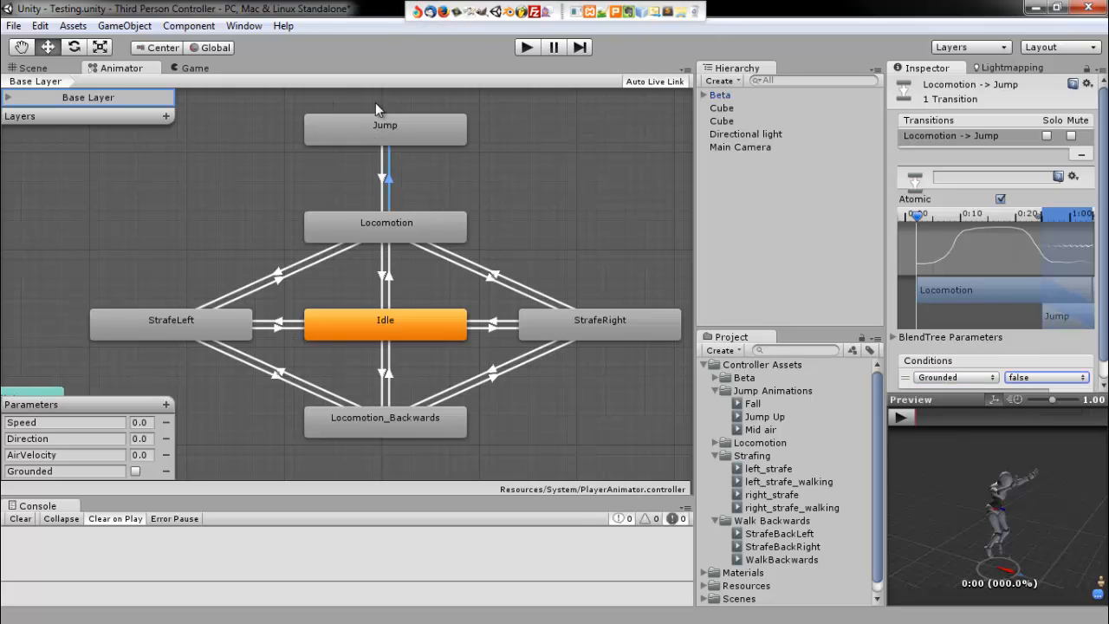
# - Set the Jump to Locomotion transition's condition to Grounded true
pyautogui.click(384, 177)
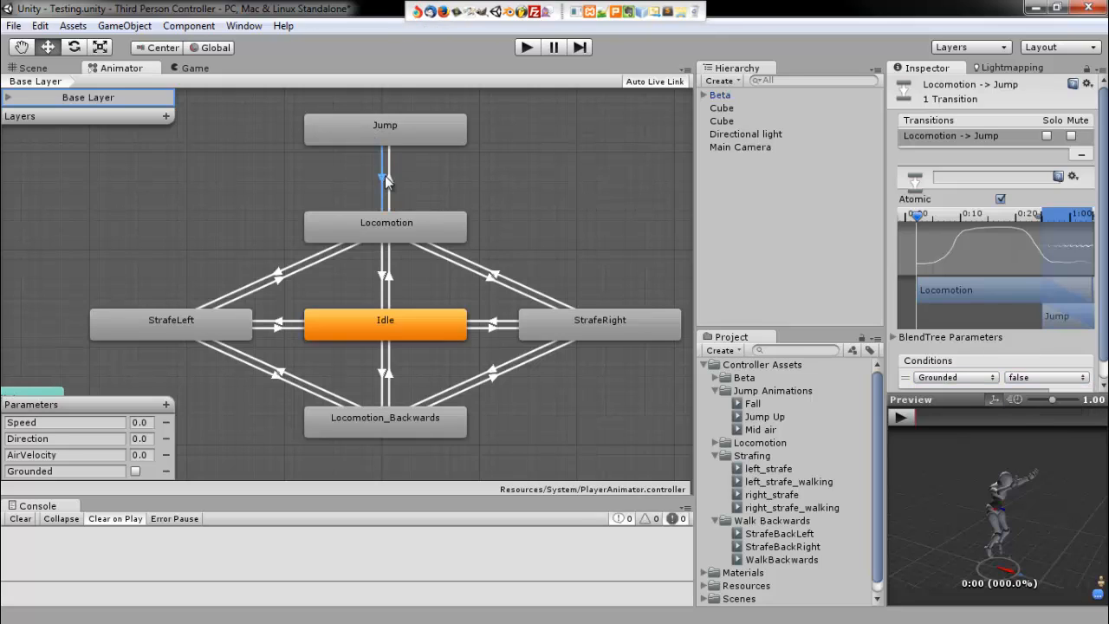
pyautogui.click(988, 378)
pyautogui.click(988, 449)
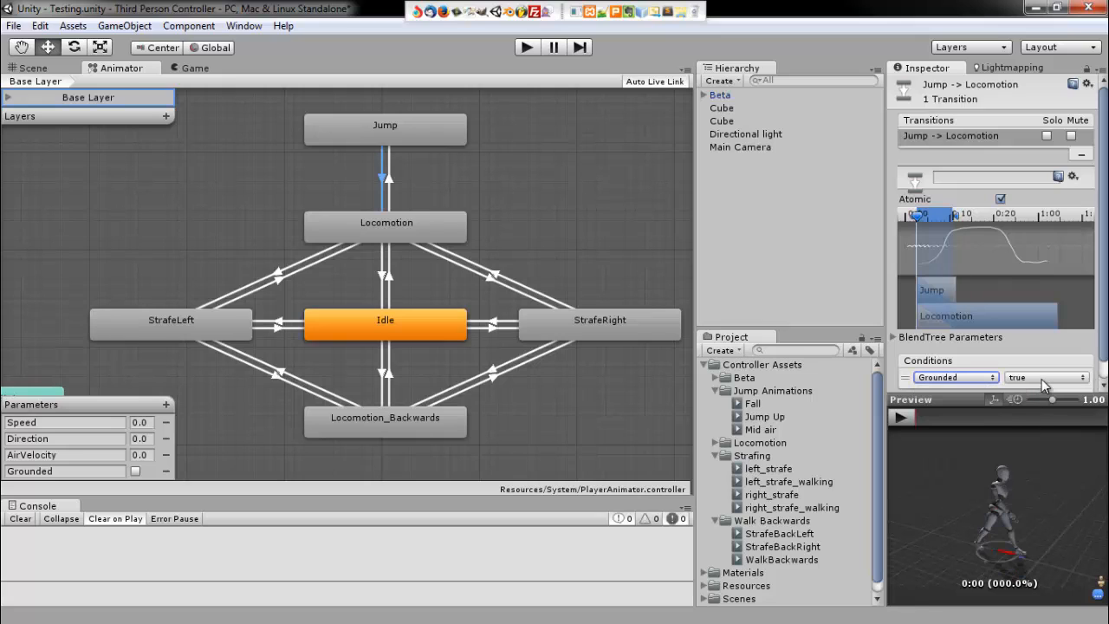
pyautogui.click(1044, 385)
pyautogui.click(1065, 396)
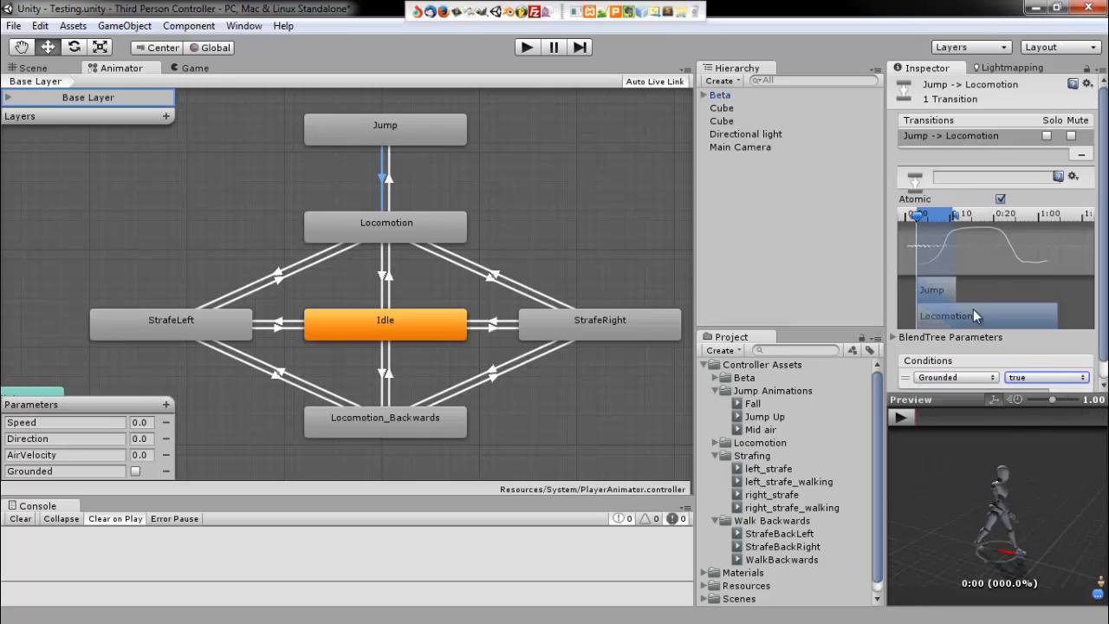
# - Add a second condition to the Jump to Locomotion transition: Speed Greater than 0.3
pyautogui.click(388, 128)
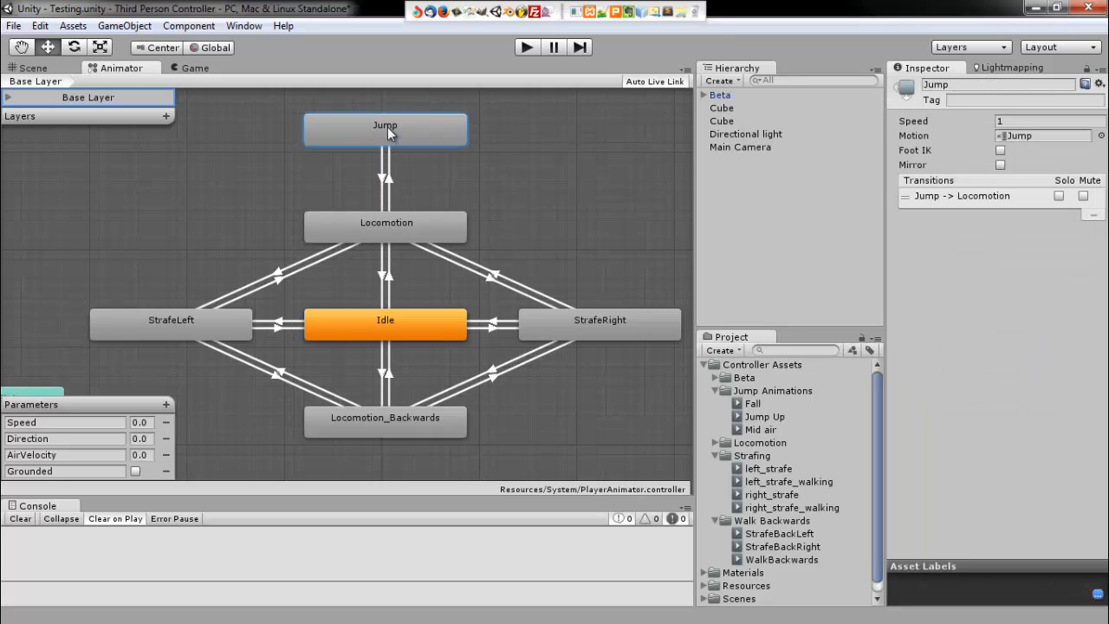
pyautogui.scroll(-1, 586, 211)
pyautogui.scroll(1, 459, 186)
pyautogui.click(382, 180)
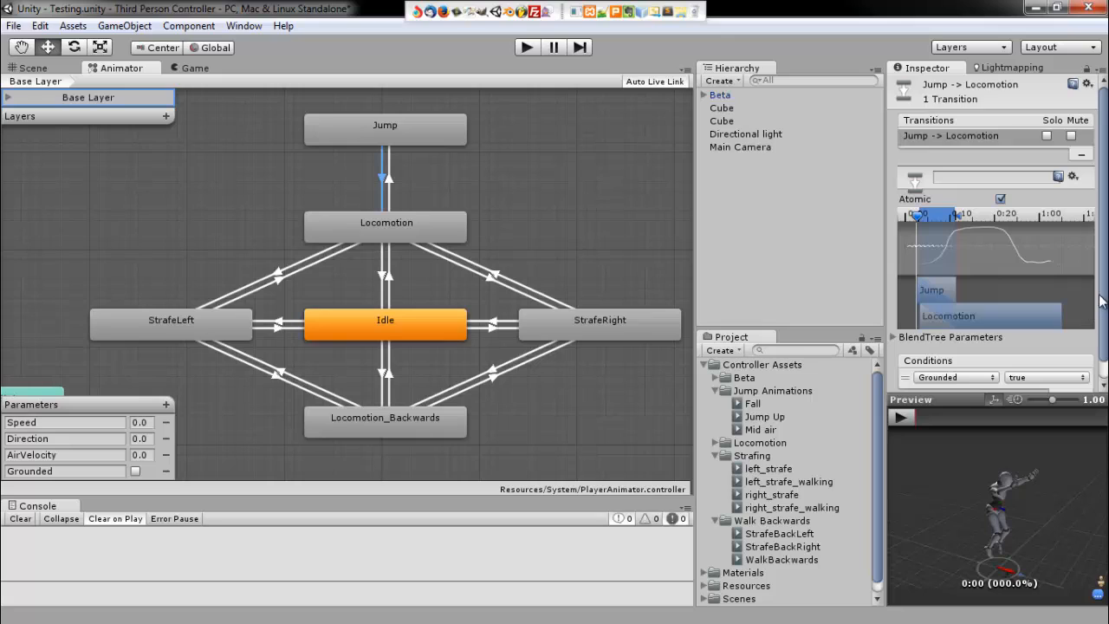
pyautogui.moveTo(1102, 302); pyautogui.dragTo(1103, 358)
pyautogui.click(1065, 376)
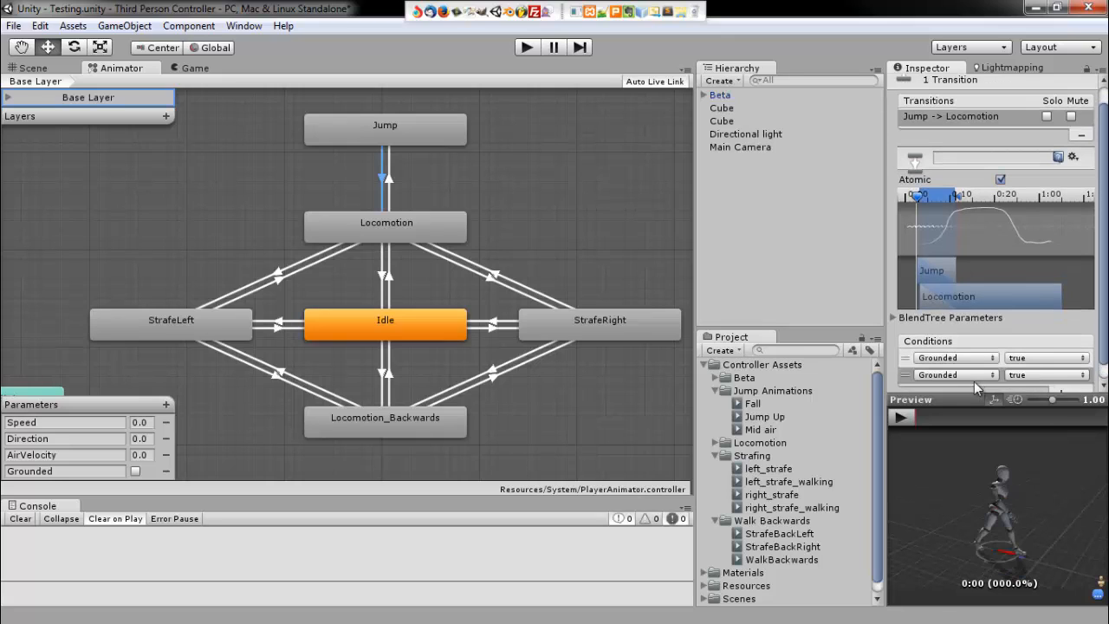
pyautogui.click(975, 381)
pyautogui.click(927, 394)
pyautogui.click(1070, 374)
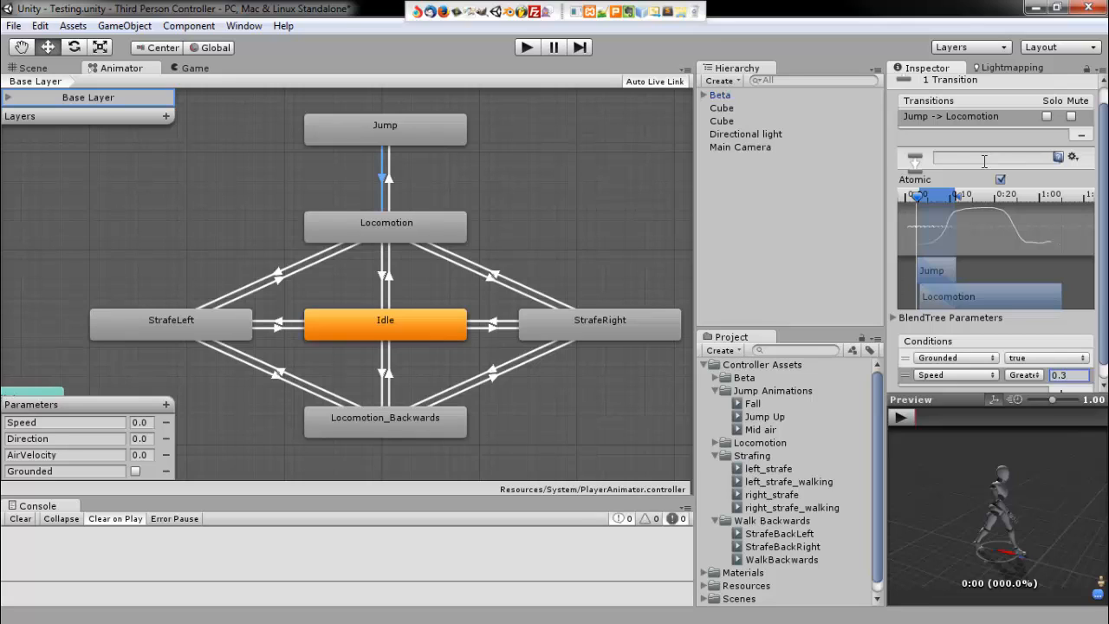
# - Create transitions from StrafeLeft to Jump and from StrafeRight to Jump
pyautogui.rightClick(175, 318)
pyautogui.click(224, 330)
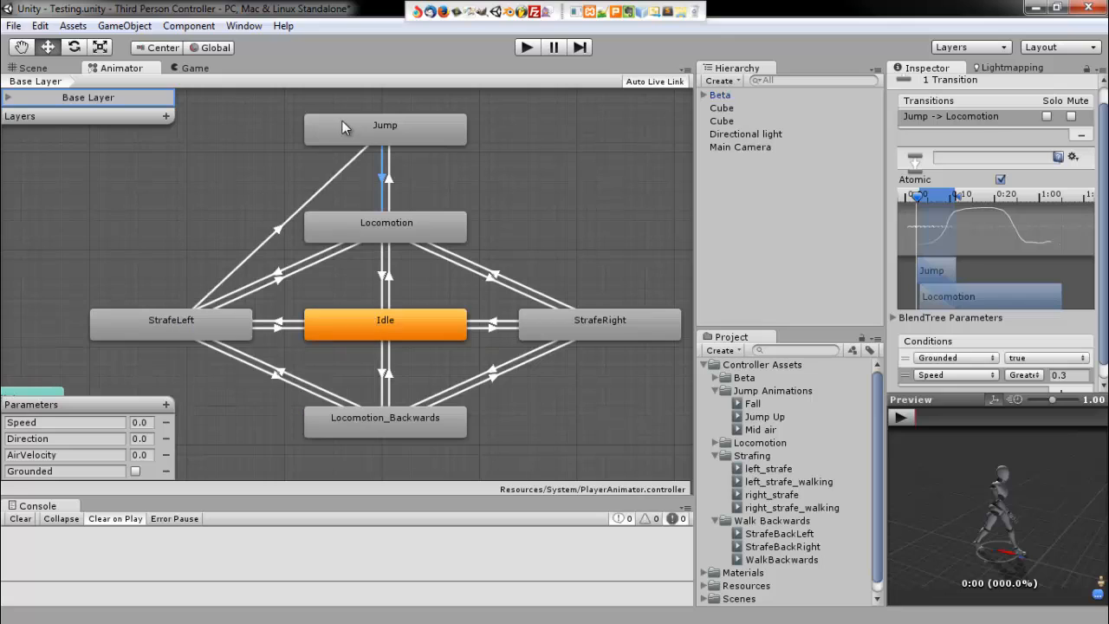
pyautogui.click(347, 137)
pyautogui.rightClick(593, 318)
pyautogui.click(650, 329)
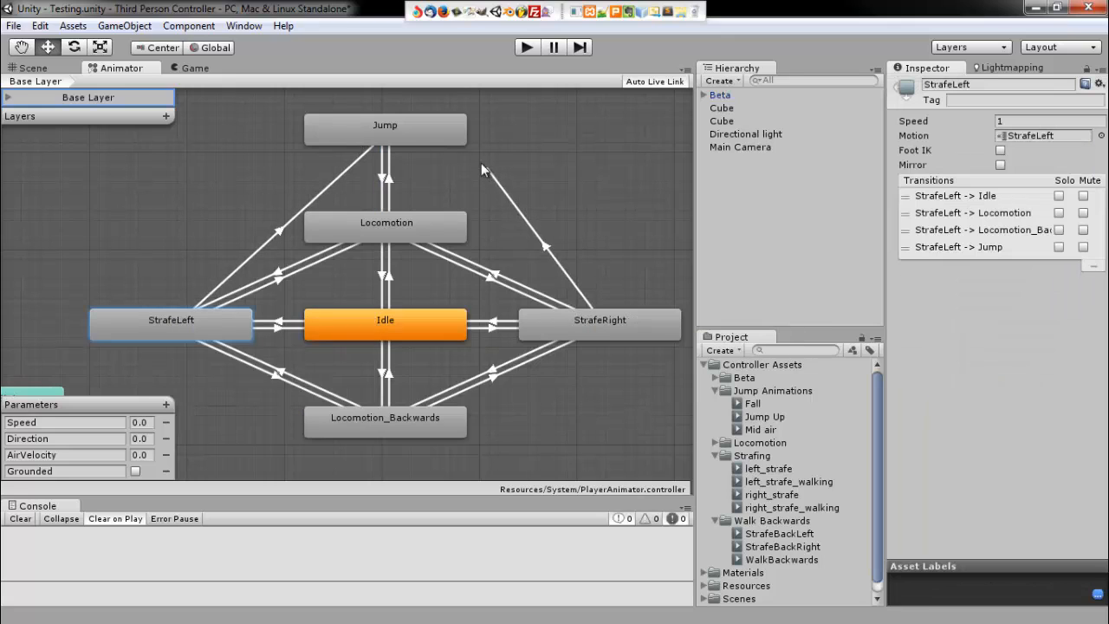
pyautogui.click(440, 128)
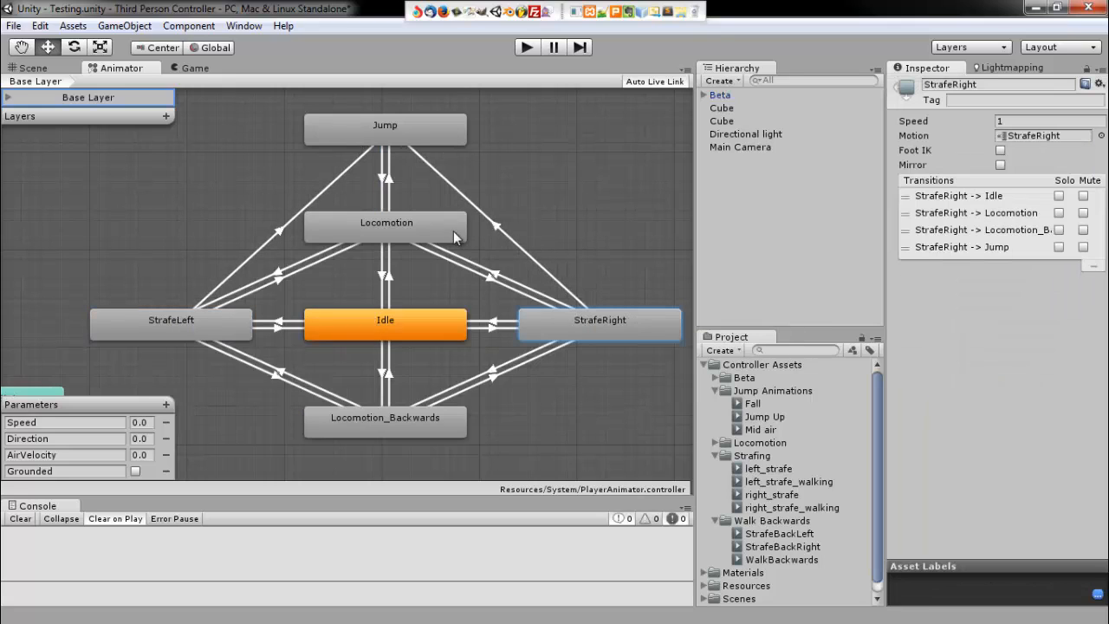
# - Set the StrafeRight to Jump transition's condition to Grounded false
pyautogui.click(503, 230)
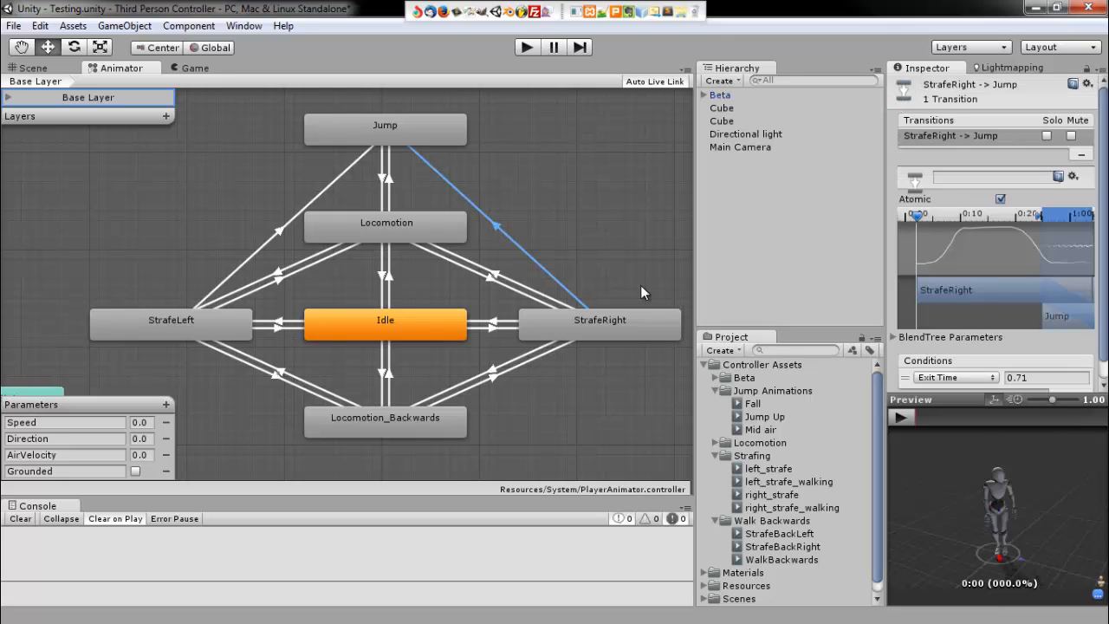
pyautogui.click(972, 378)
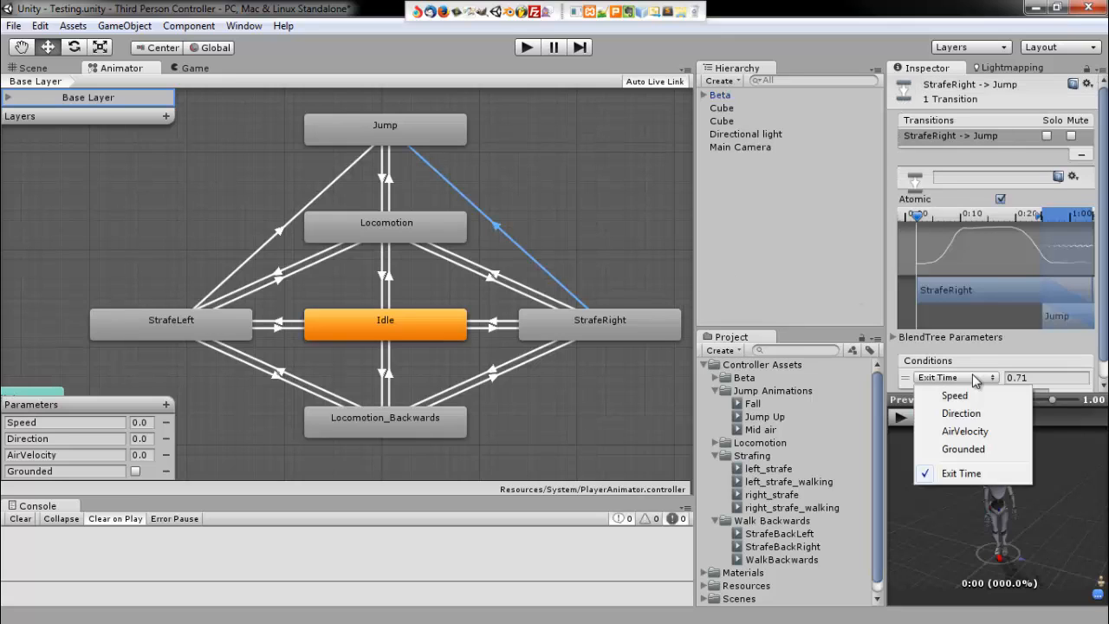
pyautogui.click(971, 447)
pyautogui.click(1043, 379)
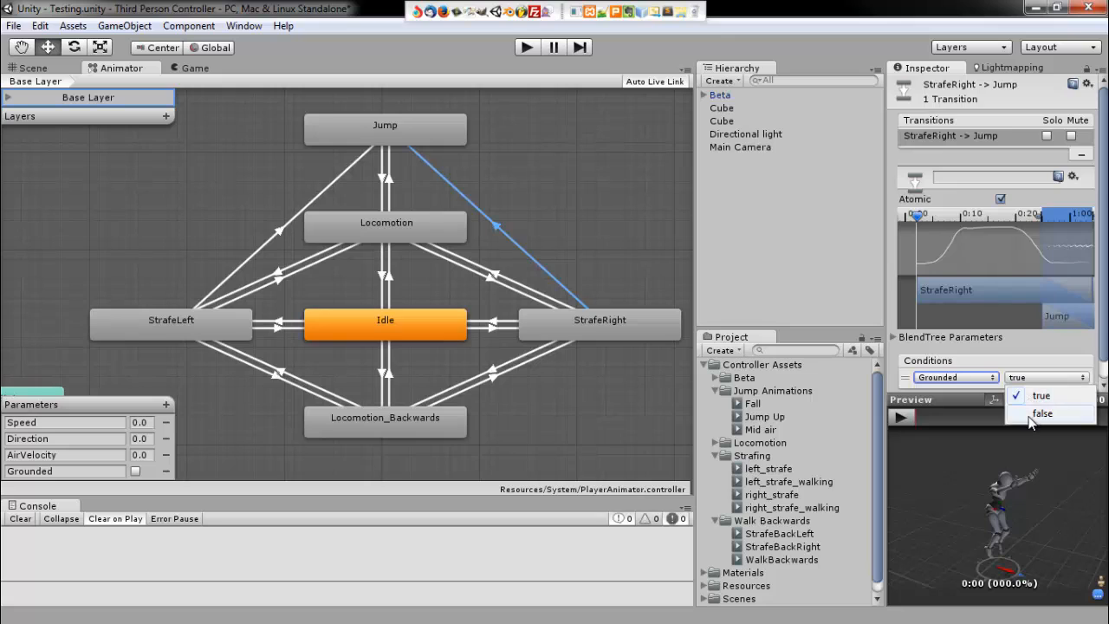
pyautogui.click(1027, 414)
# - Set the StrafeLeft to Jump transition's condition to Grounded false
pyautogui.click(279, 231)
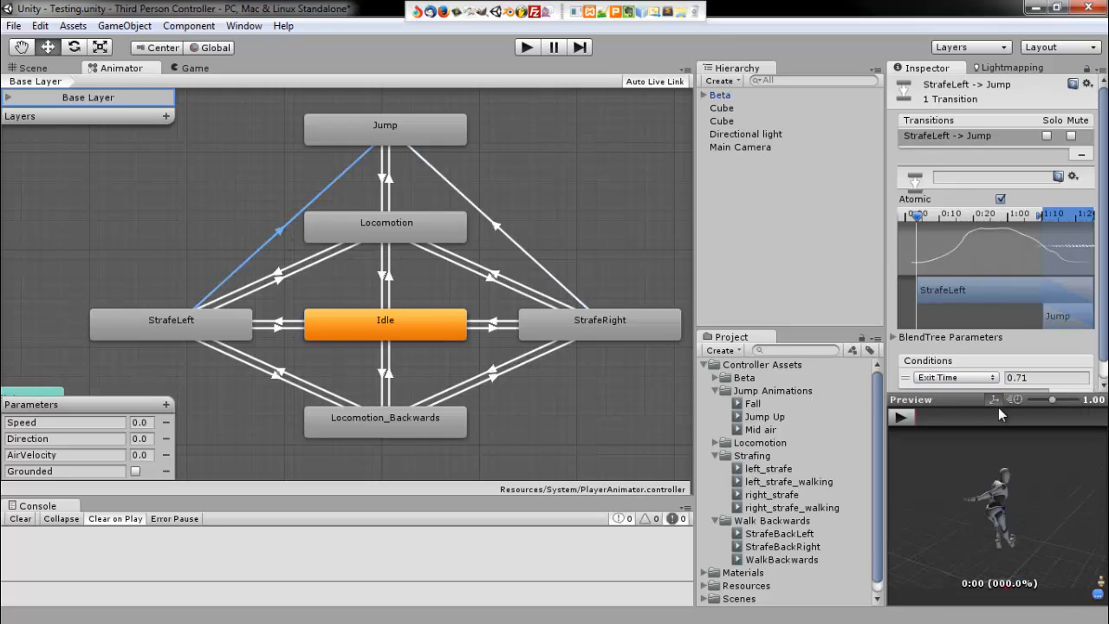
pyautogui.click(961, 378)
pyautogui.click(964, 449)
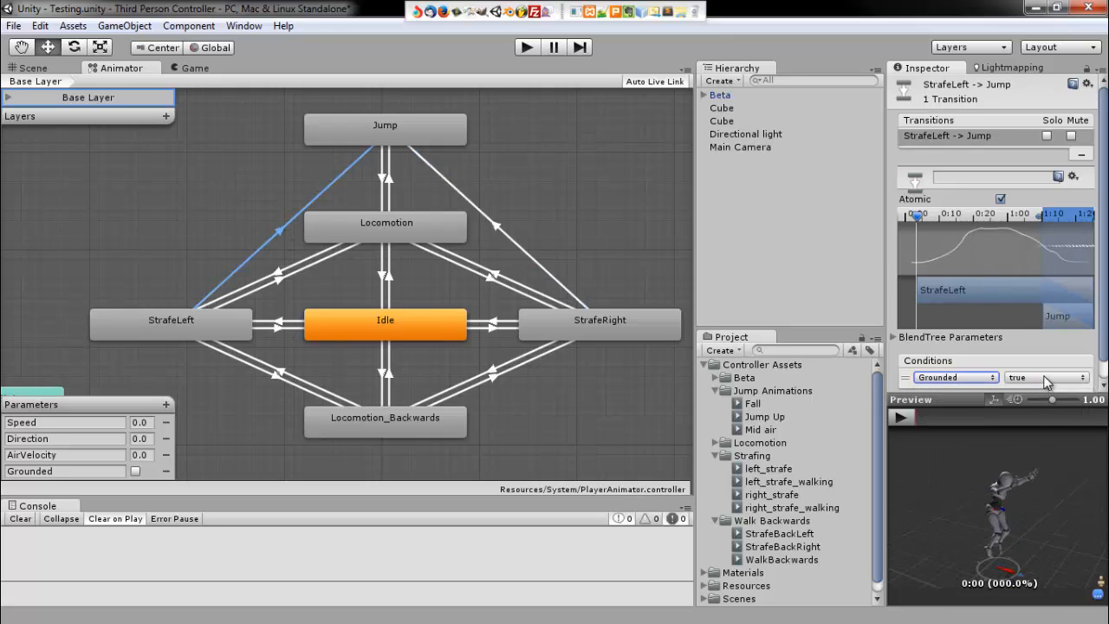
pyautogui.click(1047, 378)
pyautogui.click(1040, 414)
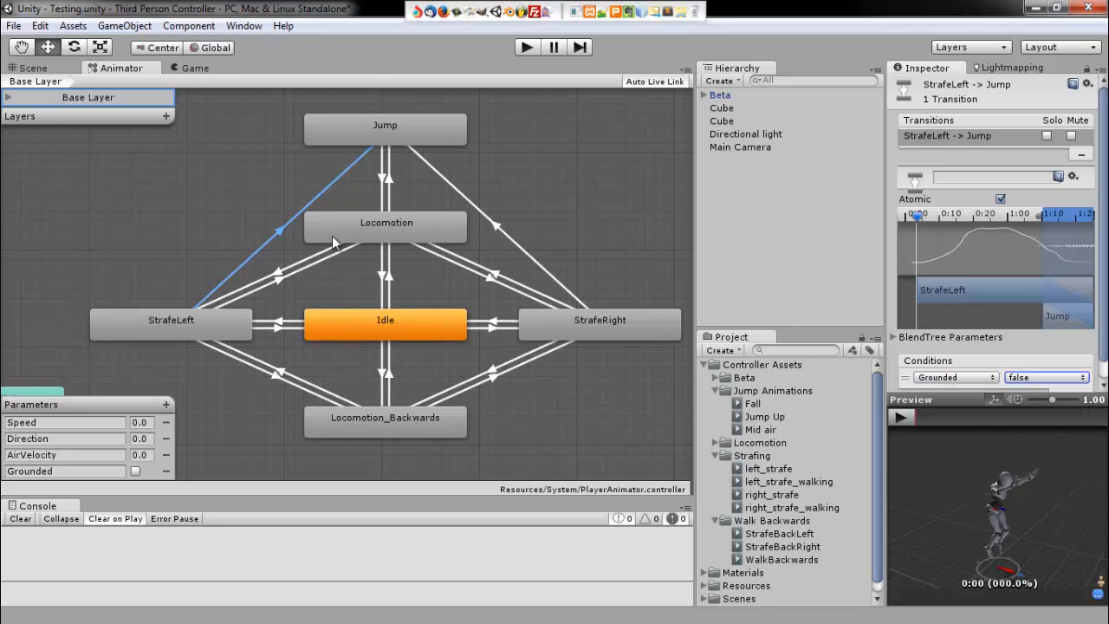
# - Move the Jump state out of line with Locomotion and create transitions between Idle and Jump in both directions
pyautogui.moveTo(390, 137); pyautogui.dragTo(240, 147)
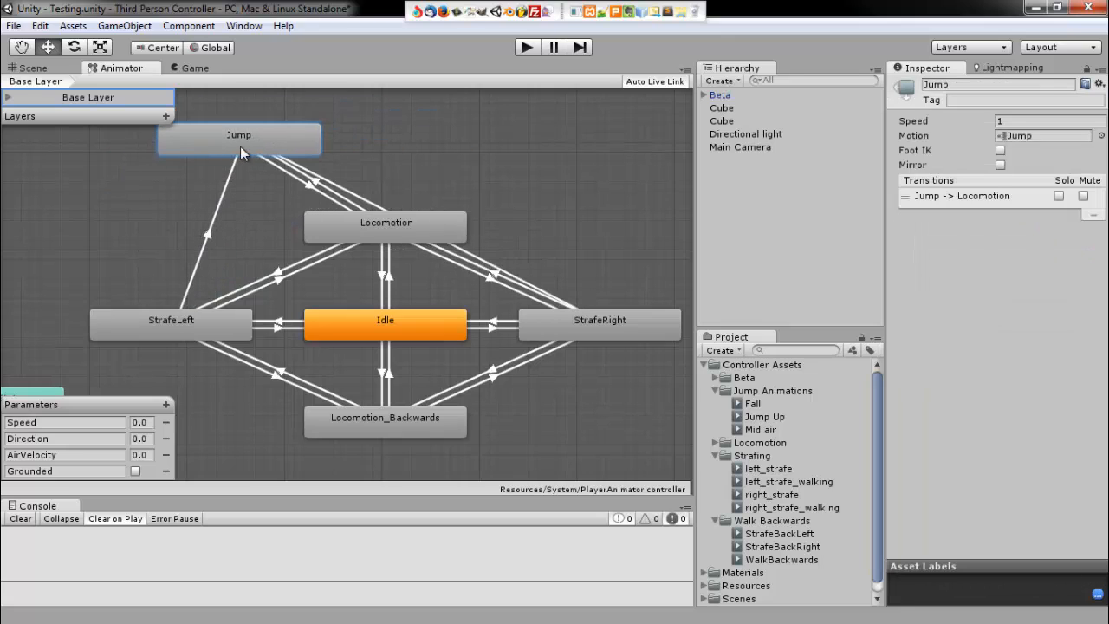
pyautogui.rightClick(351, 321)
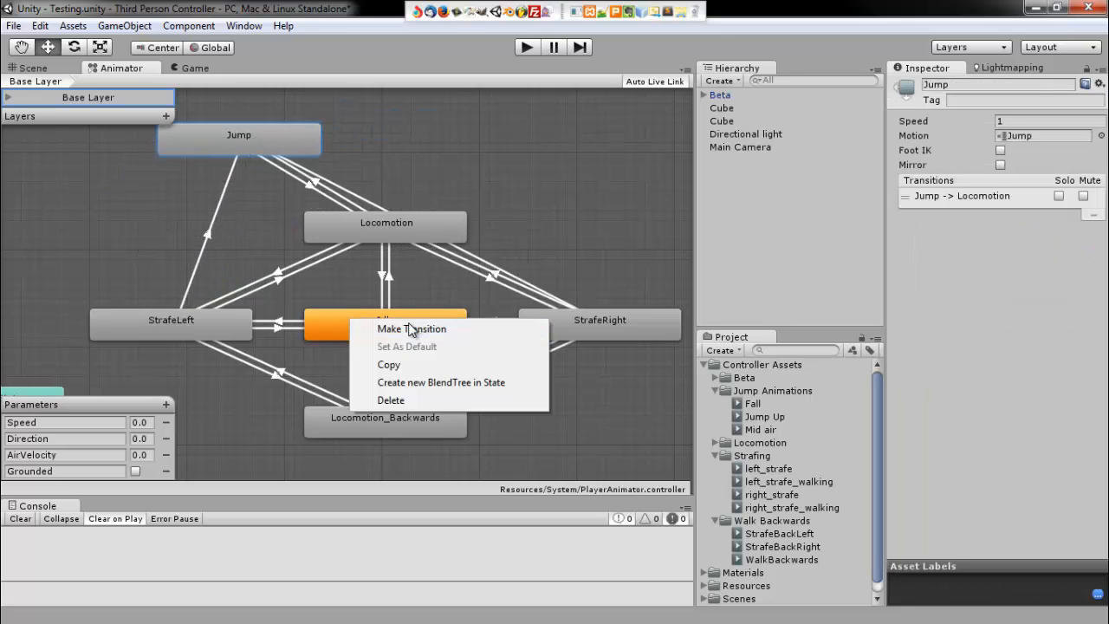
pyautogui.click(410, 330)
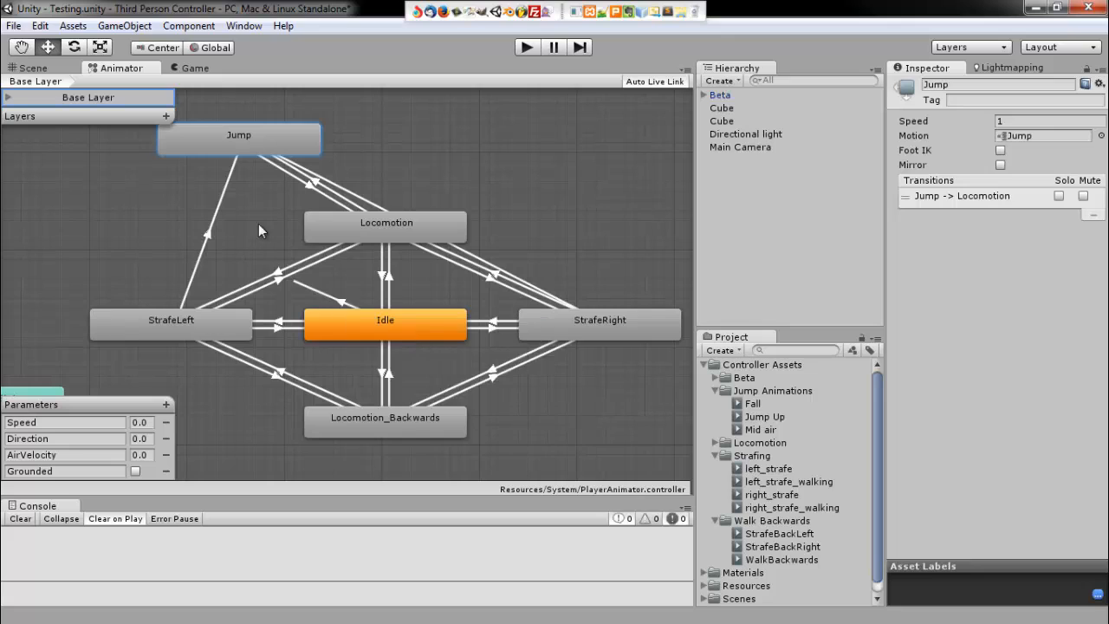
pyautogui.click(262, 135)
pyautogui.rightClick(228, 138)
pyautogui.click(262, 149)
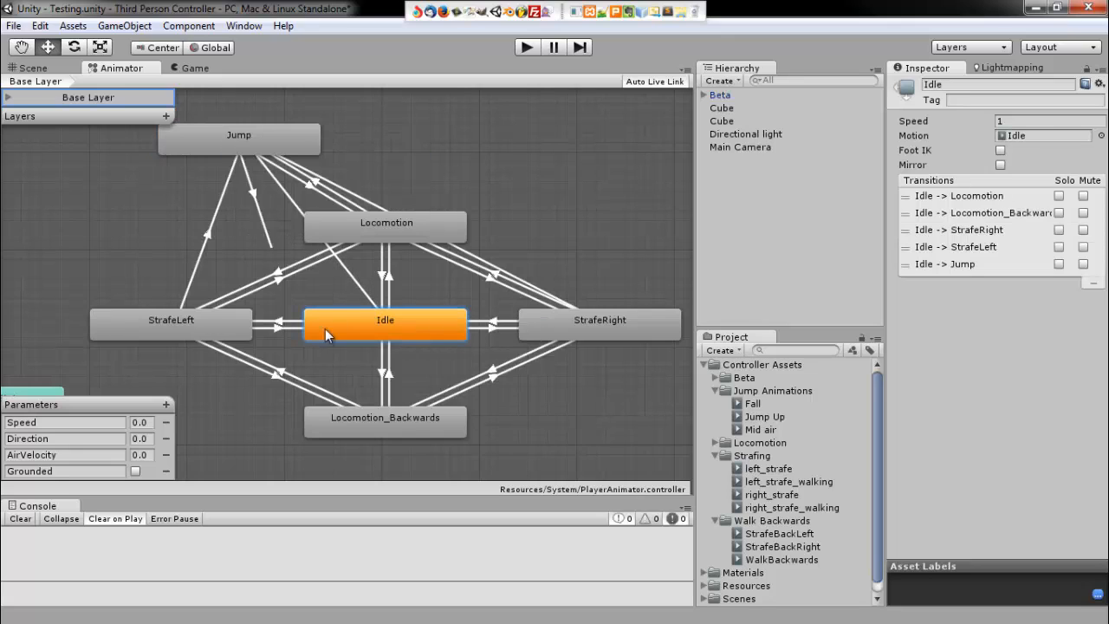
pyautogui.click(342, 334)
pyautogui.moveTo(264, 139); pyautogui.dragTo(175, 148)
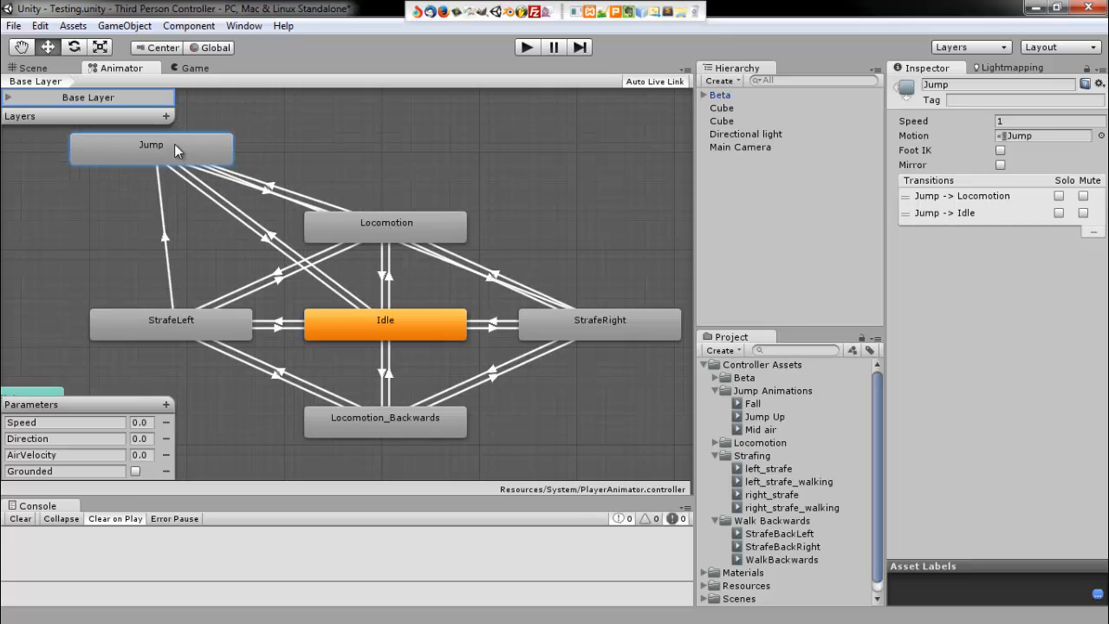
# - Set the Idle to Jump transition's condition to Grounded false
pyautogui.click(272, 234)
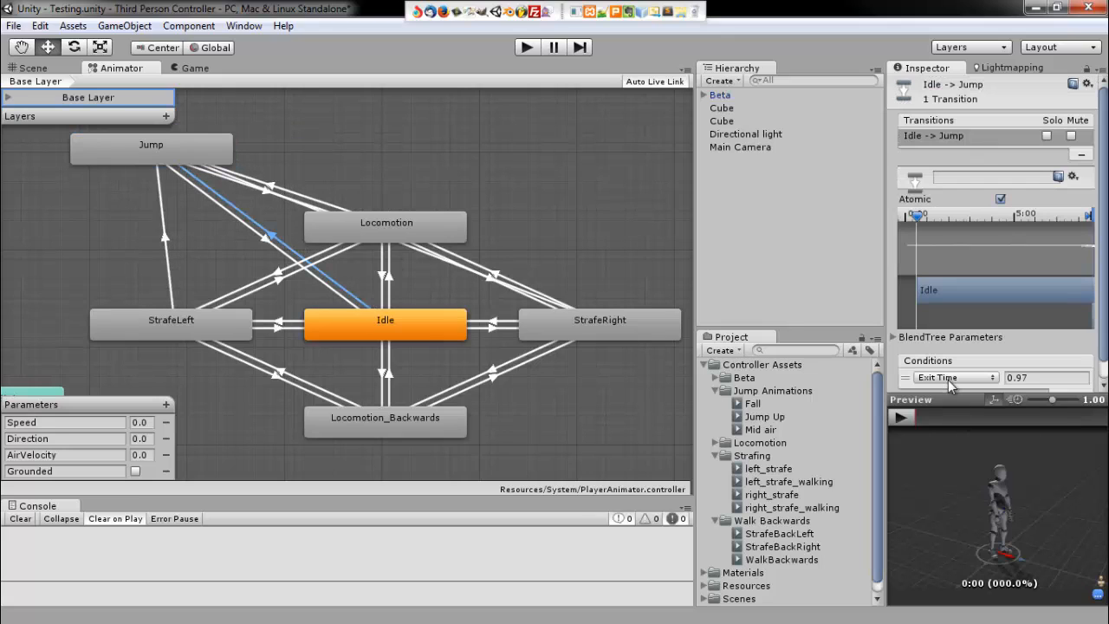
pyautogui.click(951, 379)
pyautogui.click(963, 449)
pyautogui.click(1037, 379)
pyautogui.click(1035, 408)
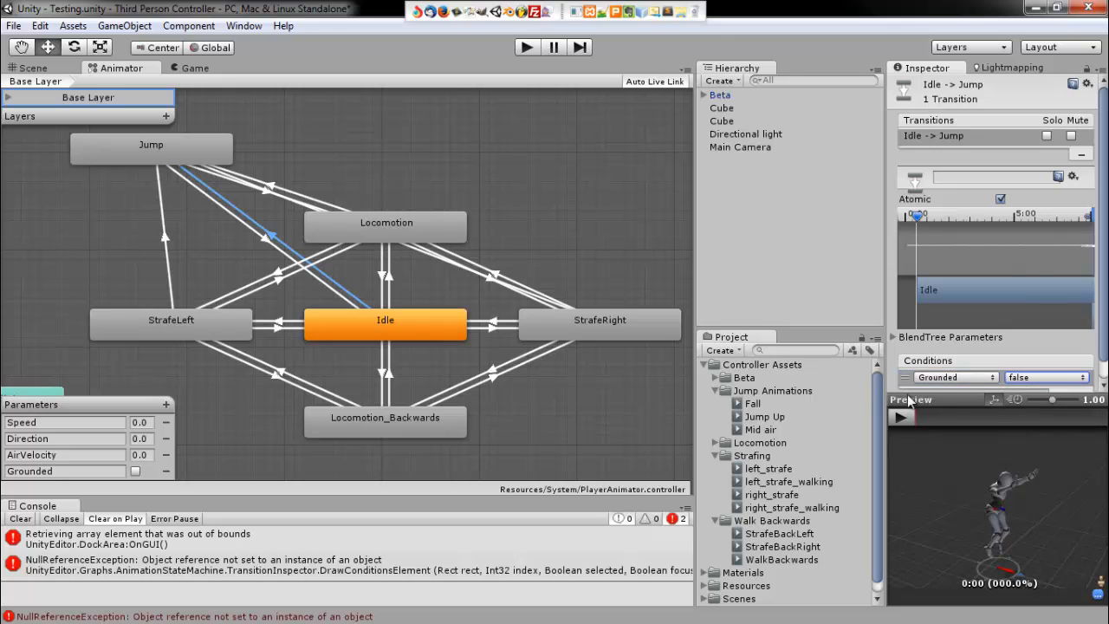
# - Set the Jump to Idle transition's condition to Grounded true
pyautogui.click(260, 241)
pyautogui.click(262, 239)
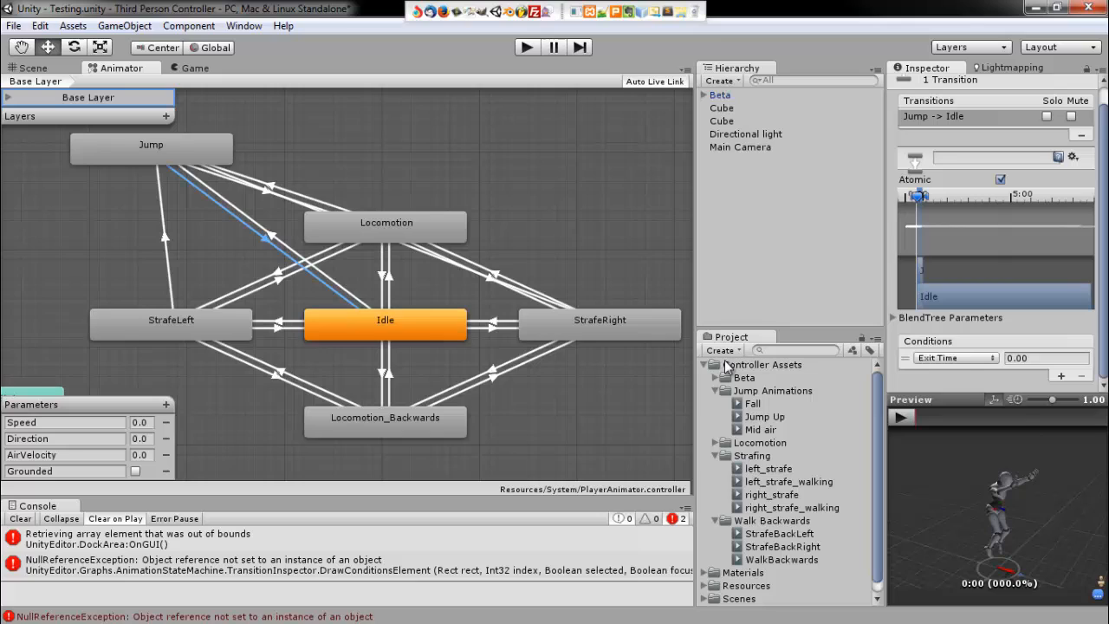
pyautogui.click(957, 358)
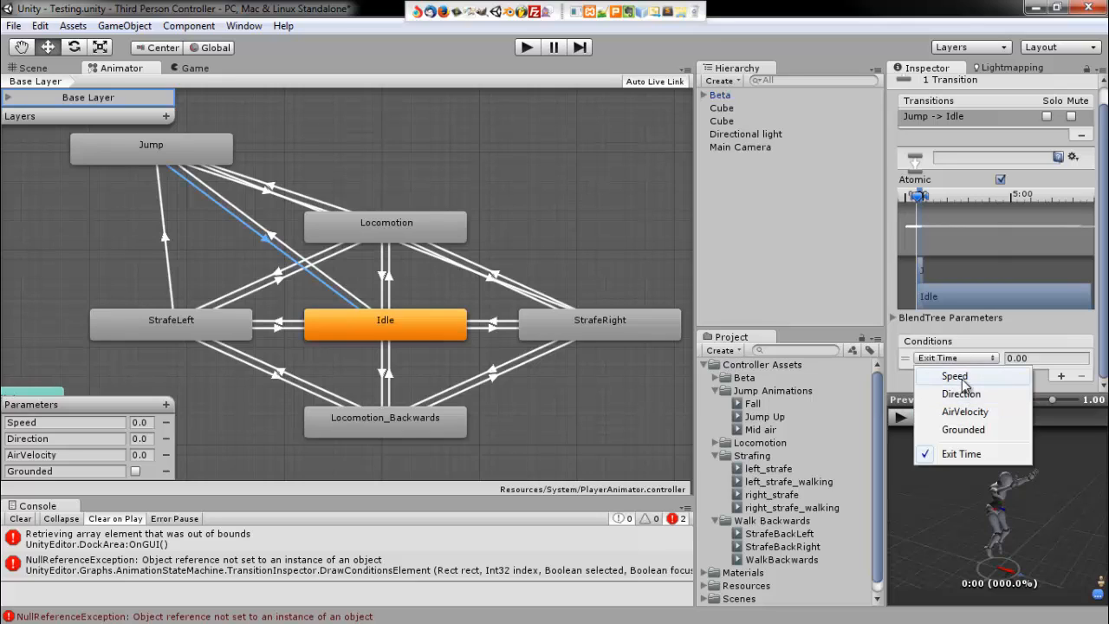
pyautogui.click(966, 430)
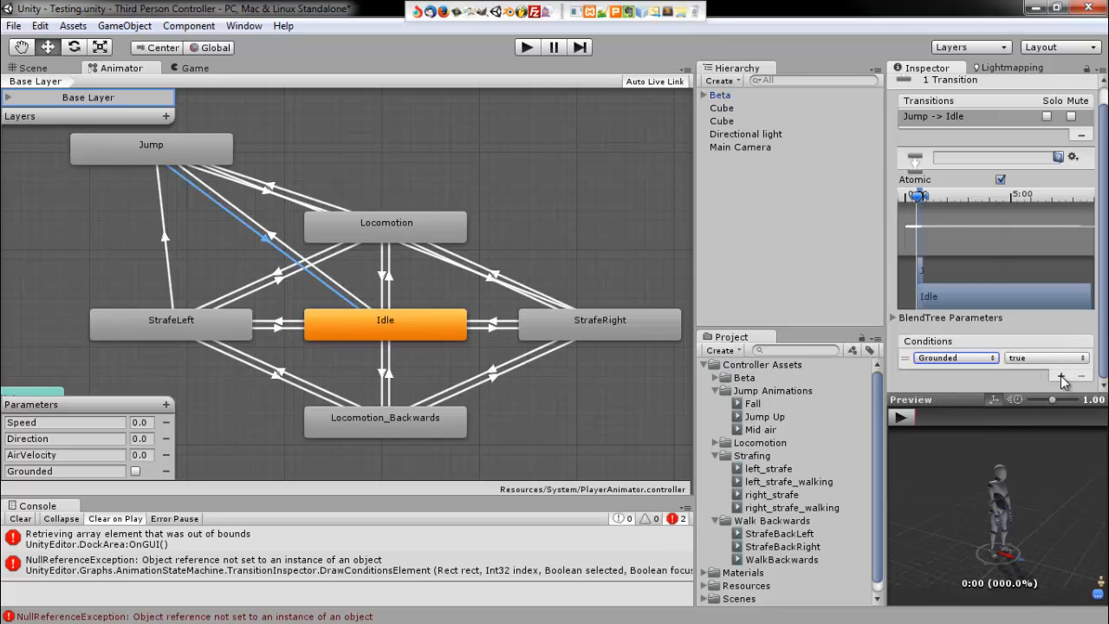
# - Move the Jump state back directly above Locomotion in the graph and clear the console
pyautogui.moveTo(185, 146); pyautogui.dragTo(422, 111)
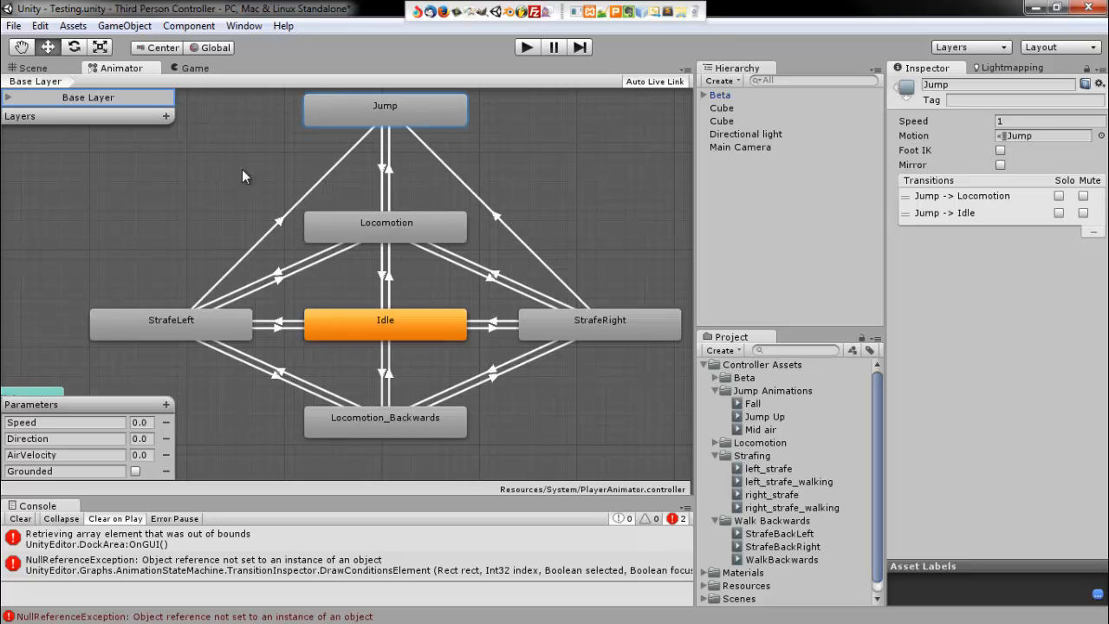
pyautogui.moveTo(231, 176)
pyautogui.mouseDown(button='middle')
pyautogui.moveTo(230, 214)
pyautogui.moveTo(226, 153)
pyautogui.moveTo(234, 186)
pyautogui.mouseUp(button='middle')
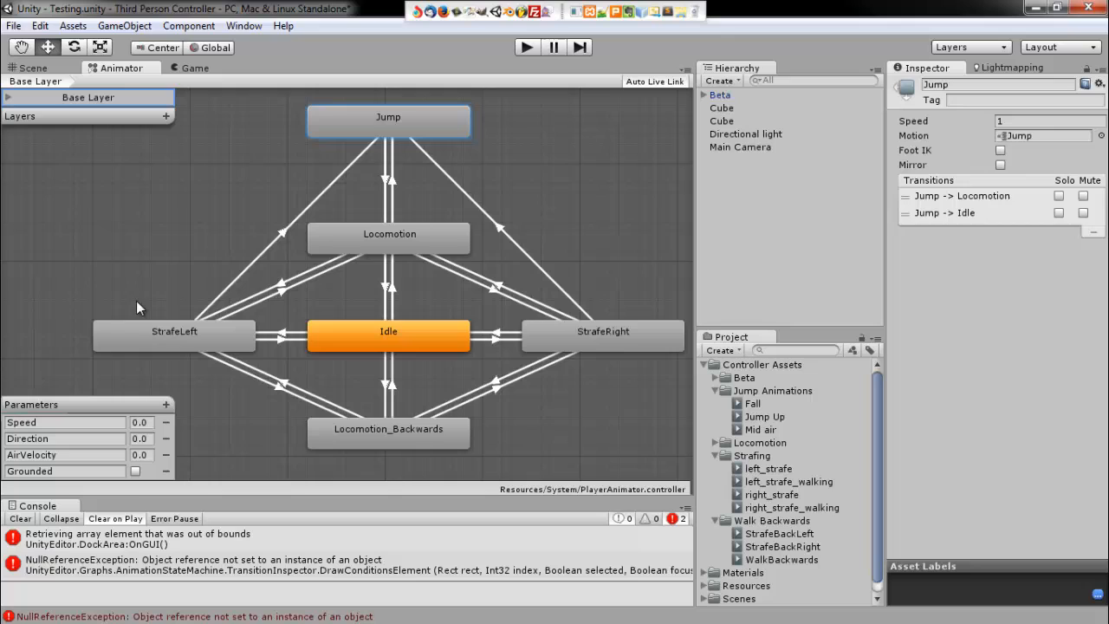
pyautogui.click(20, 519)
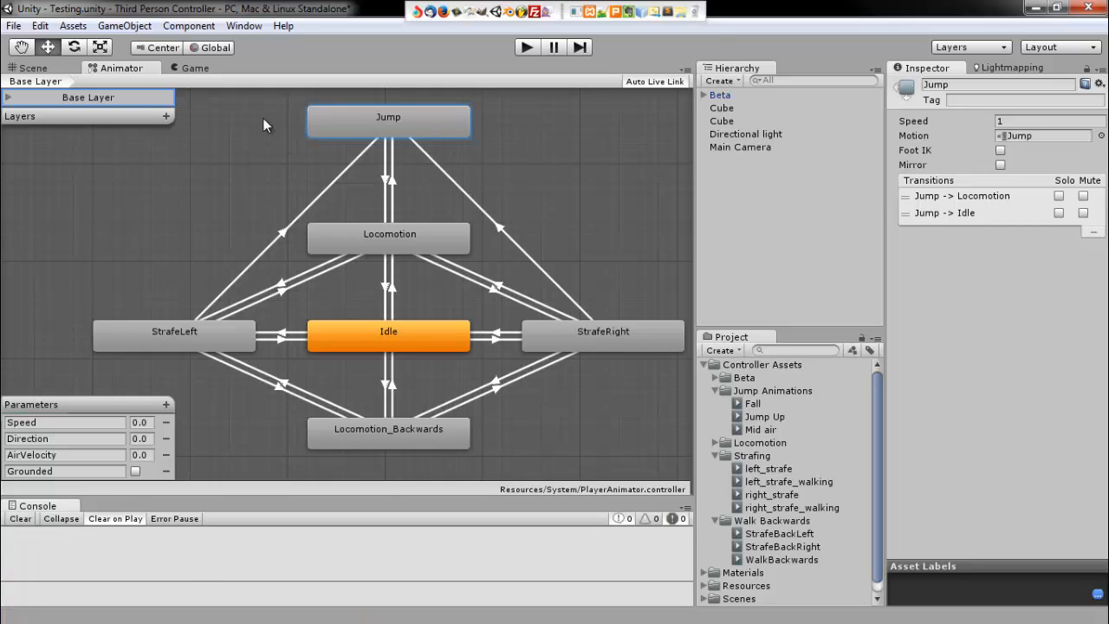
pyautogui.moveTo(265, 123); pyautogui.dragTo(238, 156, button='middle')
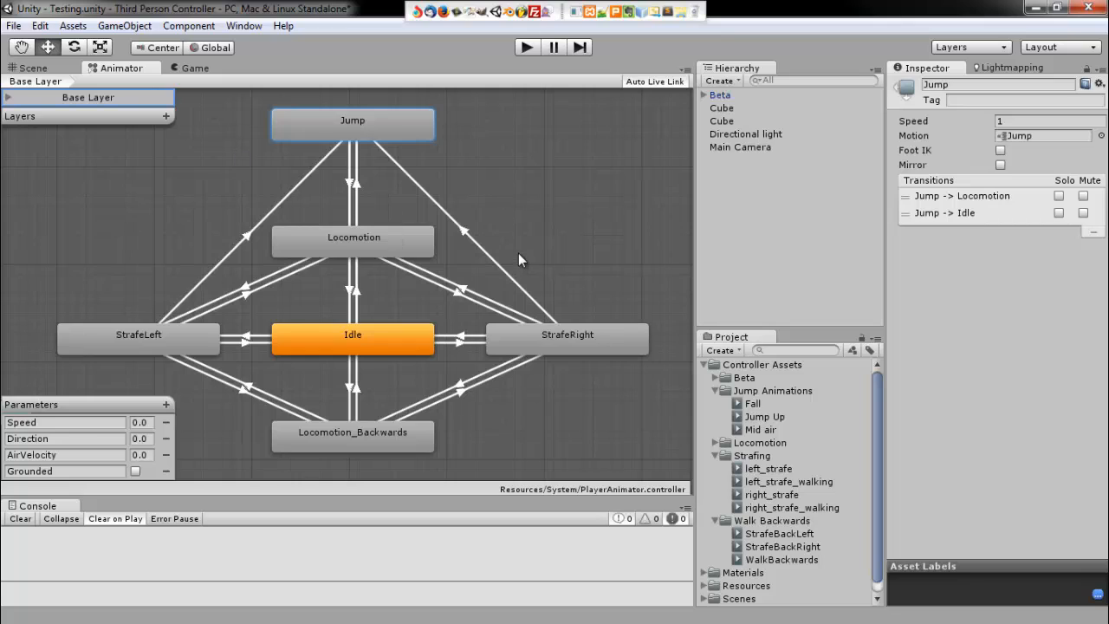